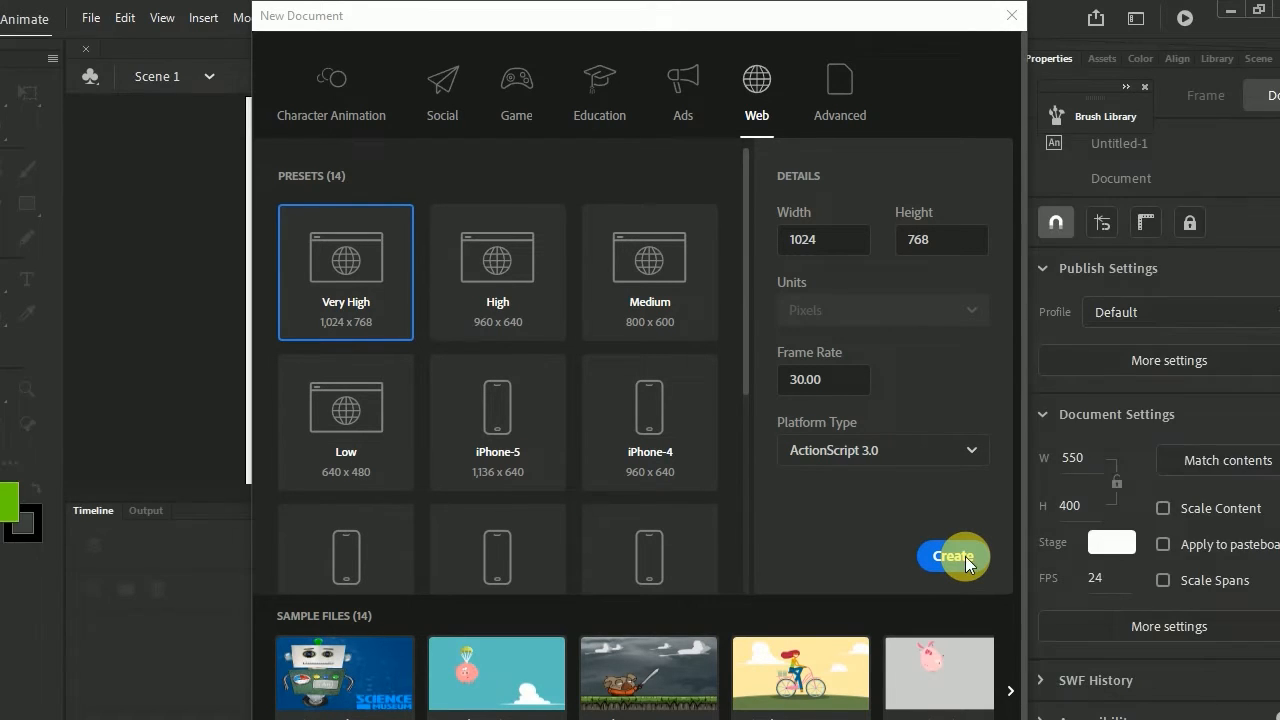
# Create a 1024 x 768 px, 30 fps ActionScript 3.0 web document and draw a green square about 196 px wide.
pyautogui.click(955, 556)
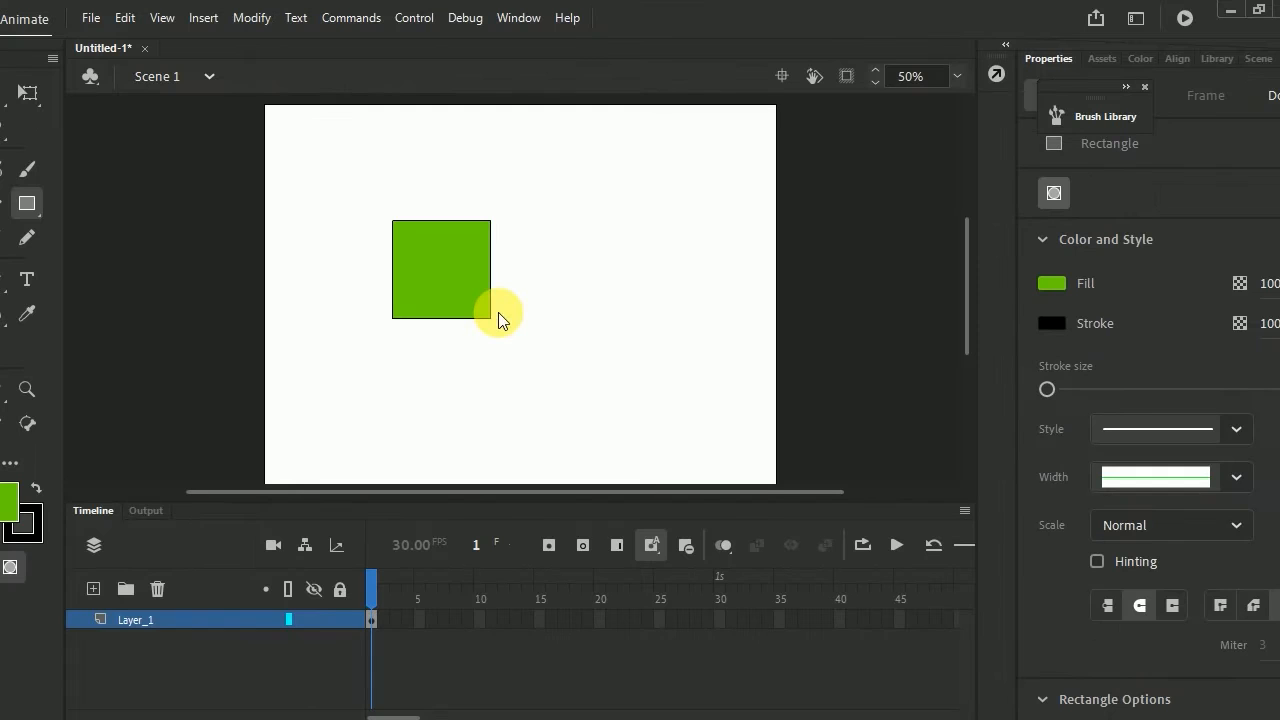
# Open the green square's drawing object and convert its fill and outline into a graphic symbol.
pyautogui.click(27, 93)
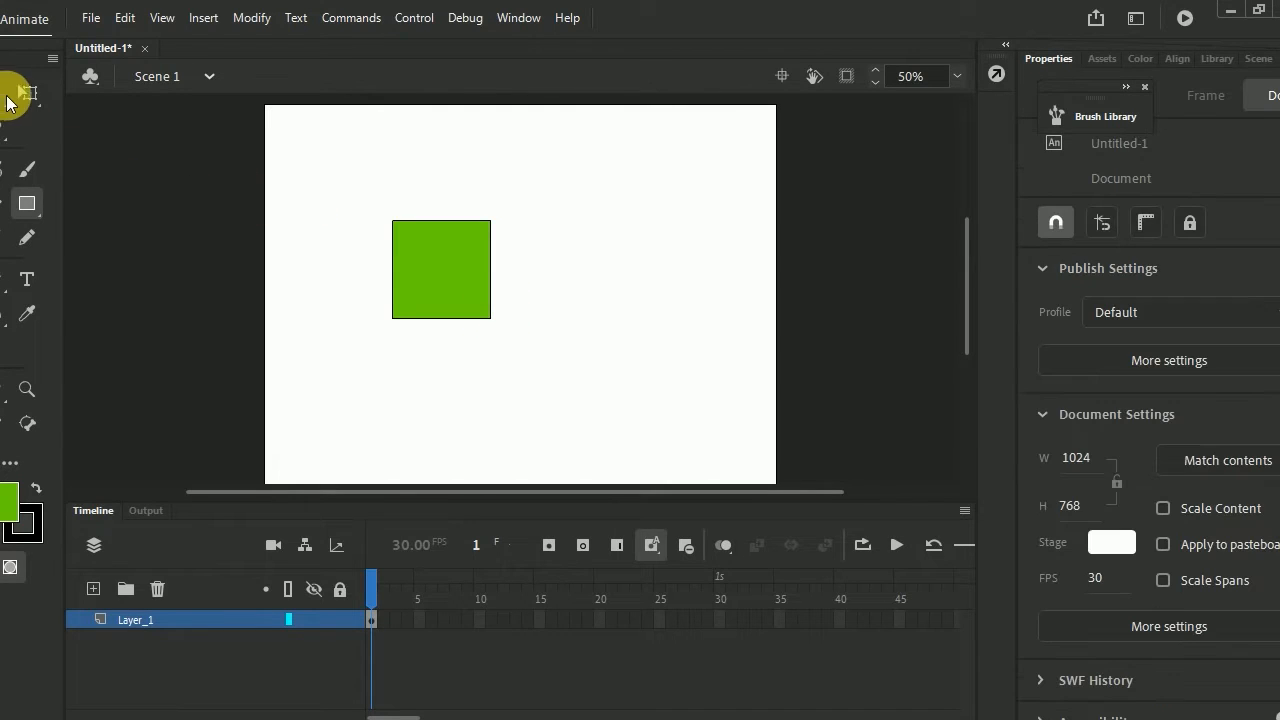
pyautogui.doubleClick(451, 276)
pyautogui.doubleClick(451, 276)
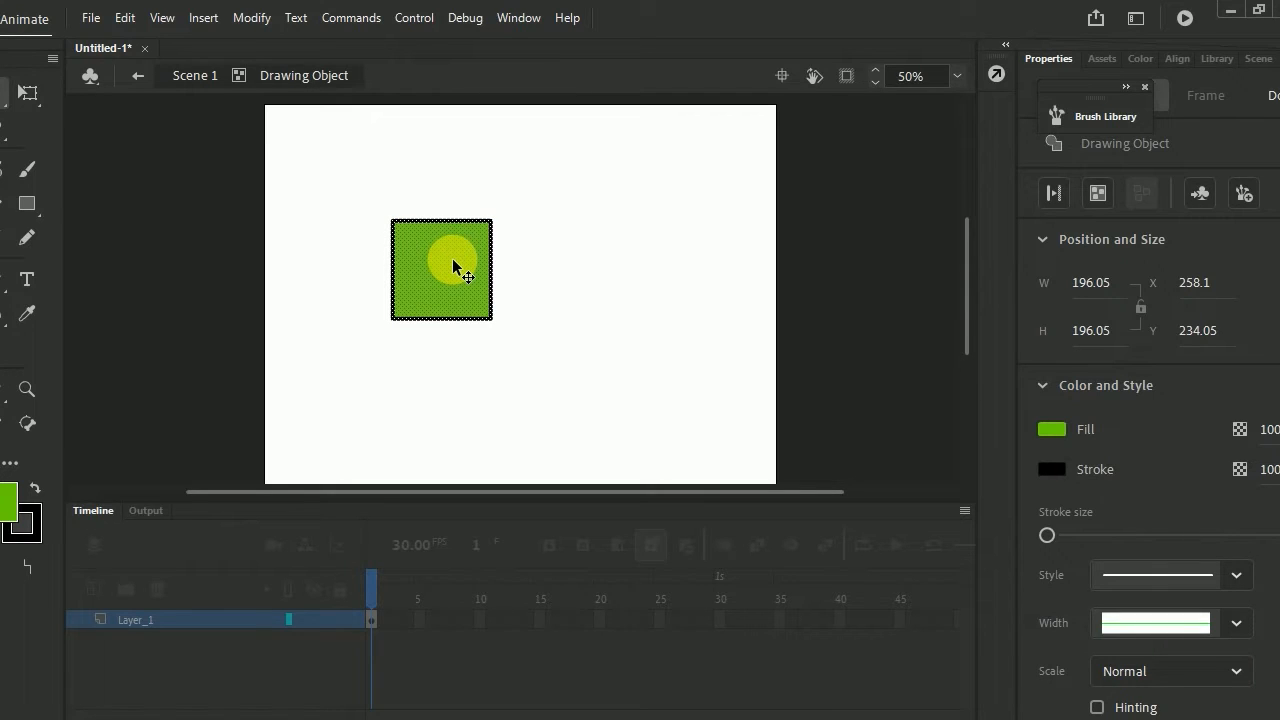
pyautogui.press('F8')
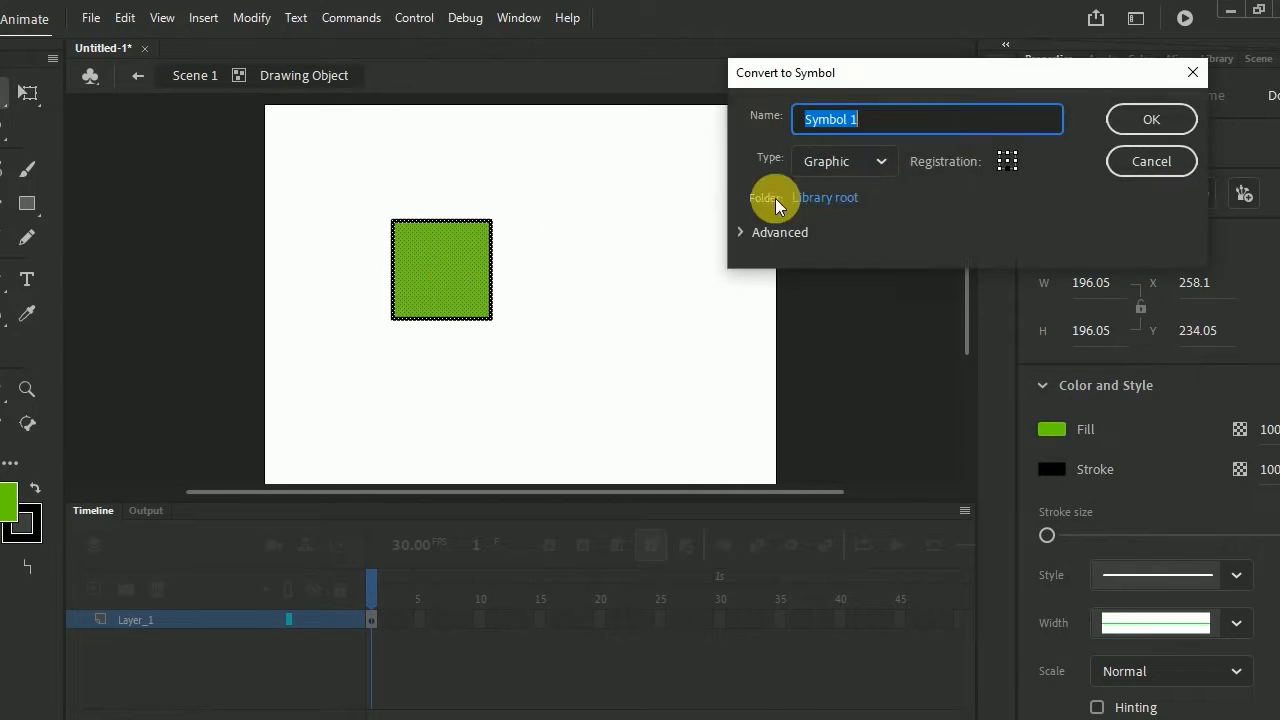
pyautogui.click(1143, 119)
# Convert the square inside the symbol into a second, nested graphic symbol and open that one for editing.
pyautogui.doubleClick(470, 250)
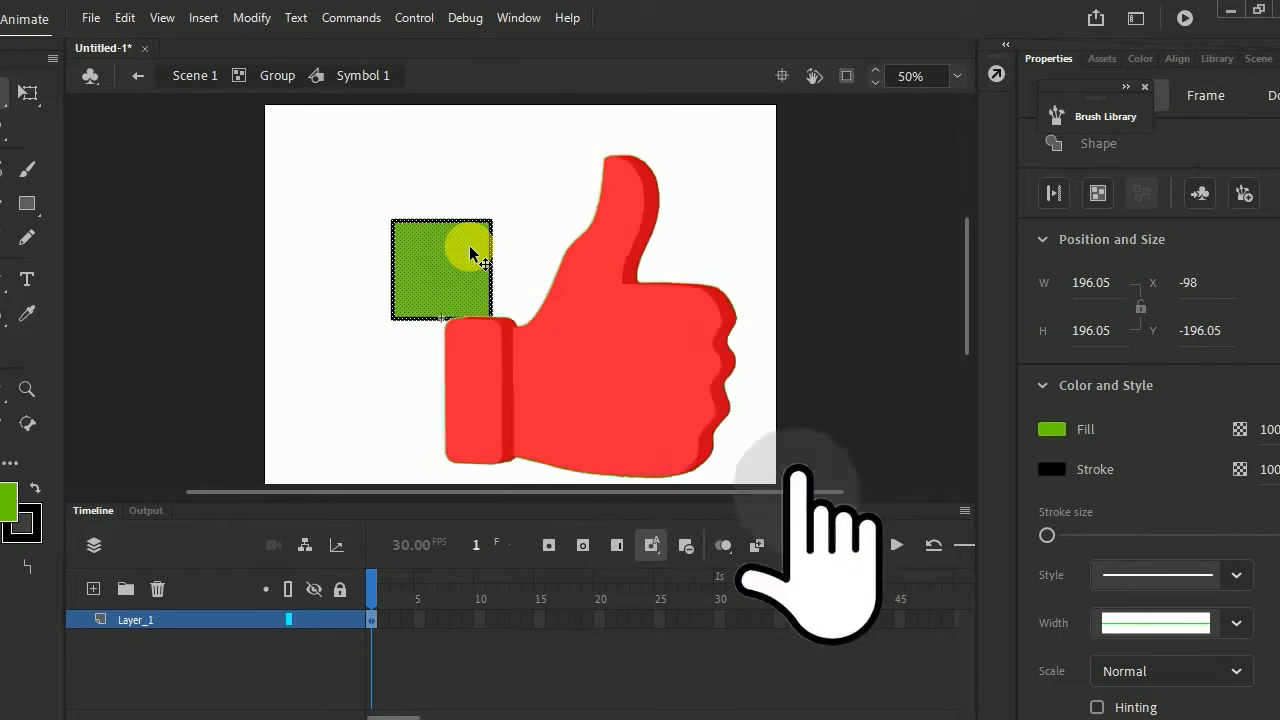
pyautogui.press('F8')
pyautogui.click(1148, 120)
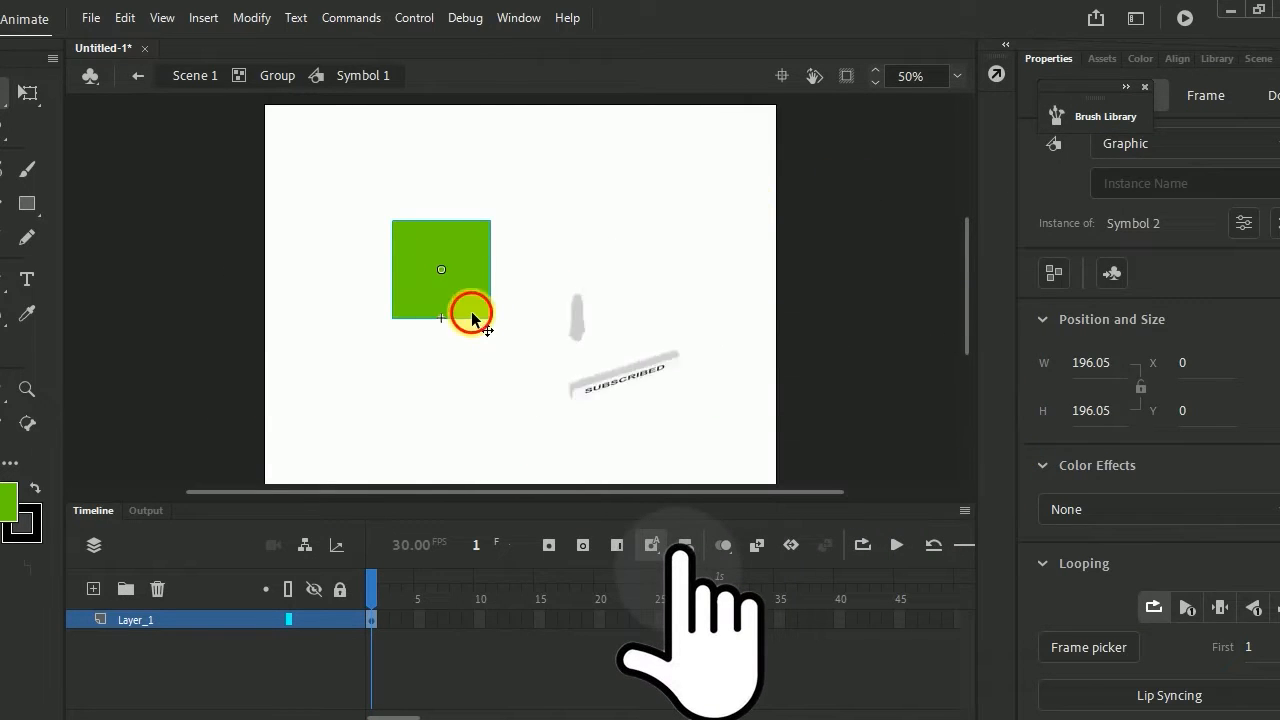
pyautogui.doubleClick(475, 318)
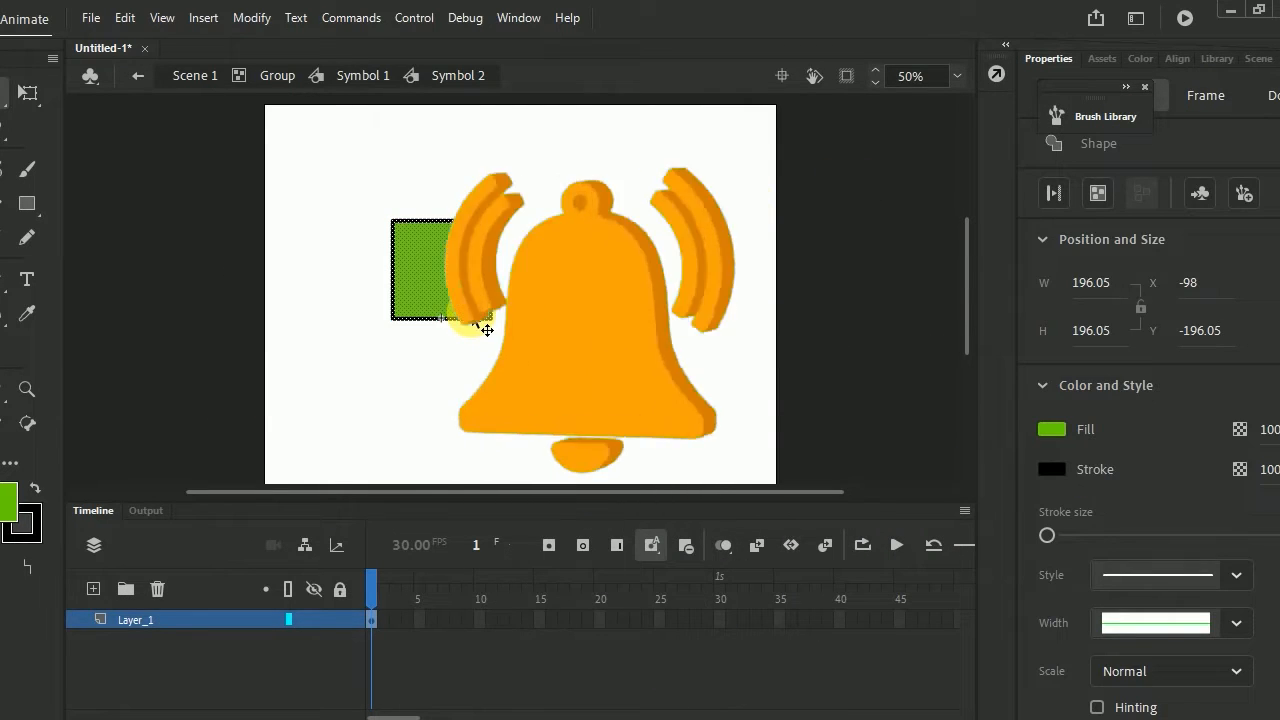
# Insert a keyframe at frame 30 of the nested symbol and create a shape tween across the span.
pyautogui.click(720, 620)
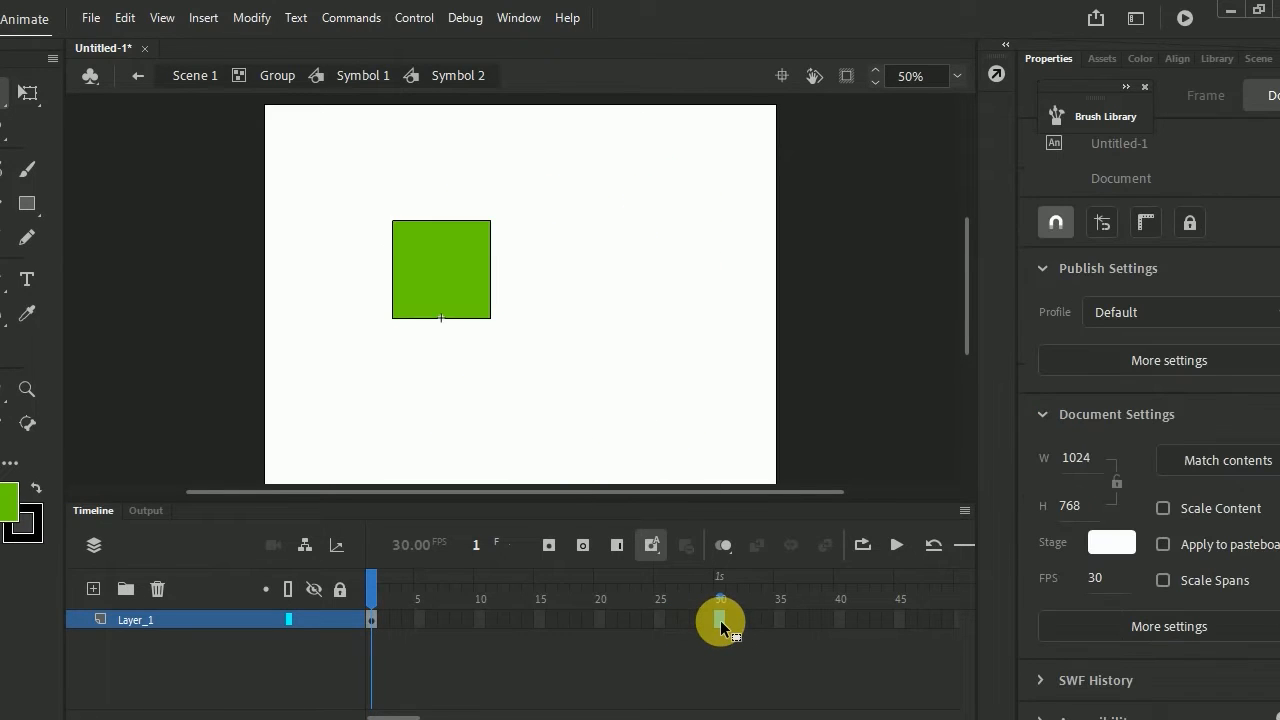
pyautogui.press('F5')
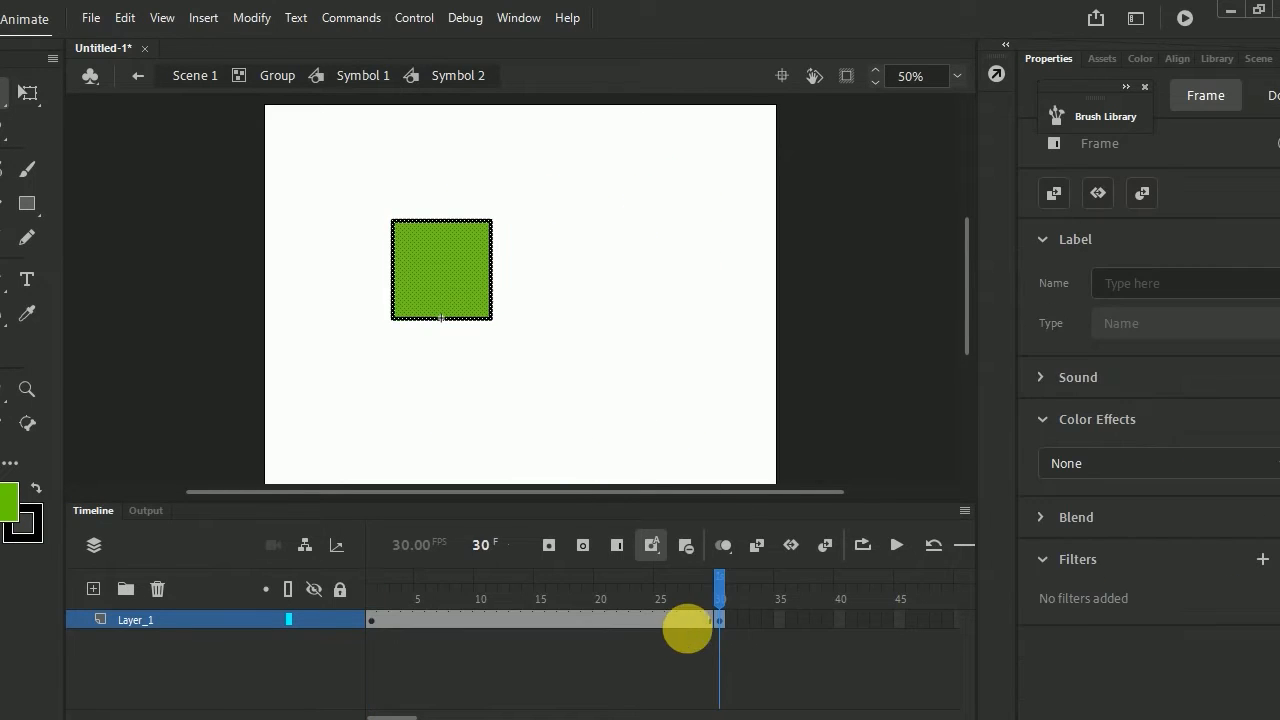
pyautogui.rightClick(671, 618)
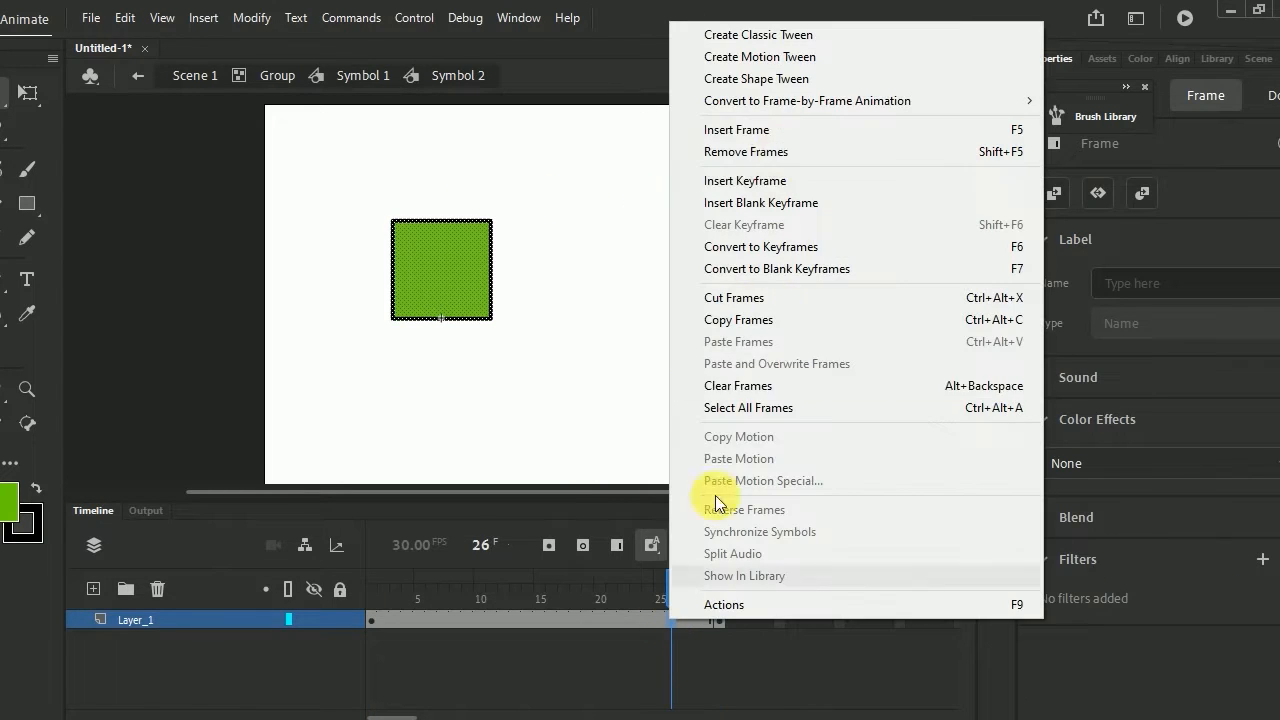
pyautogui.click(790, 78)
# At frame 30, move the square to the right and bend its right edge inward into a curve.
pyautogui.click(657, 291)
pyautogui.click(720, 620)
pyautogui.moveTo(489, 290); pyautogui.dragTo(572, 276)
pyautogui.click(657, 277)
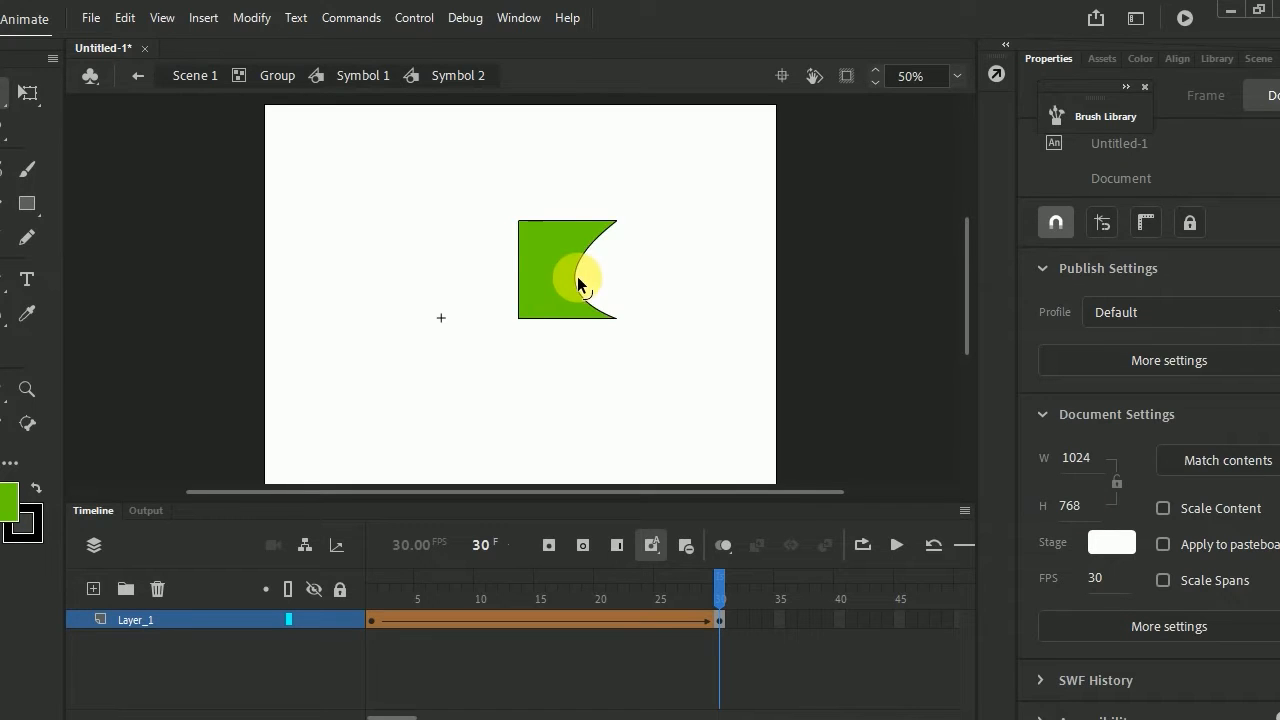
pyautogui.moveTo(686, 578); pyautogui.dragTo(738, 608)
# Return to the outer symbol and extend its layer's frames past frame 45.
pyautogui.click(355, 72)
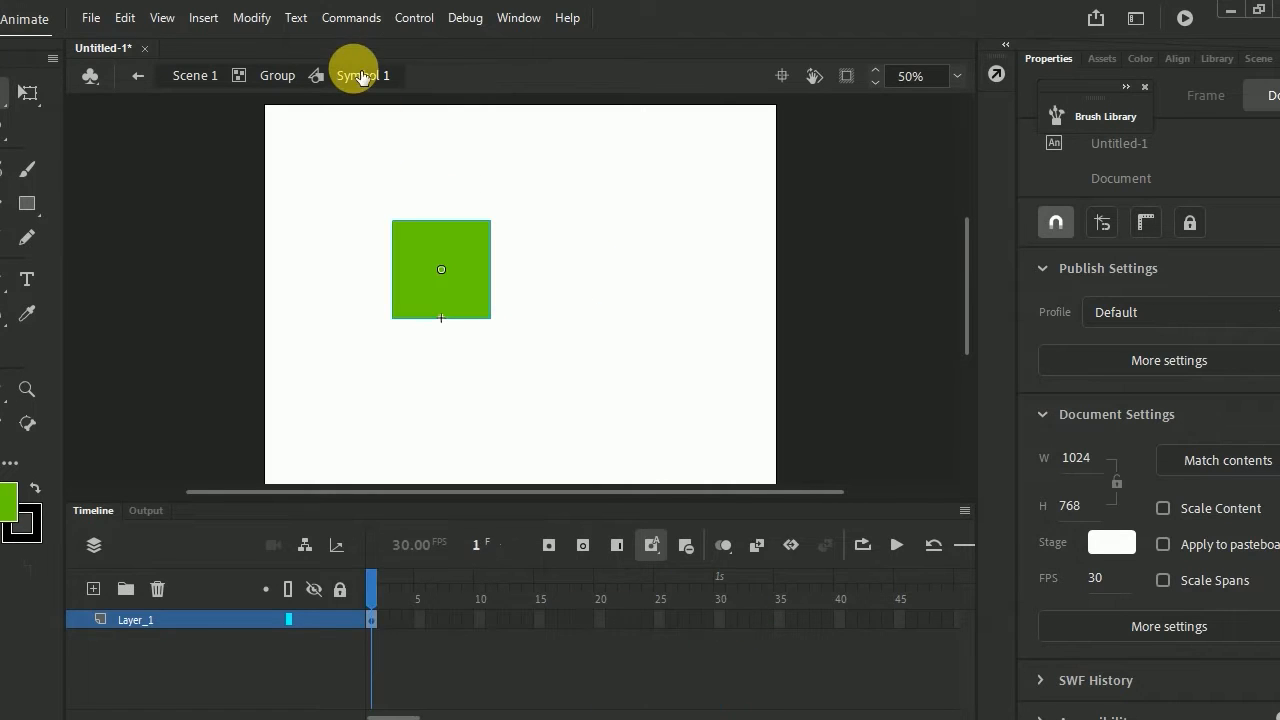
pyautogui.moveTo(372, 623)
pyautogui.mouseDown()
pyautogui.moveTo(839, 622)
pyautogui.moveTo(491, 594)
pyautogui.moveTo(228, 622)
pyautogui.moveTo(355, 603)
pyautogui.moveTo(597, 608)
pyautogui.moveTo(966, 654)
pyautogui.moveTo(171, 602)
pyautogui.moveTo(728, 622)
pyautogui.moveTo(737, 608)
pyautogui.moveTo(711, 617)
pyautogui.moveTo(724, 640)
pyautogui.moveTo(902, 623)
pyautogui.moveTo(380, 643)
pyautogui.moveTo(377, 620)
pyautogui.mouseUp()
pyautogui.press('F5')
pyautogui.click(434, 390)
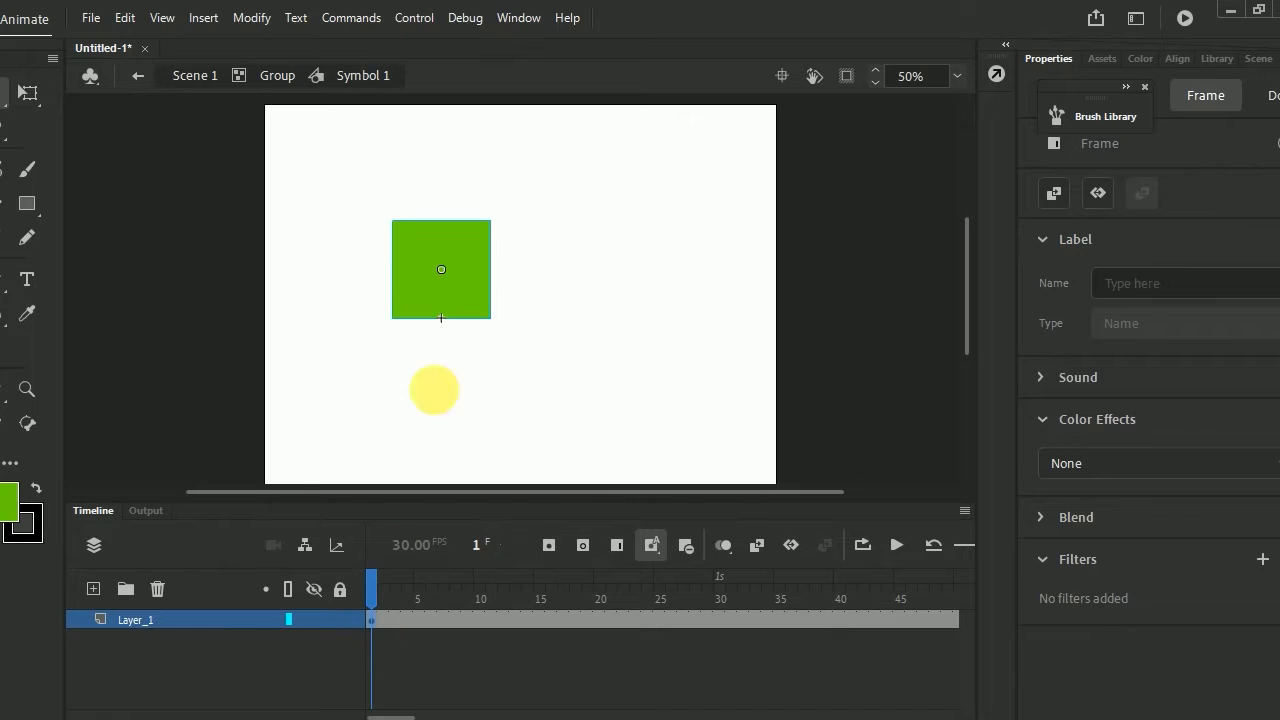
# Set the nested square instance's looping to play graphic once and scrub through the frames to preview it.
pyautogui.click(453, 298)
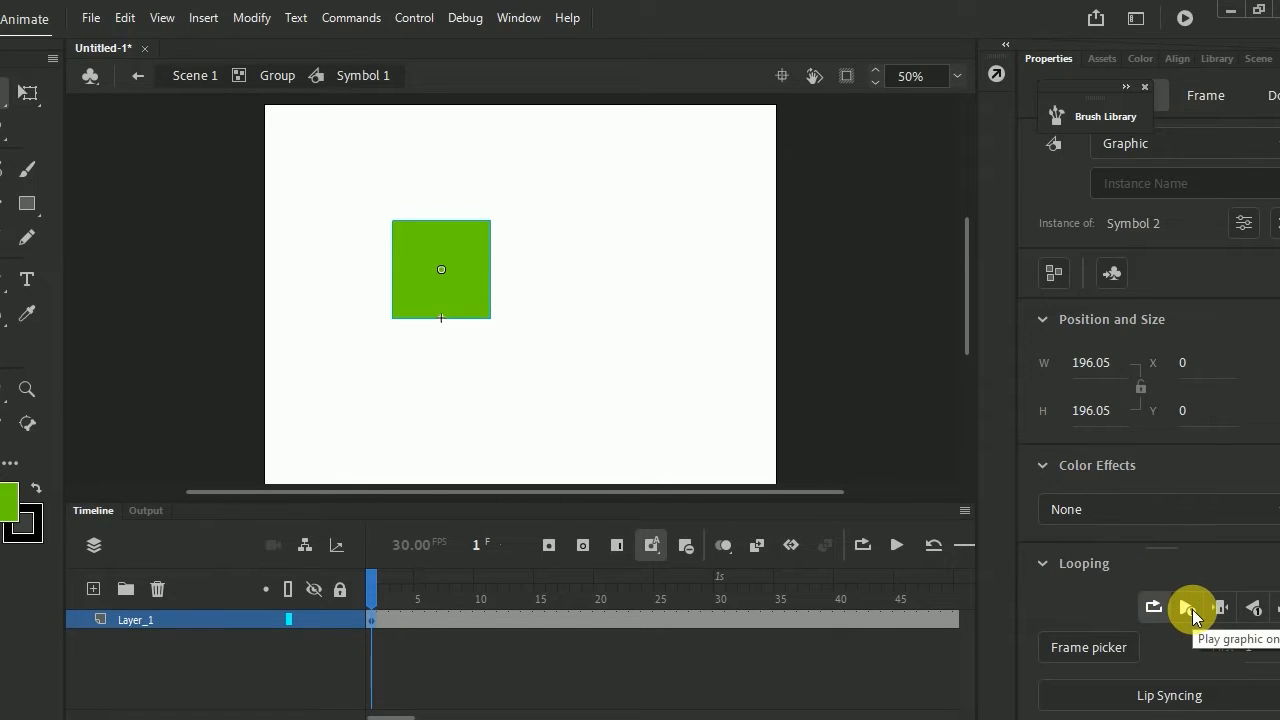
pyautogui.click(1190, 608)
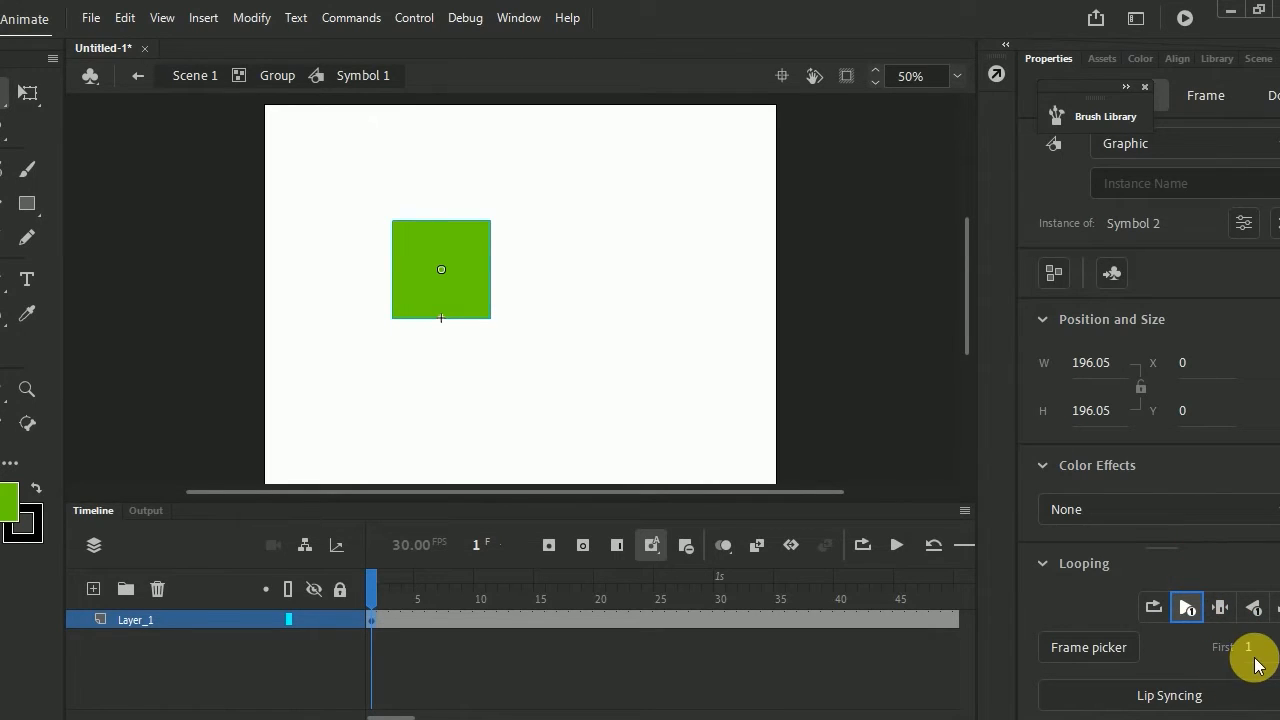
pyautogui.moveTo(443, 606); pyautogui.dragTo(638, 538)
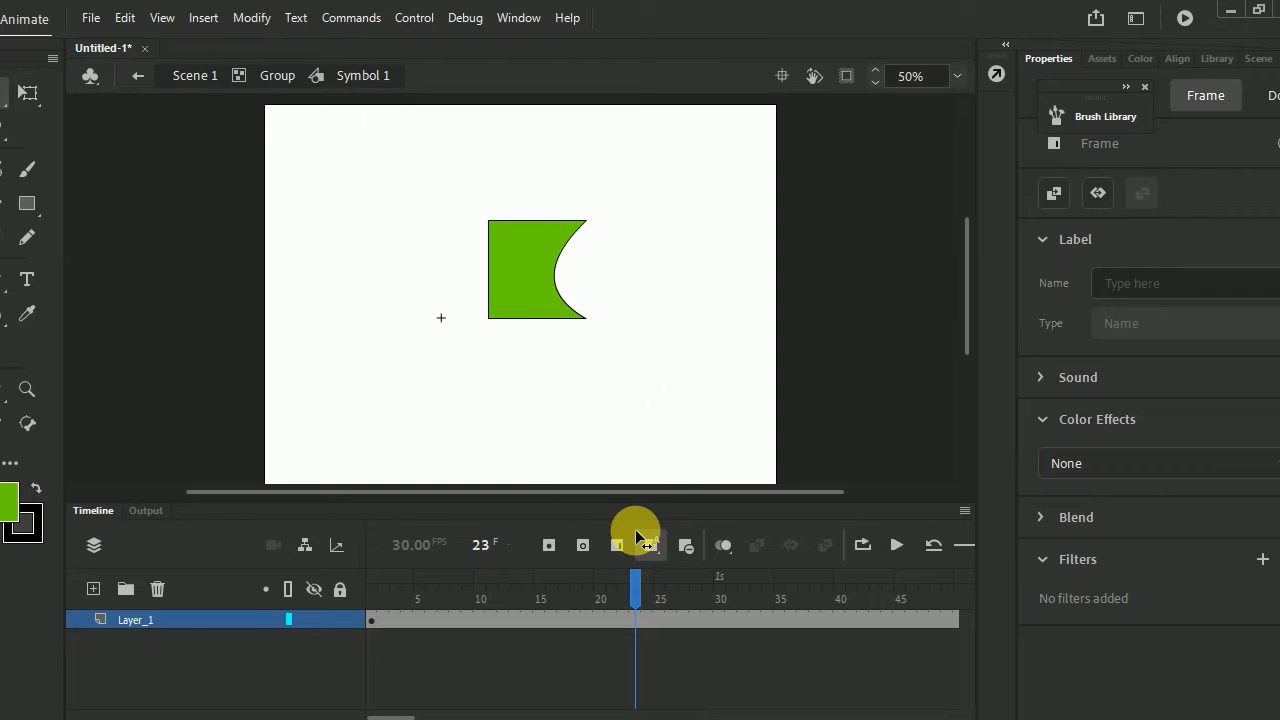
pyautogui.moveTo(636, 585); pyautogui.dragTo(688, 592)
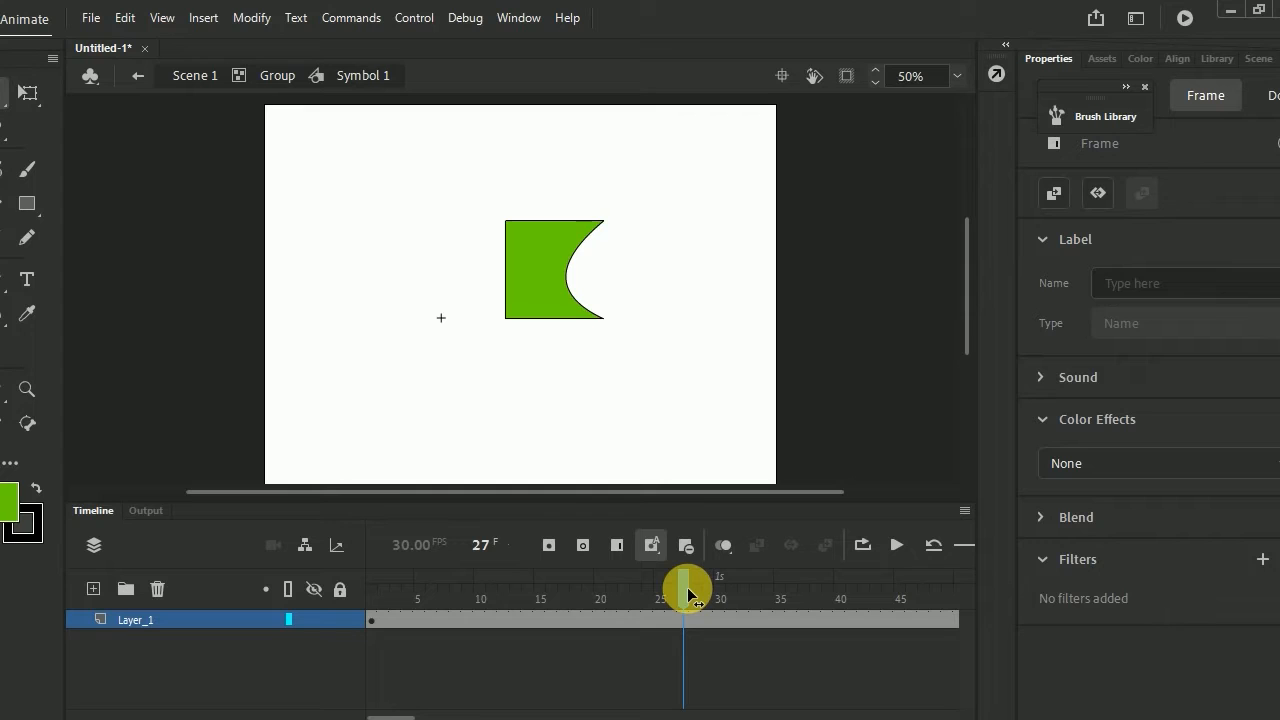
pyautogui.moveTo(688, 592); pyautogui.dragTo(602, 625)
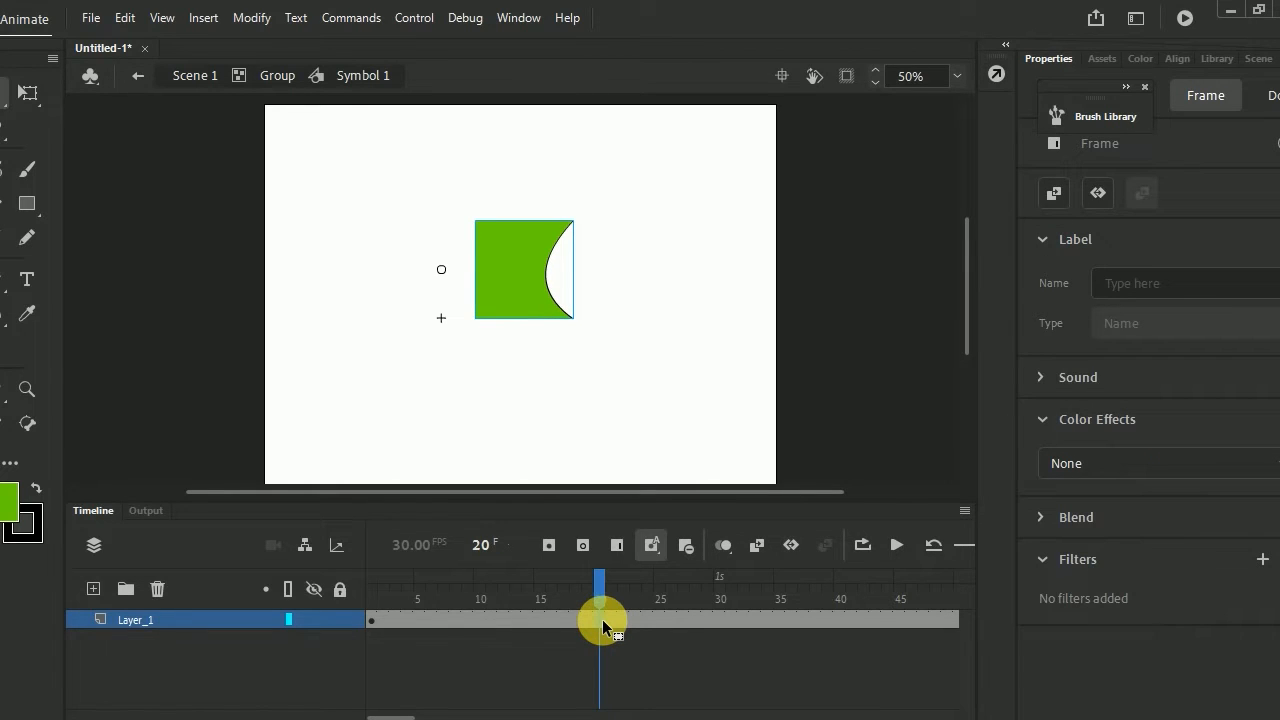
# Check the play-once looping of the square instance at frame 1 and insert a keyframe at frame 20.
pyautogui.click(371, 619)
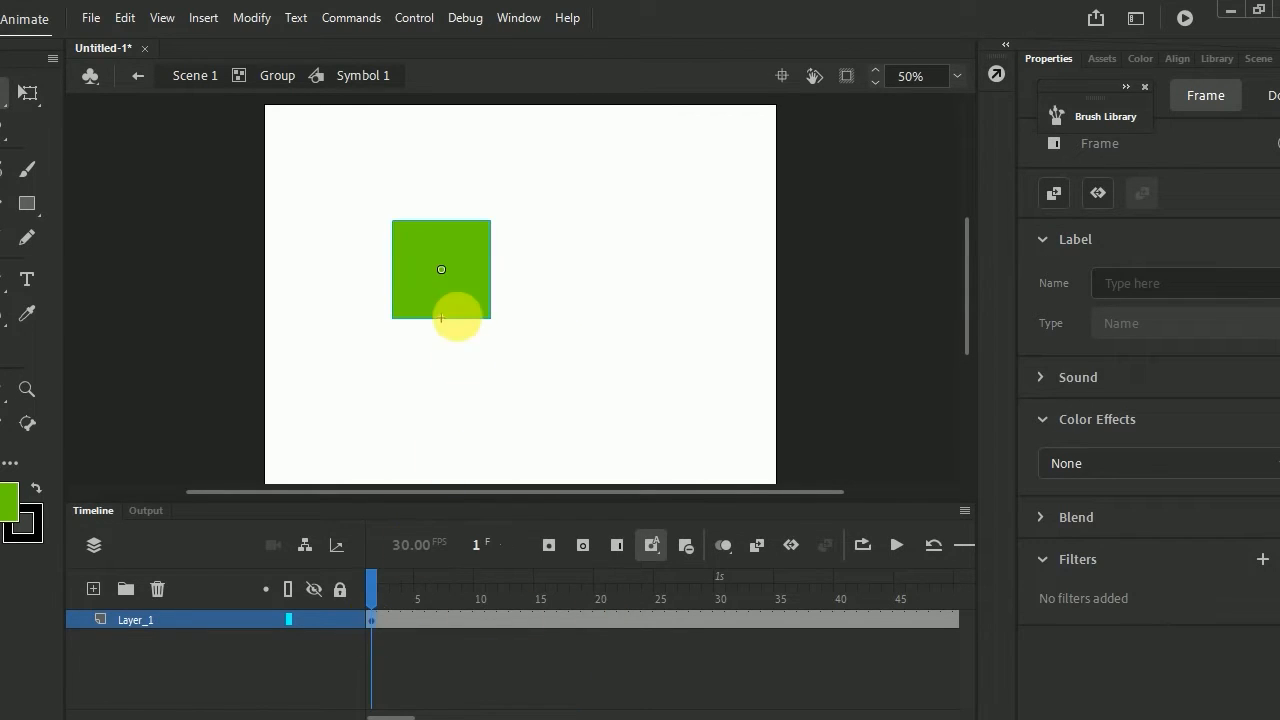
pyautogui.click(450, 305)
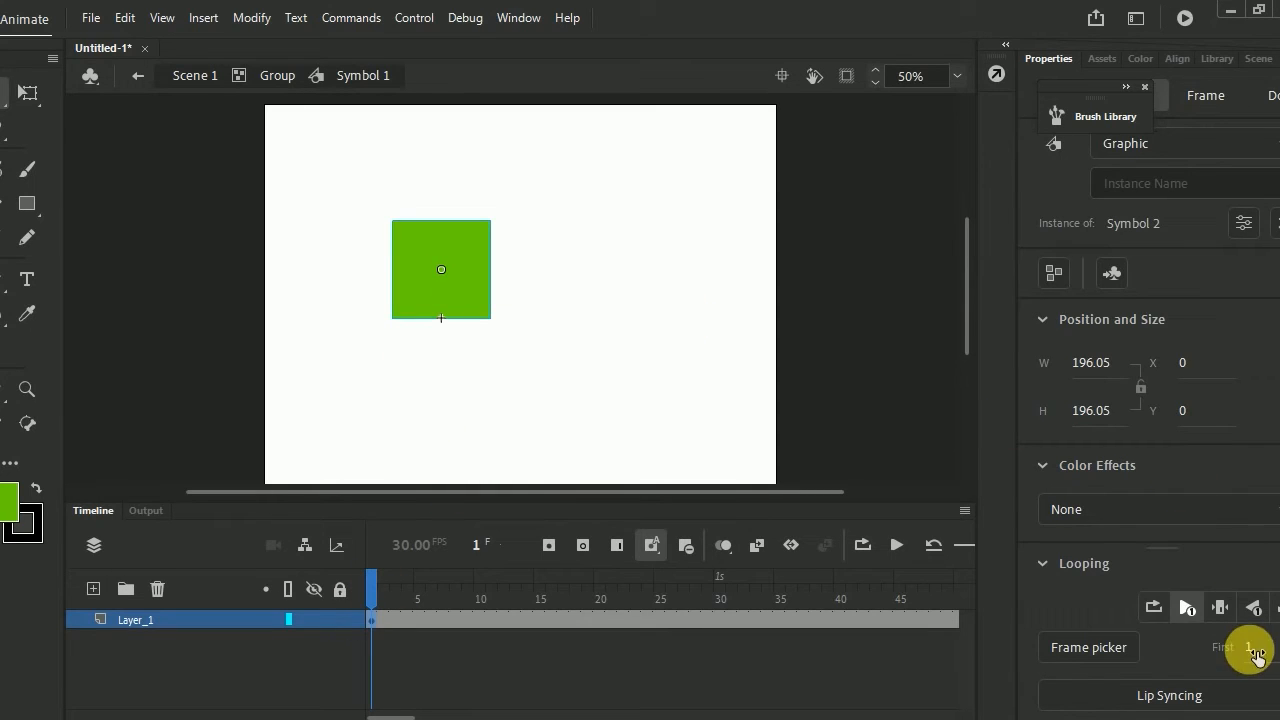
pyautogui.click(1188, 612)
pyautogui.click(601, 619)
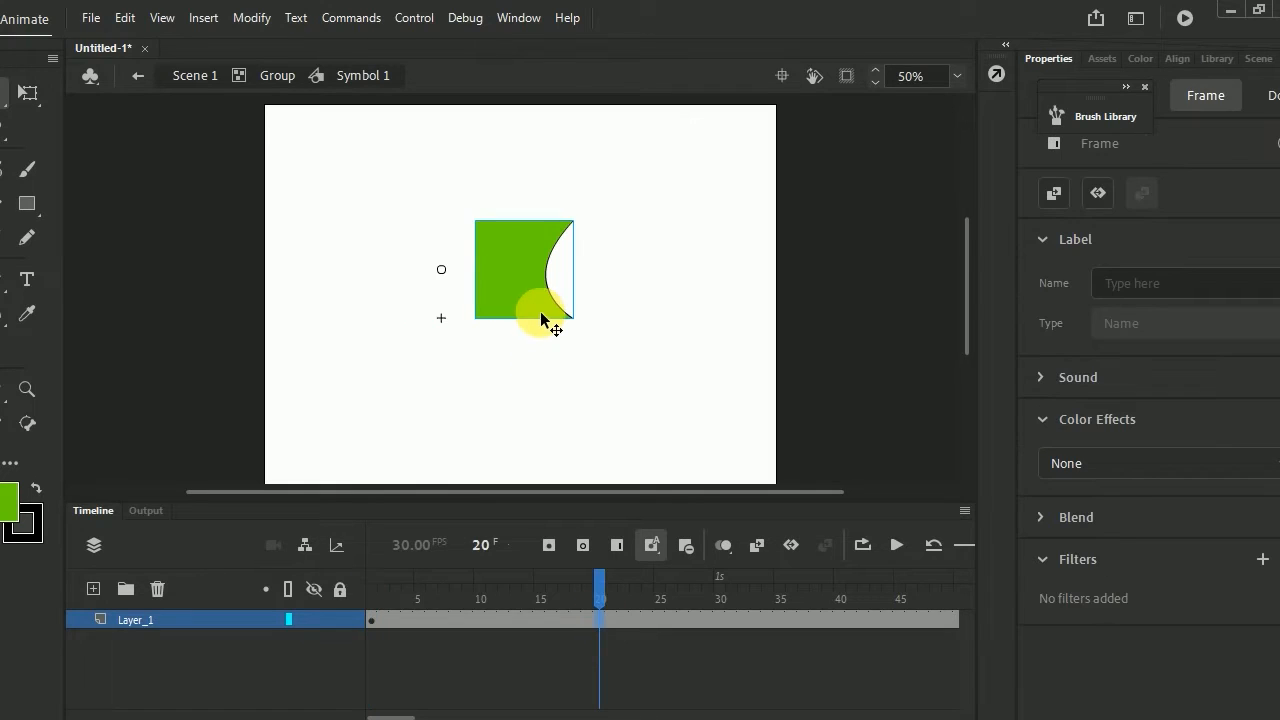
pyautogui.click(540, 313)
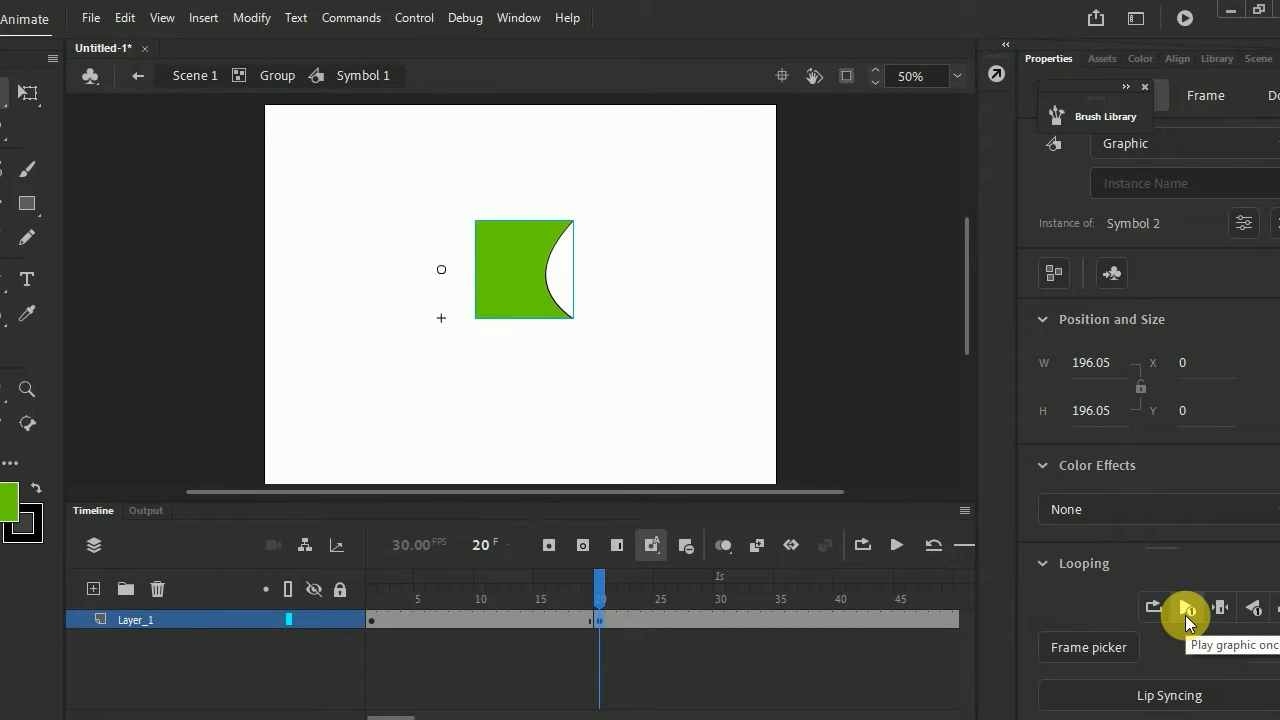
pyautogui.click(691, 343)
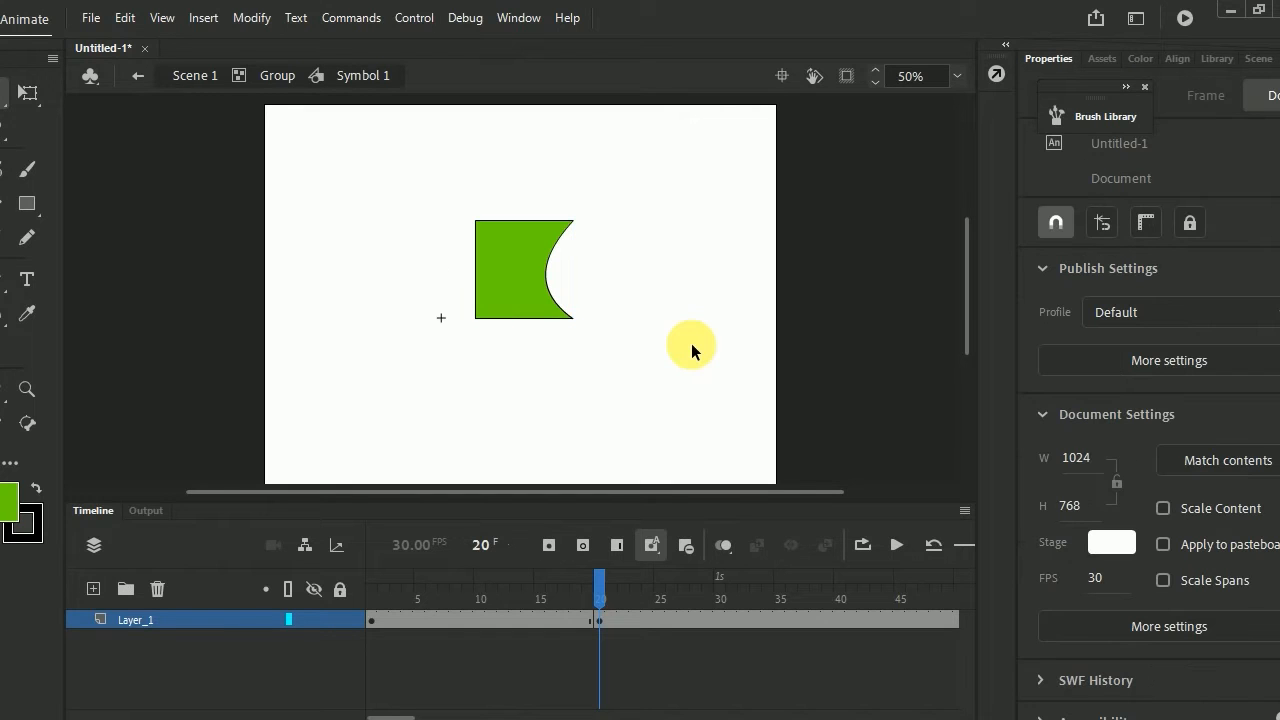
pyautogui.click(692, 604)
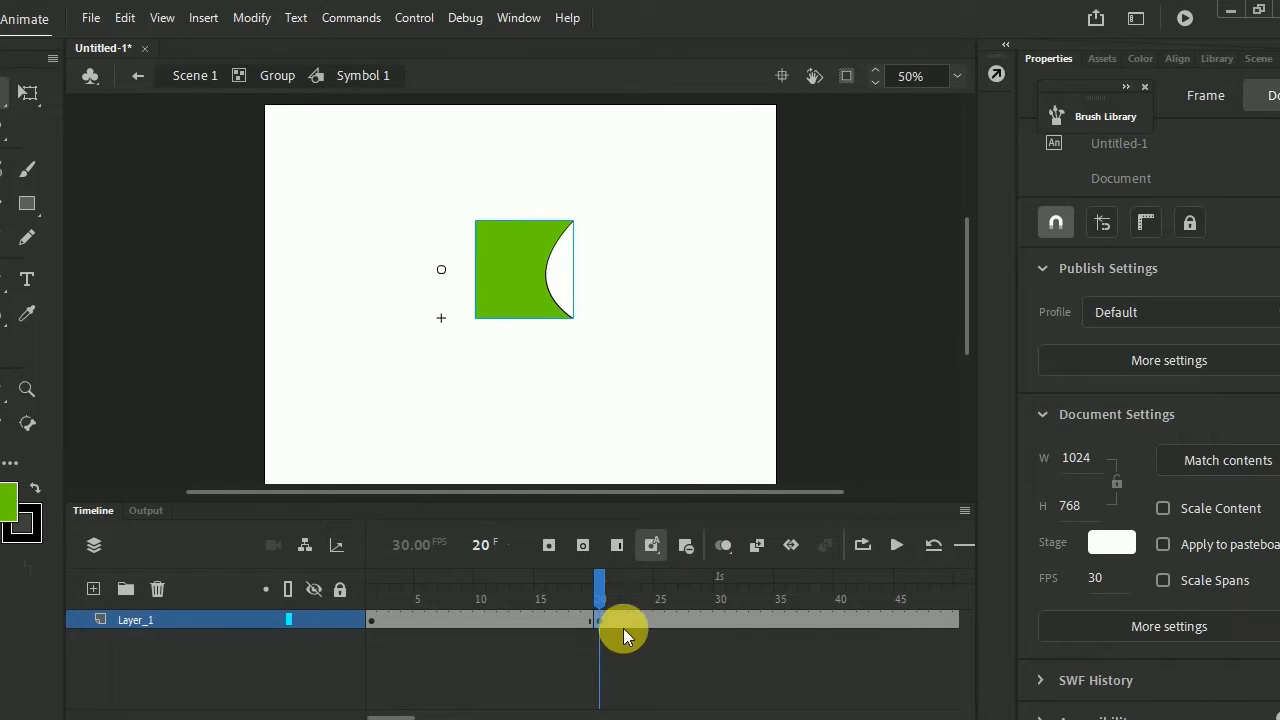
# Set the square instance at frame 1 to loop continuously and insert a keyframe at frame 20.
pyautogui.click(373, 620)
pyautogui.click(415, 309)
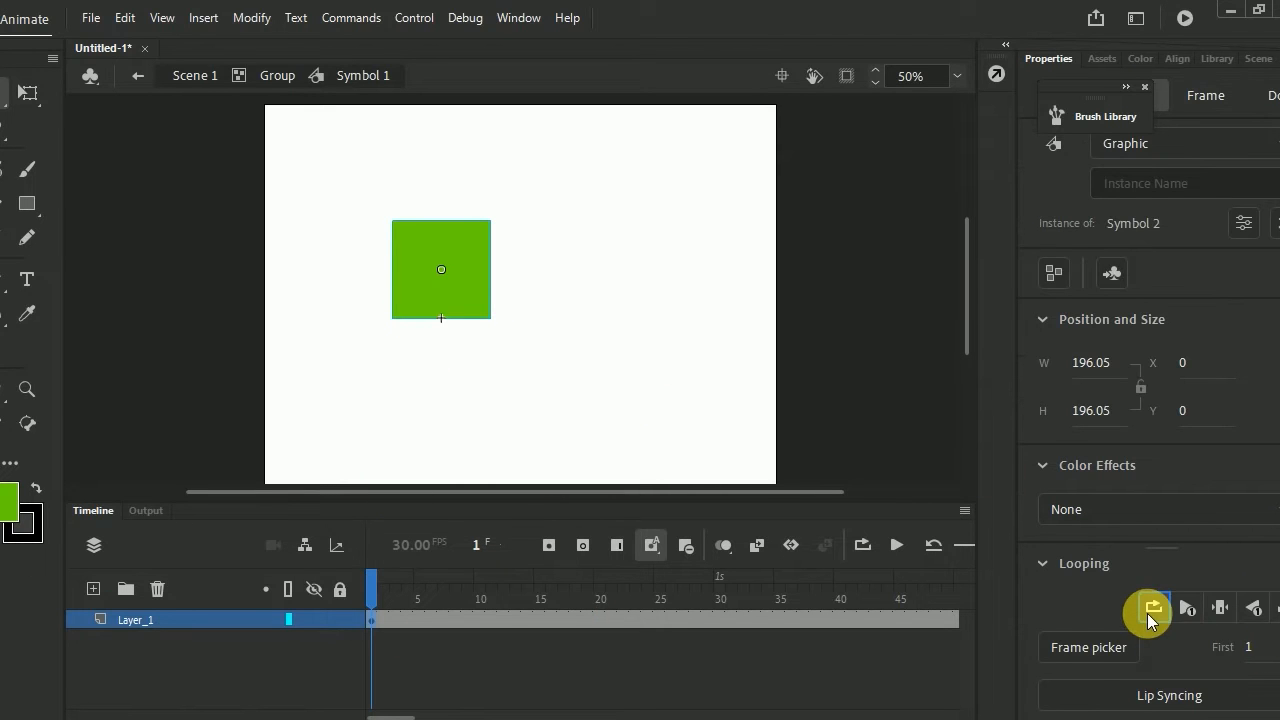
pyautogui.click(600, 620)
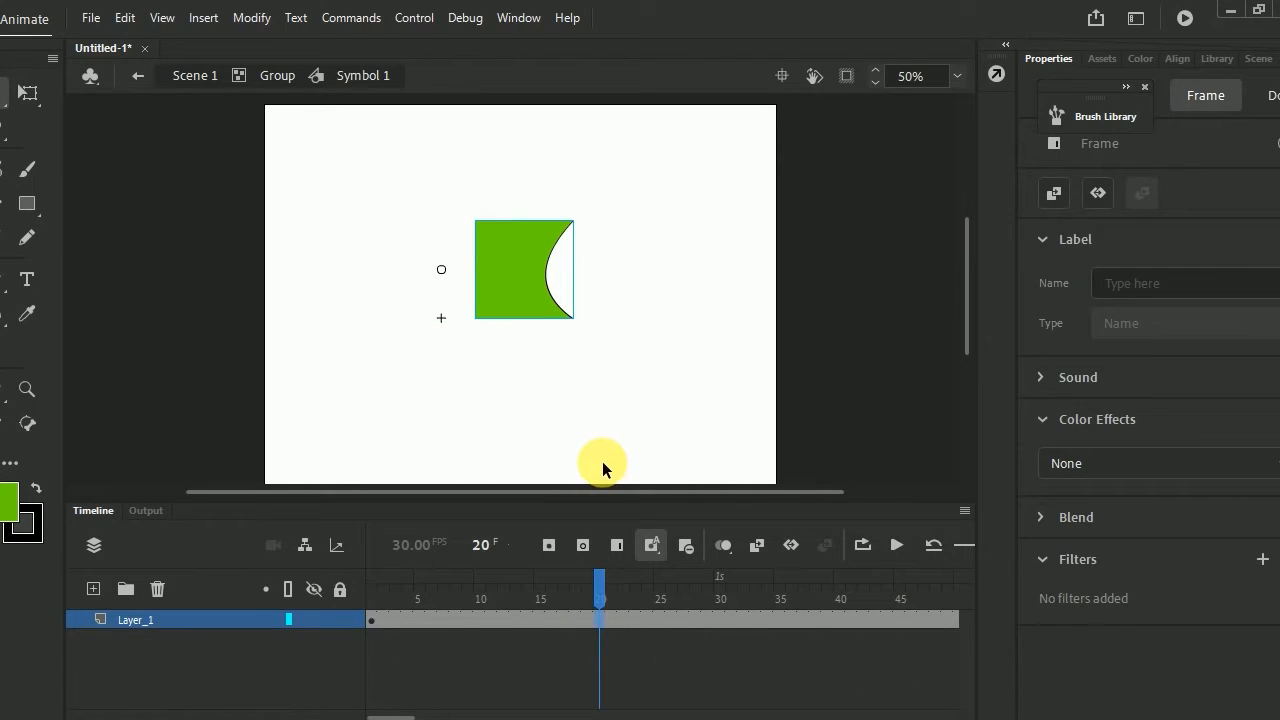
pyautogui.click(540, 284)
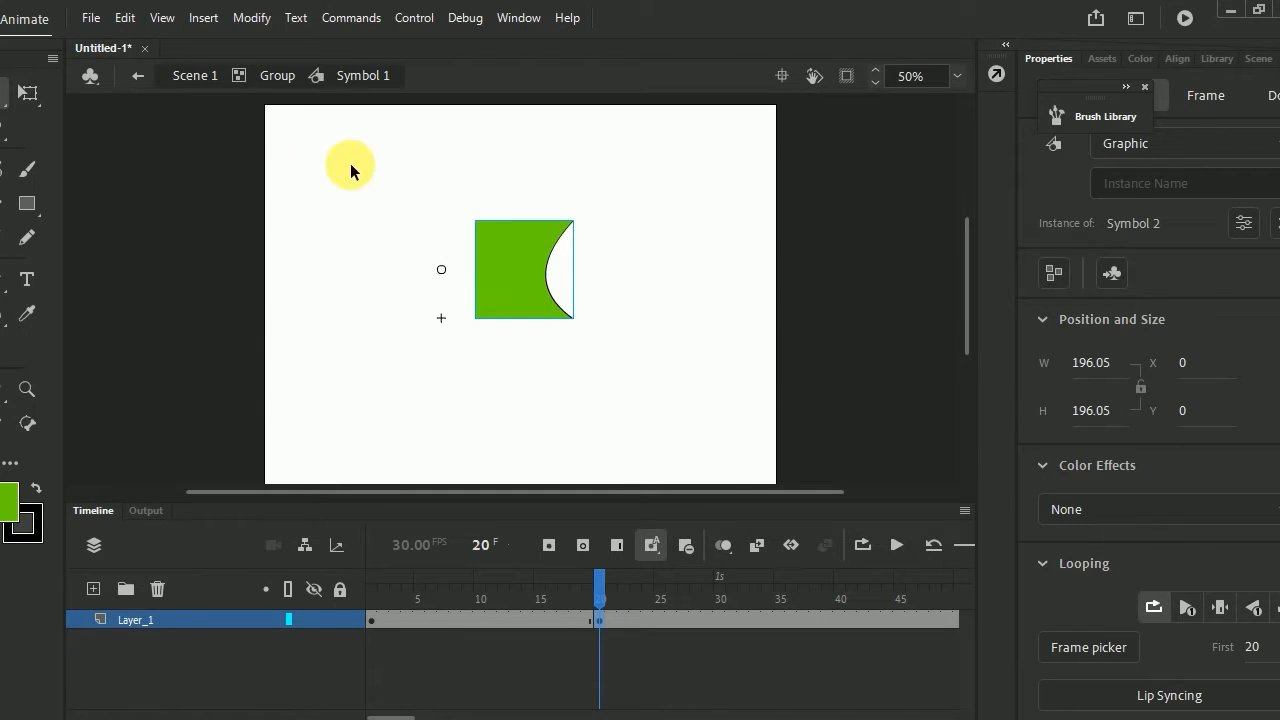
pyautogui.click(600, 620)
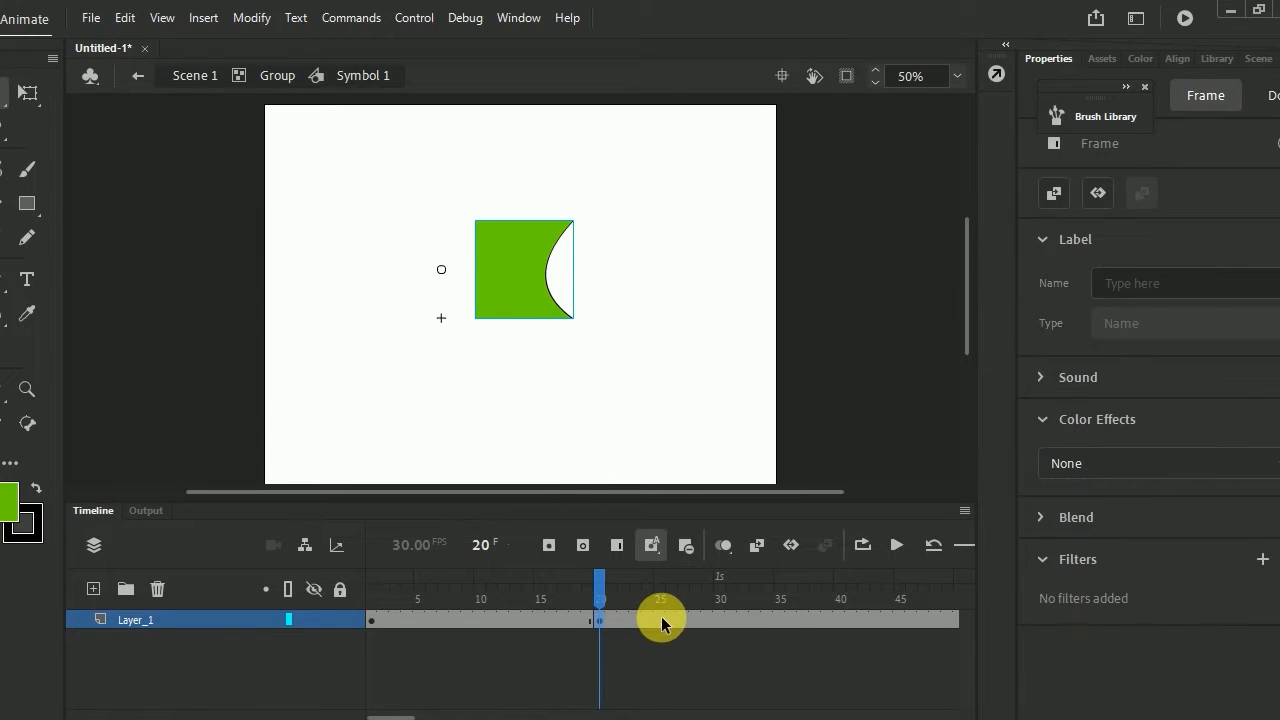
# Insert a keyframe at frame 35 and compare the first-frame settings of the instances at frames 20 and 35.
pyautogui.click(779, 620)
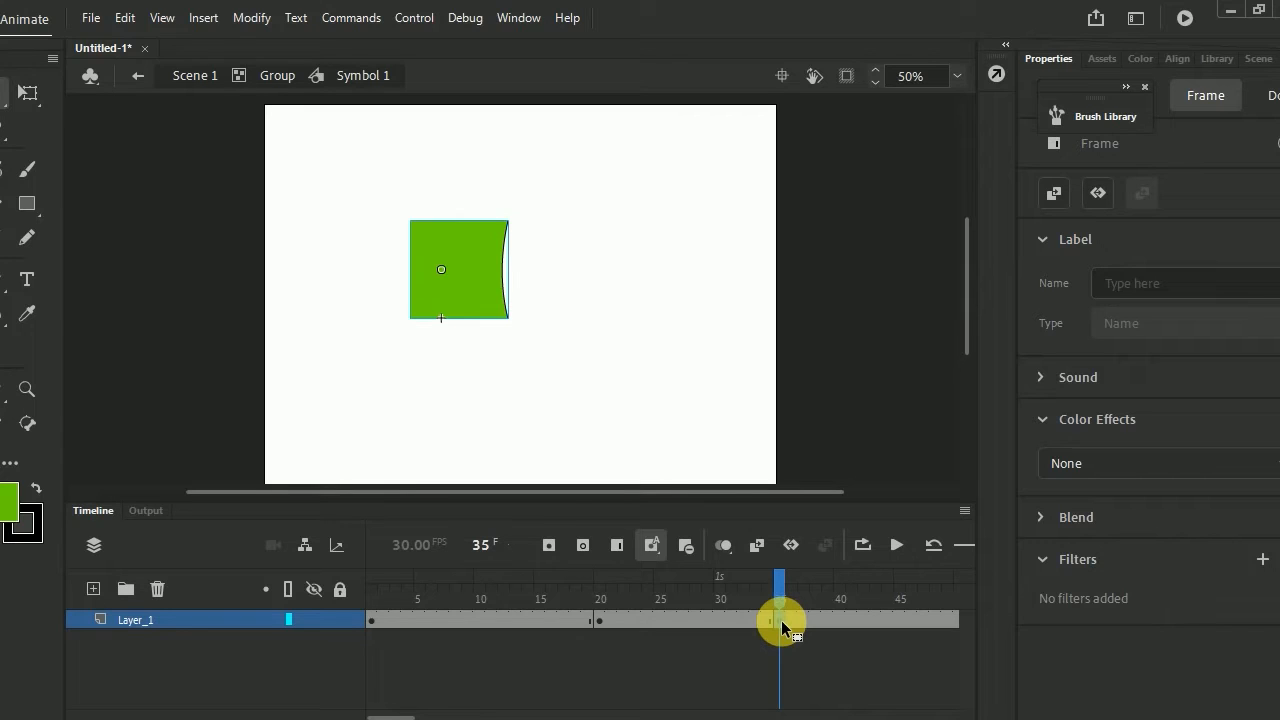
pyautogui.click(601, 622)
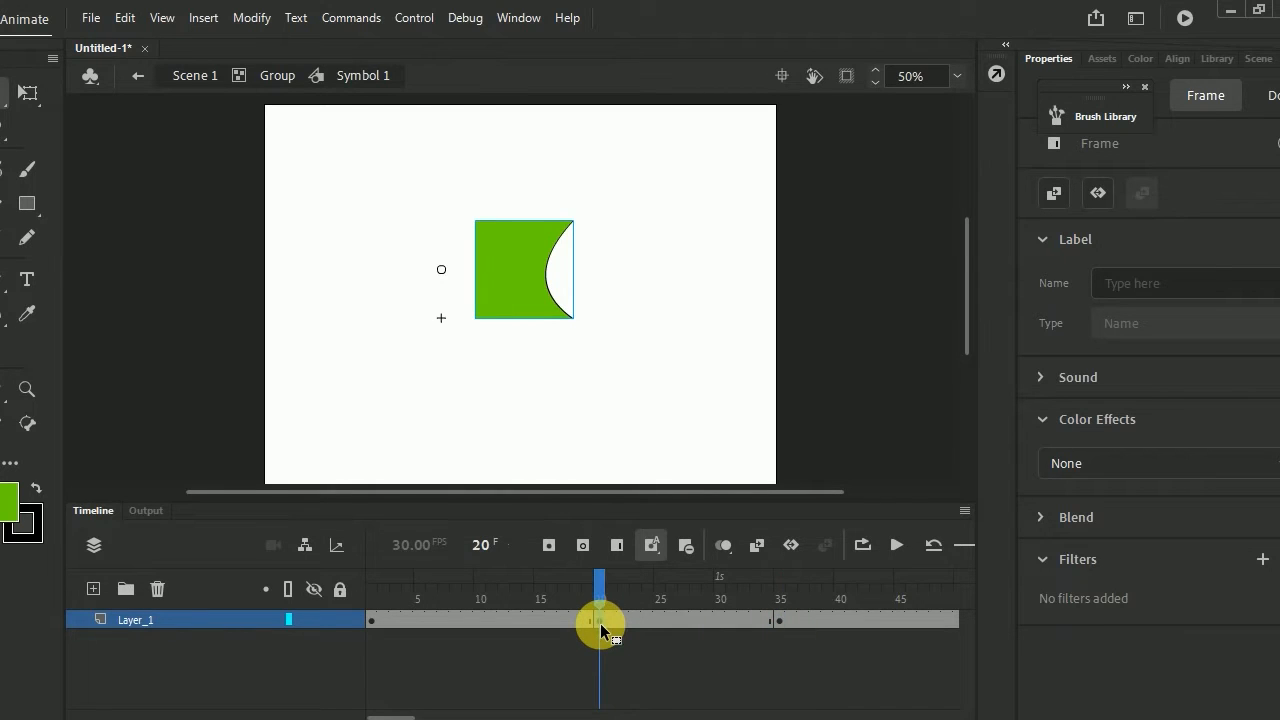
pyautogui.click(514, 289)
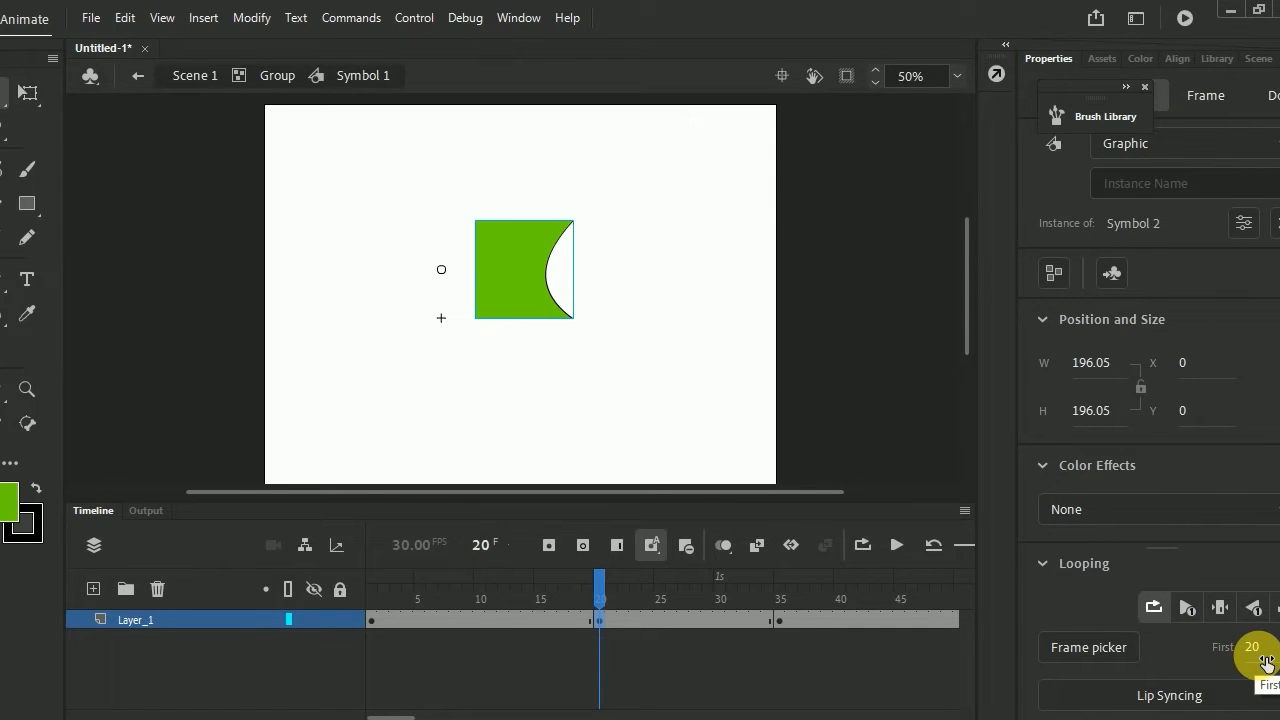
pyautogui.click(780, 622)
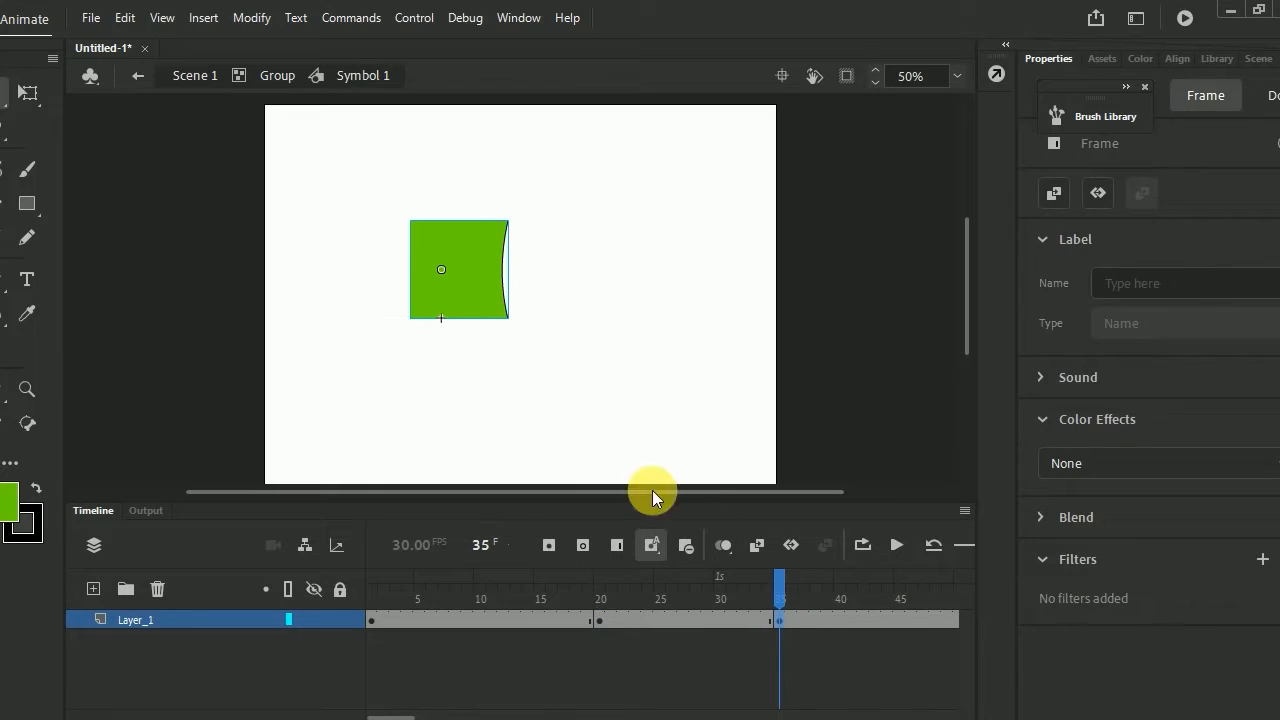
pyautogui.click(471, 309)
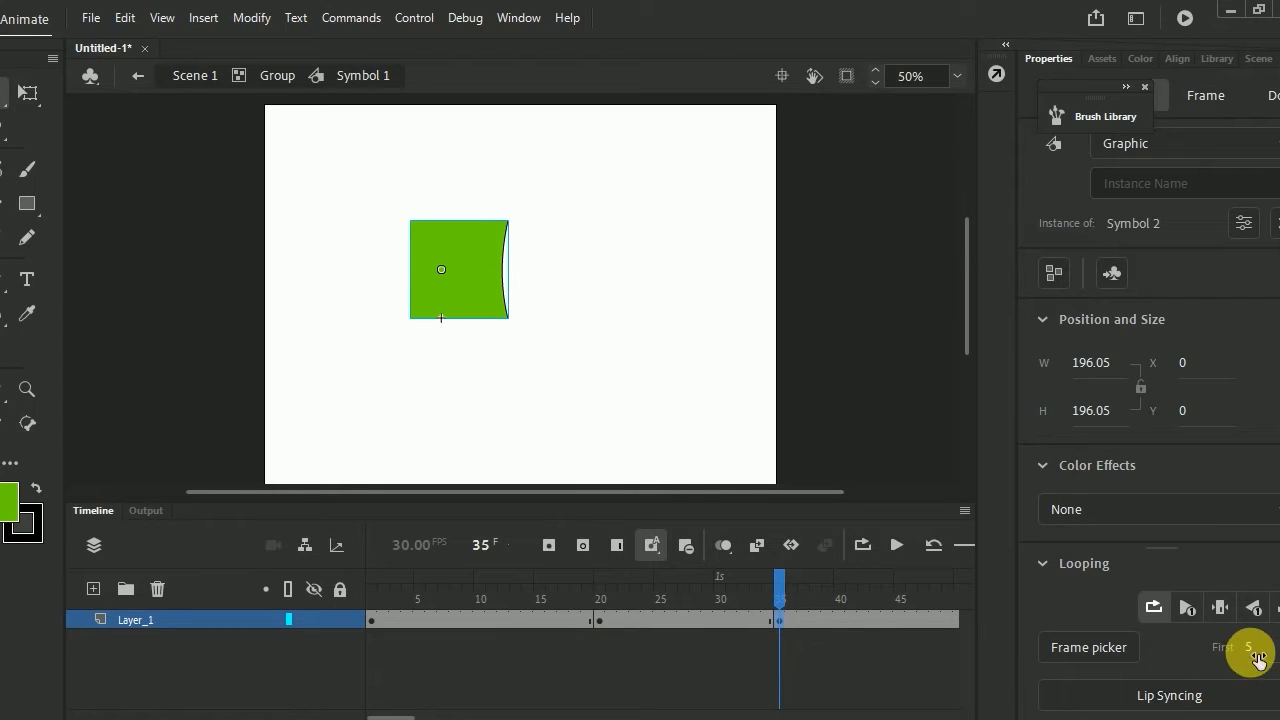
# Recheck the first-frame setting of the instance at frame 35 and scrub the timeline up to that keyframe.
pyautogui.click(773, 622)
pyautogui.moveTo(773, 625); pyautogui.dragTo(777, 620)
pyautogui.click(503, 292)
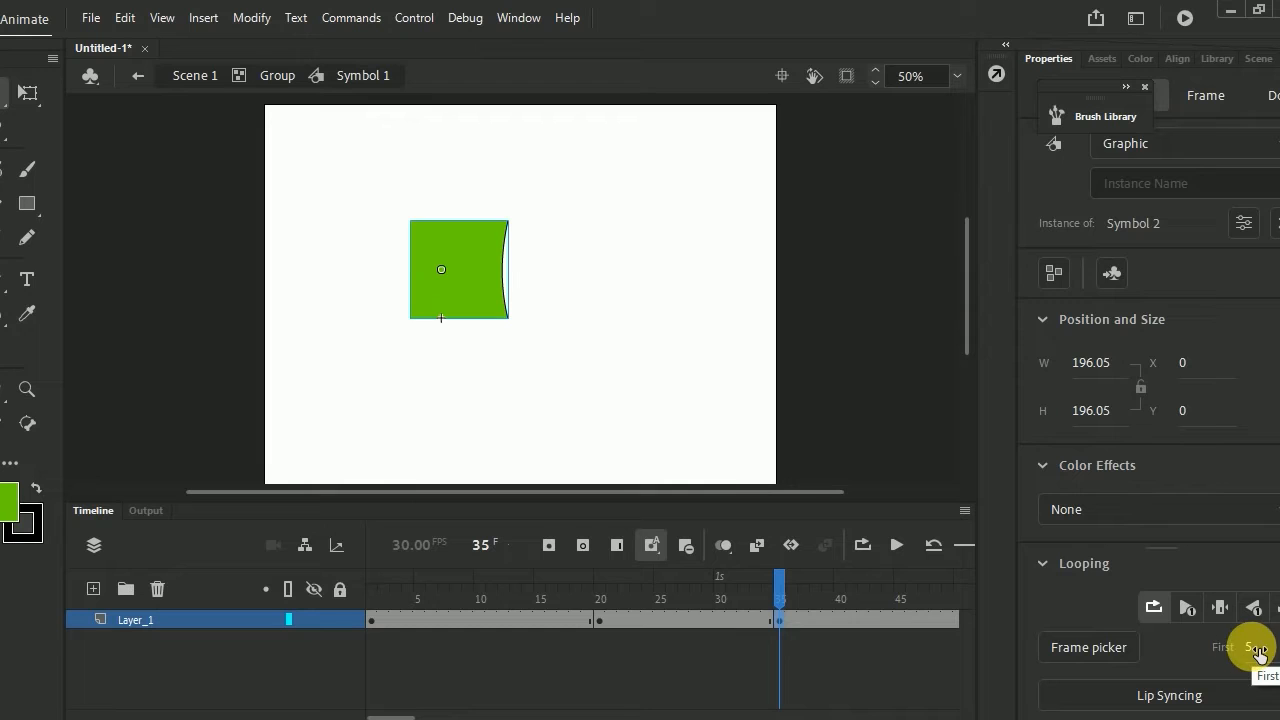
pyautogui.moveTo(480, 600); pyautogui.dragTo(781, 640)
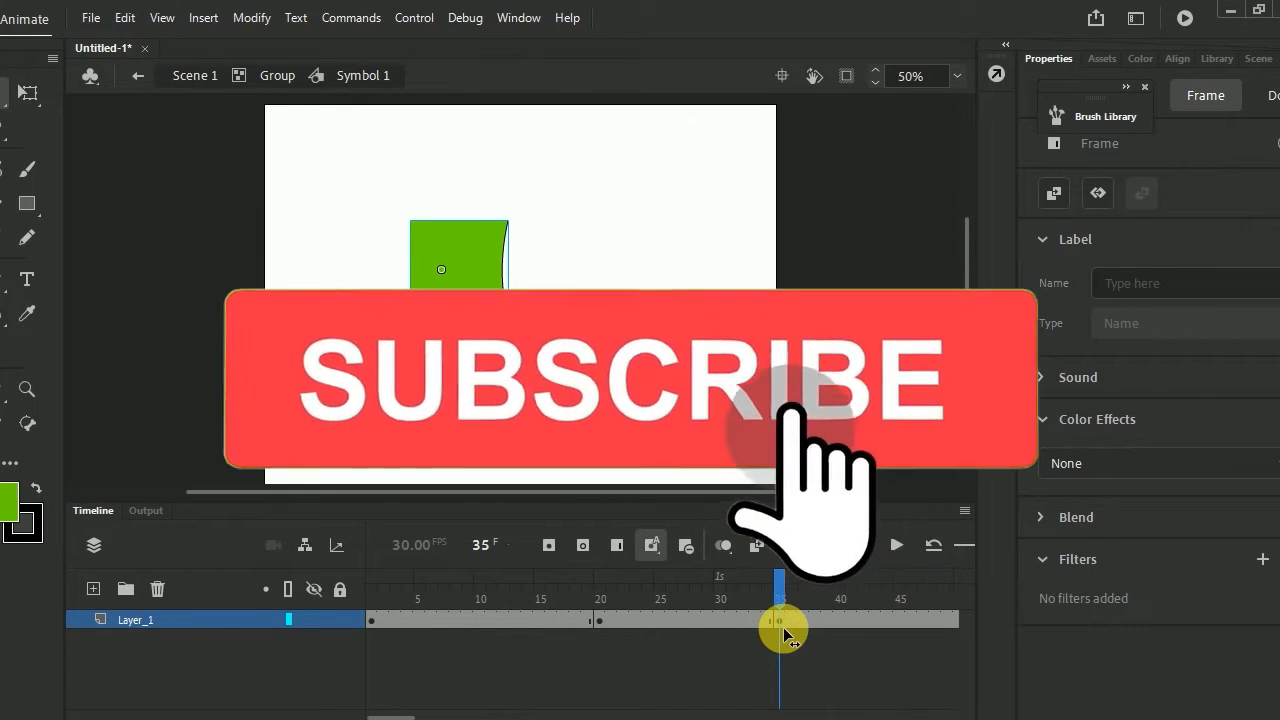
# Set the Symbol 2 instances at frames 20 and 35 to play once.
pyautogui.moveTo(783, 627); pyautogui.dragTo(604, 620)
pyautogui.click(514, 266)
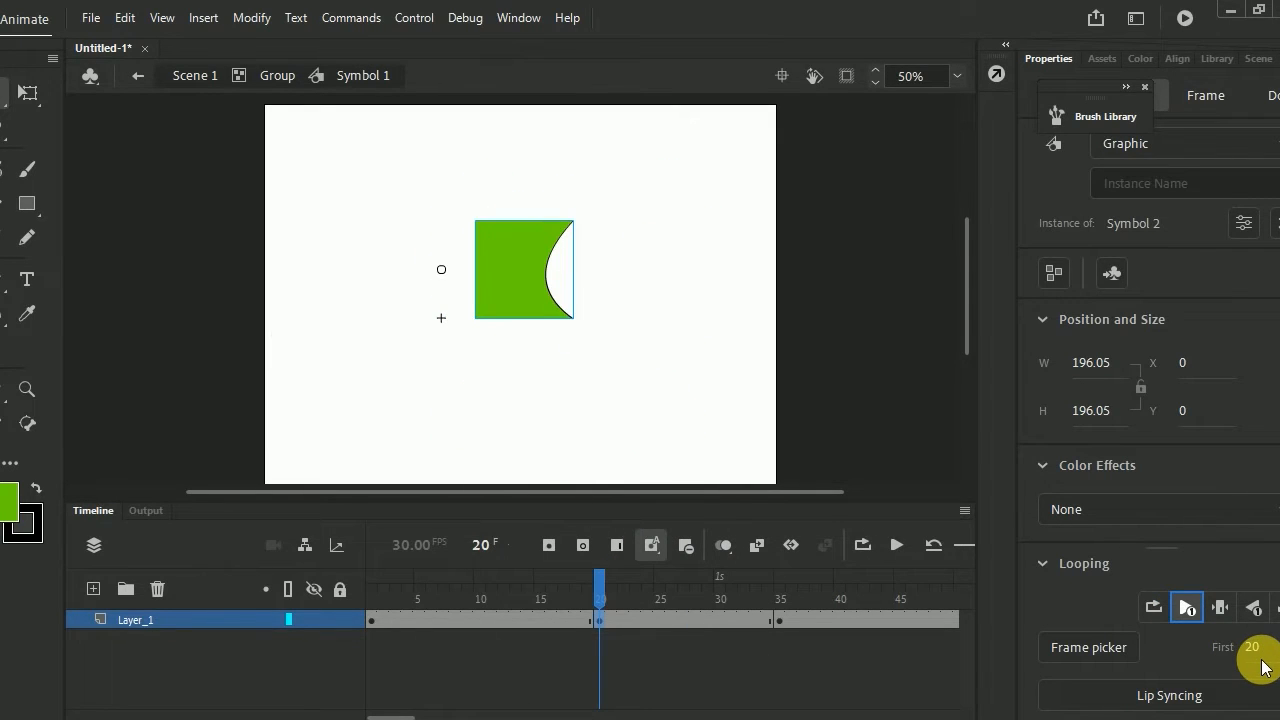
pyautogui.click(780, 620)
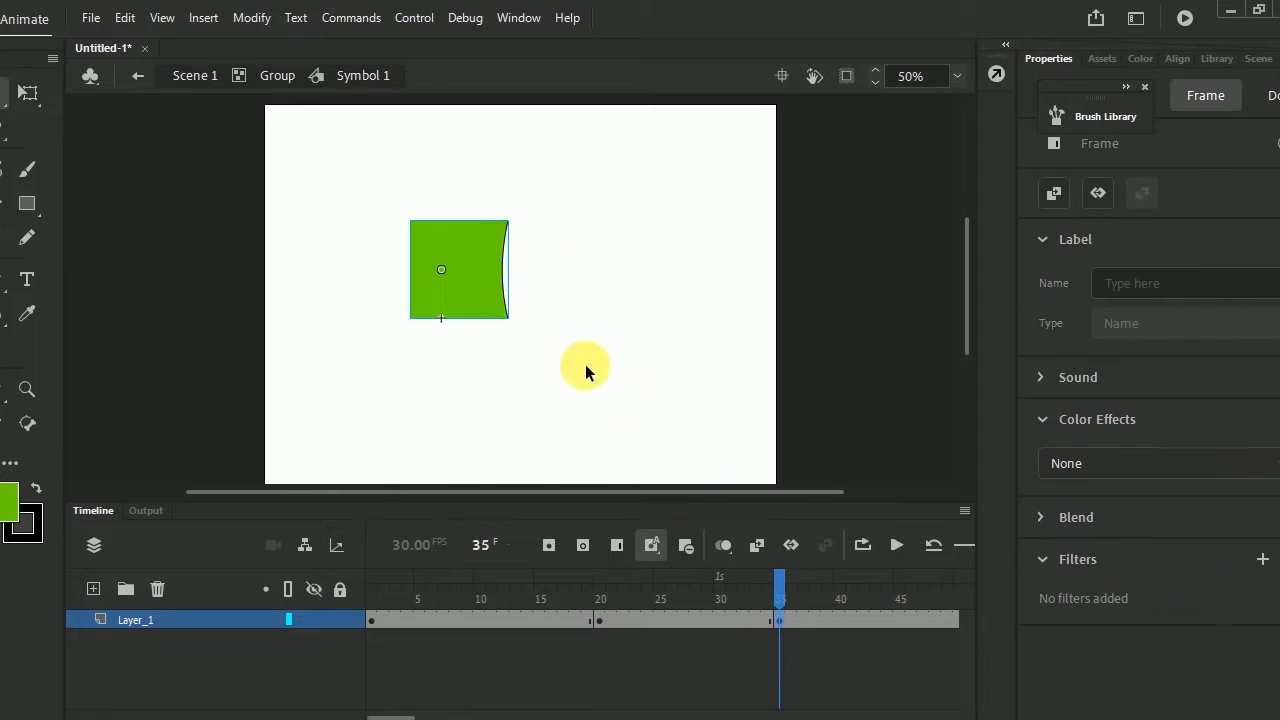
pyautogui.click(465, 283)
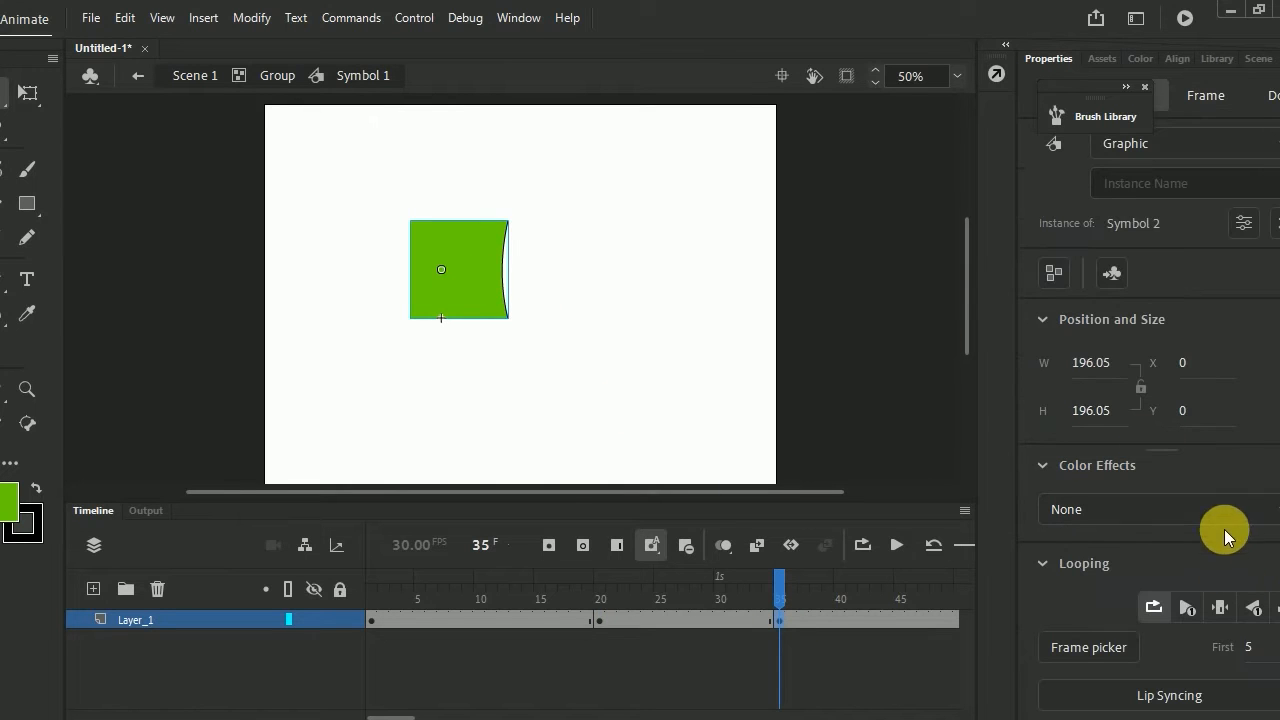
pyautogui.click(1190, 609)
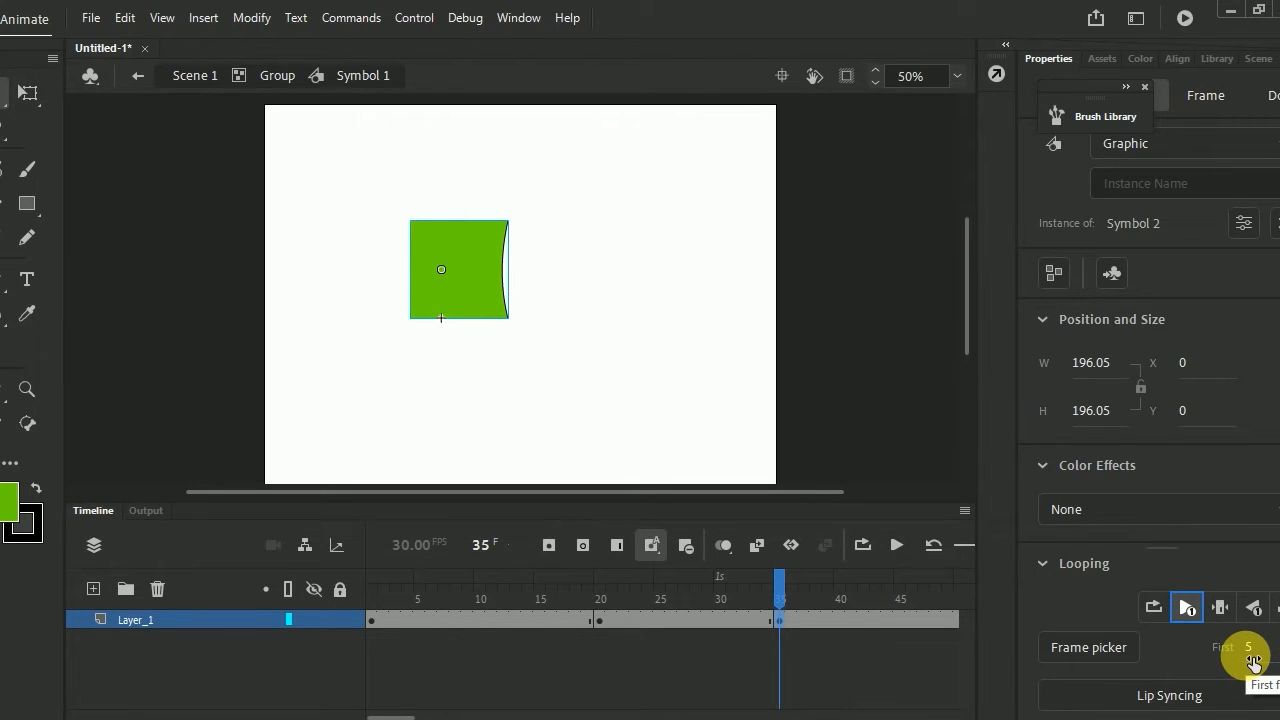
# Examine which frame of Symbol 2's shape tween the frame 35 instance starts on and return to that keyframe in Symbol 1.
pyautogui.doubleClick(466, 291)
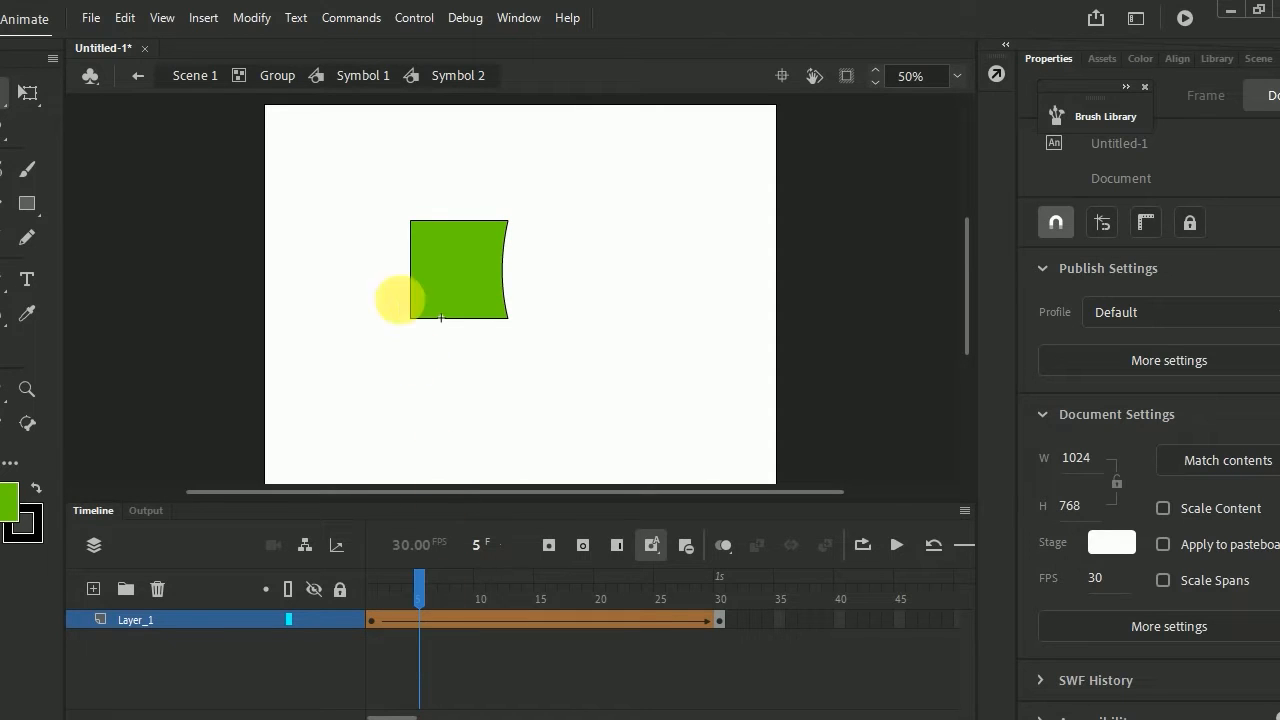
pyautogui.click(355, 74)
pyautogui.click(668, 622)
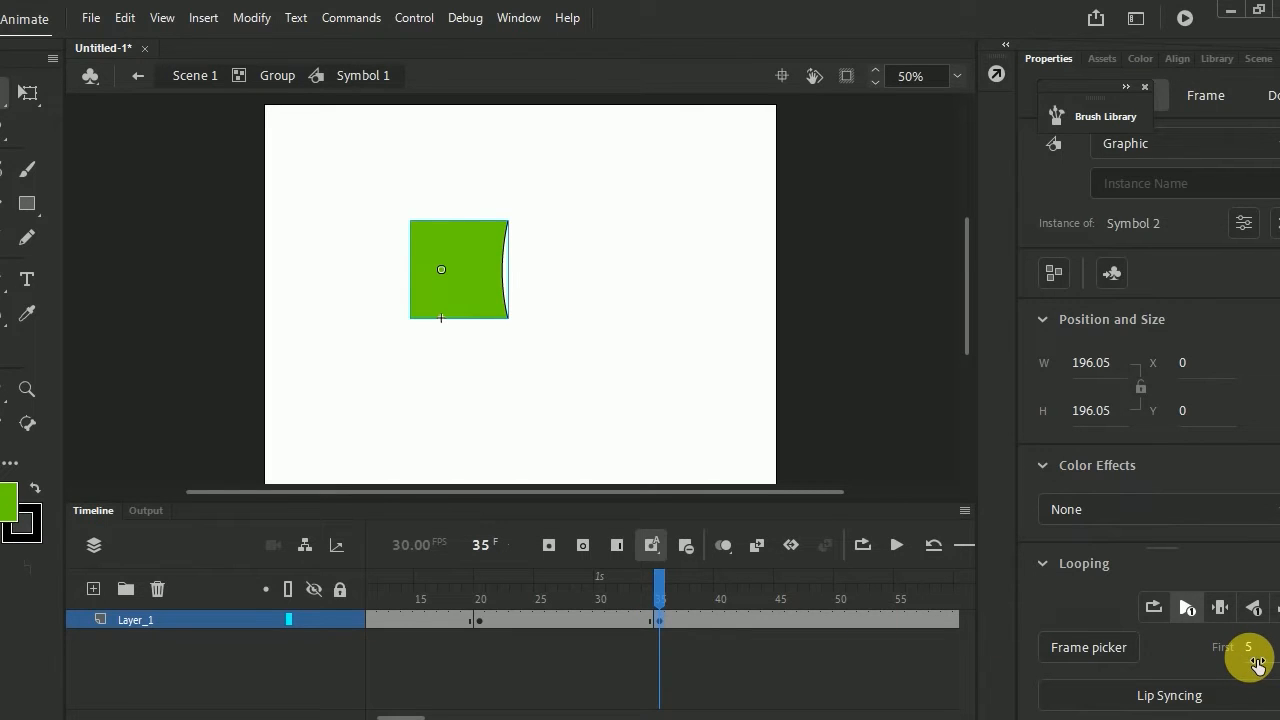
# Extend the layer inside Symbol 2 to frame 90 and return to Symbol 1.
pyautogui.doubleClick(452, 287)
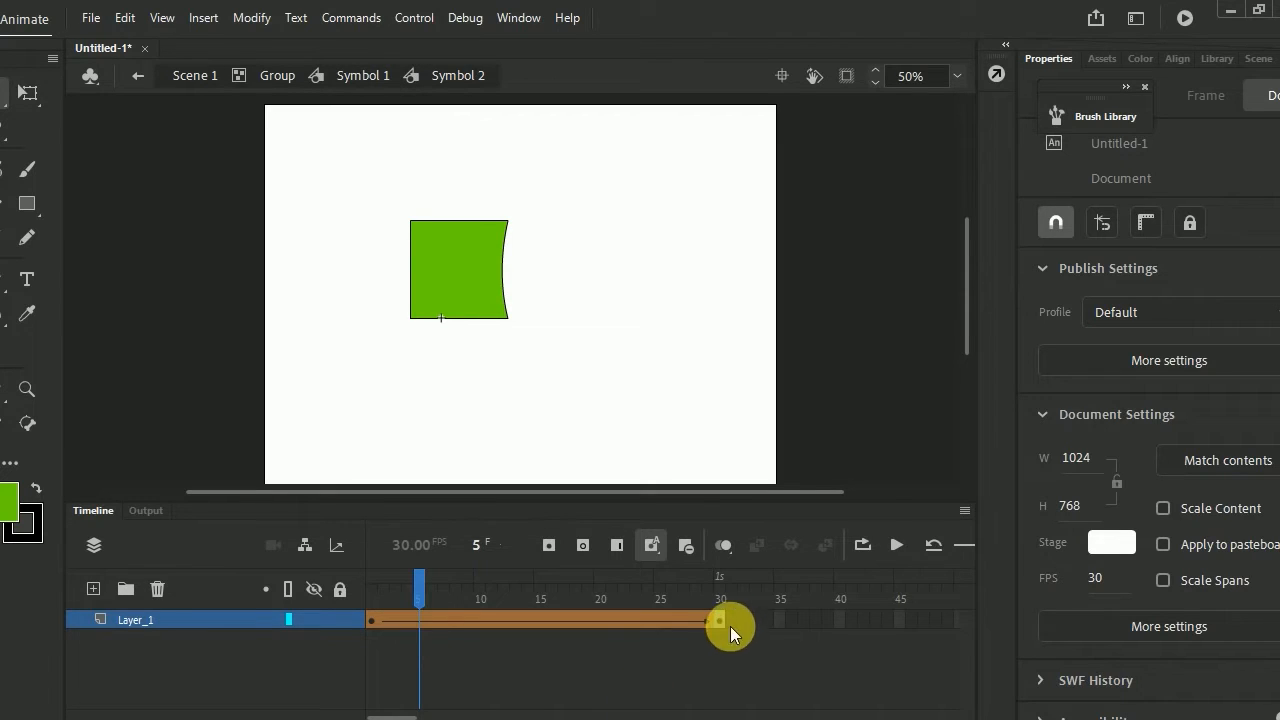
pyautogui.moveTo(946, 632); pyautogui.dragTo(982, 632)
pyautogui.click(899, 646)
pyautogui.click(899, 620)
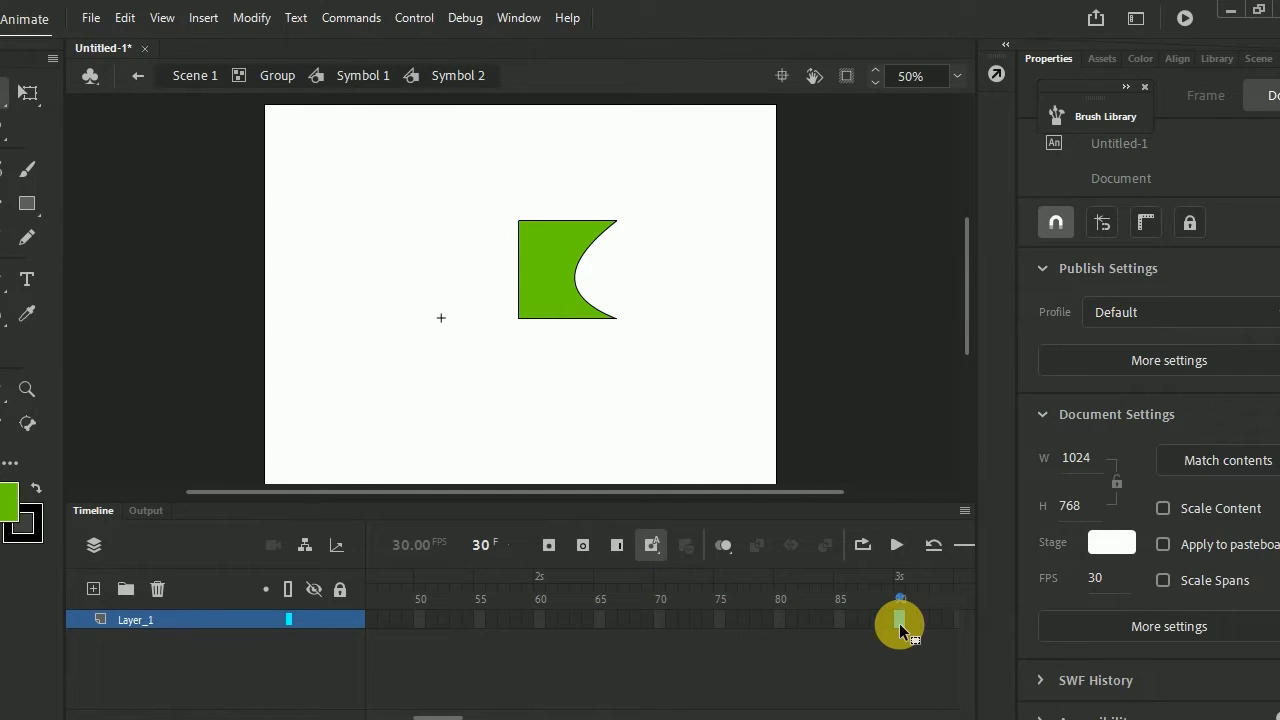
pyautogui.press('F5')
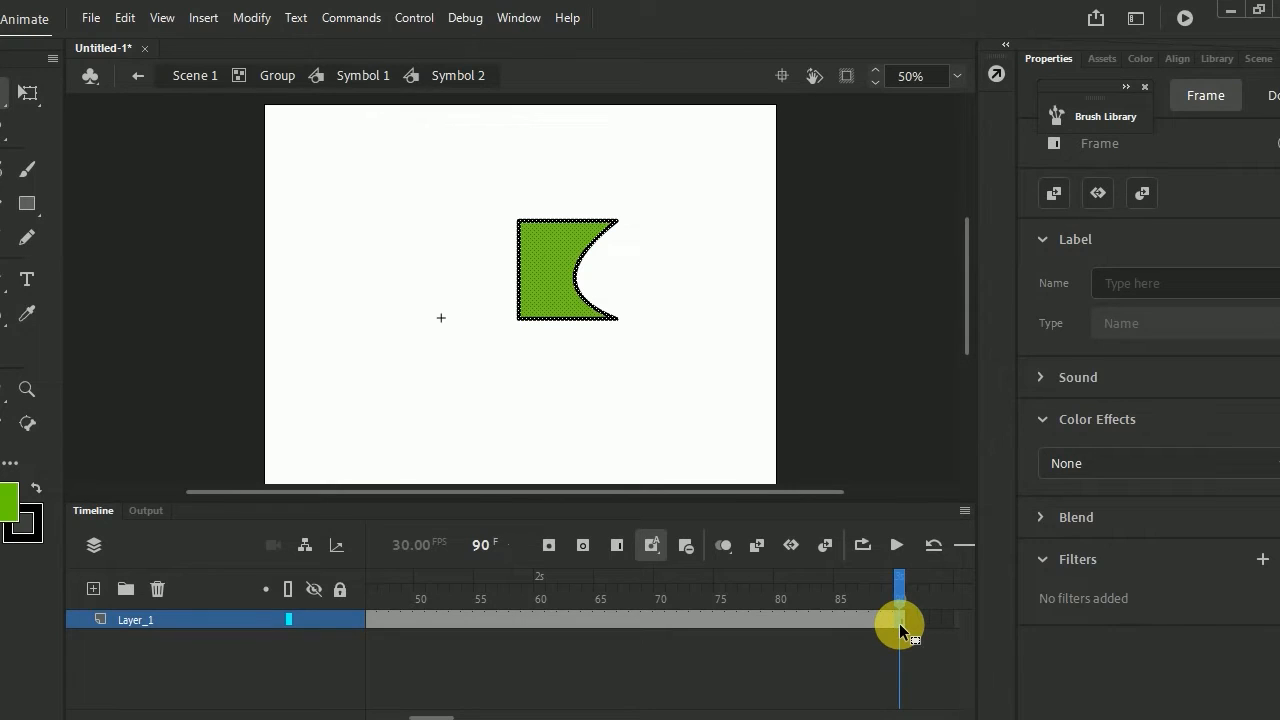
pyautogui.click(365, 75)
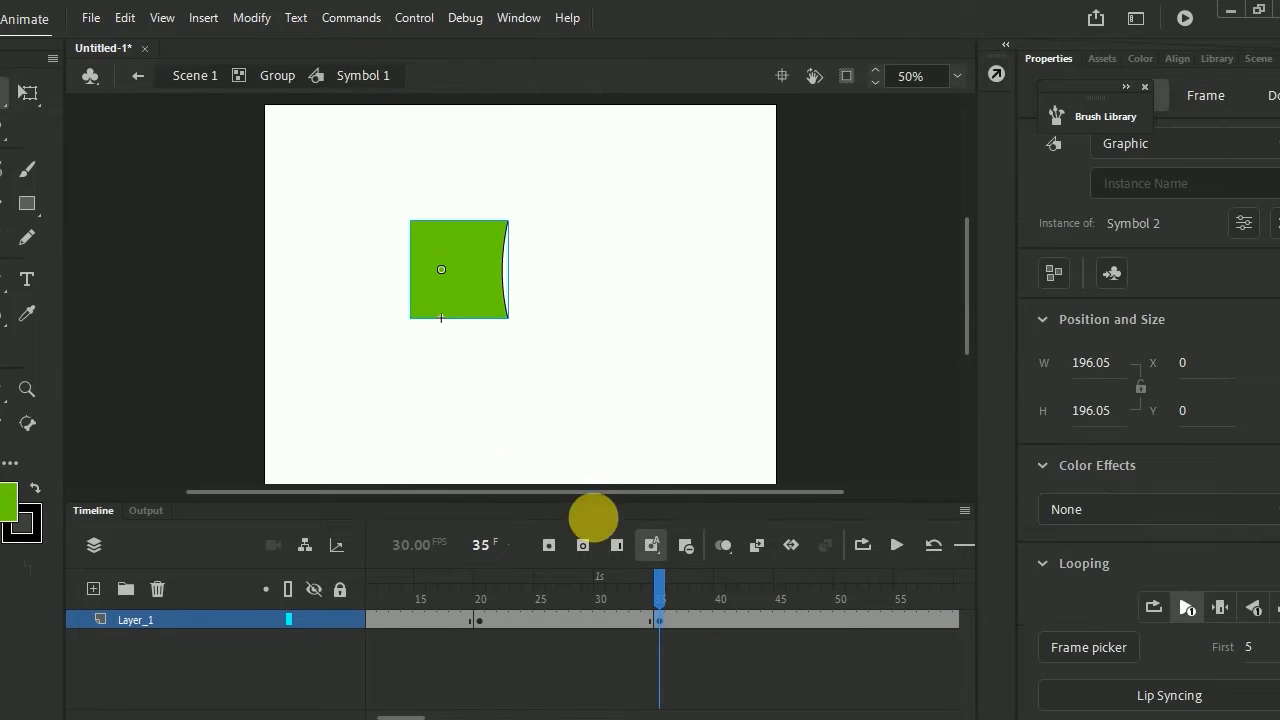
# Compare the first-frame setting of the instance at frame 20 with the matching pose in Symbol 2's timeline.
pyautogui.click(478, 620)
pyautogui.press('F6')
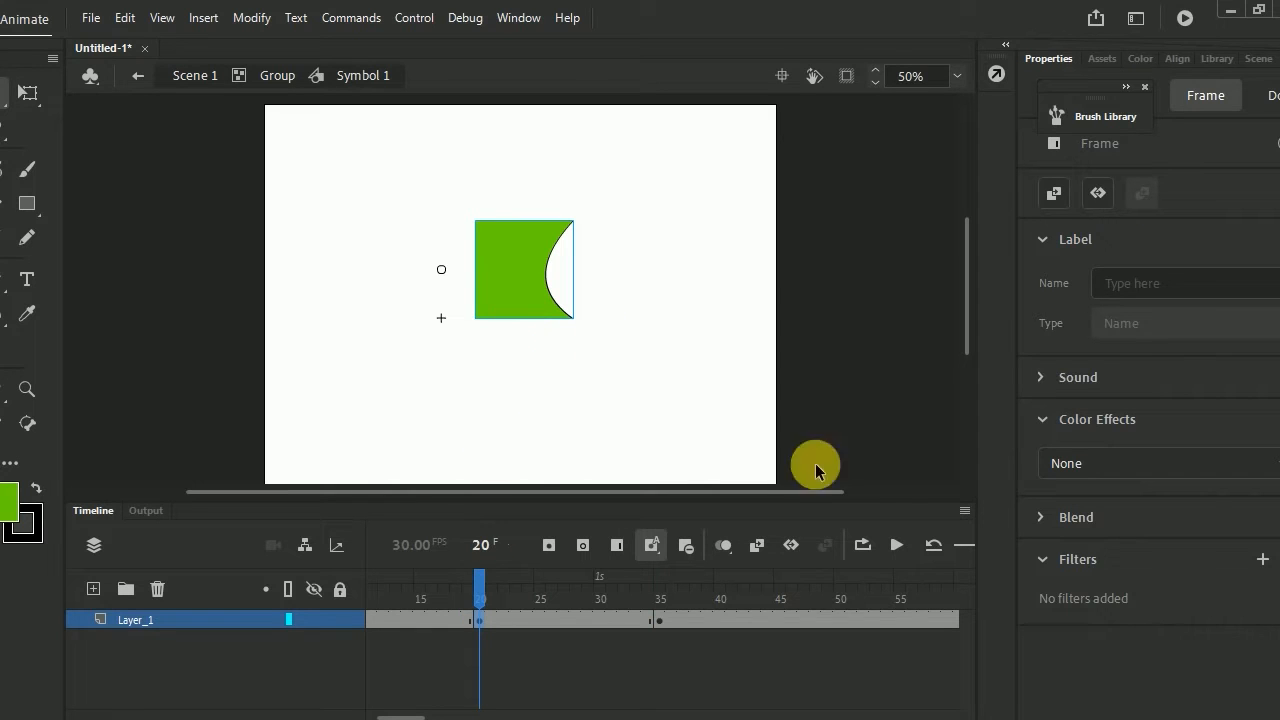
pyautogui.click(506, 304)
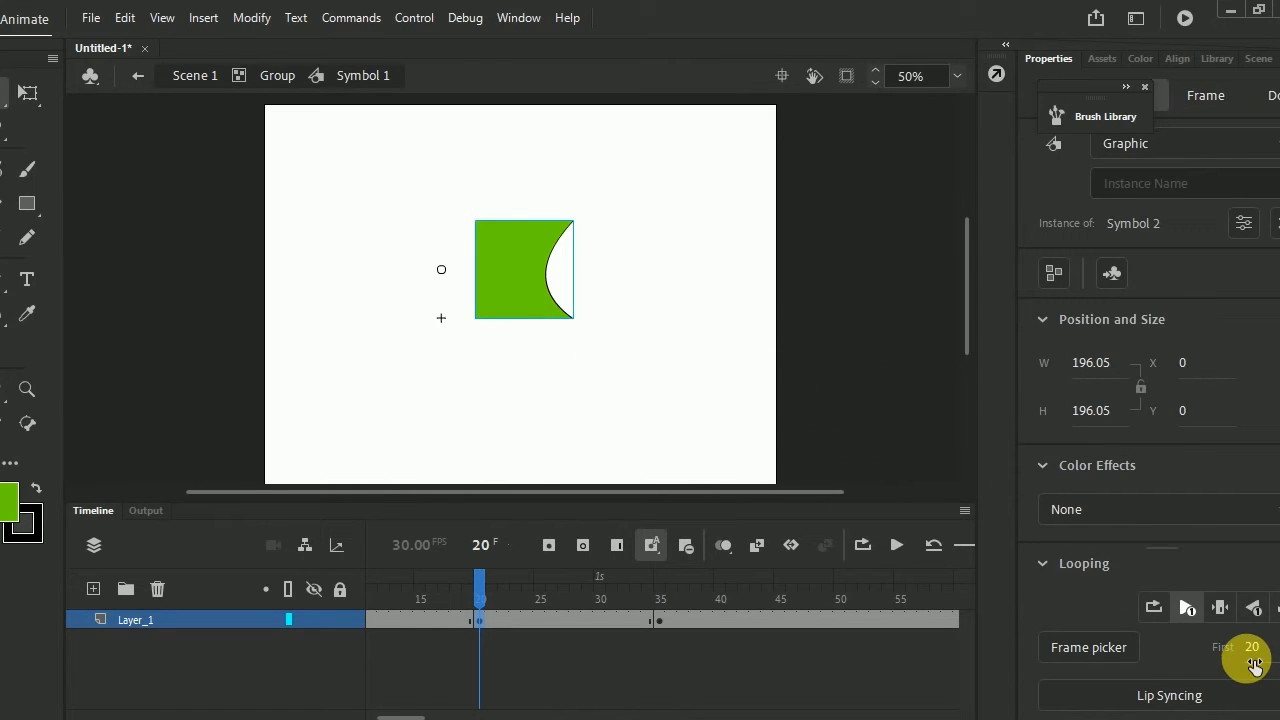
pyautogui.doubleClick(536, 298)
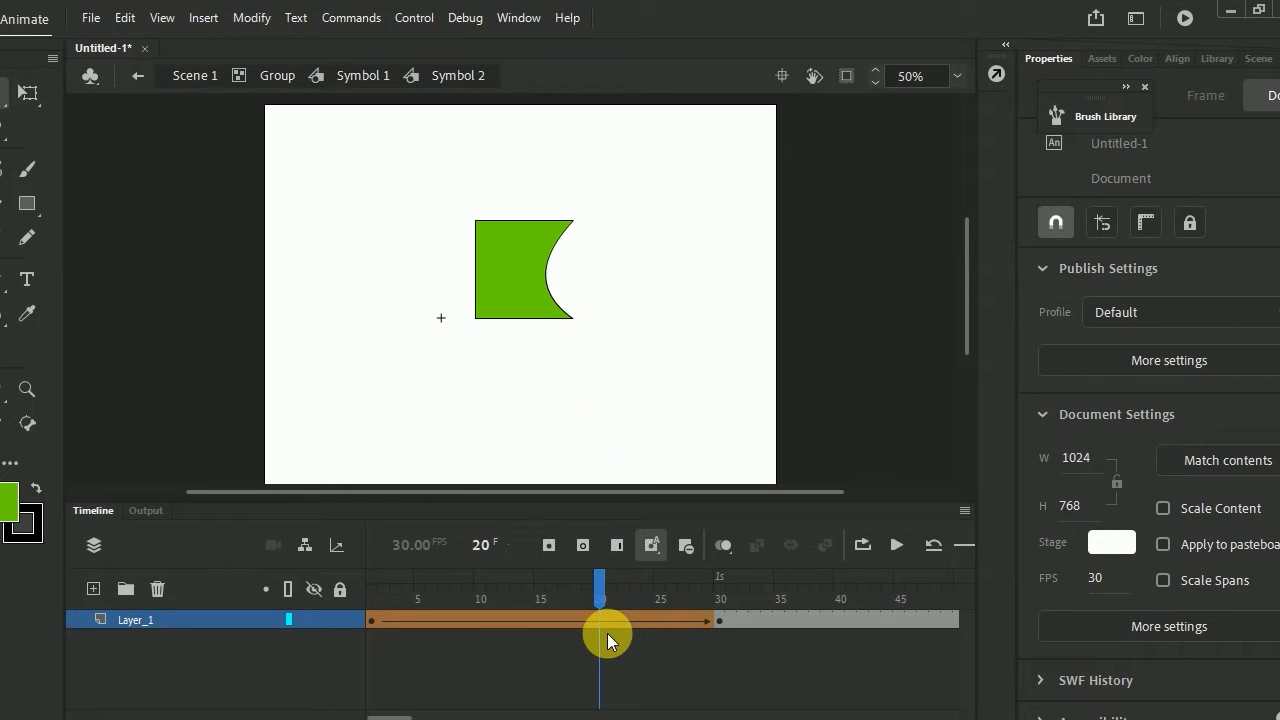
pyautogui.click(362, 76)
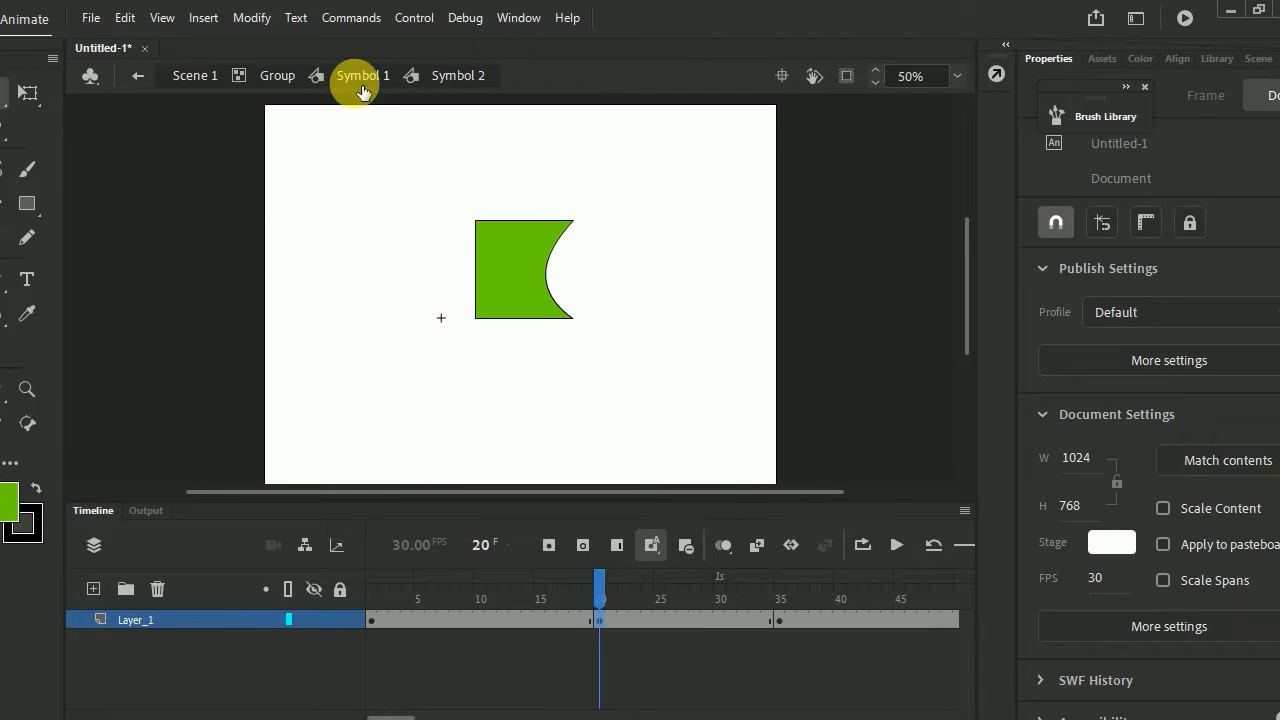
# Set the first frame of the square instance at frame 35 to 35.
pyautogui.click(777, 620)
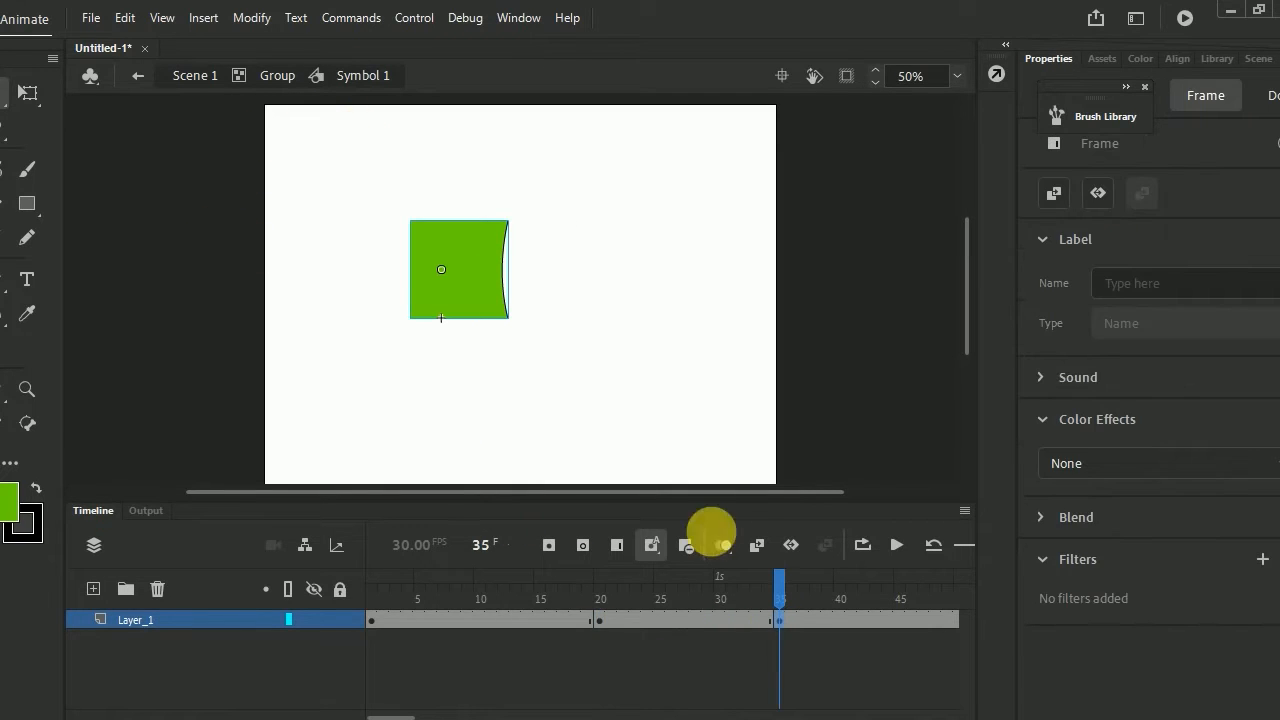
pyautogui.click(473, 273)
pyautogui.click(1252, 655)
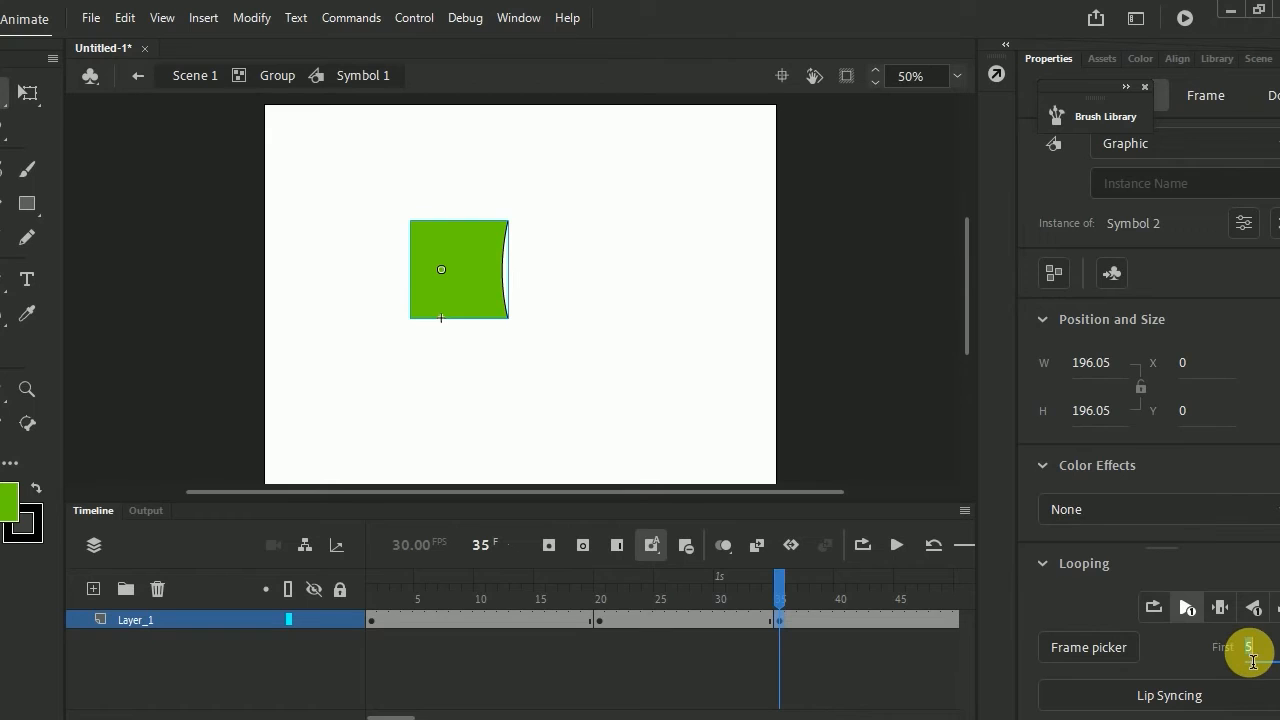
pyautogui.write('35')
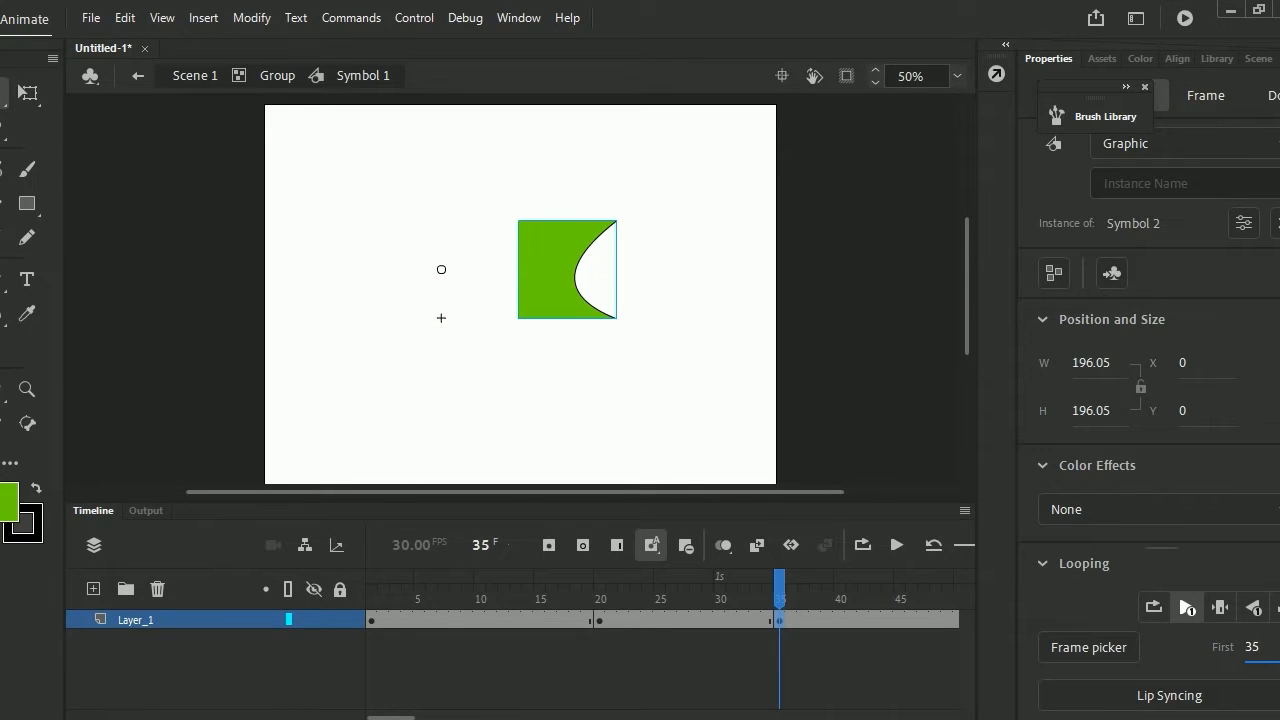
pyautogui.click(1250, 648)
# Check the frame 35 instance's pose inside Symbol 2, return to Symbol 1 and inspect the instance at frame 20.
pyautogui.doubleClick(551, 293)
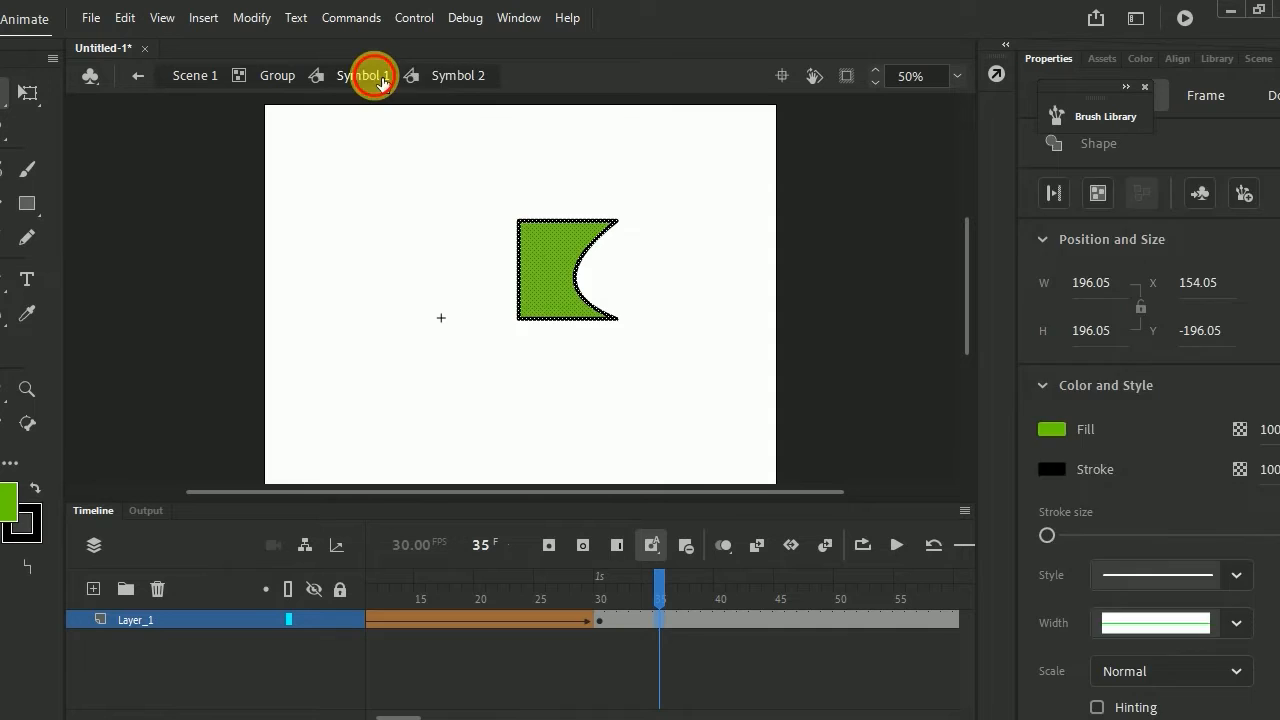
pyautogui.click(362, 75)
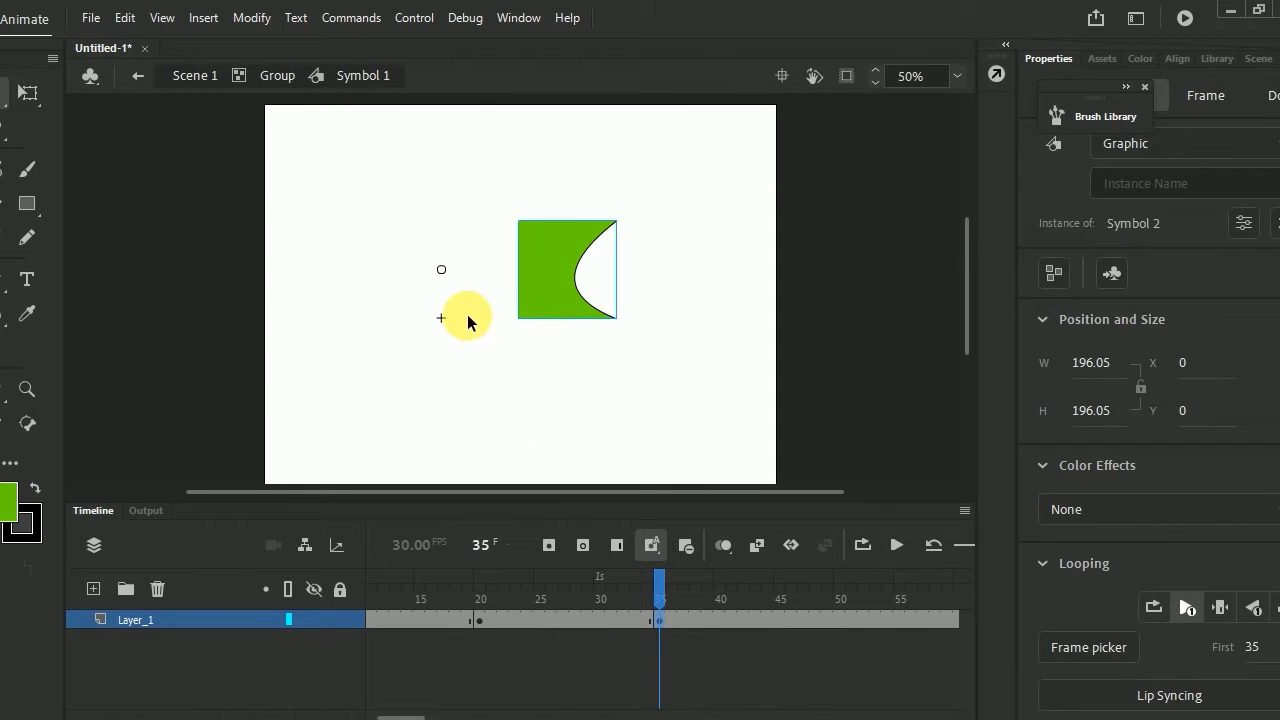
pyautogui.click(481, 620)
pyautogui.click(522, 272)
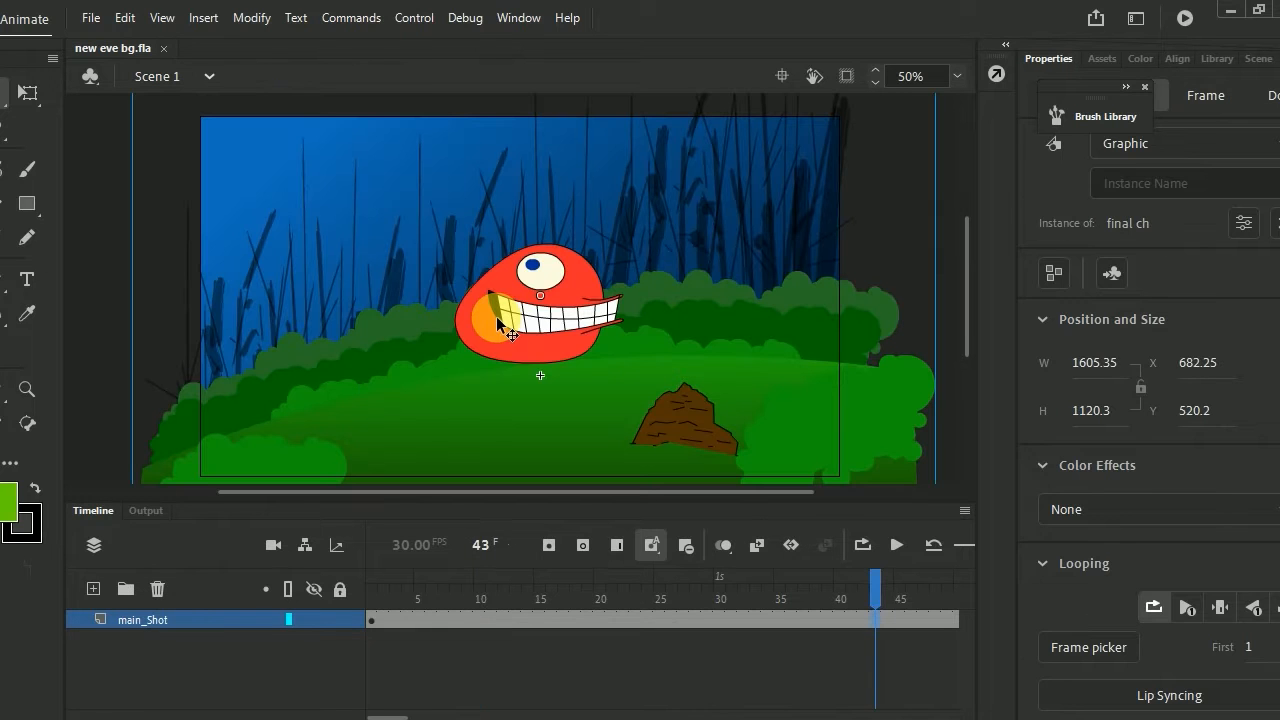
# Open the final ch symbol in new eve bg.fla and select the ch character instance at frame 15 of Final_Ch.
pyautogui.doubleClick(497, 323)
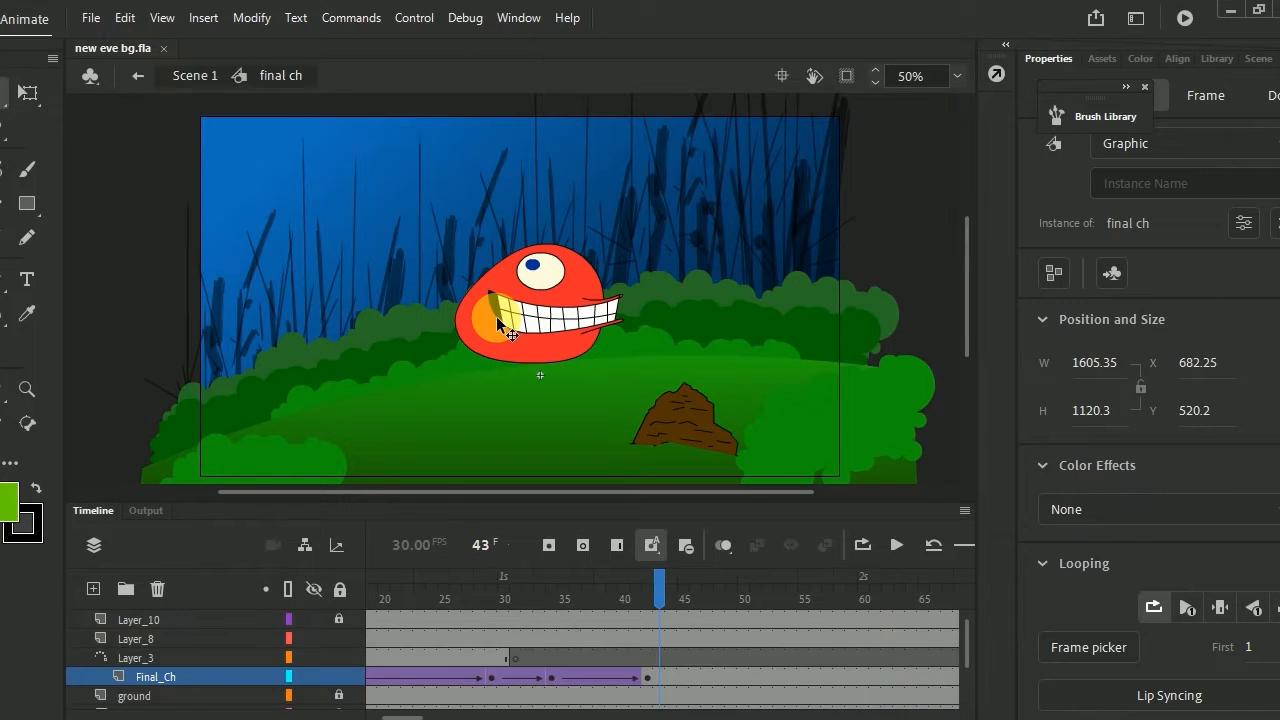
pyautogui.moveTo(616, 599); pyautogui.dragTo(537, 686)
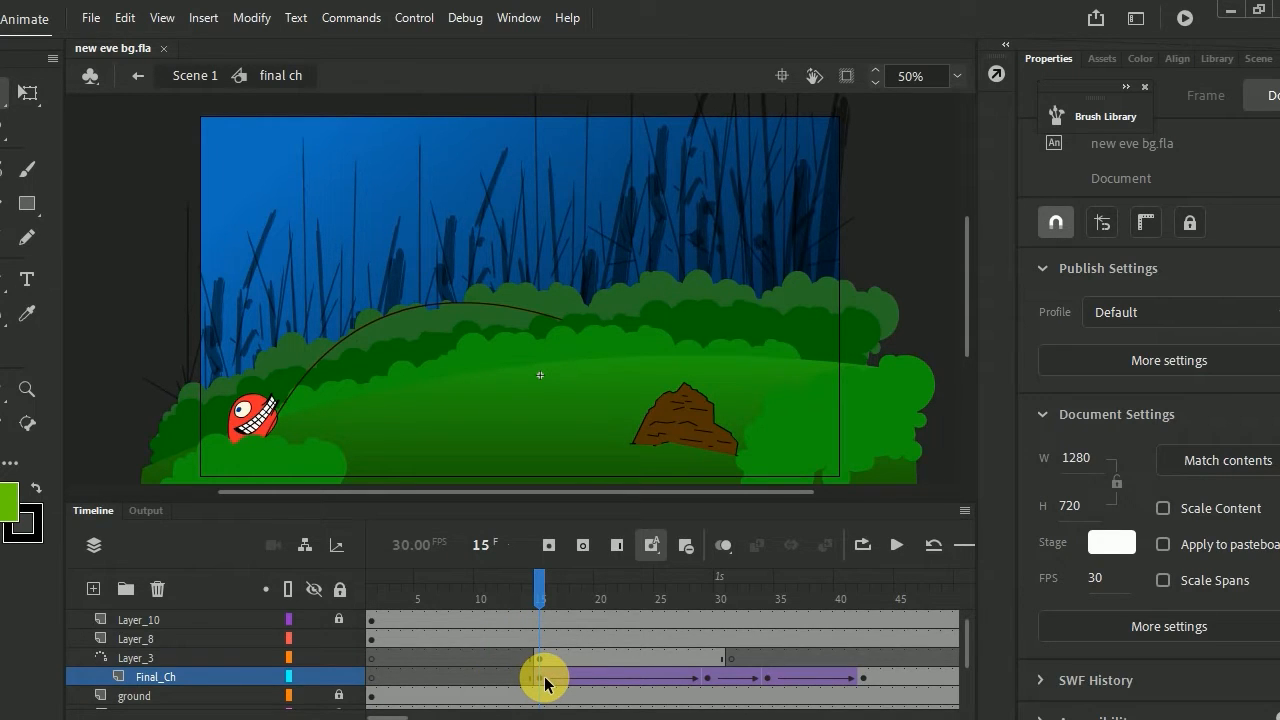
pyautogui.click(262, 414)
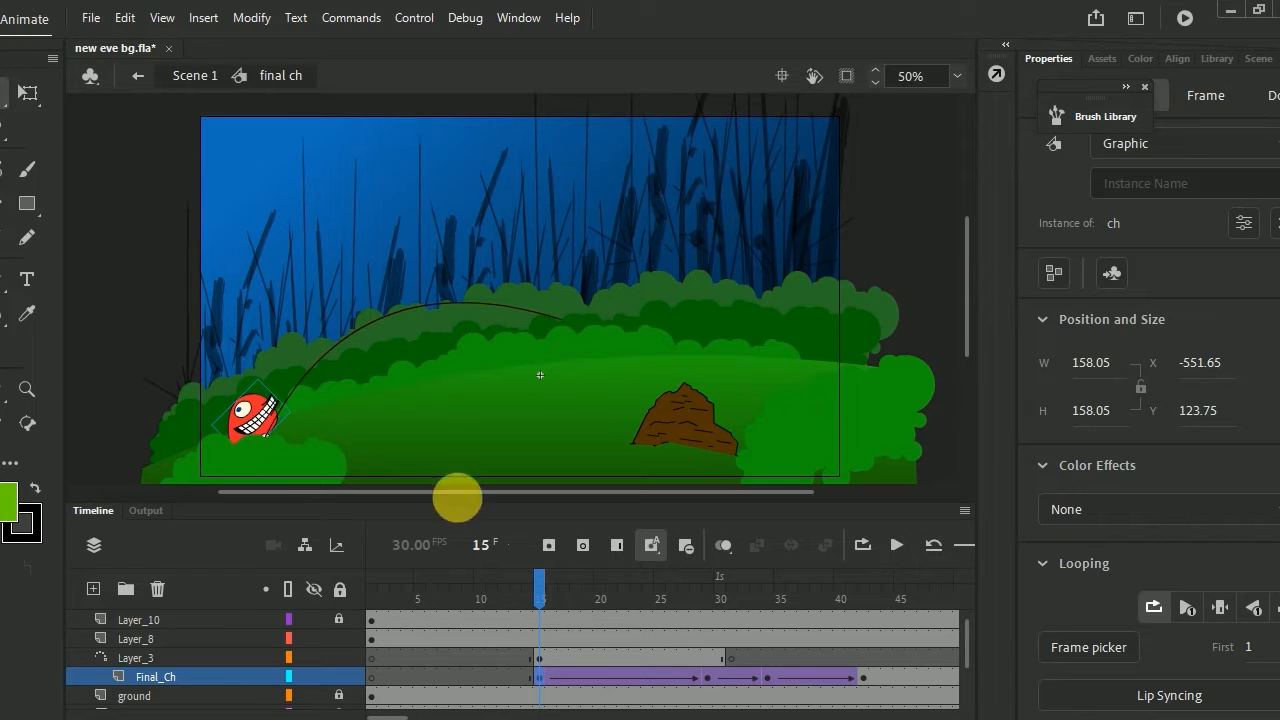
# Remove the surplus frames after frame 150 from the Layer_3 and Final_Ch layers.
pyautogui.moveTo(539, 586); pyautogui.dragTo(683, 680)
pyautogui.rightClick(683, 680)
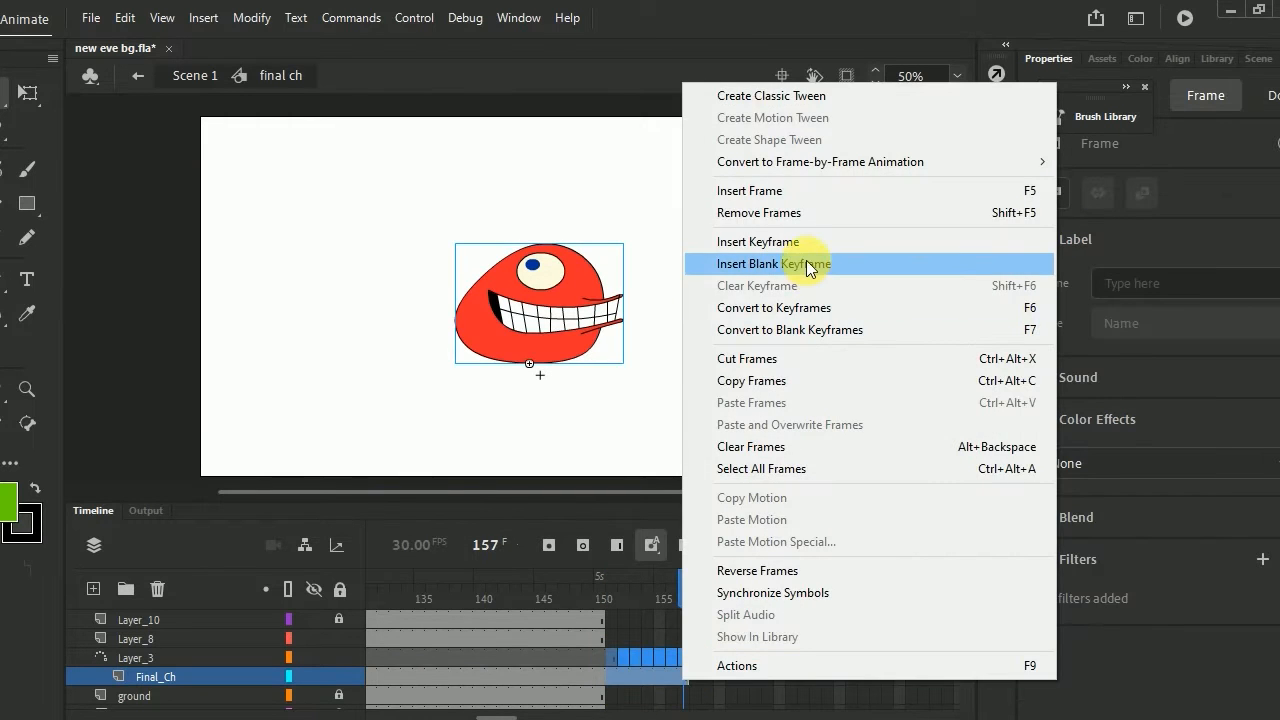
pyautogui.click(800, 210)
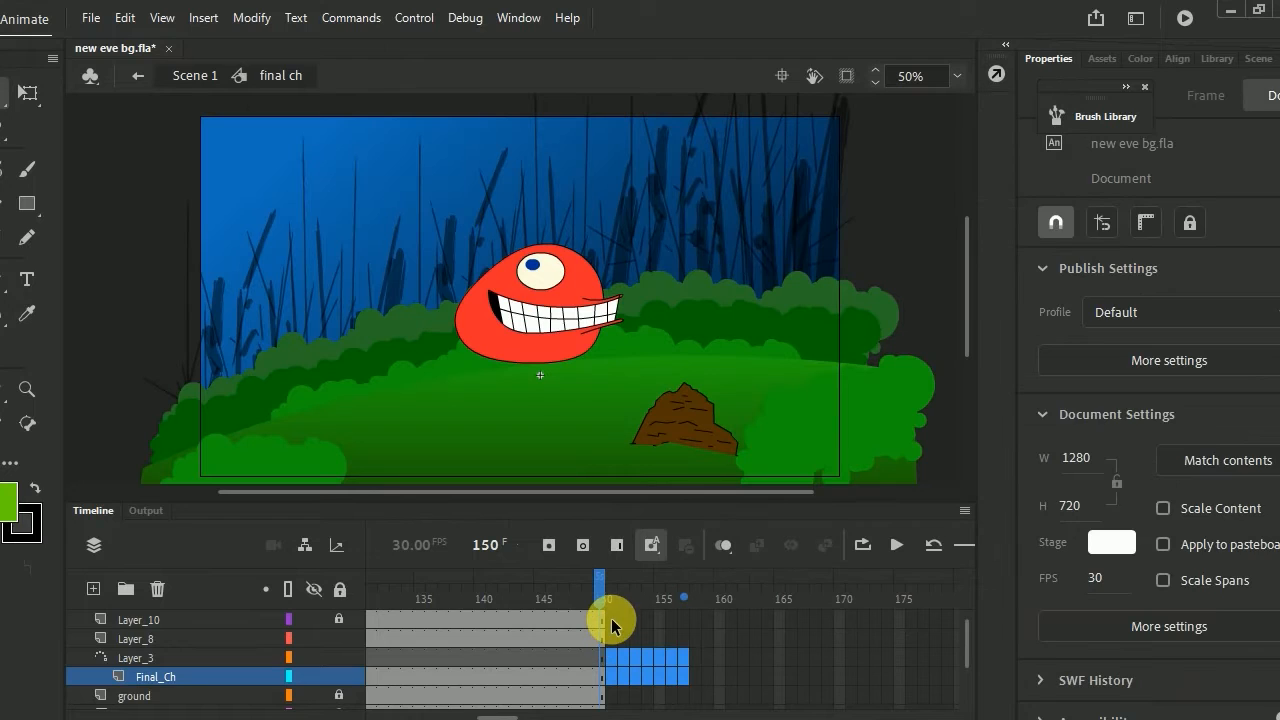
pyautogui.click(605, 620)
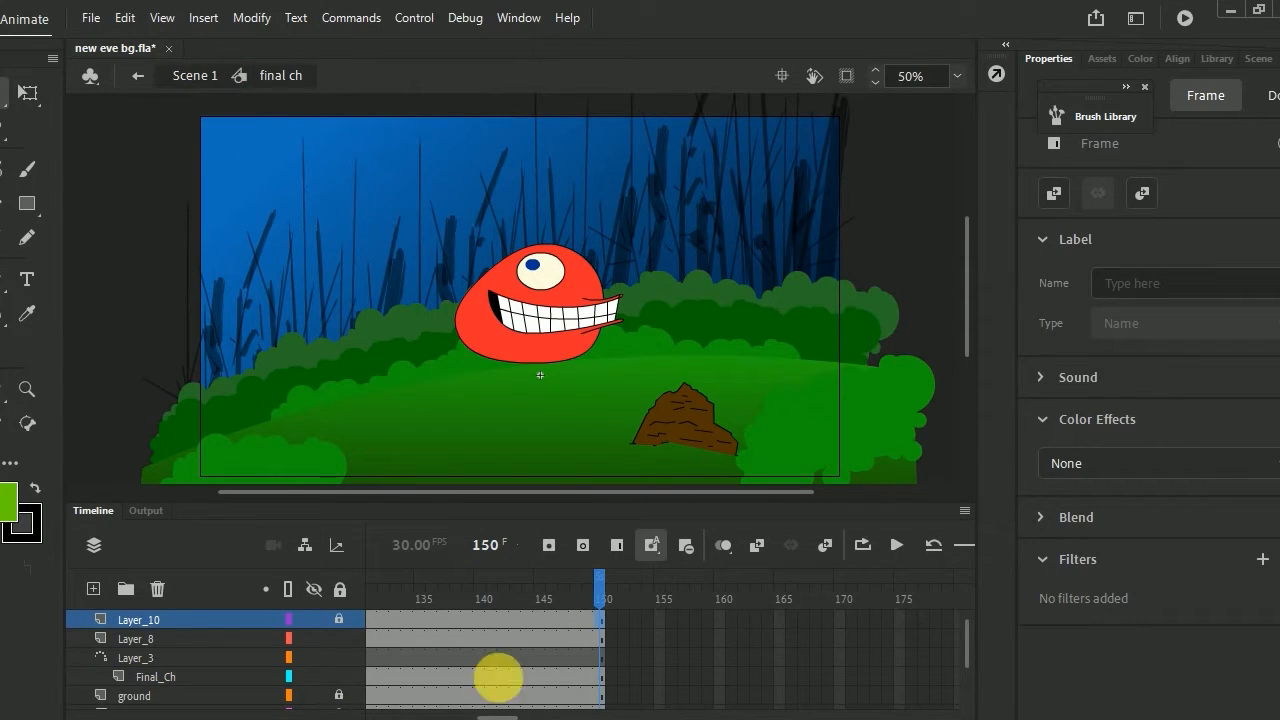
# Extend the eye_pupil, eye_W, mouth and Skull layers inside the ch symbol to frame 150 and return to final ch.
pyautogui.moveTo(561, 590); pyautogui.dragTo(543, 674)
pyautogui.click(351, 537)
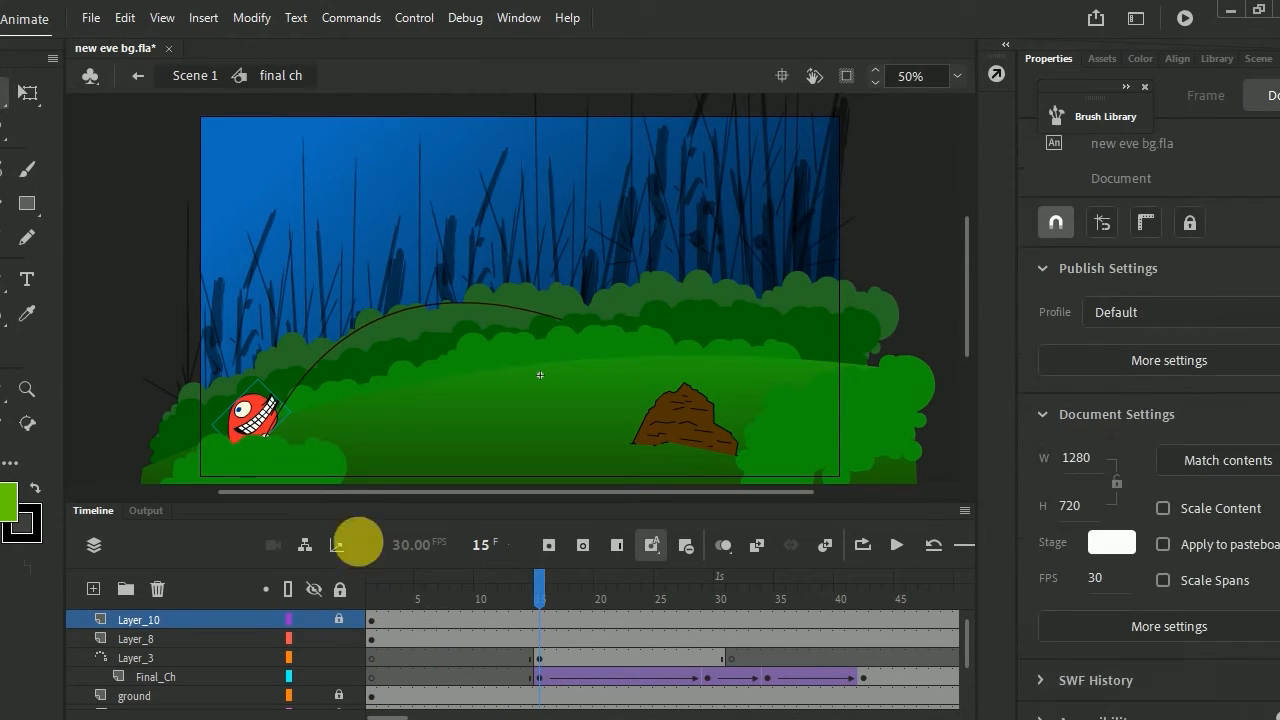
pyautogui.doubleClick(263, 418)
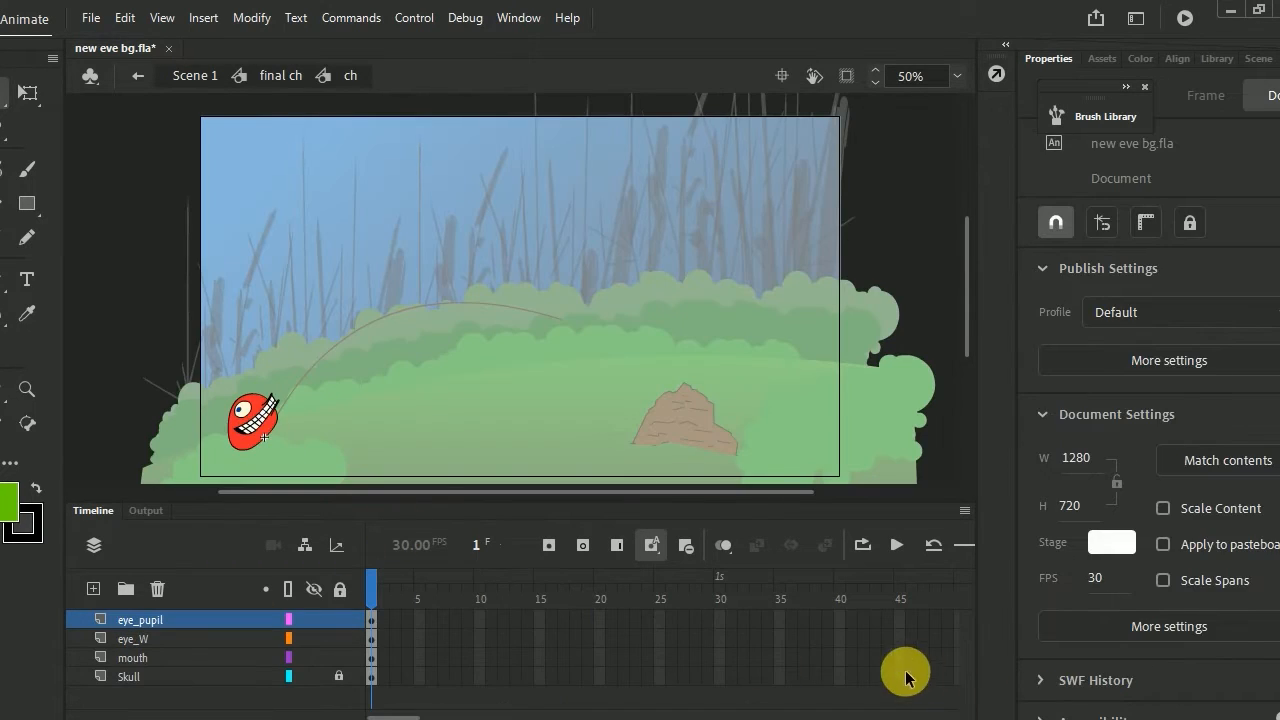
pyautogui.moveTo(1212, 703); pyautogui.dragTo(617, 677)
pyautogui.click(725, 703)
pyautogui.moveTo(812, 661)
pyautogui.mouseDown()
pyautogui.moveTo(1012, 667)
pyautogui.moveTo(818, 665)
pyautogui.mouseUp()
pyautogui.click(791, 676)
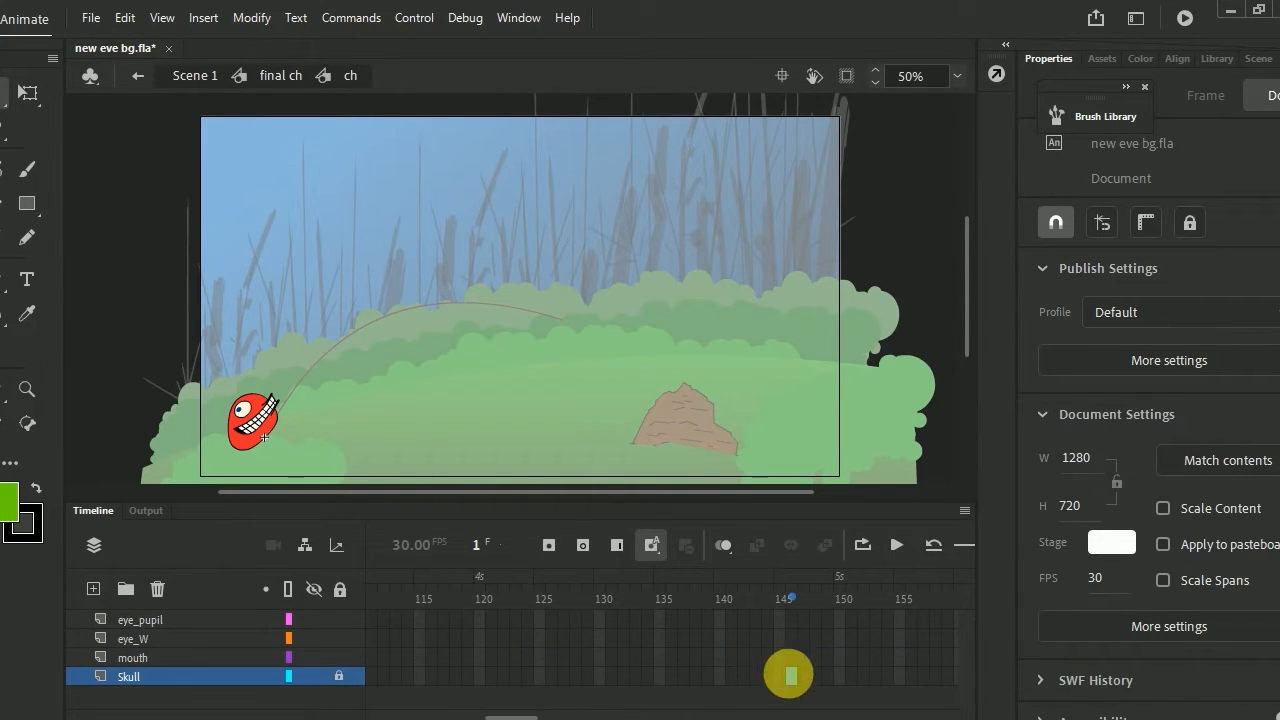
pyautogui.moveTo(841, 621); pyautogui.dragTo(838, 704)
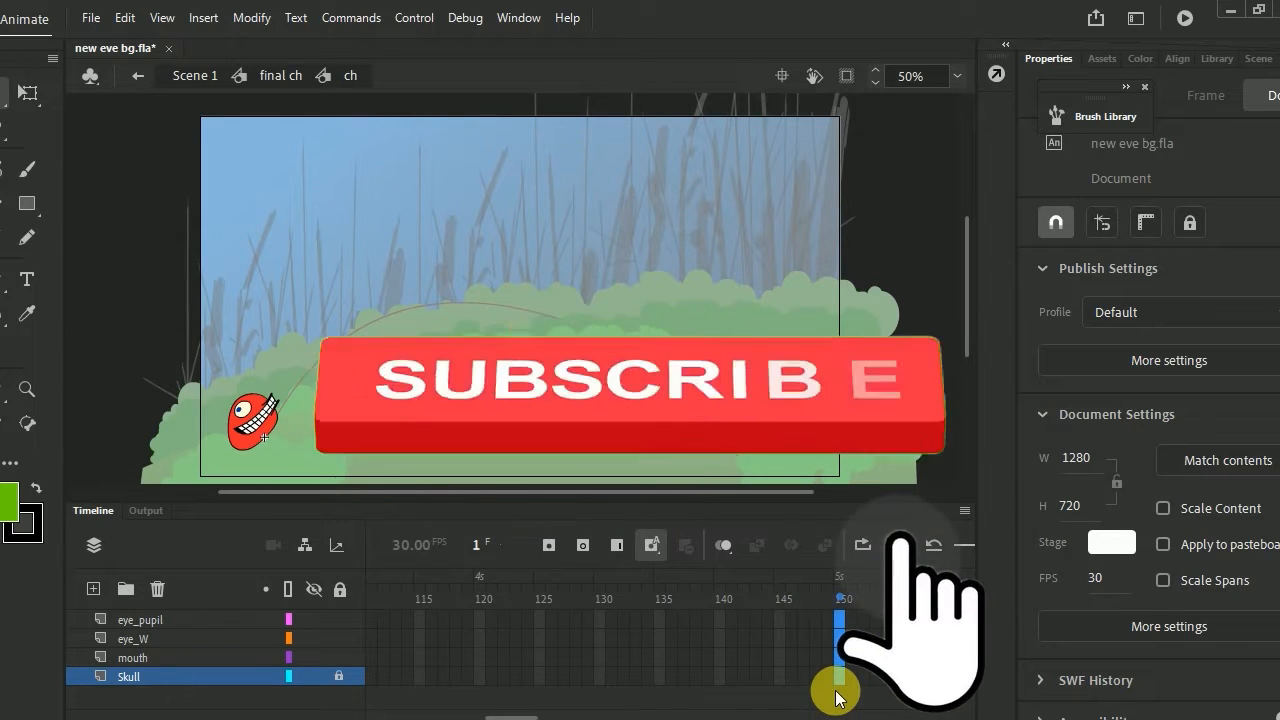
pyautogui.press('F5')
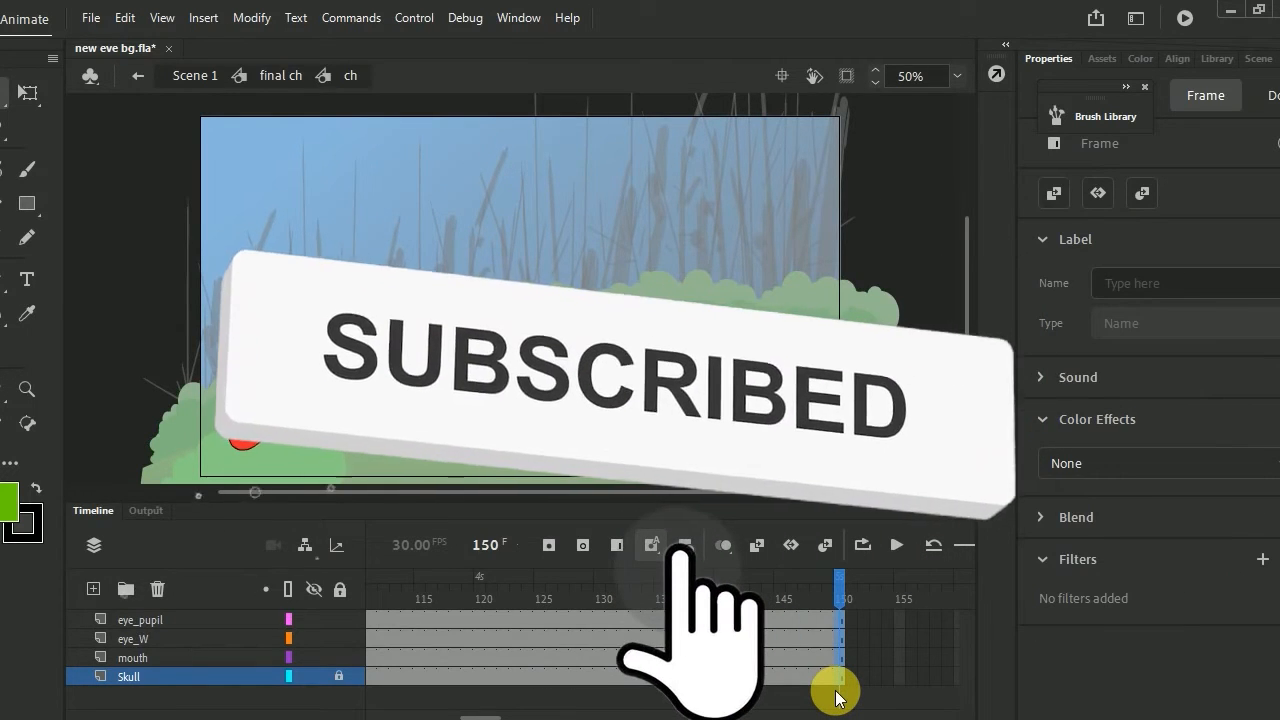
pyautogui.moveTo(766, 603); pyautogui.dragTo(2, 592)
pyautogui.click(271, 76)
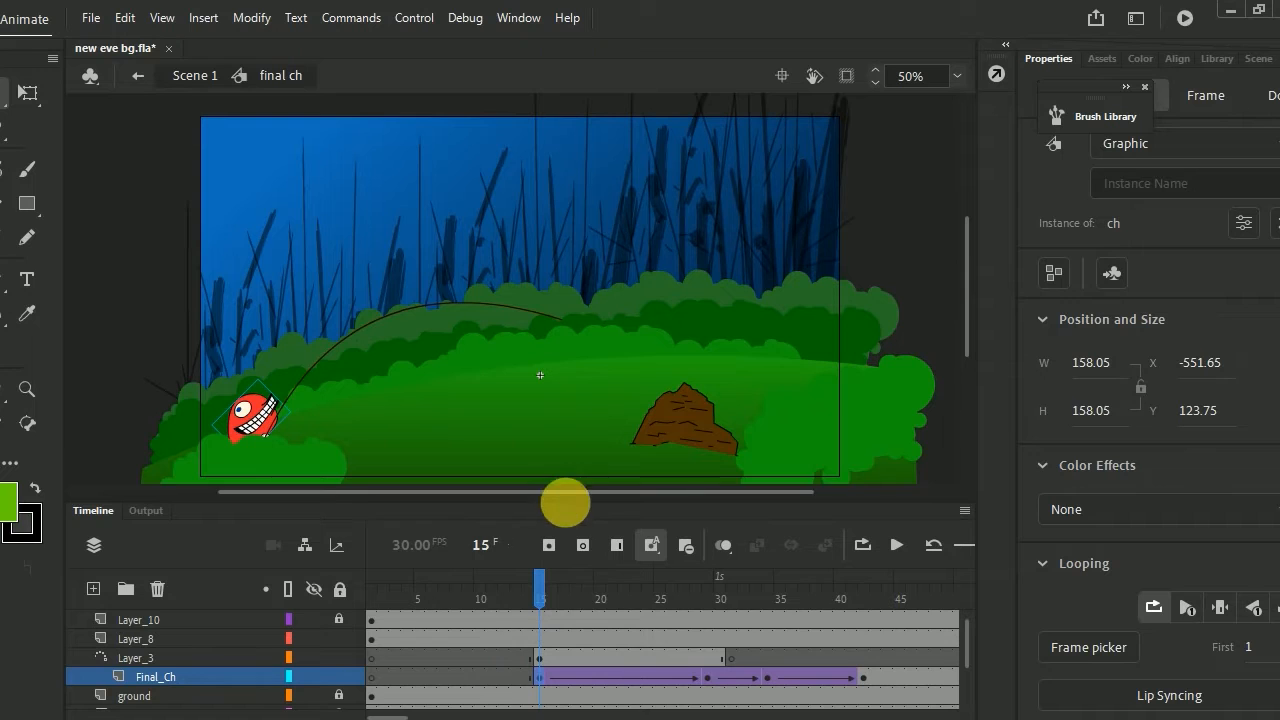
# Enlarge the timeline area and review the Final_Ch keyframes at frames 15, 29, 34 and 42.
pyautogui.moveTo(571, 515); pyautogui.dragTo(578, 472)
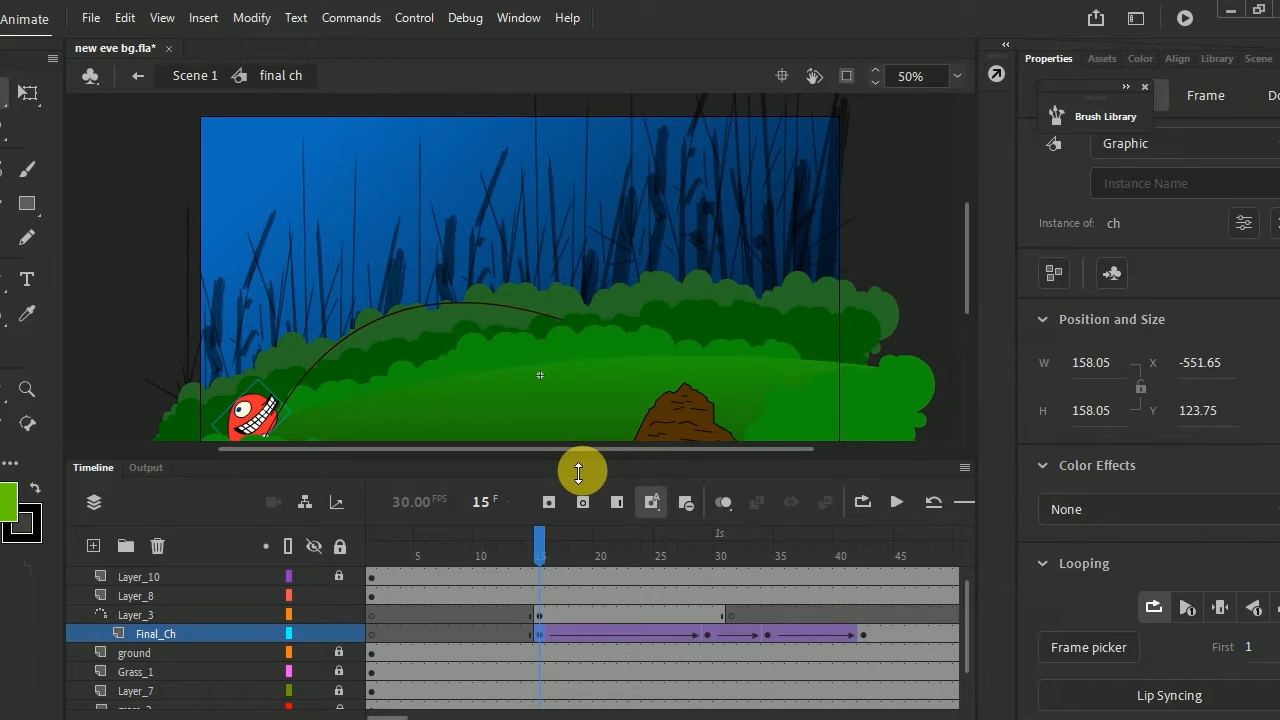
pyautogui.click(540, 636)
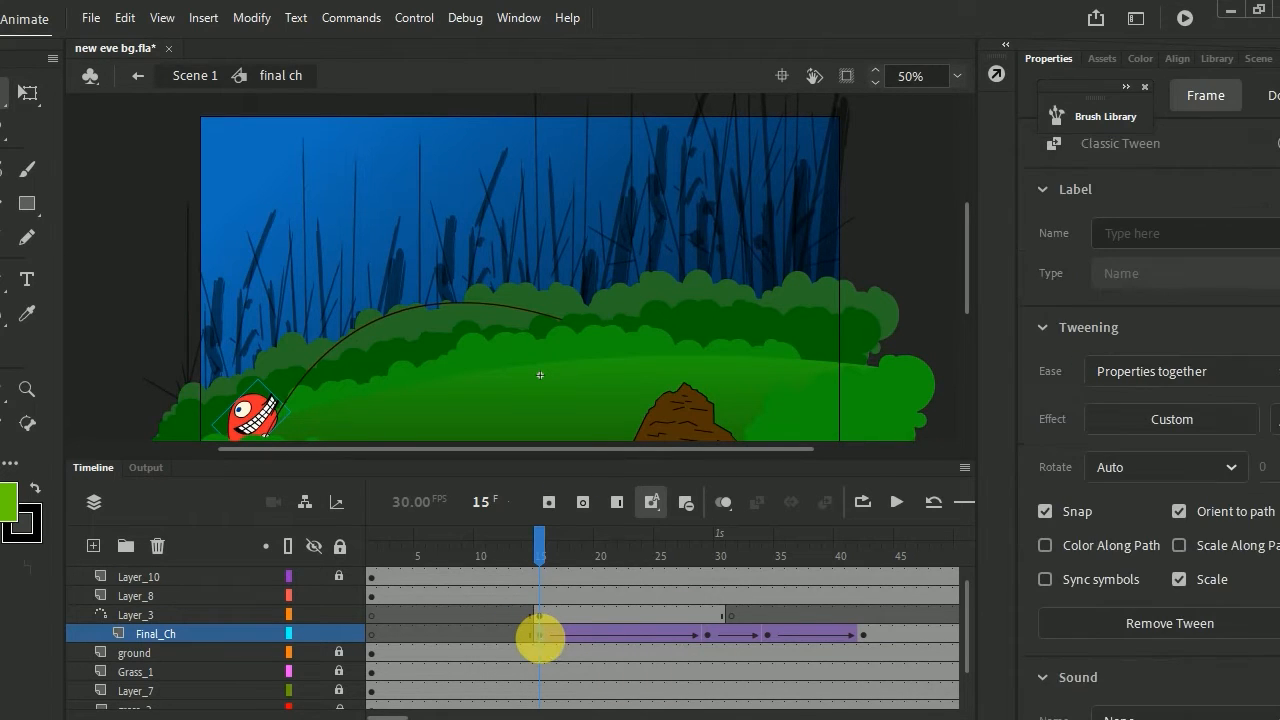
pyautogui.click(706, 636)
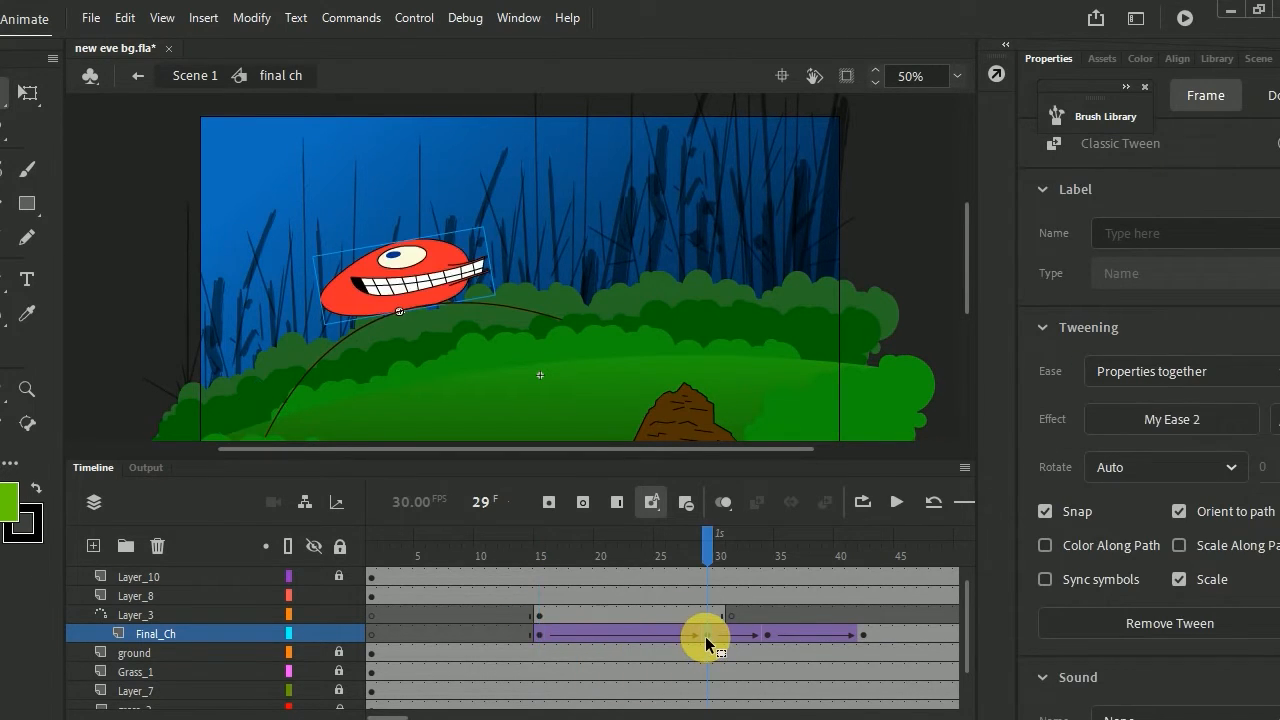
pyautogui.click(767, 635)
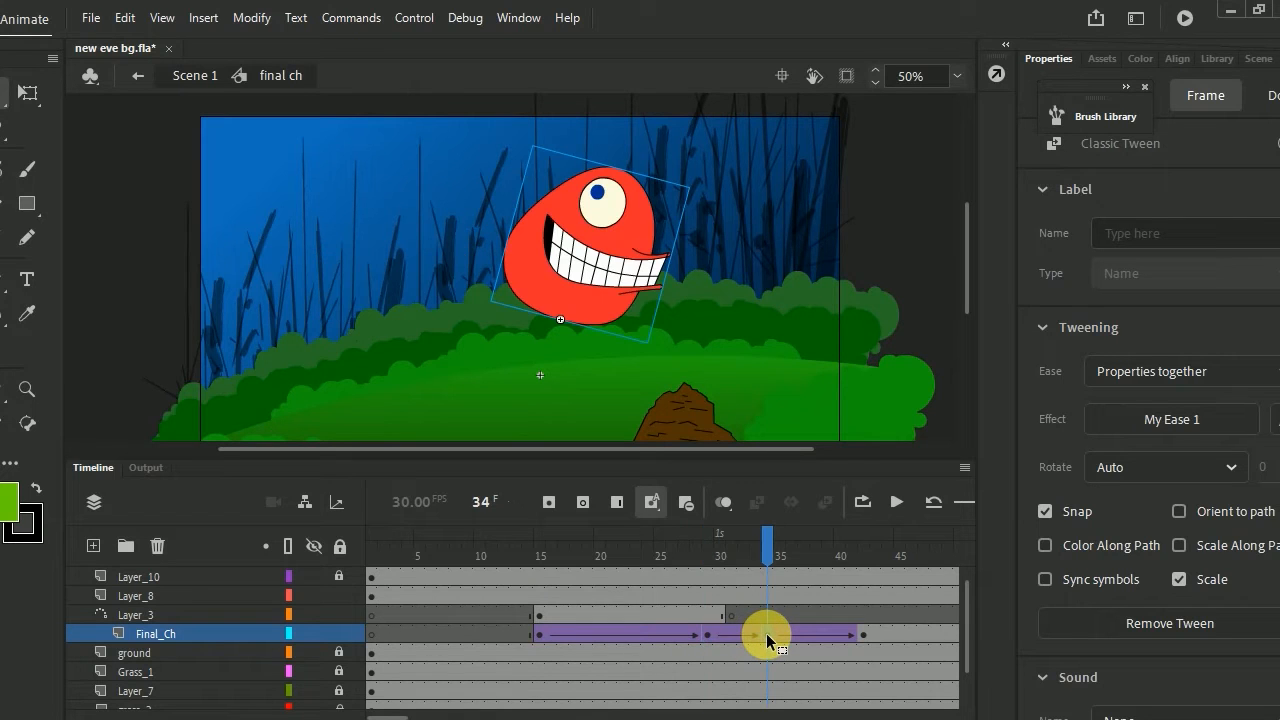
pyautogui.click(865, 635)
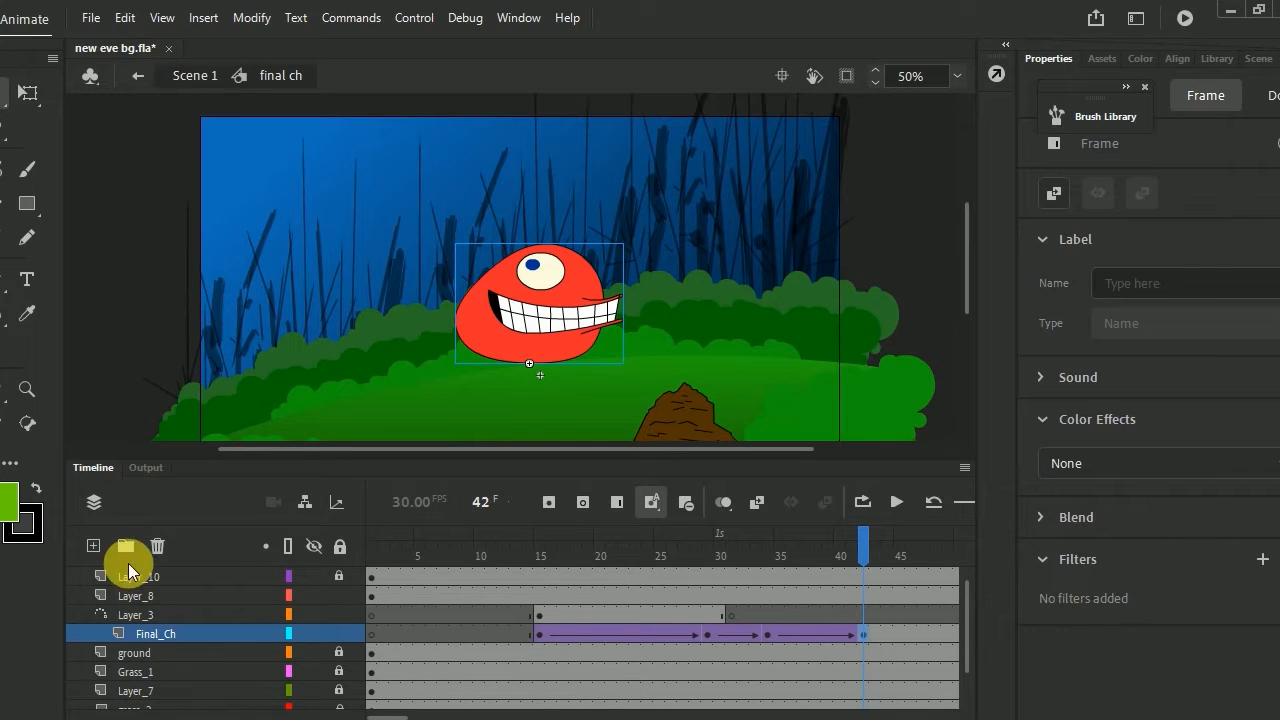
# Add a new layer above Layer_10 in the final ch symbol and name it hints.
pyautogui.click(95, 544)
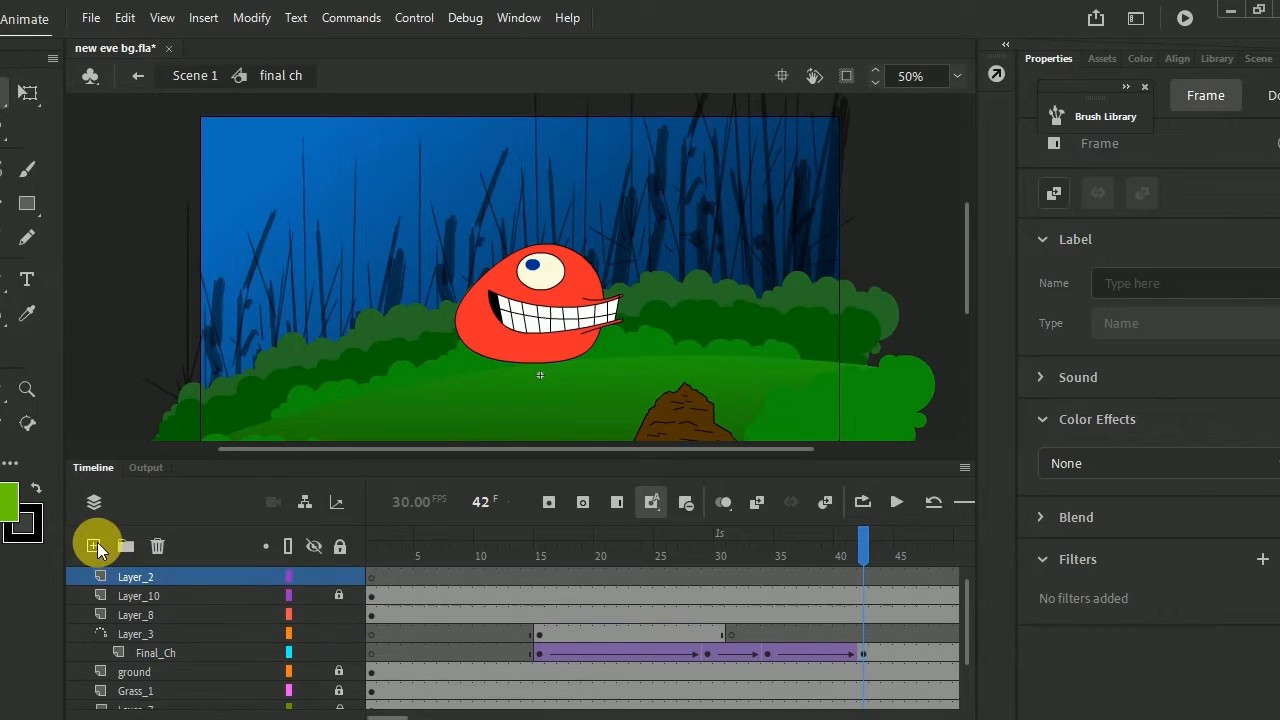
pyautogui.click(144, 576)
pyautogui.doubleClick(144, 576)
pyautogui.write('hints')
pyautogui.press('Return')
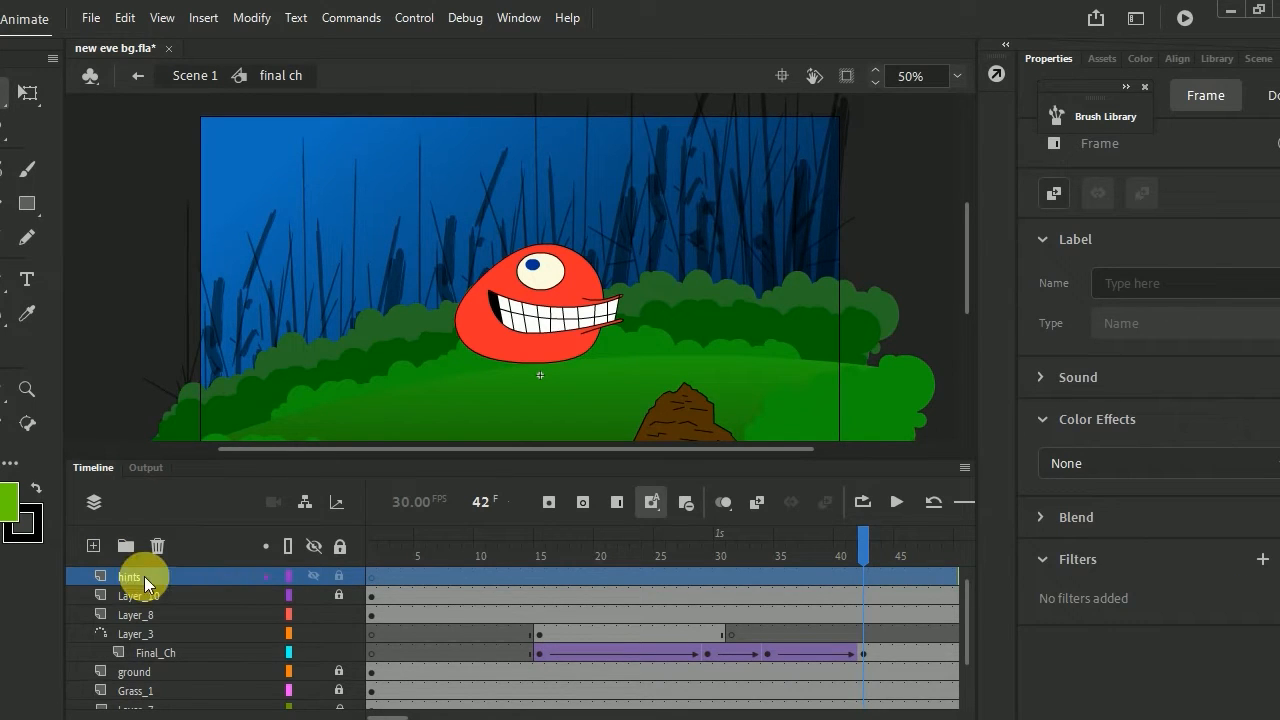
# Insert blank keyframes on the hints layer at frames 15, 29, 34 and 42, matching the Final_Ch keyframes.
pyautogui.click(542, 582)
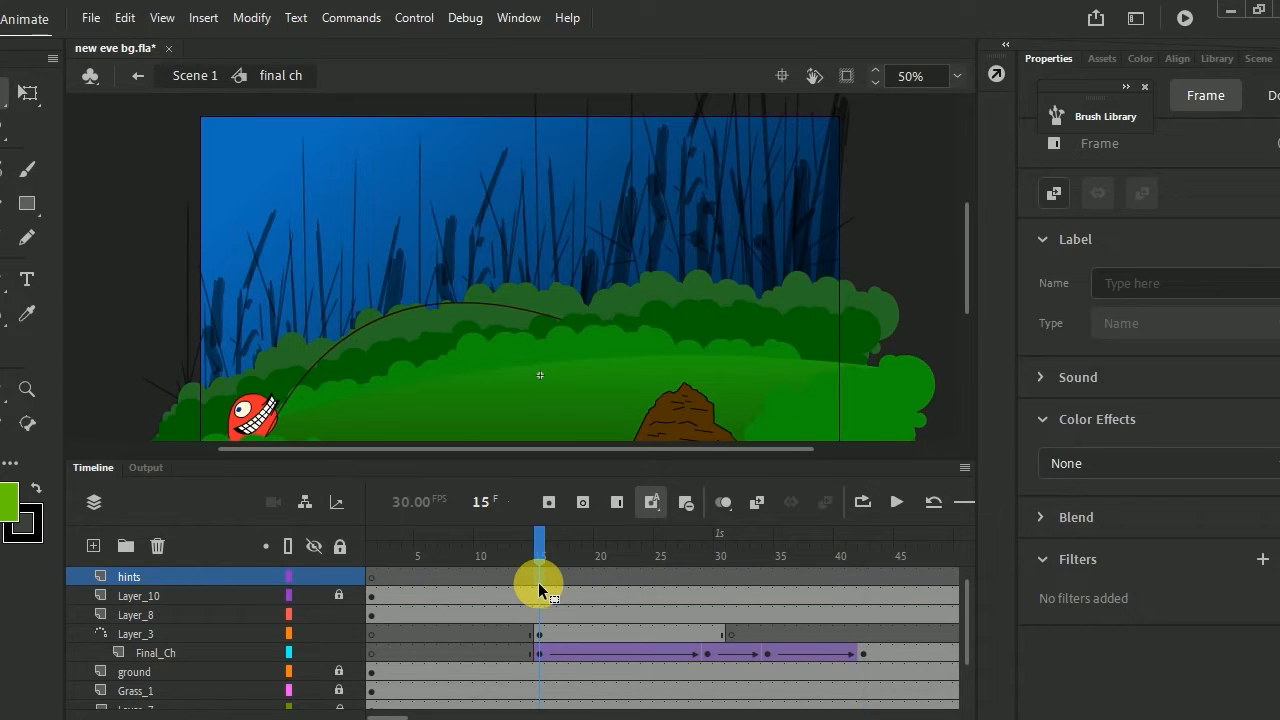
pyautogui.click(704, 584)
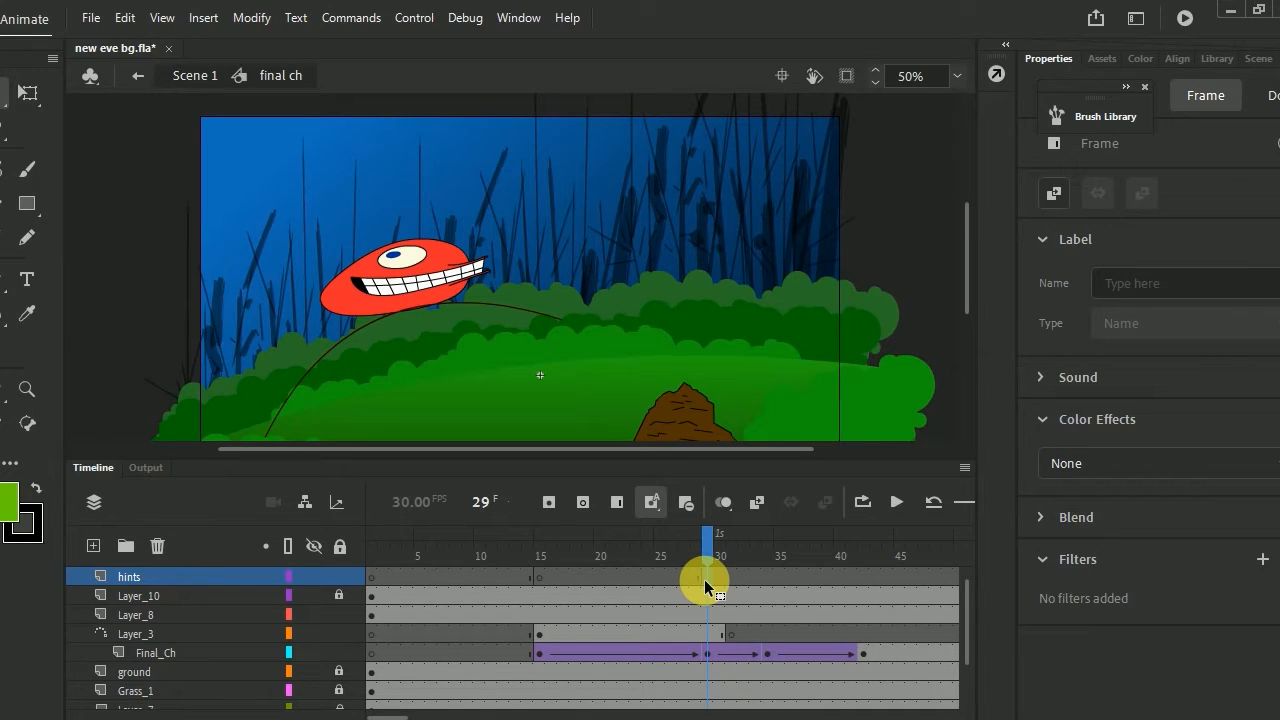
pyautogui.click(772, 584)
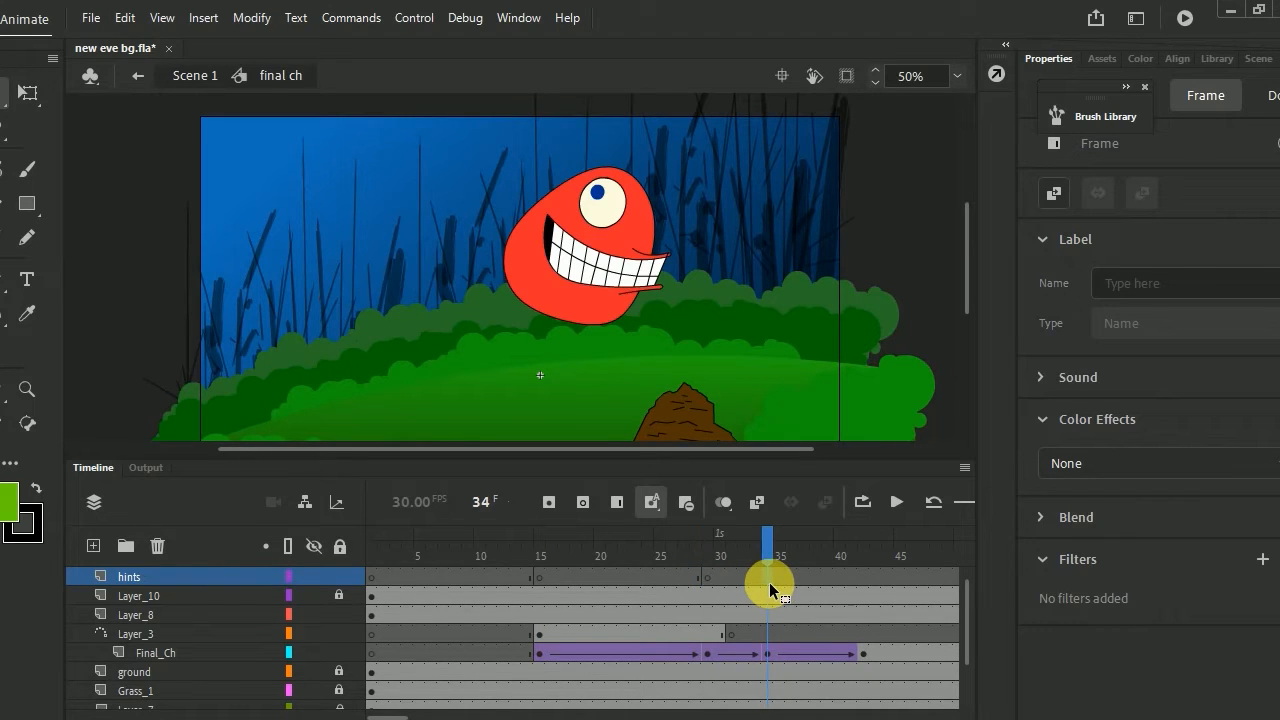
pyautogui.press('F7')
pyautogui.click(859, 586)
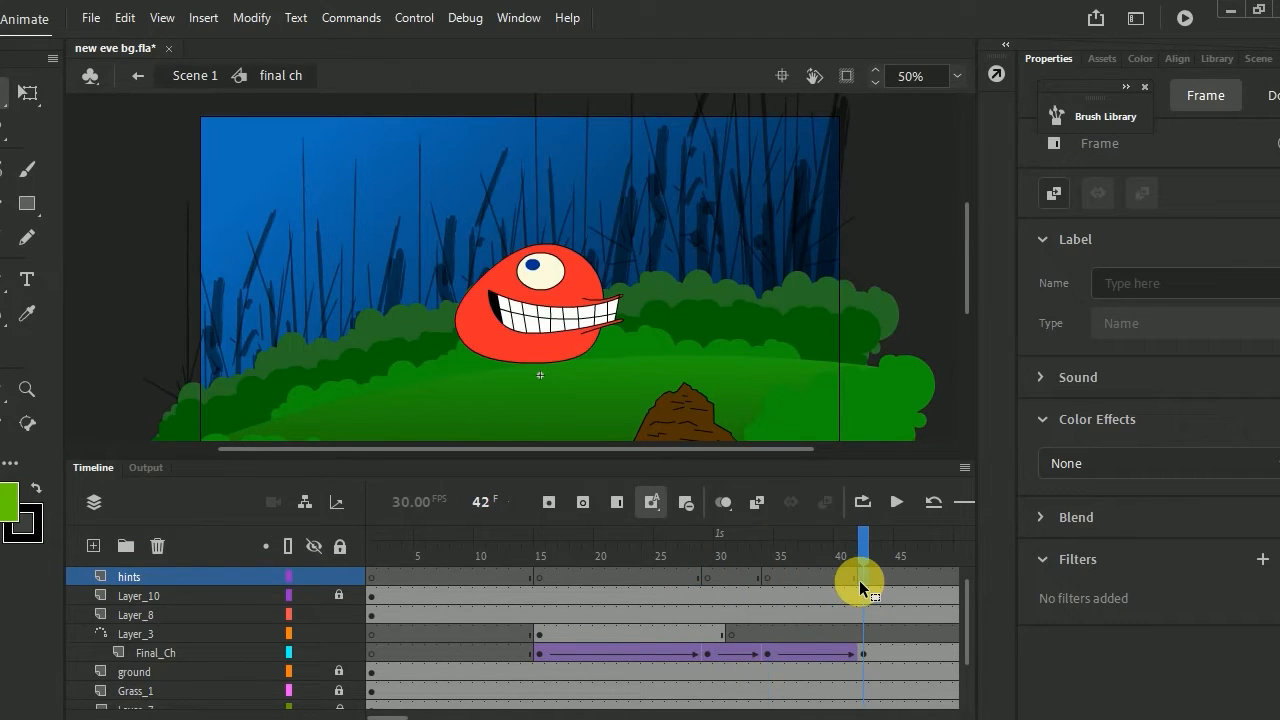
# Label the hints keyframe at frame 15 as 1 and the one at frame 29 as 2.
pyautogui.click(540, 578)
pyautogui.click(1180, 283)
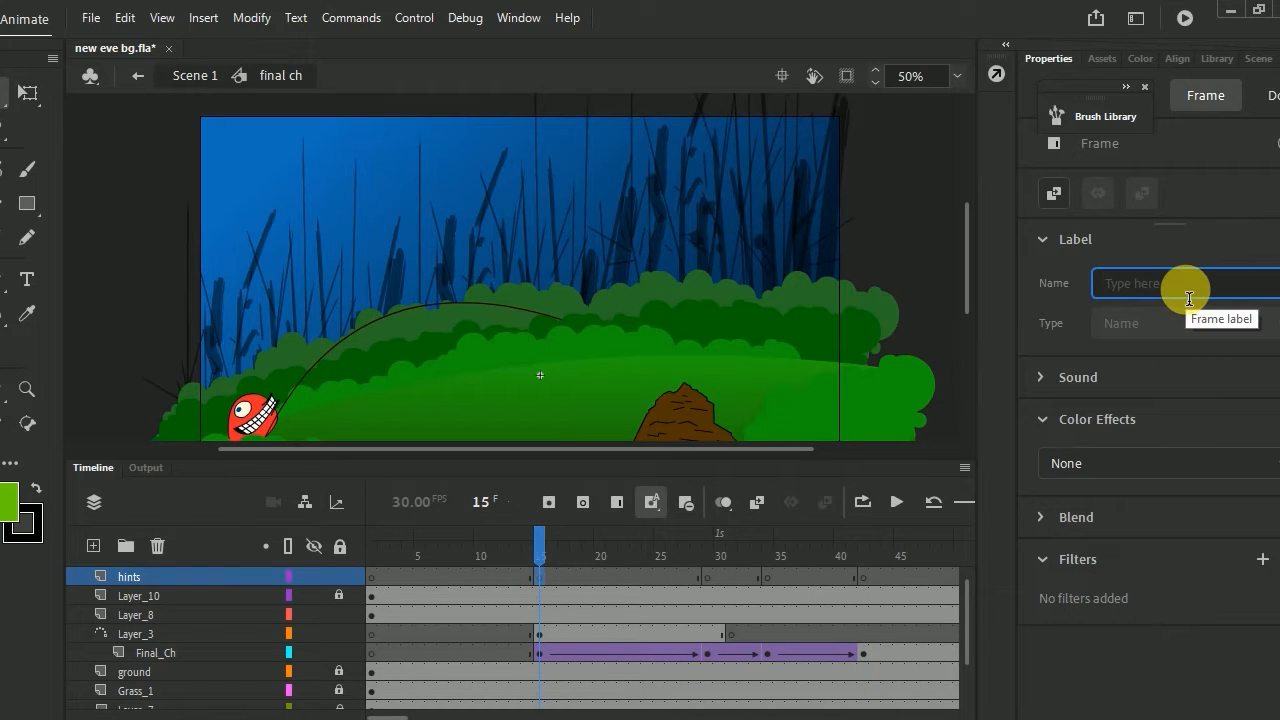
pyautogui.write('1')
pyautogui.click(710, 585)
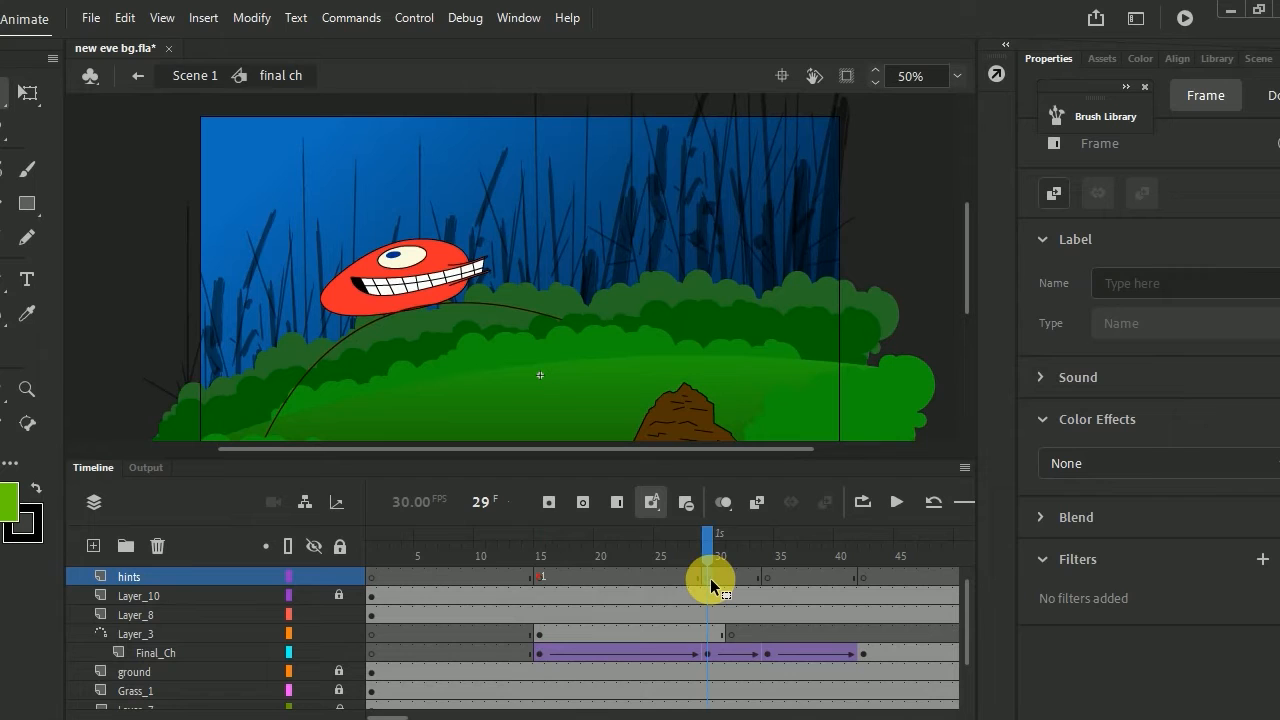
pyautogui.click(1190, 284)
pyautogui.write('2')
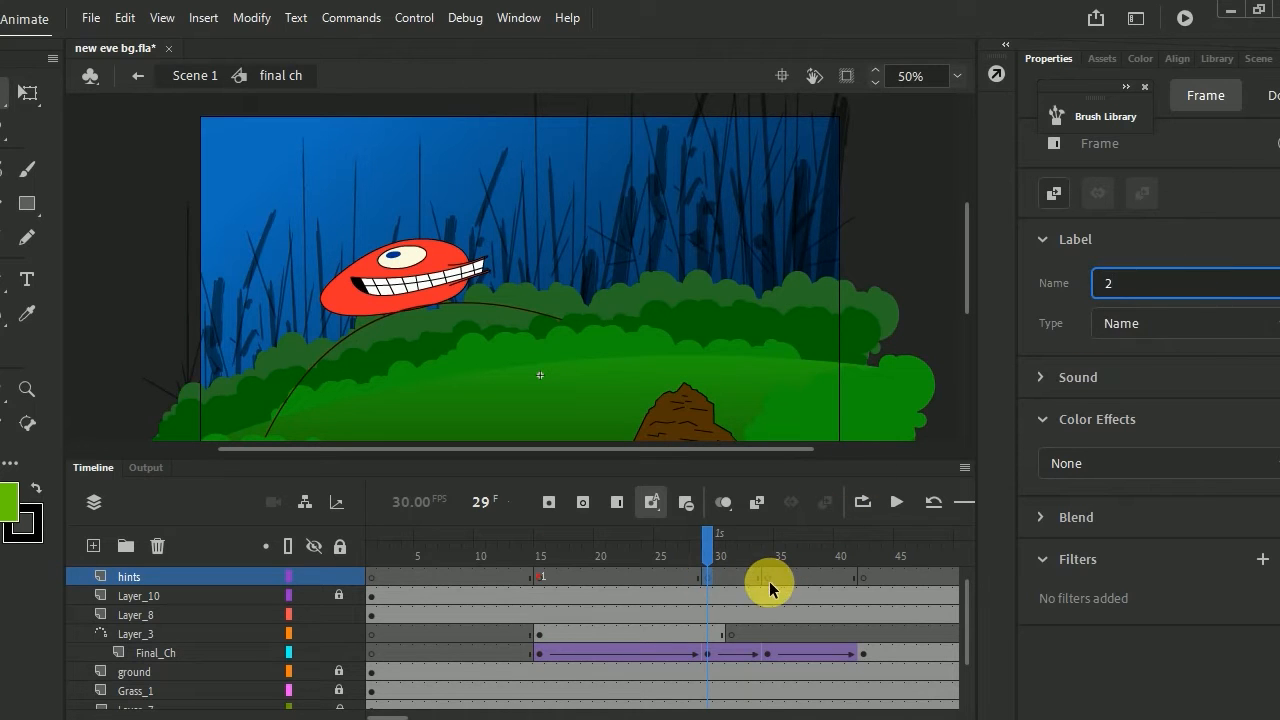
# Label the hints keyframe at frame 34 as 3 and the one at frame 42 as 4.
pyautogui.click(770, 588)
pyautogui.click(1141, 291)
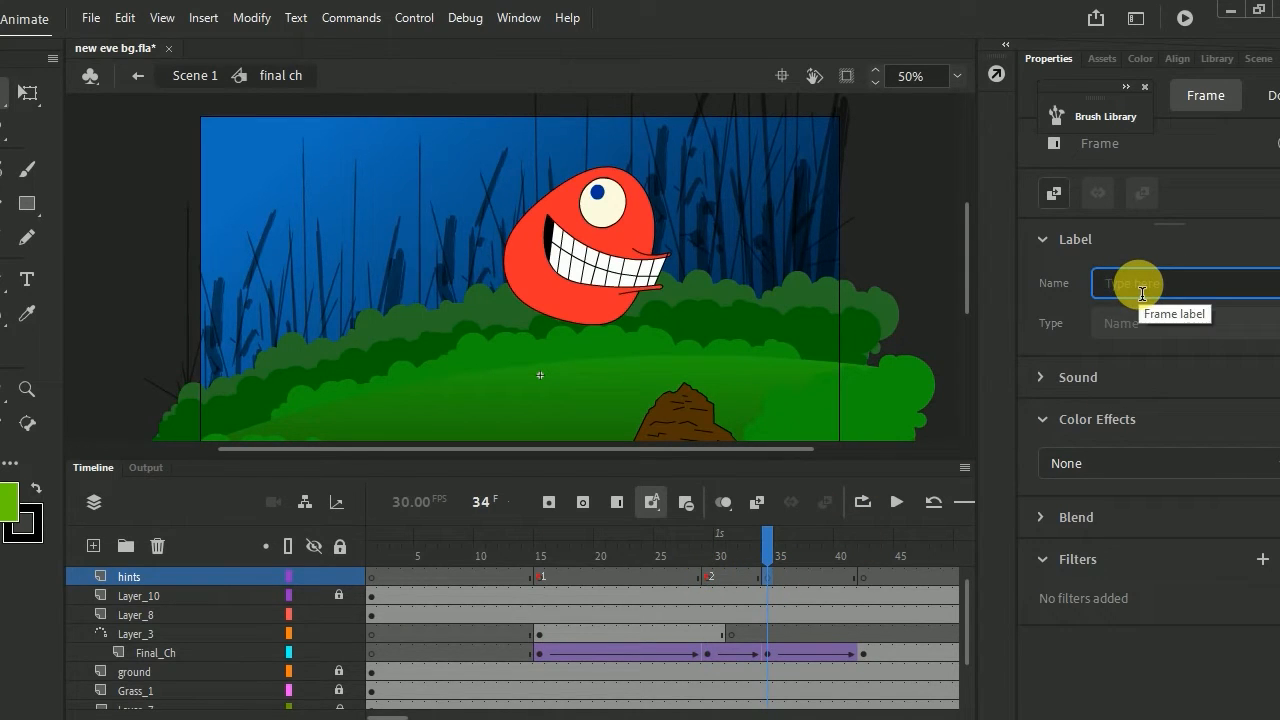
pyautogui.write('3')
pyautogui.click(863, 580)
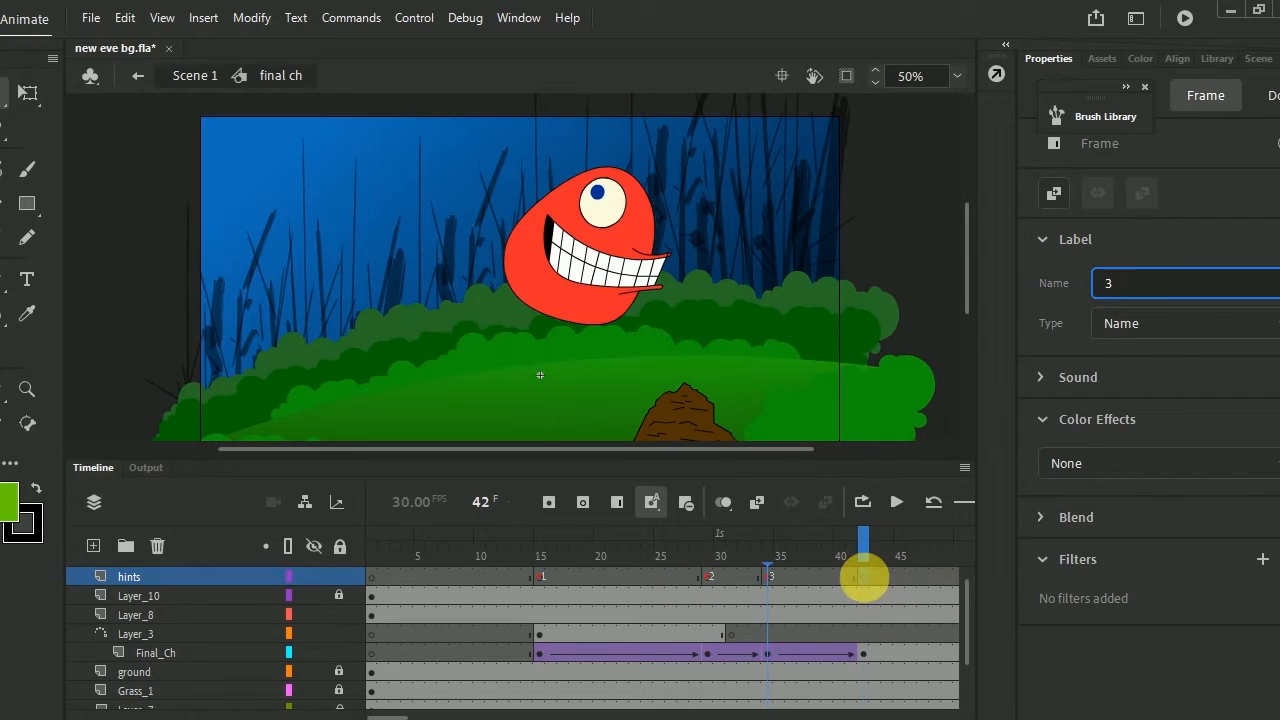
pyautogui.click(1122, 290)
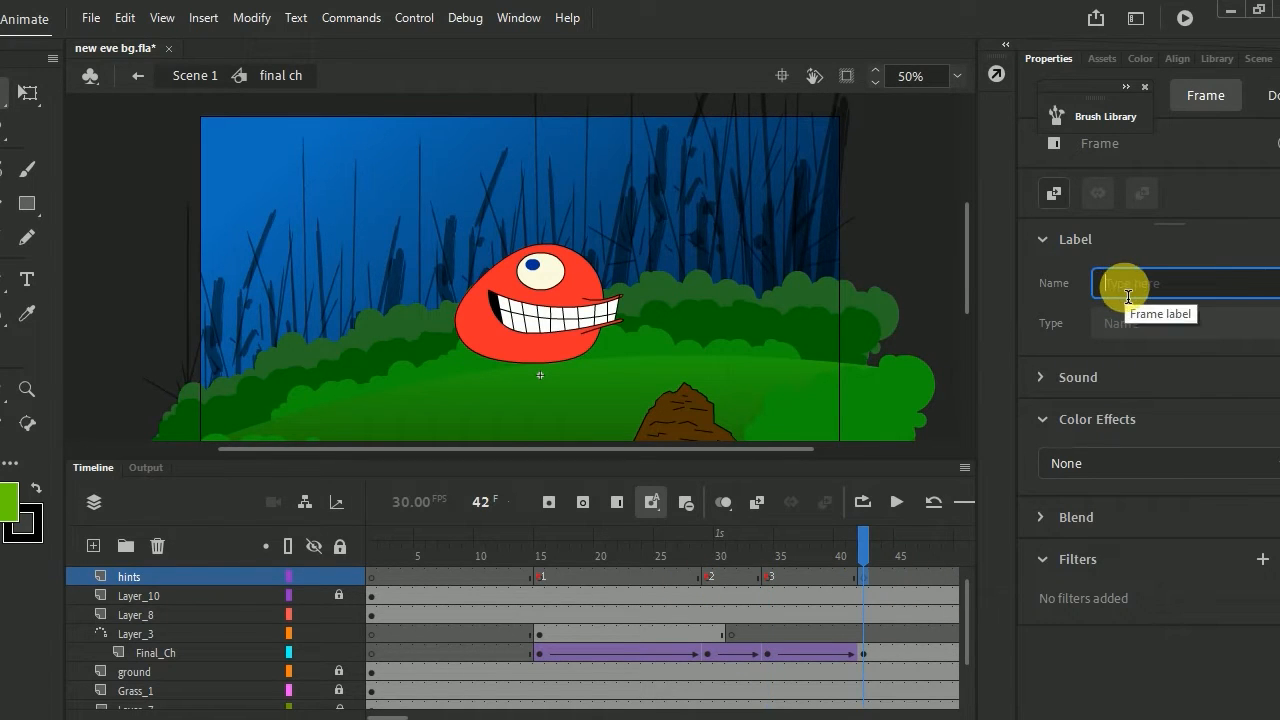
pyautogui.write('4')
pyautogui.press('Return')
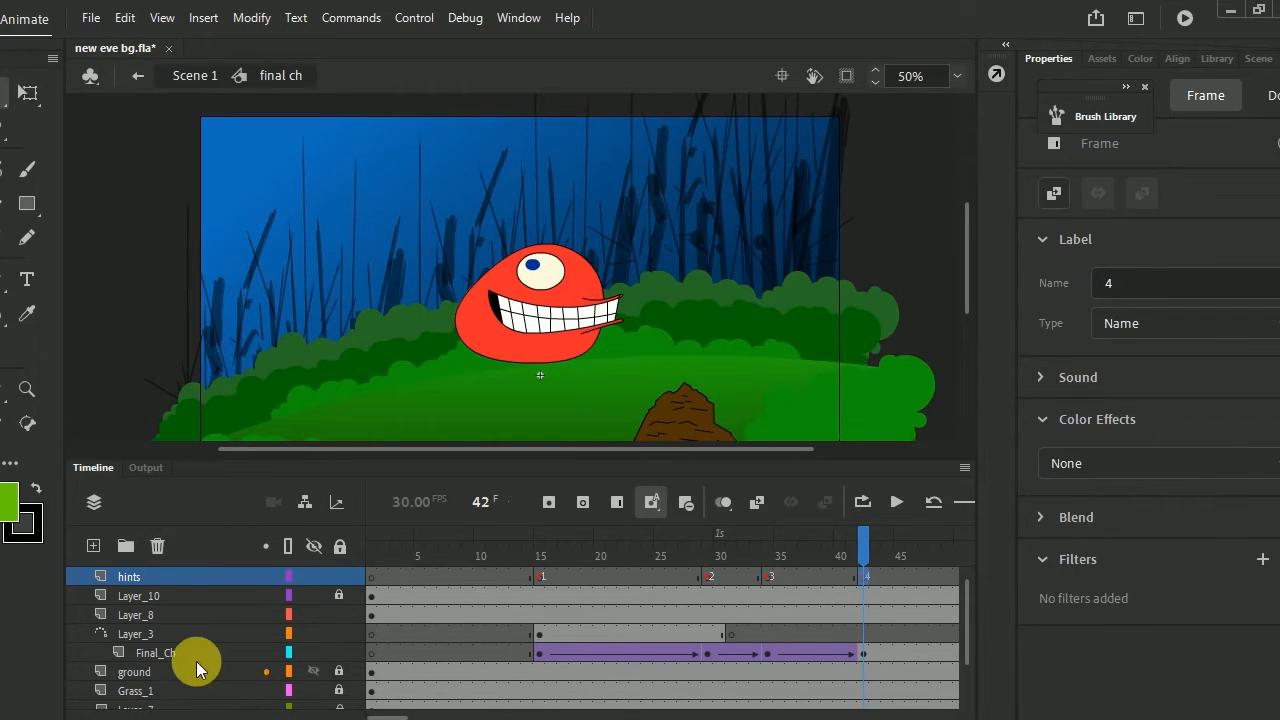
# Copy the hints layer into the ch symbol, place it above eye_pupil, and return to final ch.
pyautogui.rightClick(155, 574)
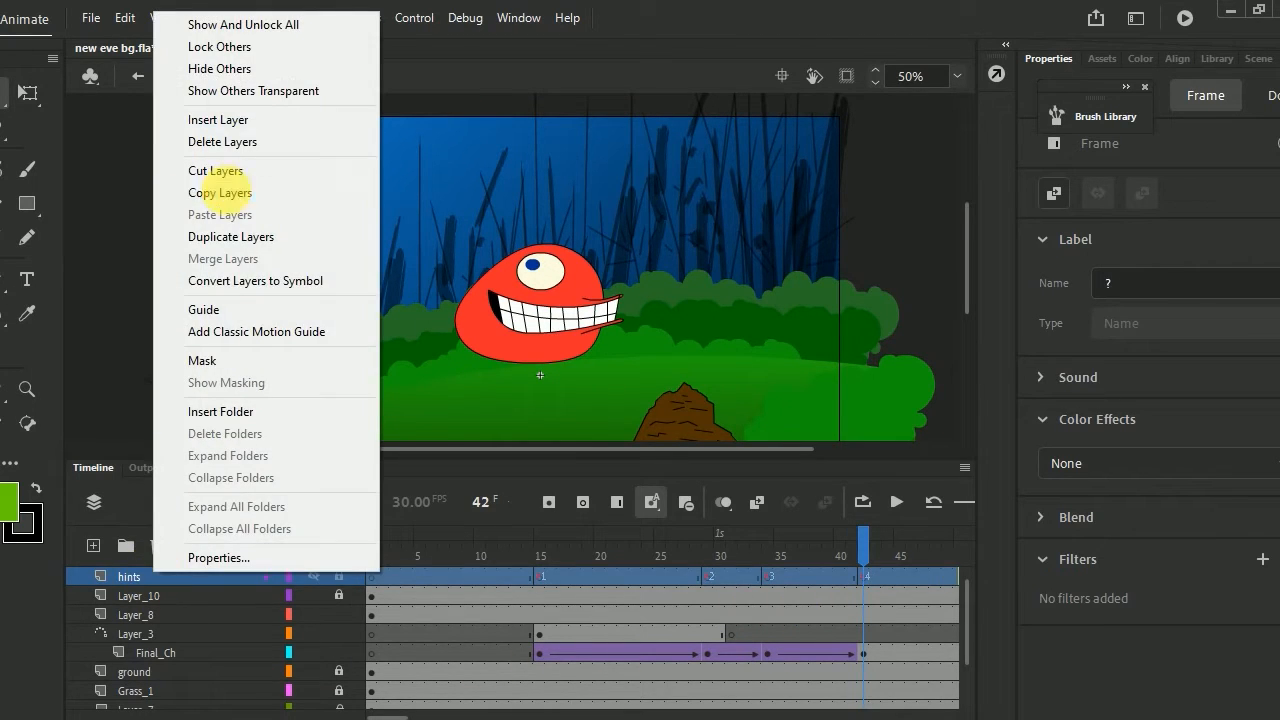
pyautogui.click(215, 192)
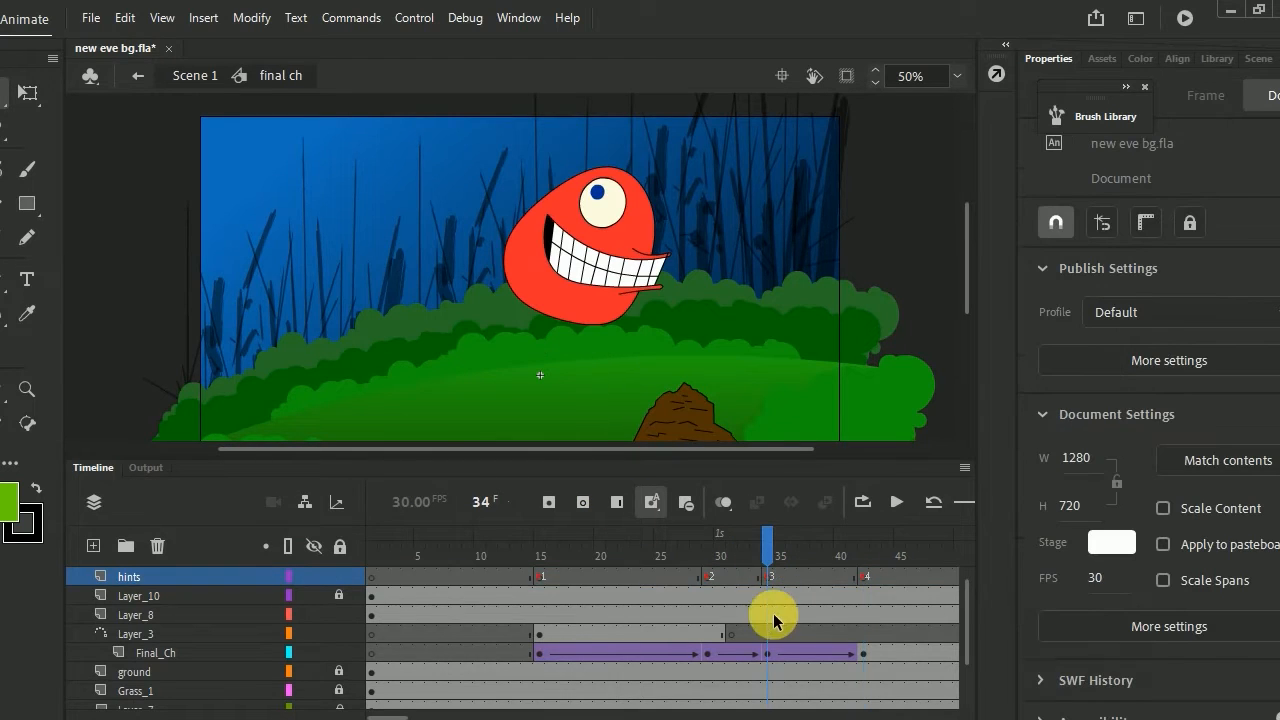
pyautogui.doubleClick(622, 274)
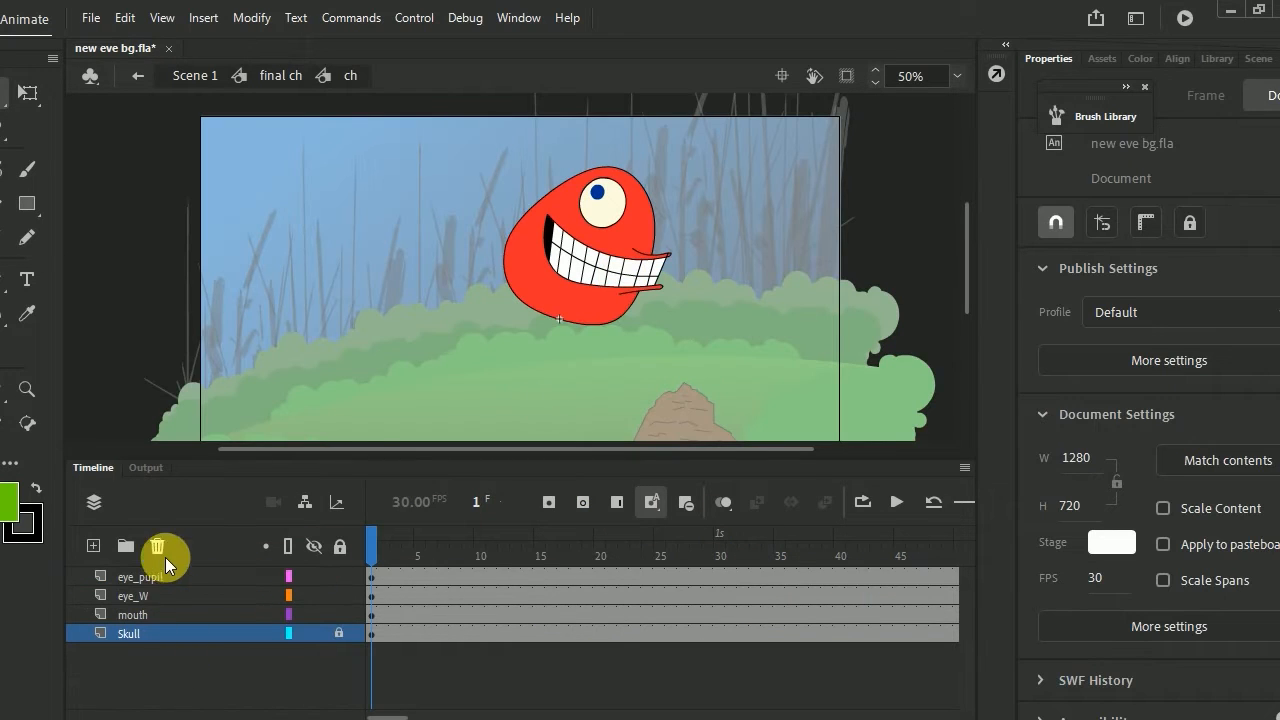
pyautogui.rightClick(162, 595)
pyautogui.click(213, 252)
pyautogui.moveTo(190, 590); pyautogui.dragTo(161, 568)
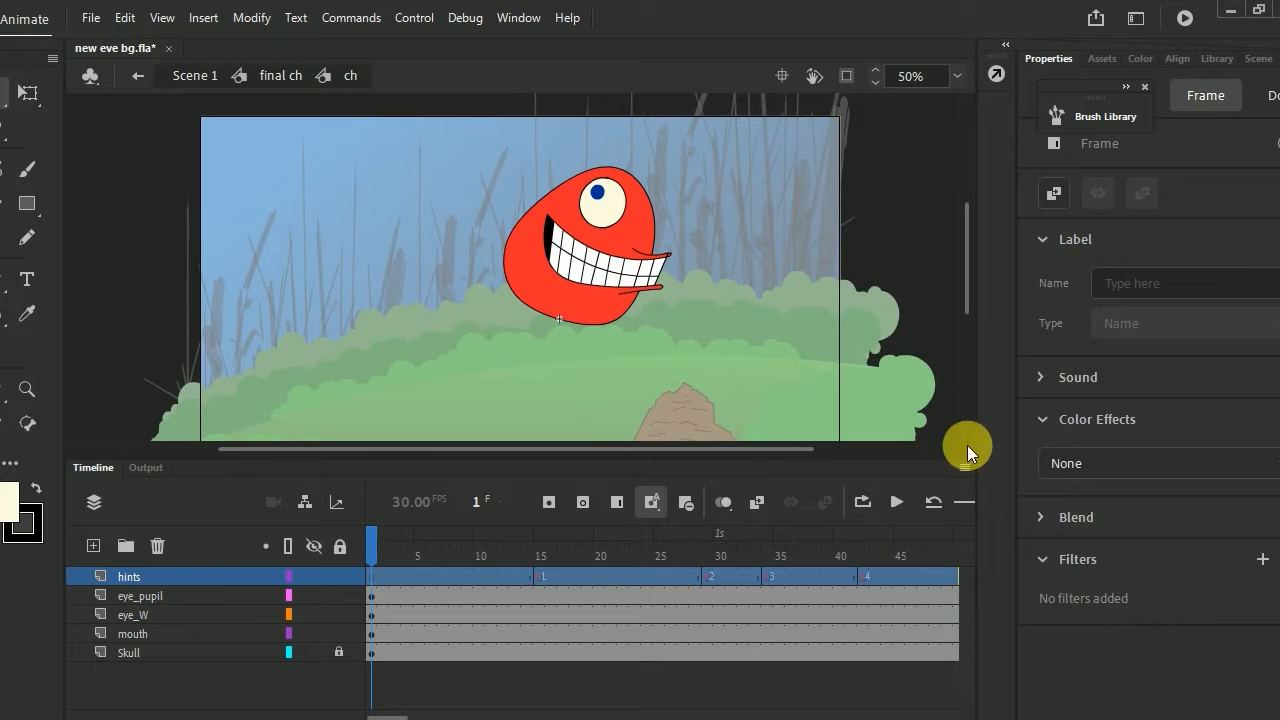
pyautogui.click(252, 76)
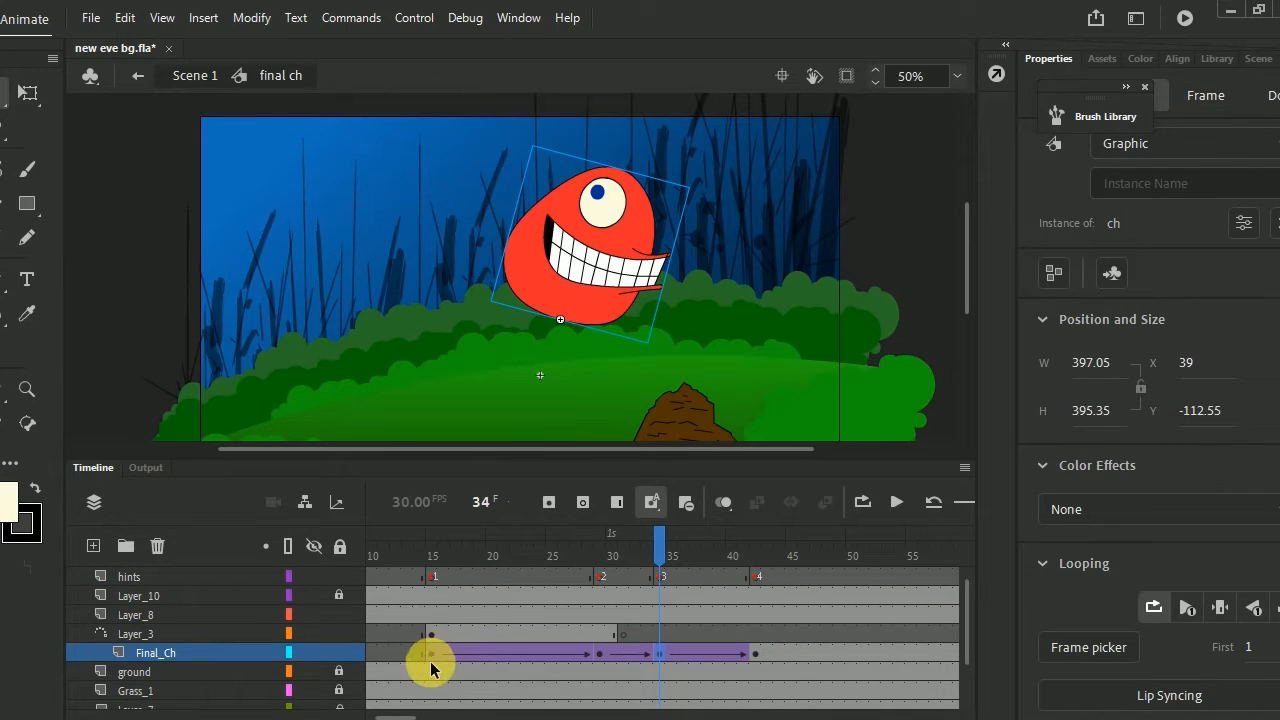
# Set the ch instance at frame 15 of Final_Ch to play once with first frame 15.
pyautogui.click(431, 660)
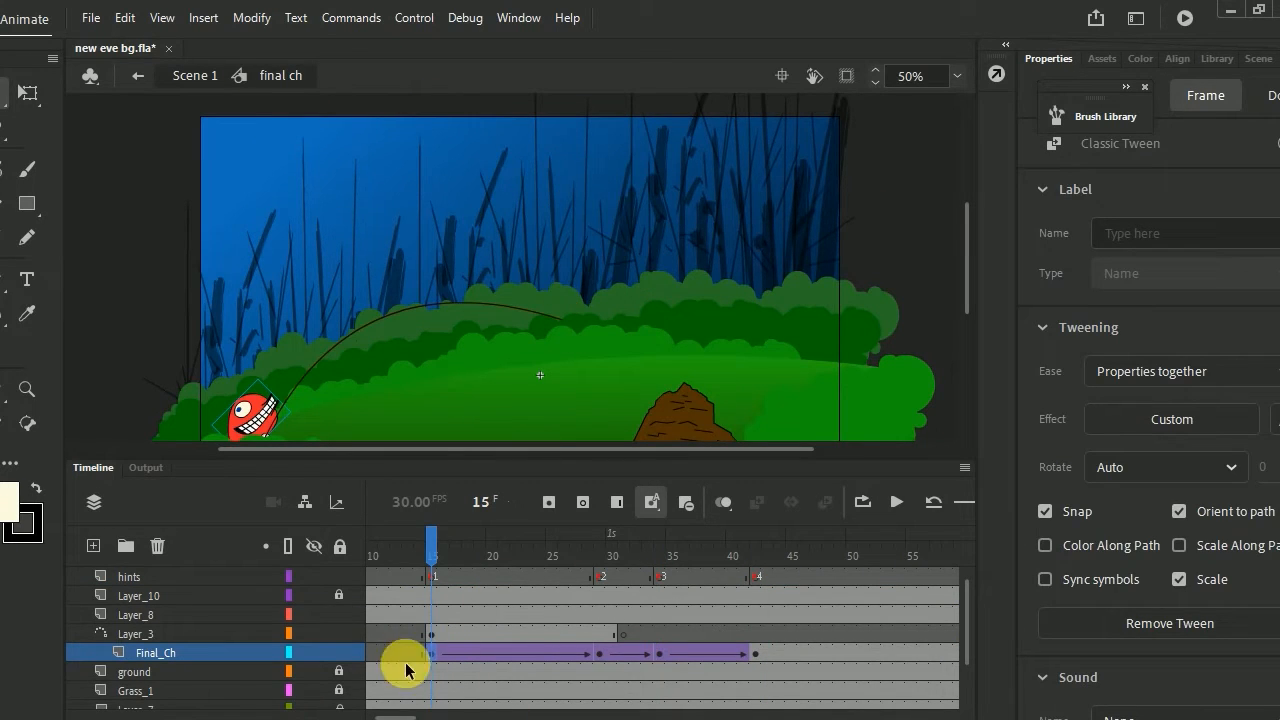
pyautogui.click(262, 412)
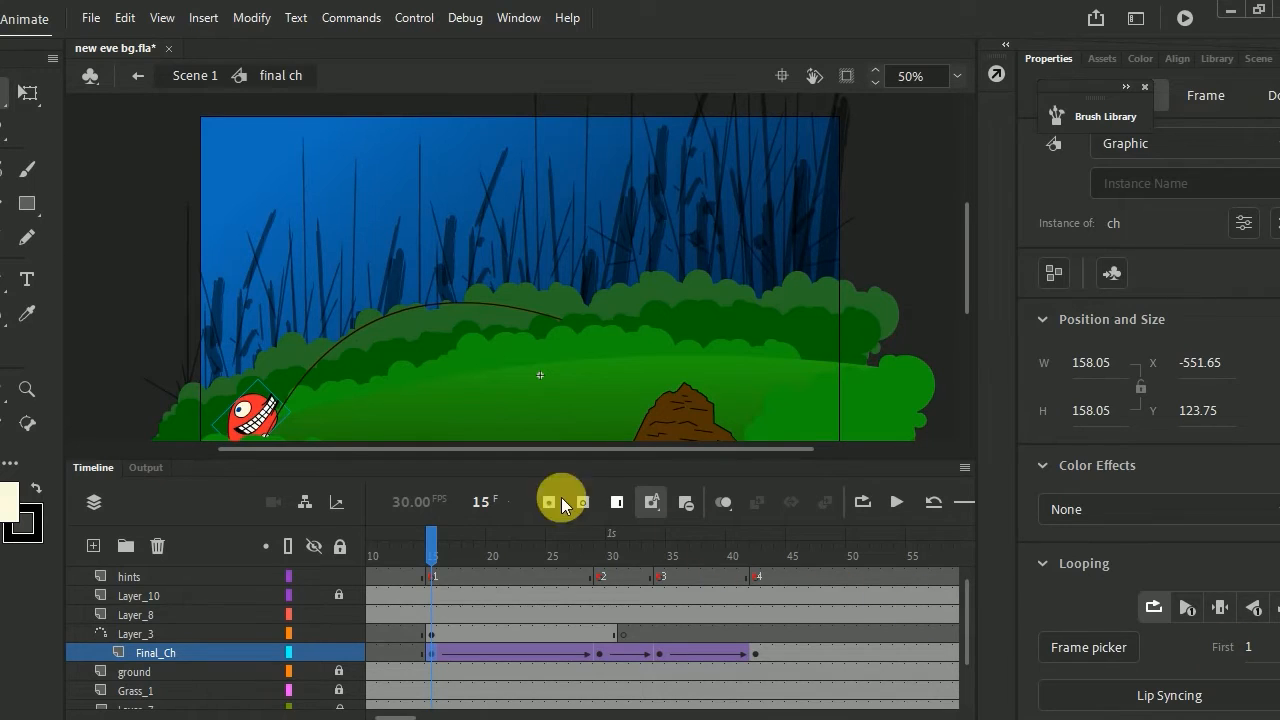
pyautogui.doubleClick(252, 400)
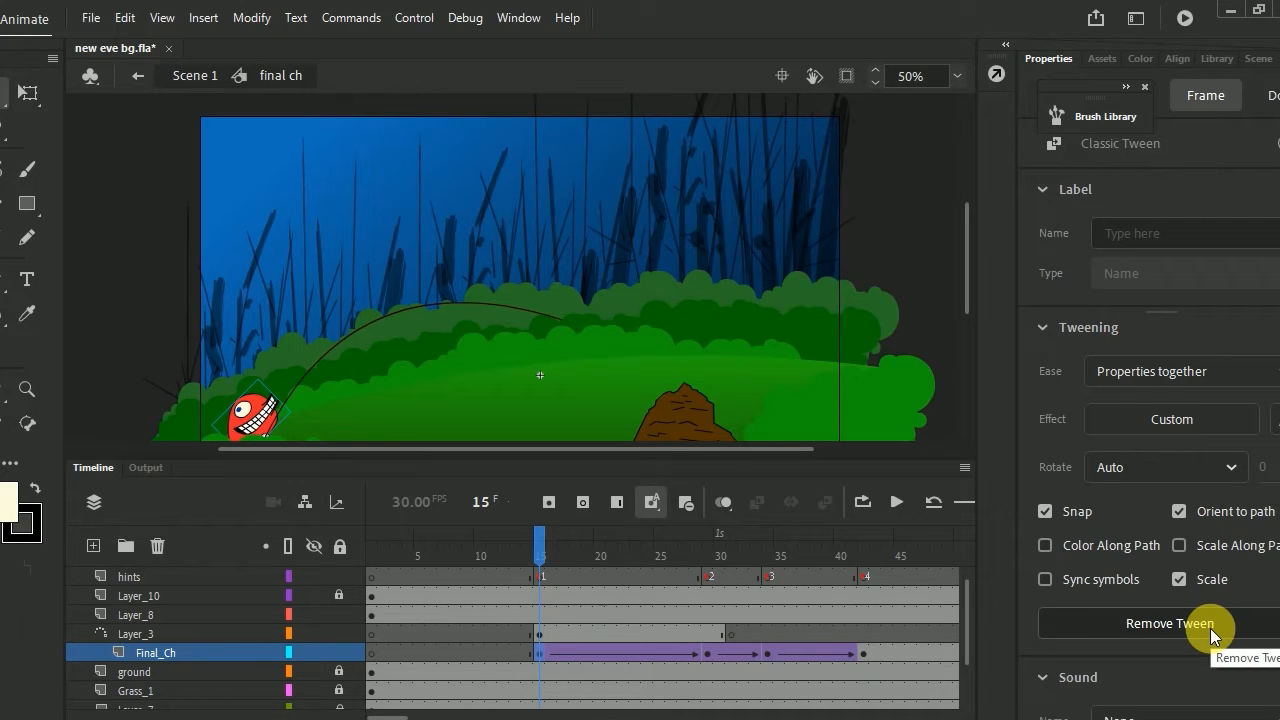
pyautogui.click(257, 415)
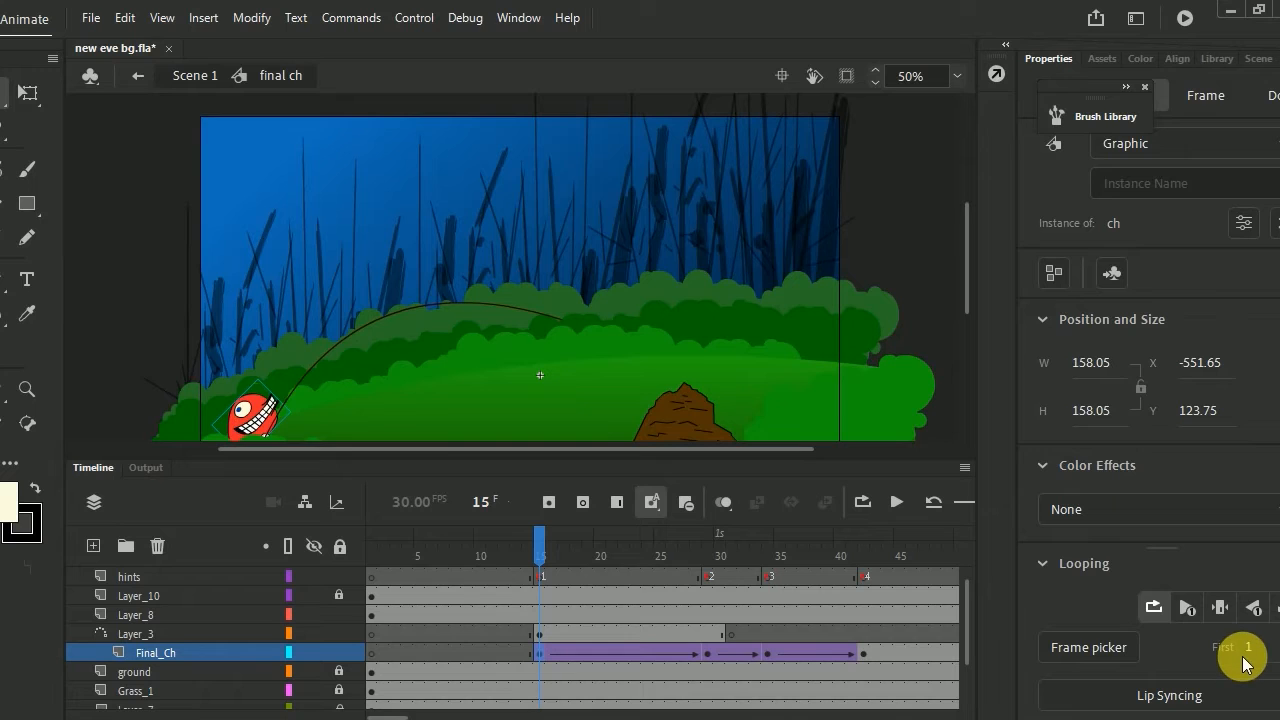
pyautogui.click(1191, 604)
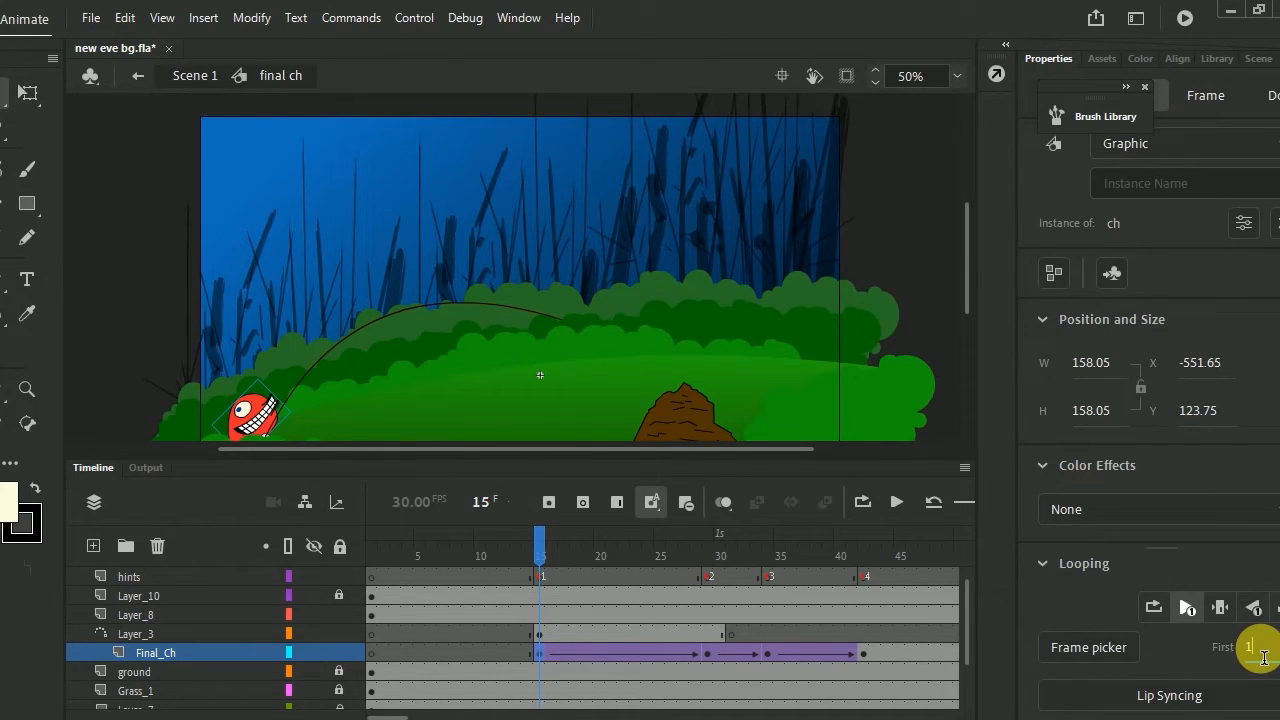
pyautogui.write('50')
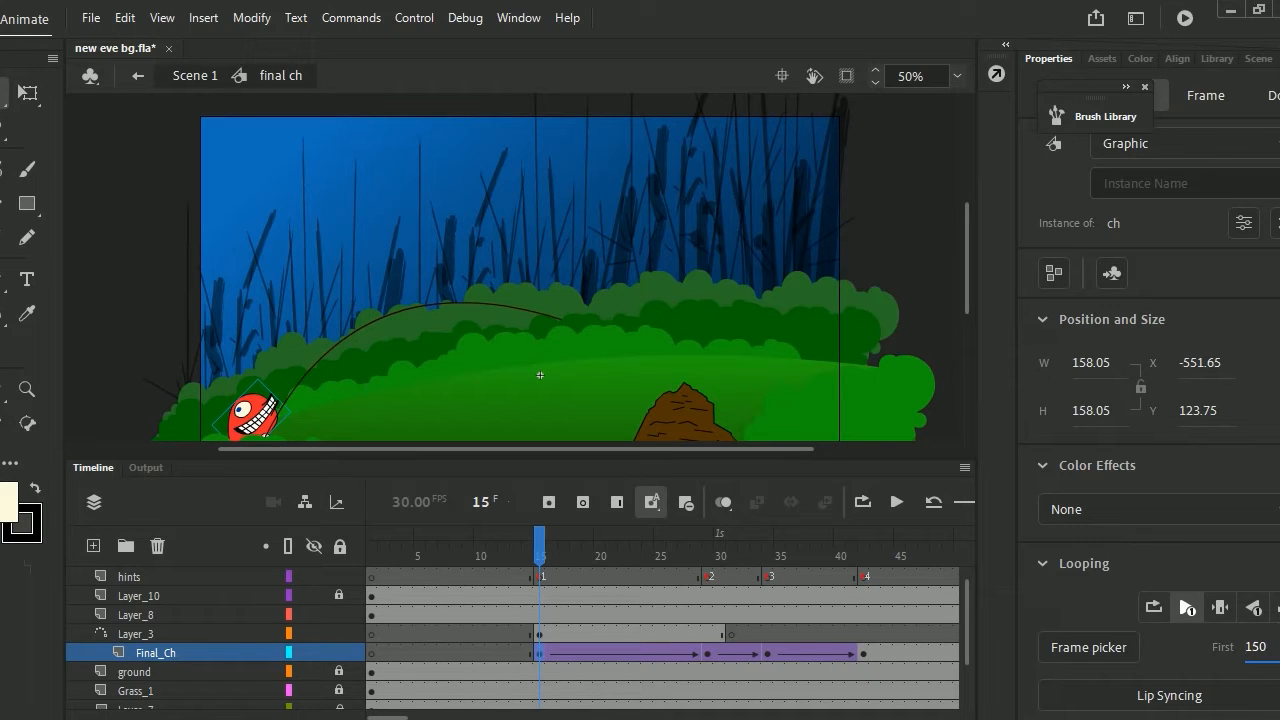
pyautogui.moveTo(1270, 650); pyautogui.dragTo(1264, 652)
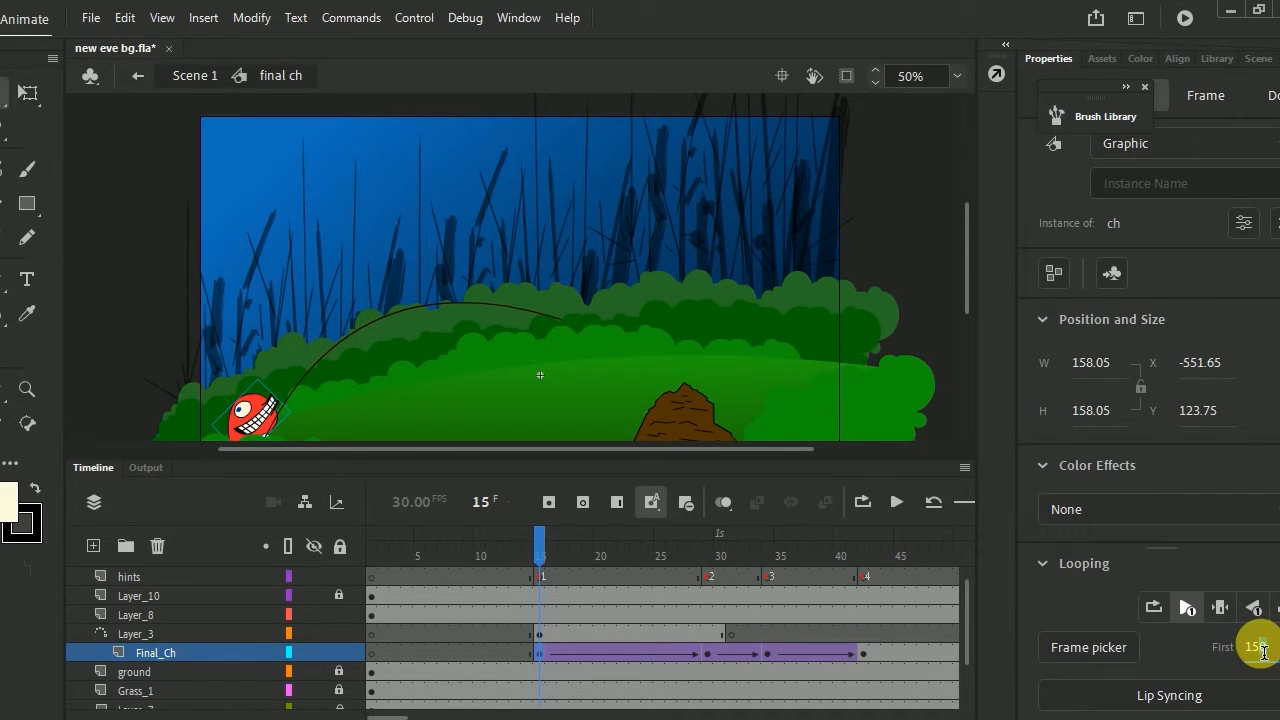
pyautogui.press('BackSpace')
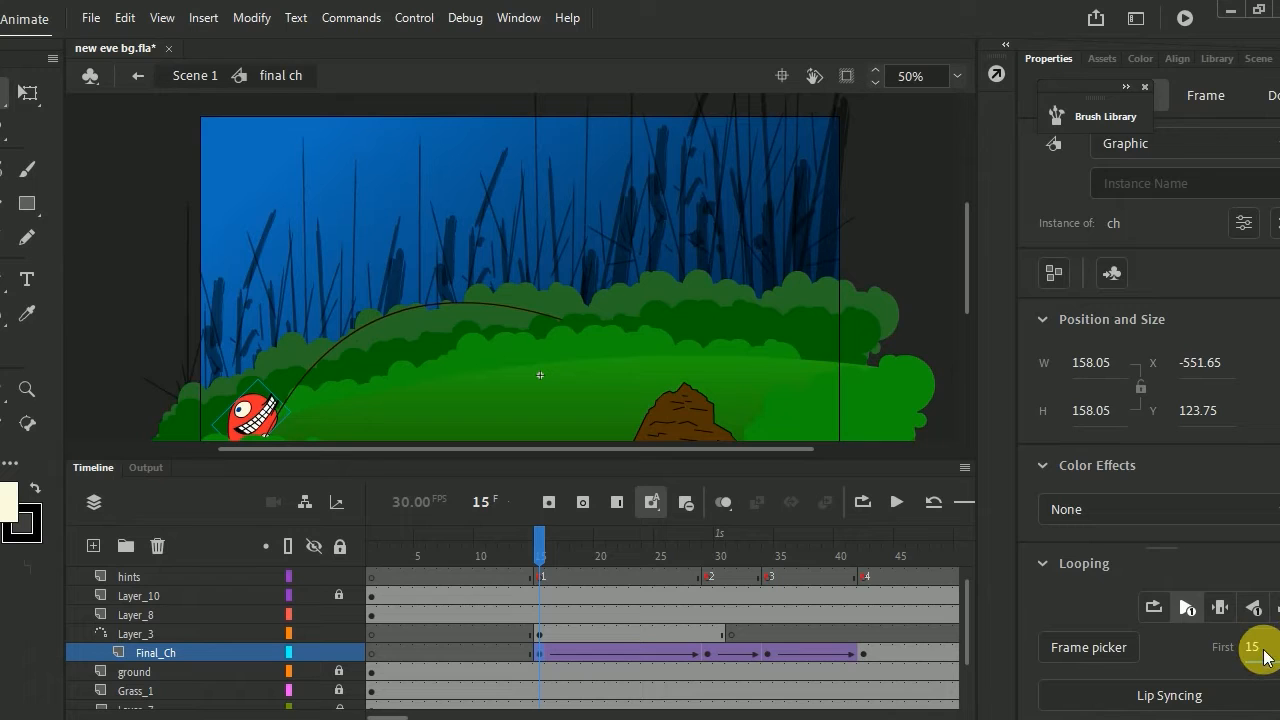
# Enter a new first-frame value for the ch instance at the frame 29 keyframe of Final_Ch.
pyautogui.click(707, 651)
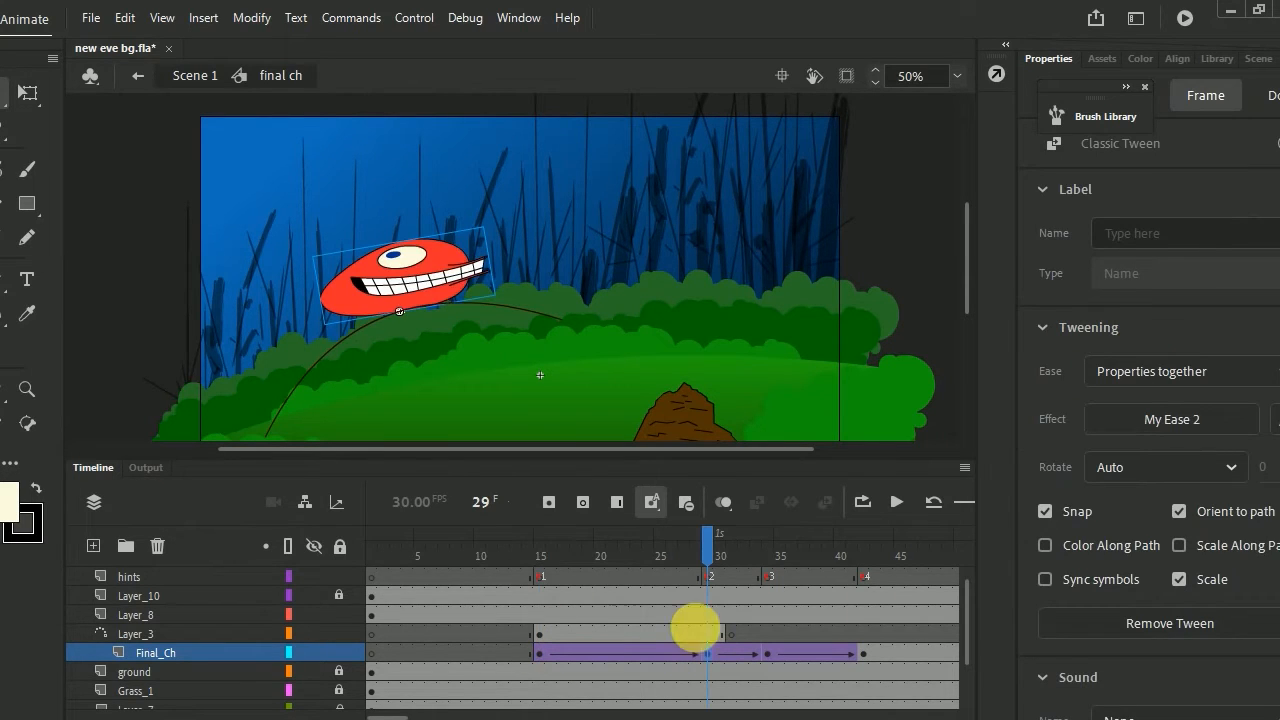
pyautogui.click(445, 262)
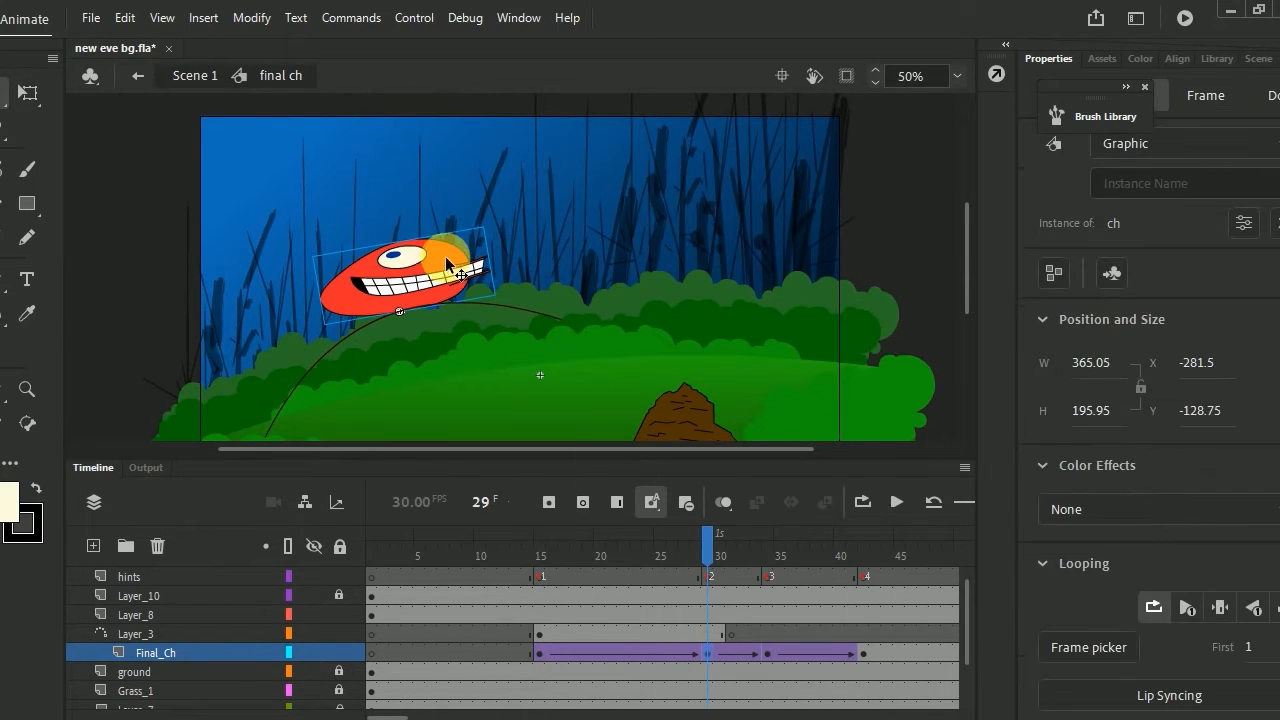
pyautogui.click(1251, 650)
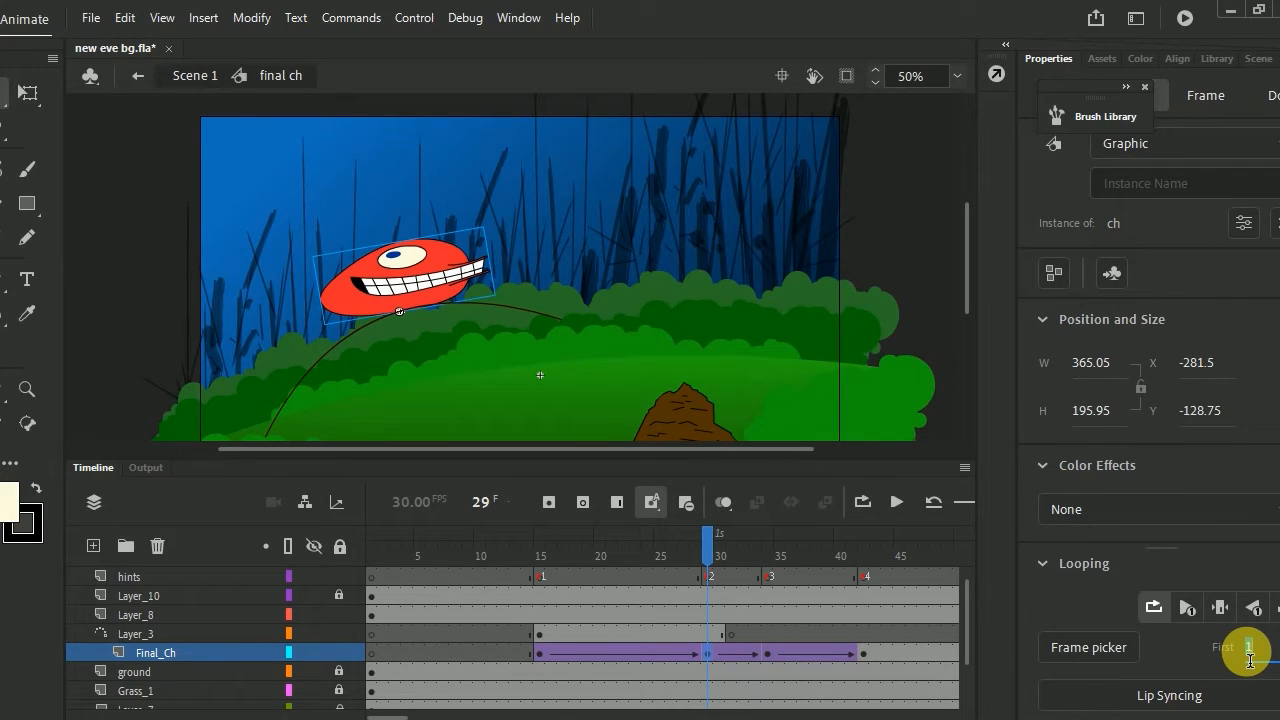
pyautogui.write('2')
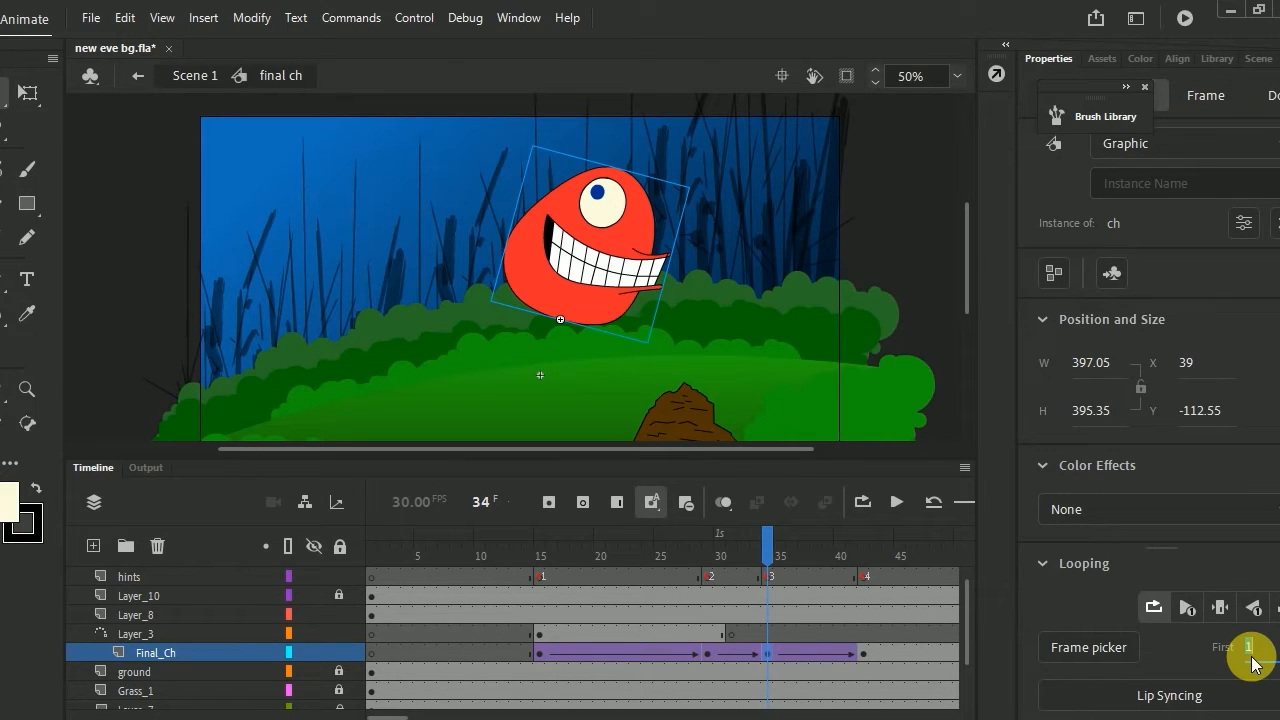
# Set the ch instance's first frame to 34 at the frame 34 keyframe and to 42 at the frame 42 keyframe of Final_Ch.
pyautogui.write('34')
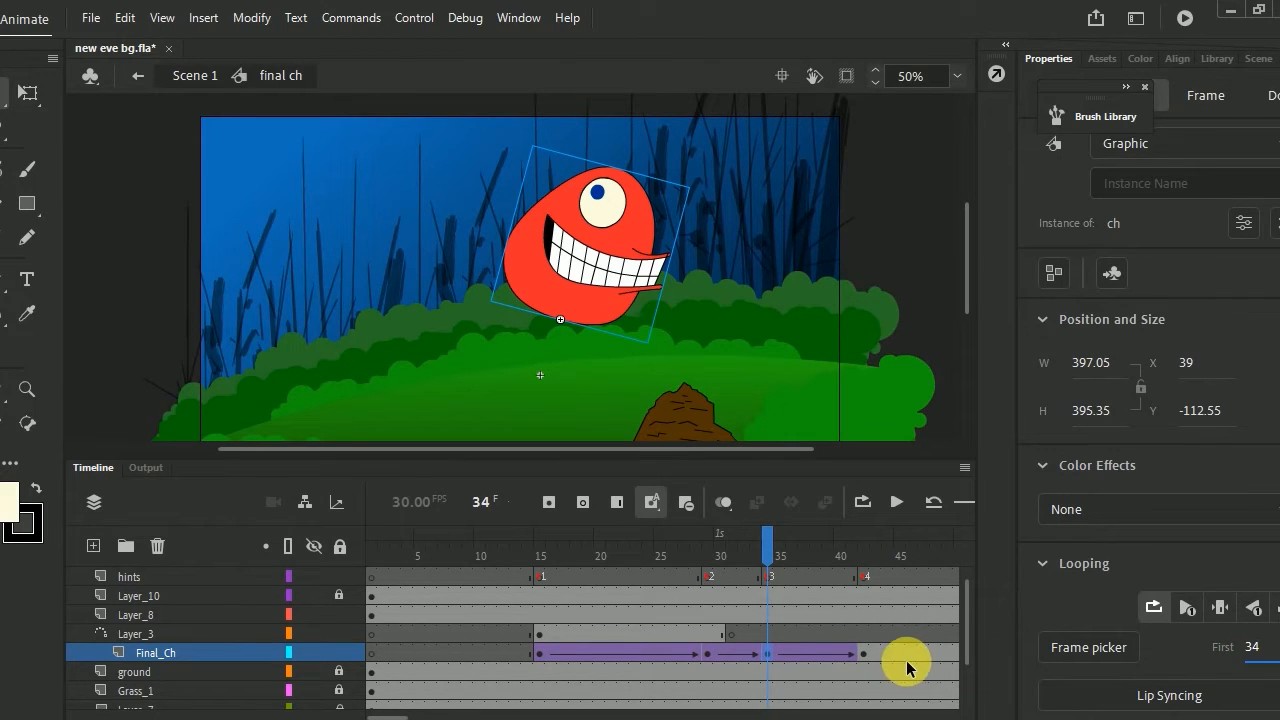
pyautogui.click(862, 654)
pyautogui.click(569, 272)
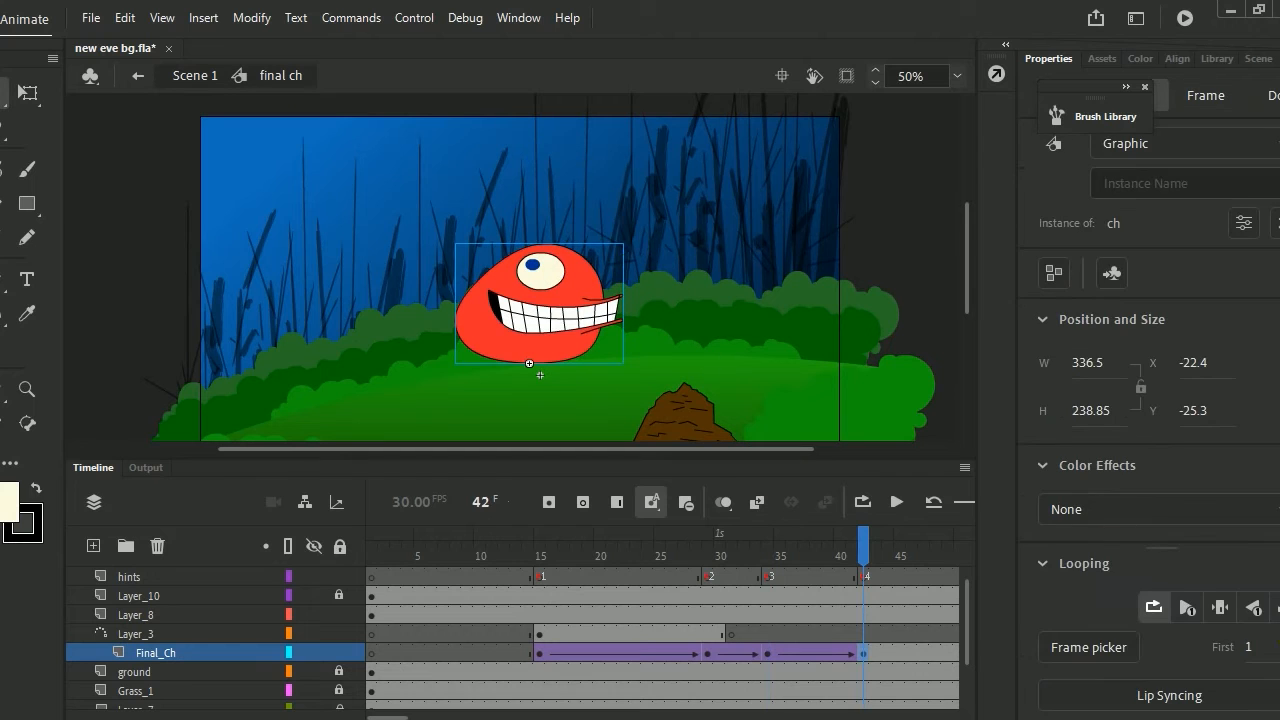
pyautogui.click(1250, 650)
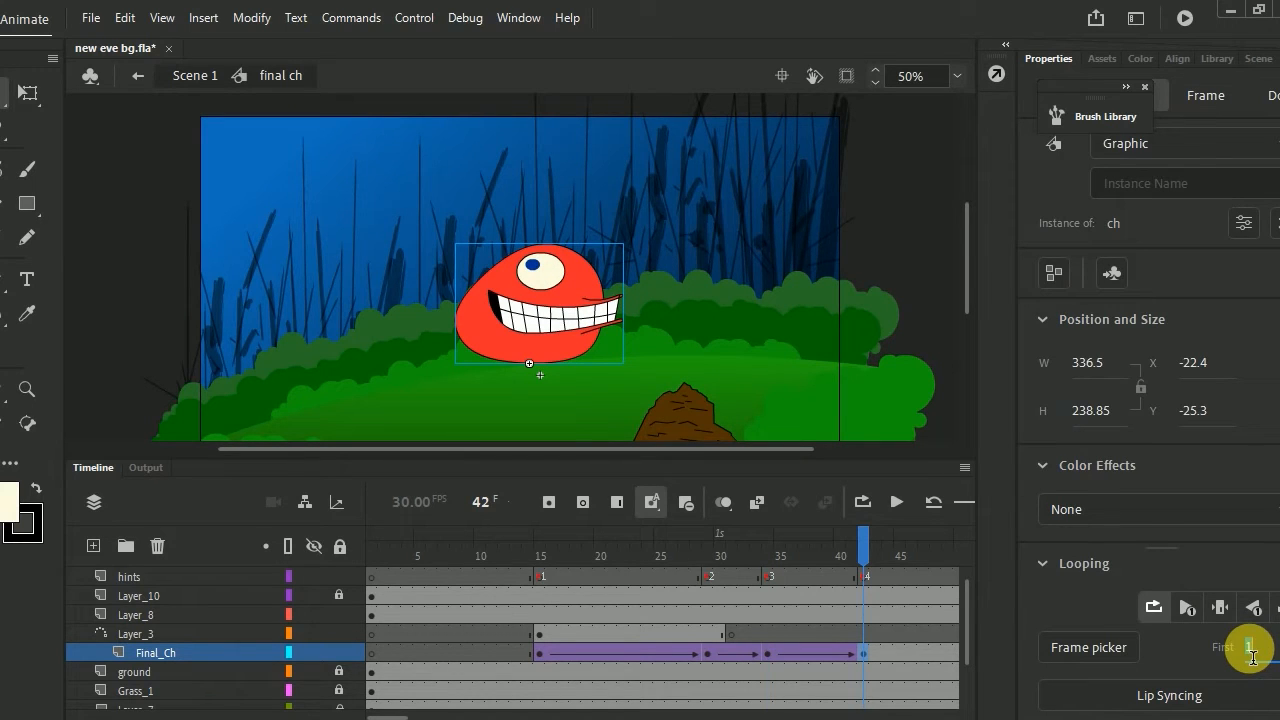
pyautogui.write('42')
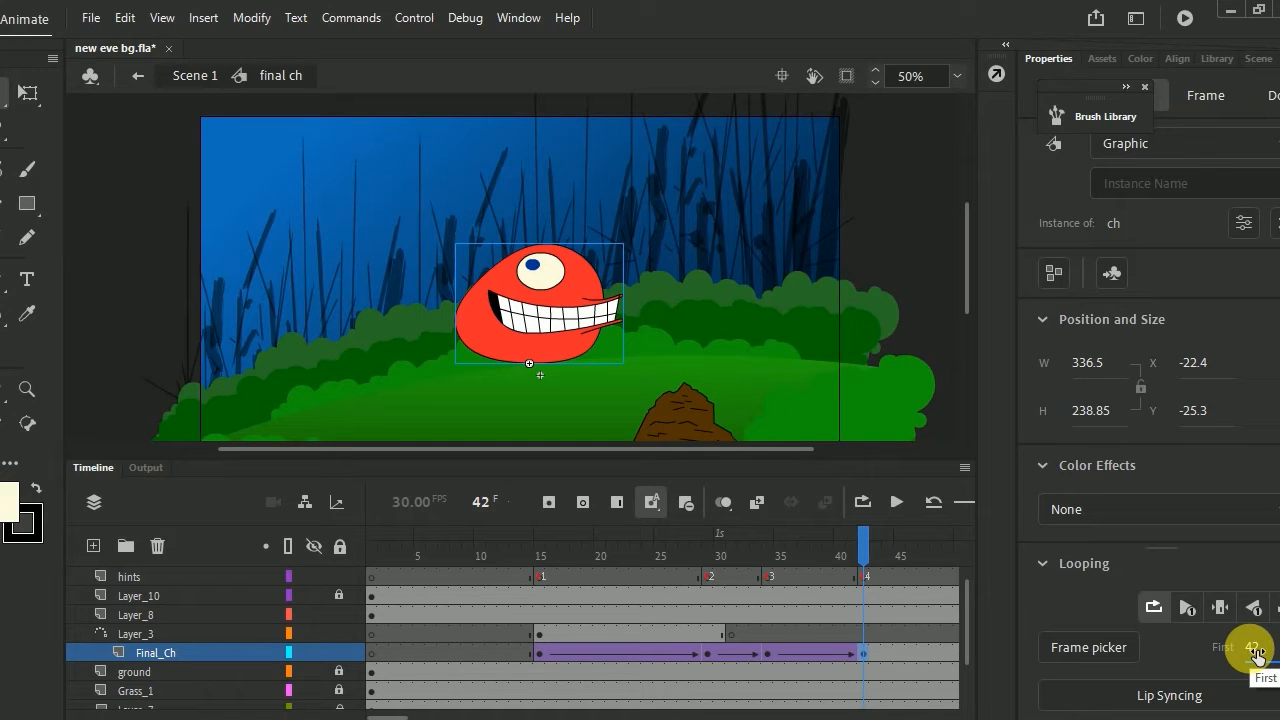
# Open the ch instance from frame 34 to check its synced timeline position, return to final ch, and review the motion back to frame 29.
pyautogui.click(766, 653)
pyautogui.click(627, 290)
pyautogui.doubleClick(627, 290)
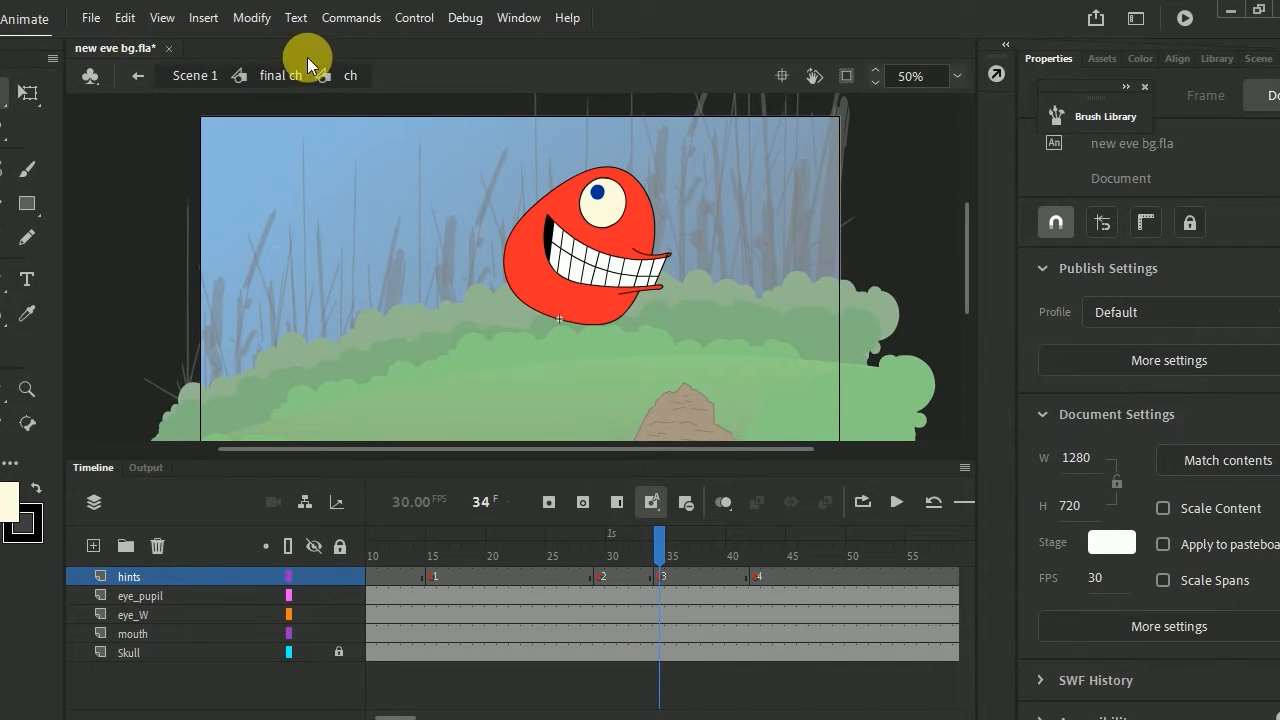
pyautogui.click(276, 75)
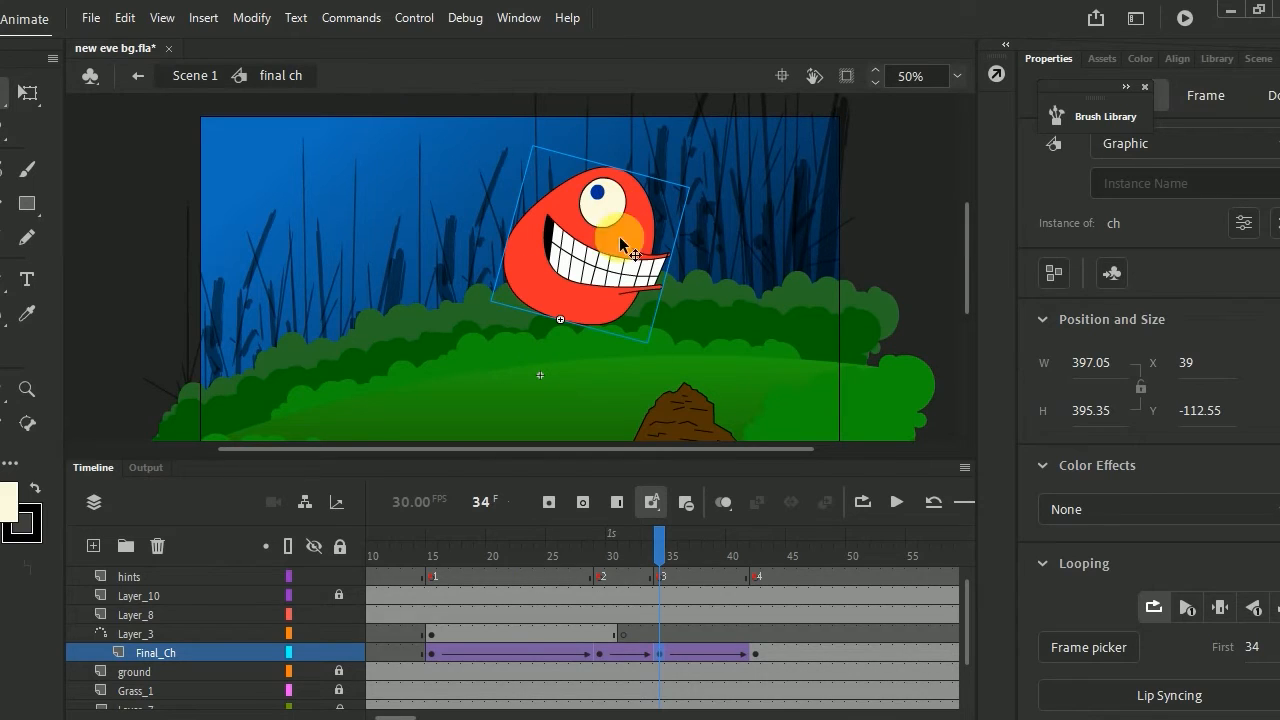
pyautogui.moveTo(655, 545); pyautogui.dragTo(614, 605)
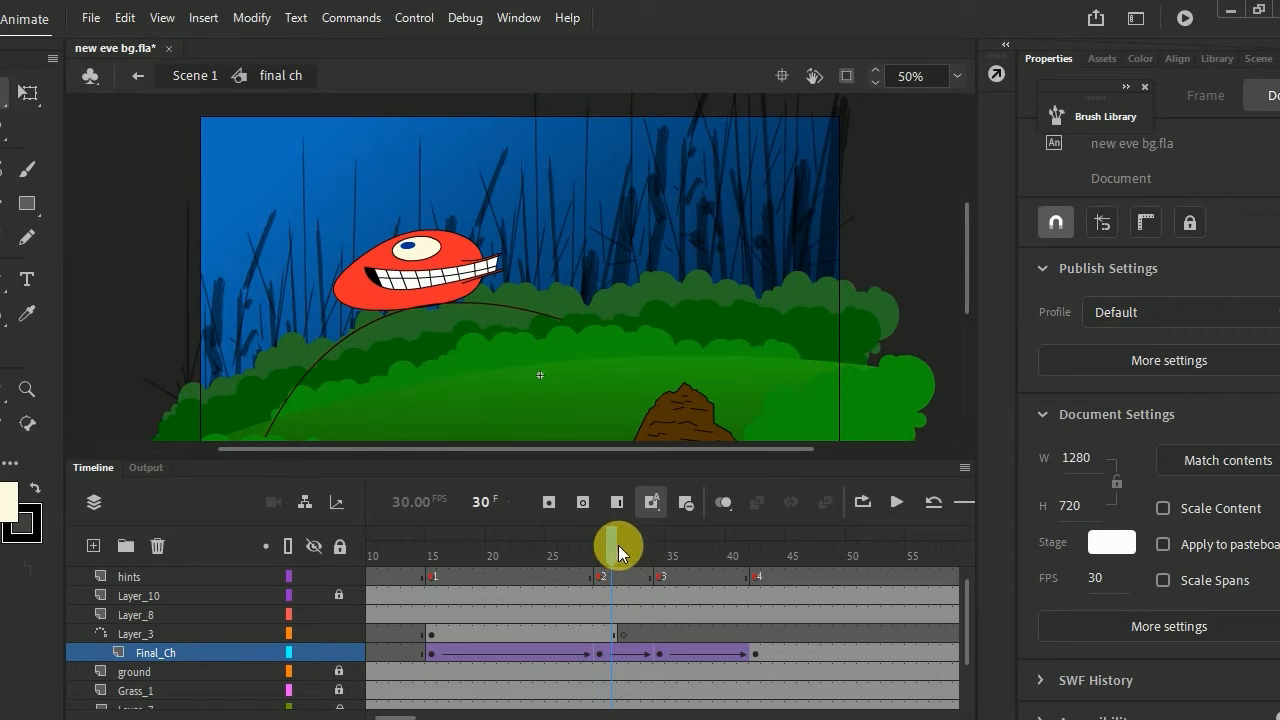
pyautogui.moveTo(618, 545); pyautogui.dragTo(607, 545)
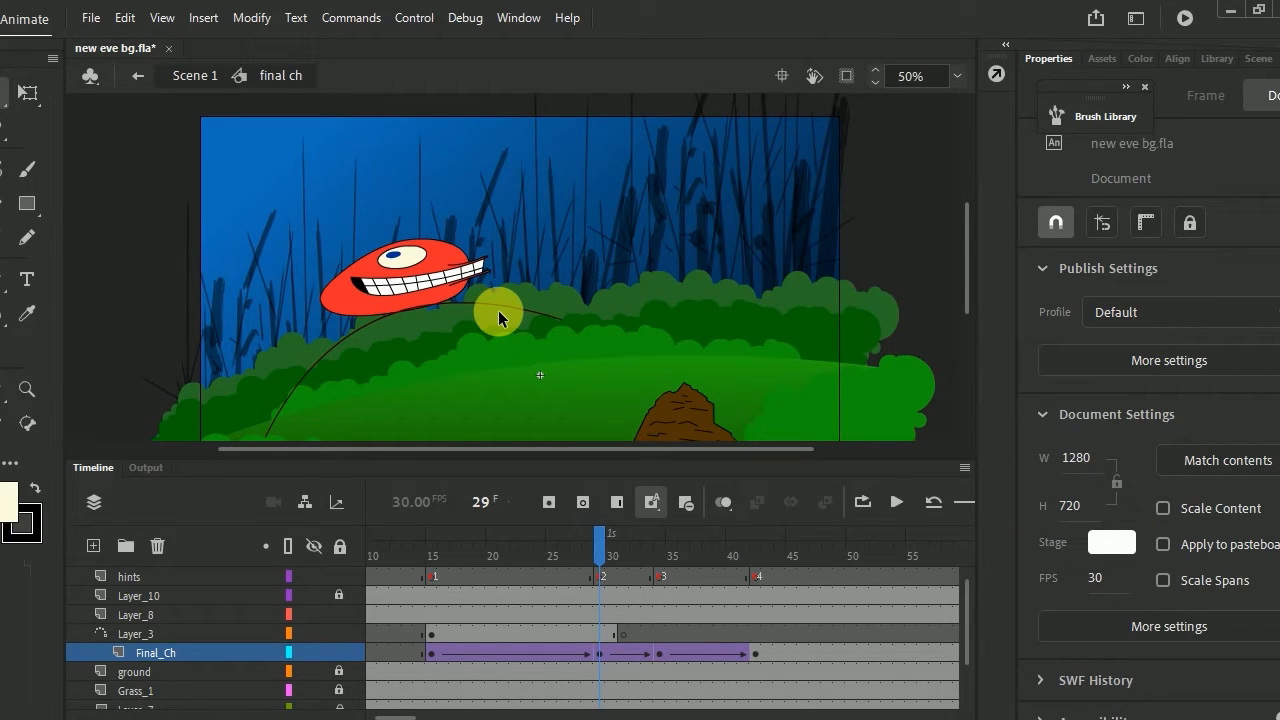
# Enter the ch instance from frame 29 and insert keyframes on the Skull layer at frames 15, 29, 34 and 42.
pyautogui.click(599, 653)
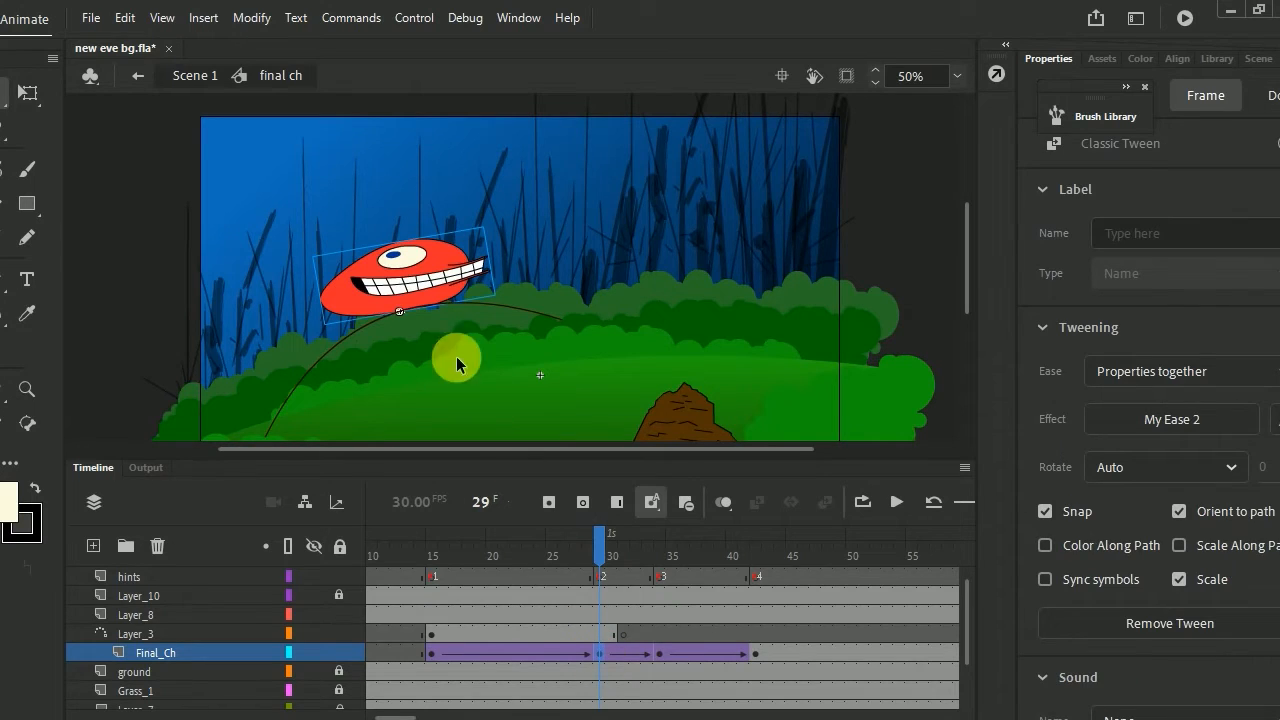
pyautogui.doubleClick(372, 313)
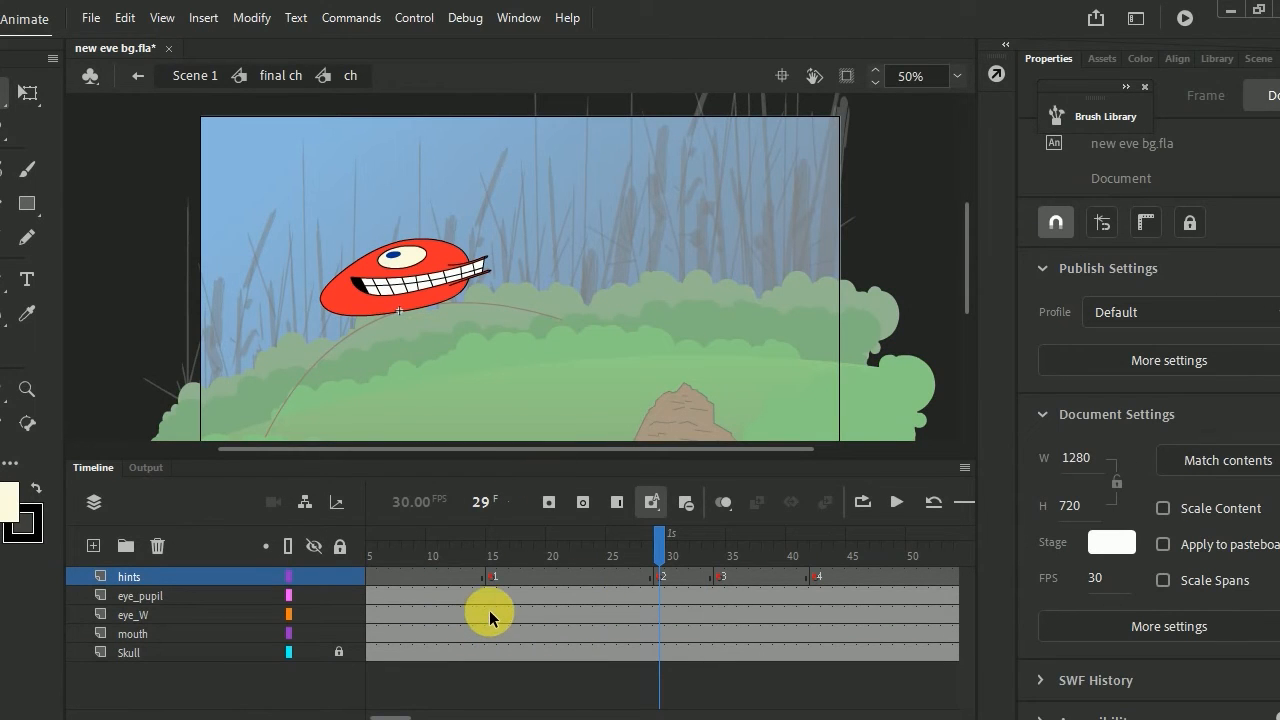
pyautogui.click(484, 652)
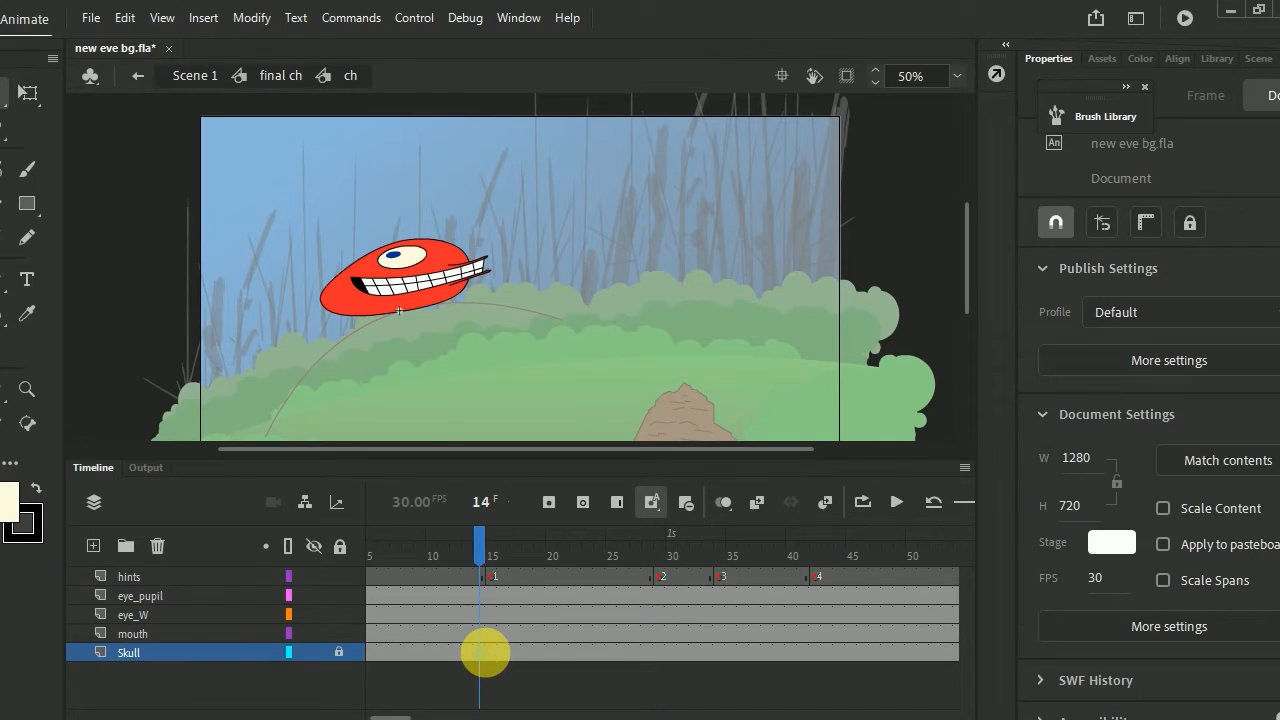
pyautogui.click(490, 653)
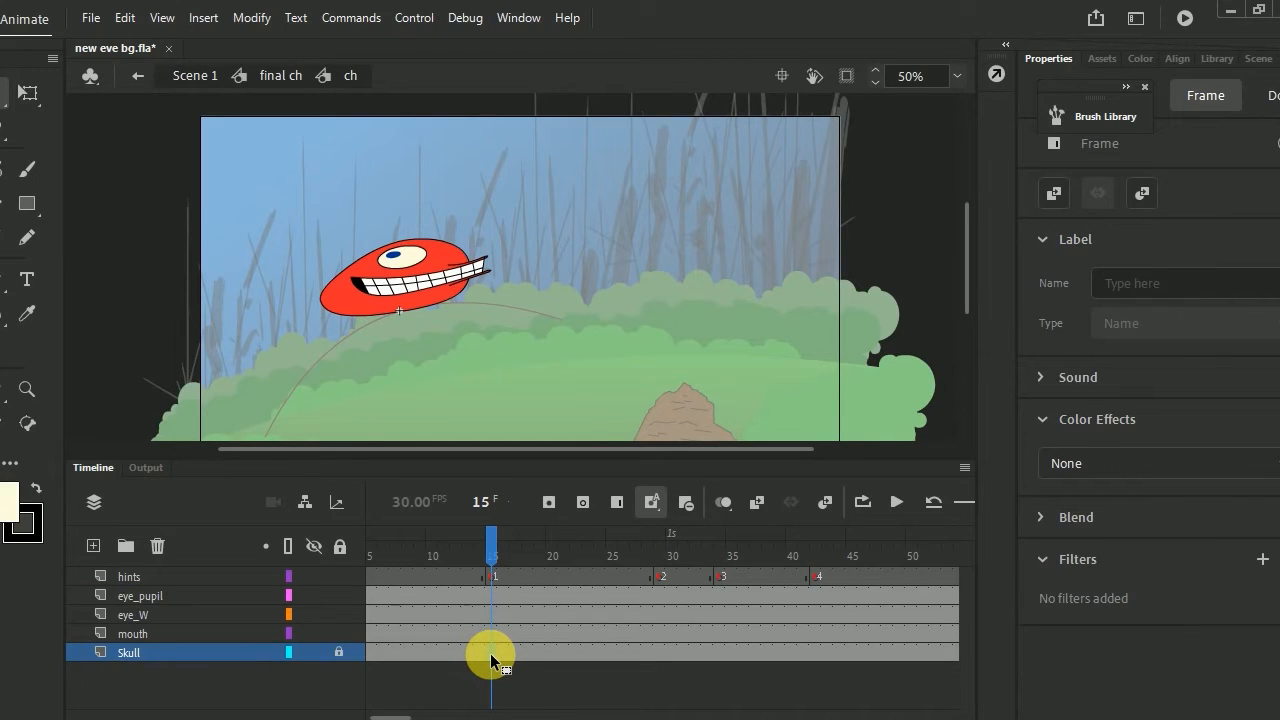
pyautogui.click(658, 655)
pyautogui.press('F6')
pyautogui.click(719, 653)
pyautogui.press('F6')
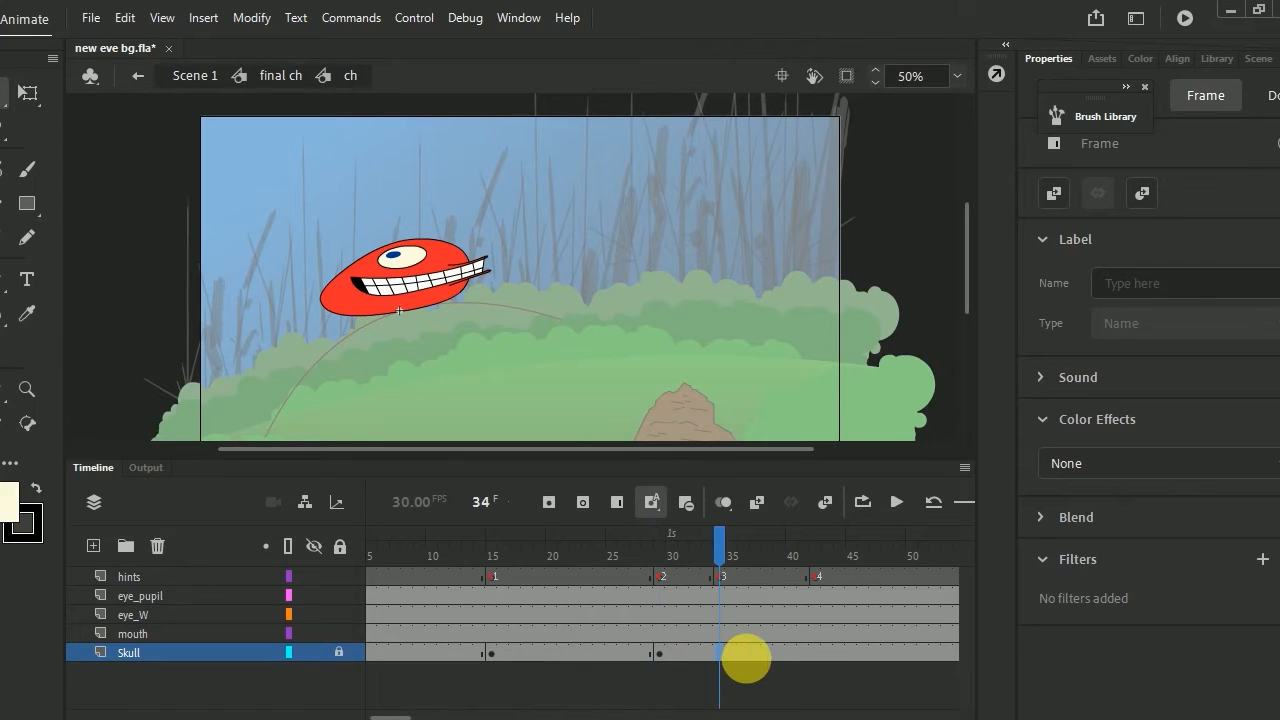
pyautogui.click(813, 655)
pyautogui.press('F6')
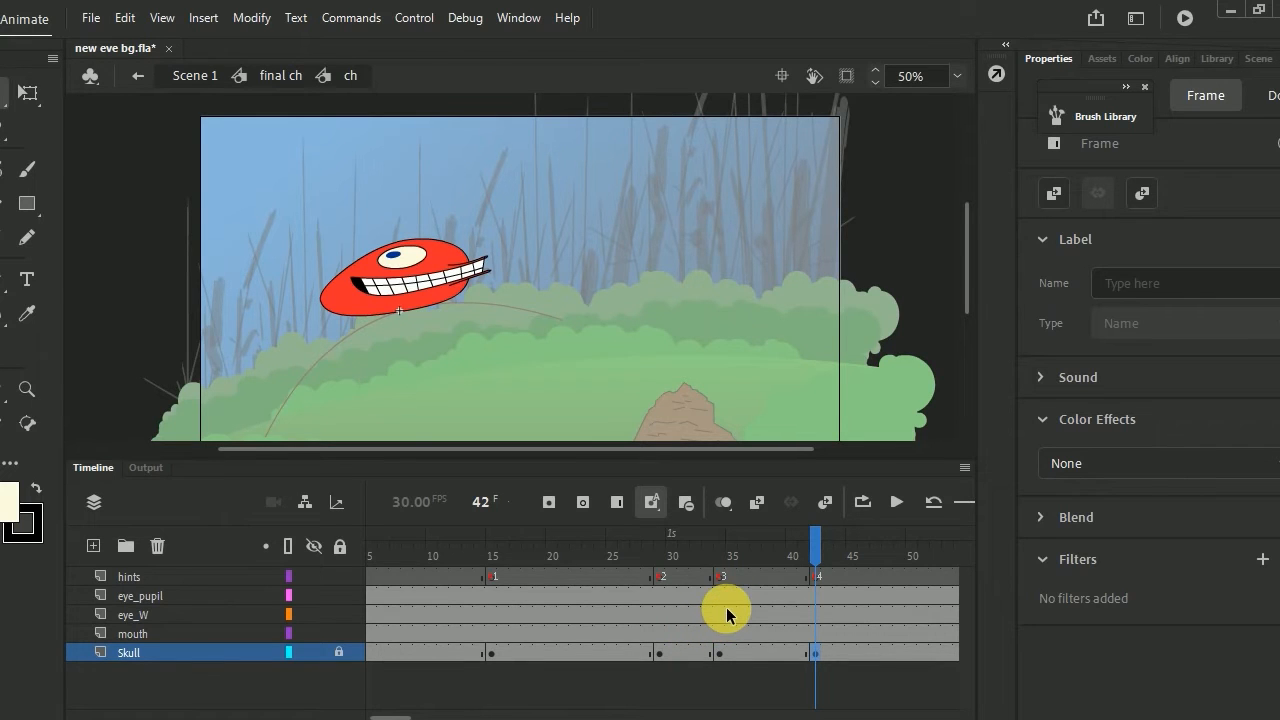
# Return to final ch and reopen the ch instance from the frame 29 keyframe of Final_Ch.
pyautogui.click(285, 76)
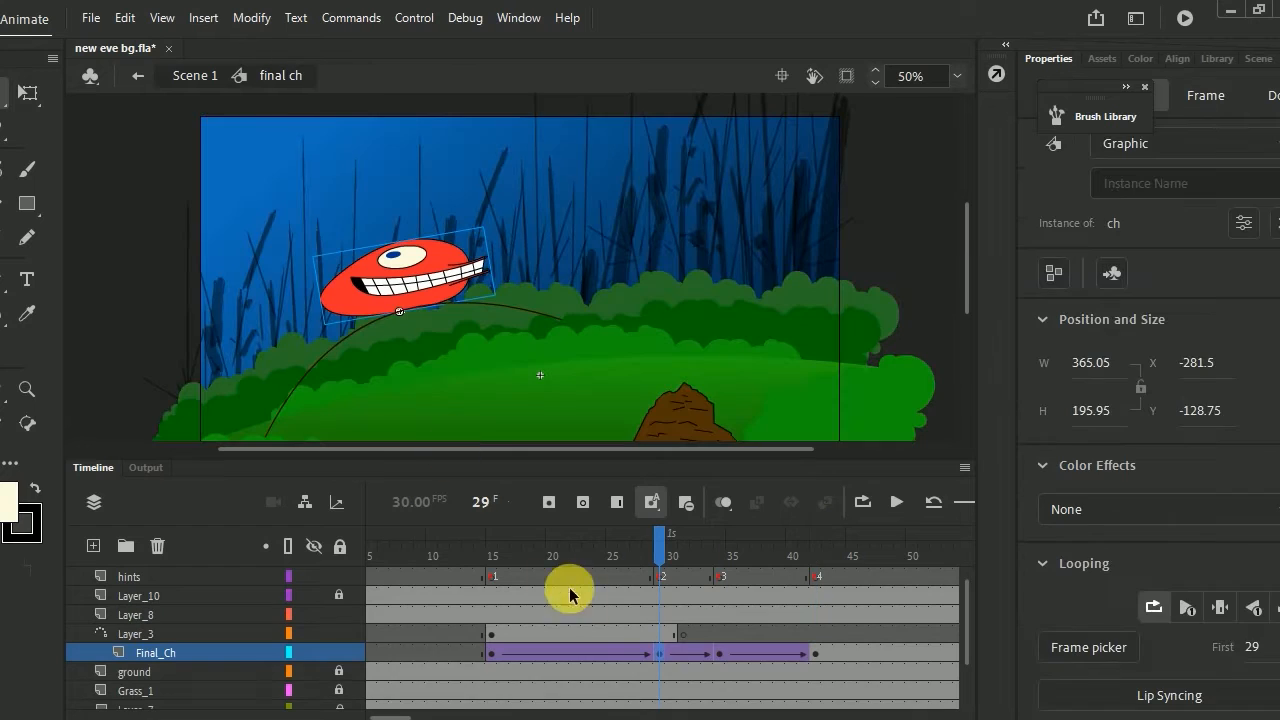
pyautogui.click(654, 655)
pyautogui.click(658, 670)
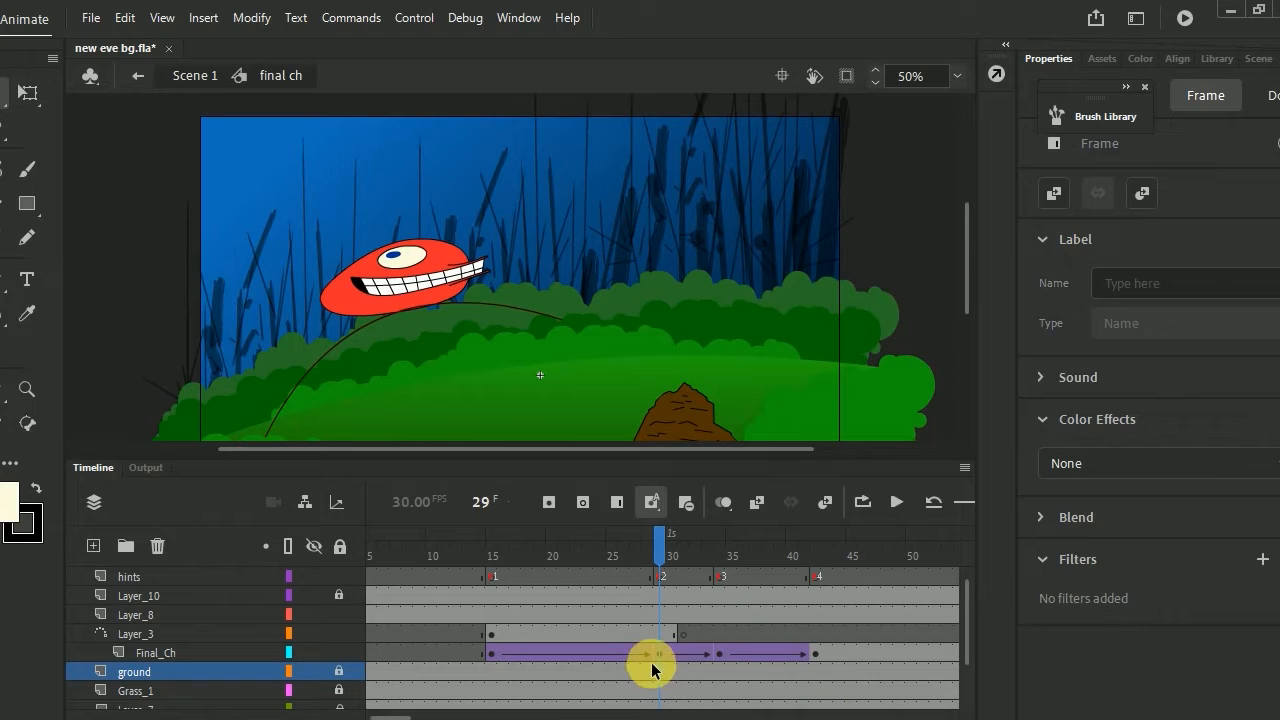
pyautogui.click(663, 655)
pyautogui.doubleClick(452, 255)
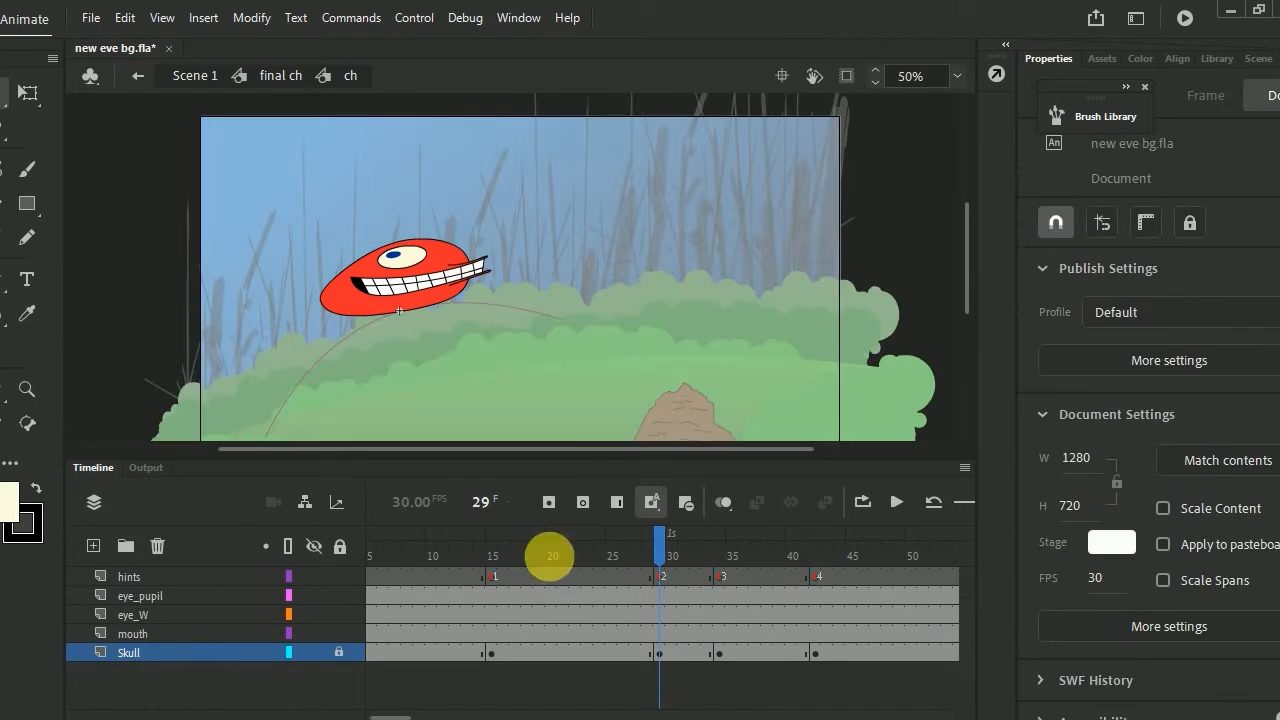
# Unlock the Skull layer and reshape the skull at frame 29, pulling its rear corner downward and bulging its upper outline.
pyautogui.click(661, 653)
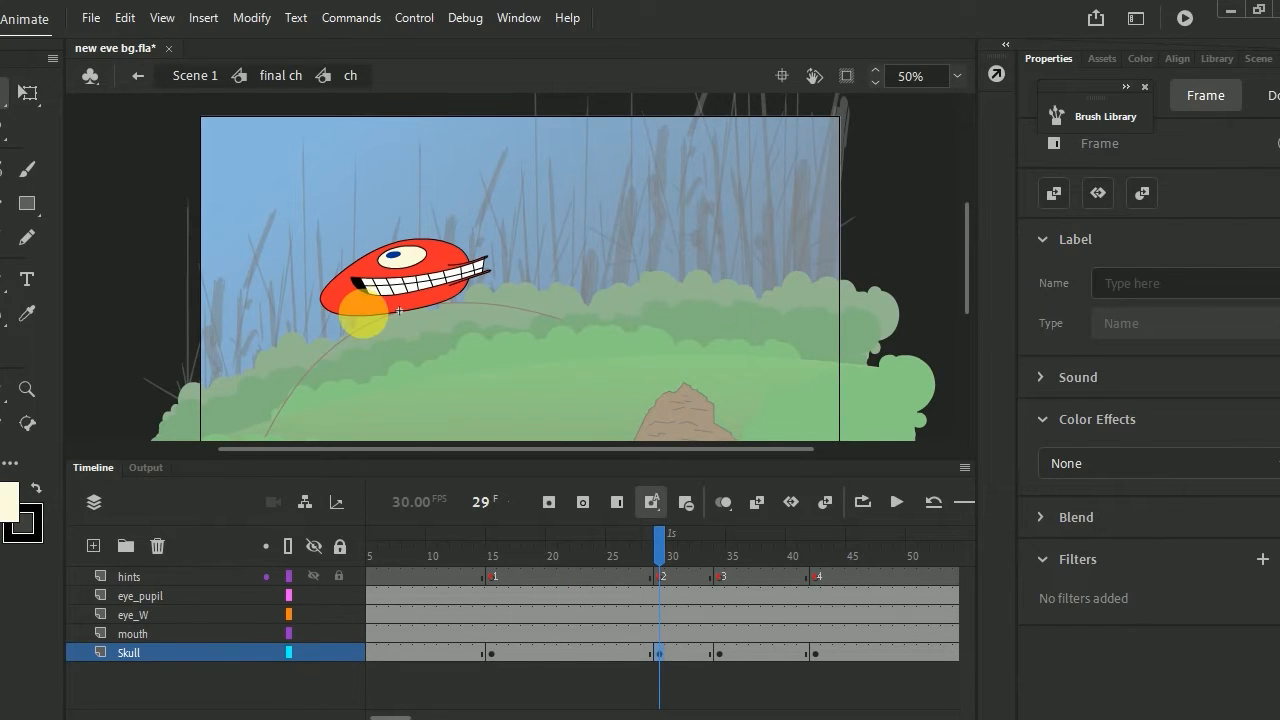
pyautogui.click(365, 313)
pyautogui.click(660, 653)
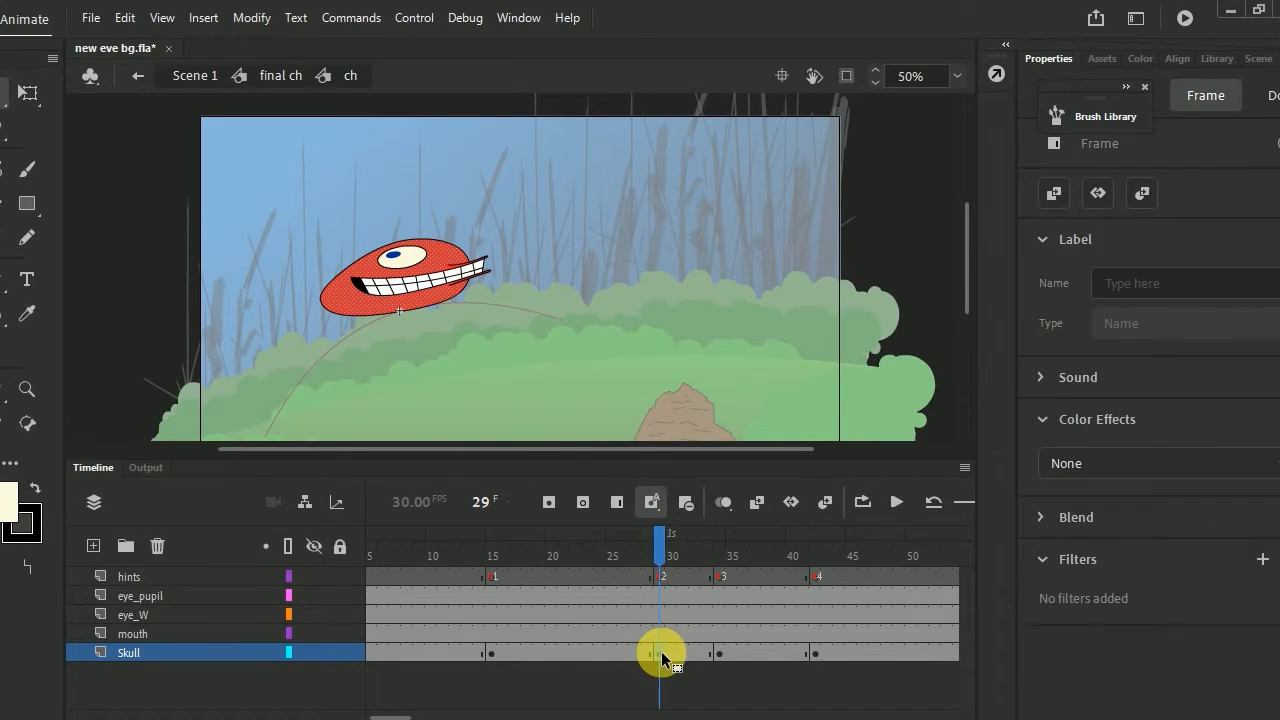
pyautogui.click(433, 198)
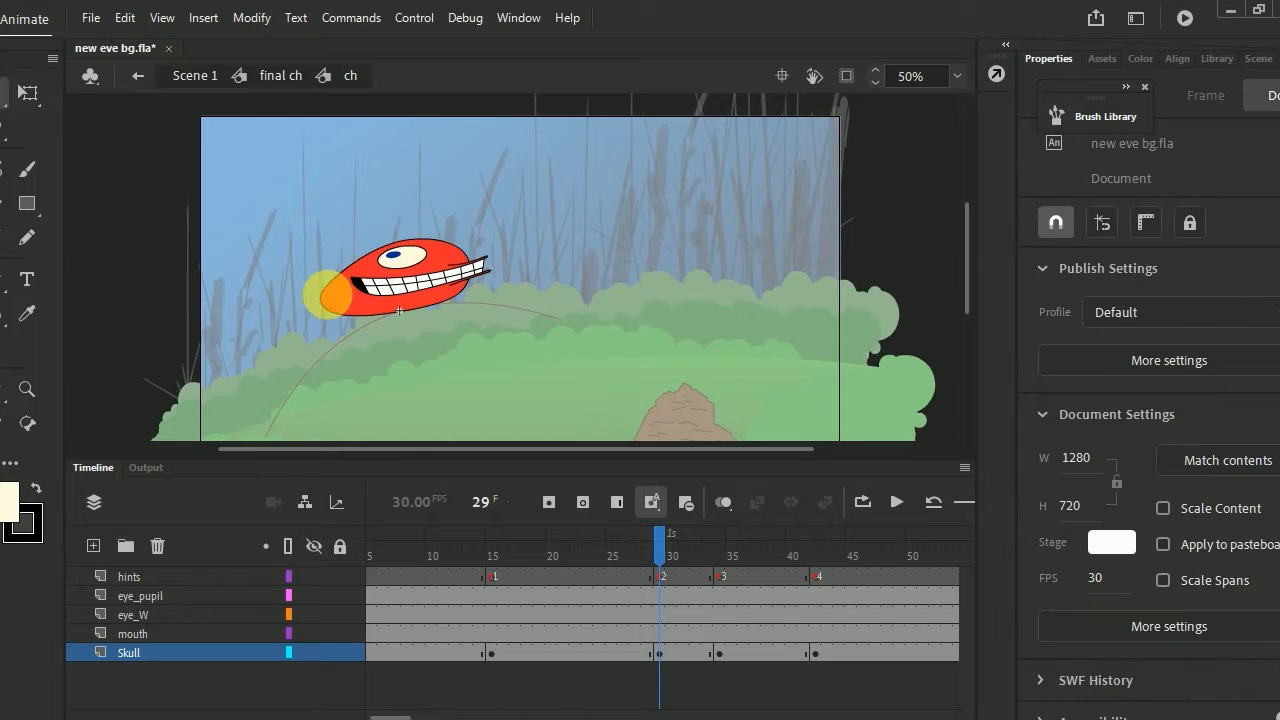
pyautogui.moveTo(310, 319); pyautogui.dragTo(424, 229)
pyautogui.hotkey('ctrl', 'z')
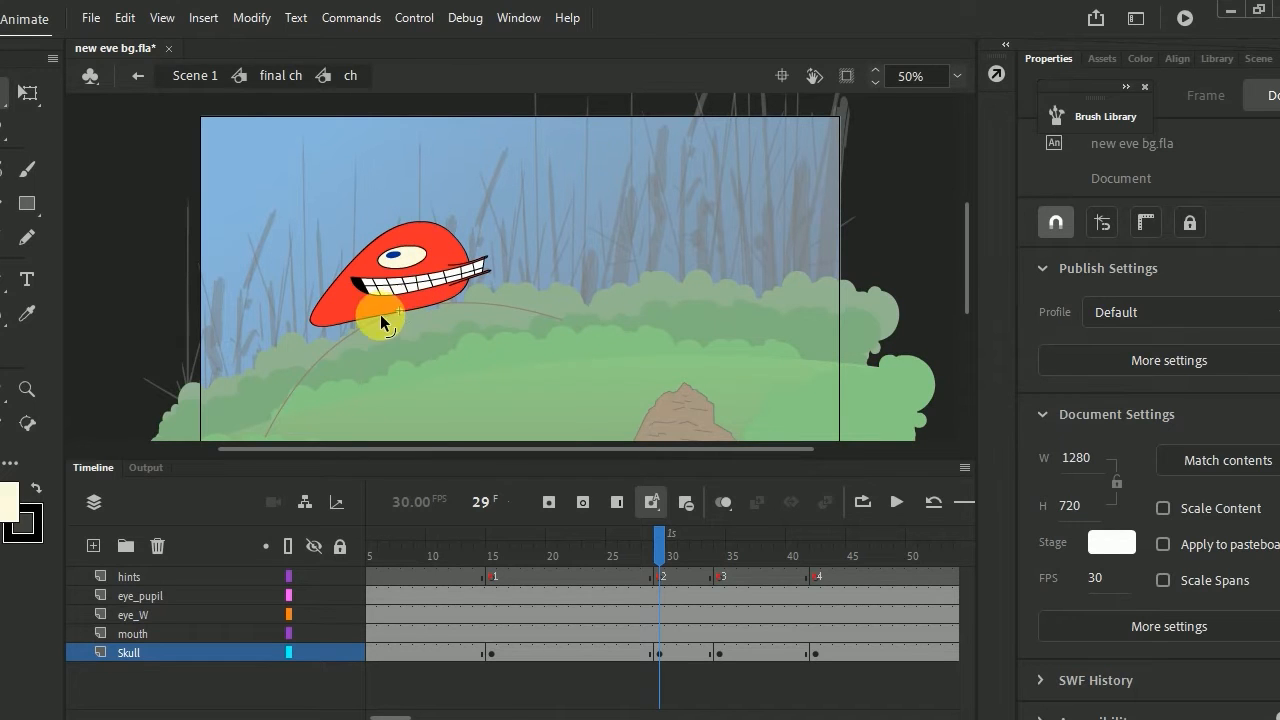
pyautogui.moveTo(316, 322); pyautogui.dragTo(353, 256)
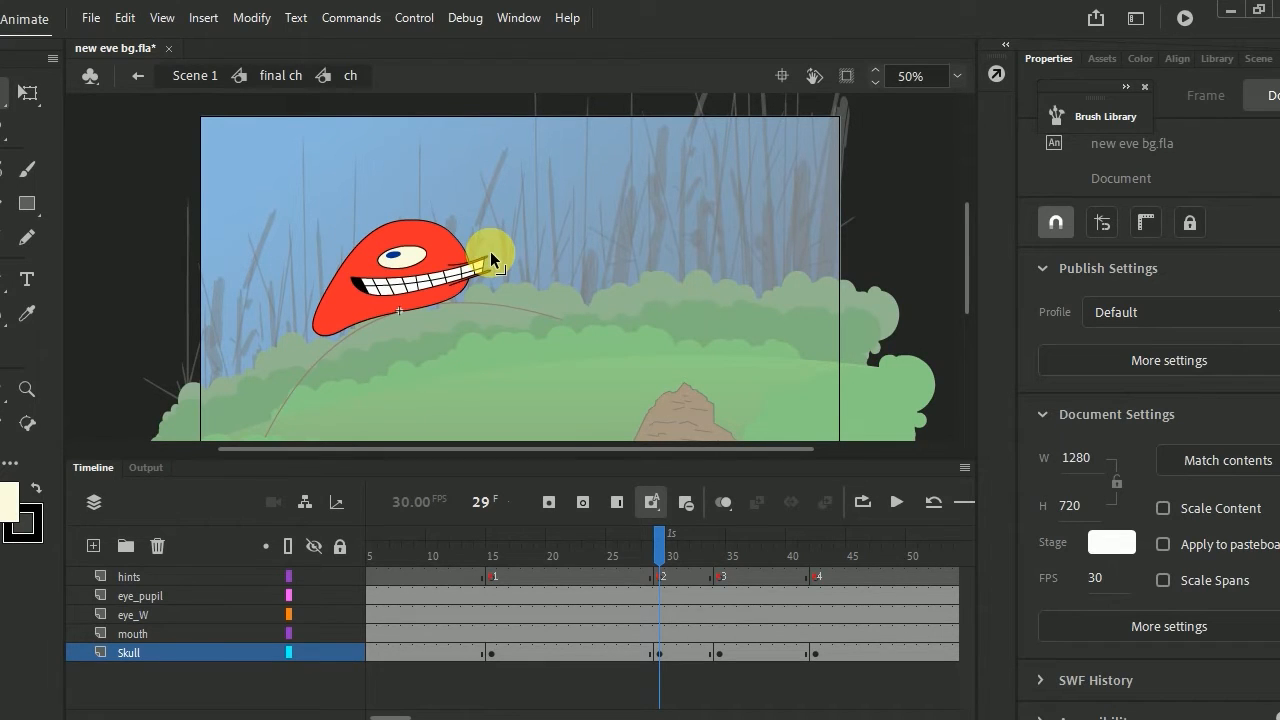
# Create a shape tween on the Skull layer between the frame 15 and frame 29 keyframes.
pyautogui.moveTo(655, 550); pyautogui.dragTo(645, 553)
pyautogui.moveTo(657, 562); pyautogui.dragTo(660, 566)
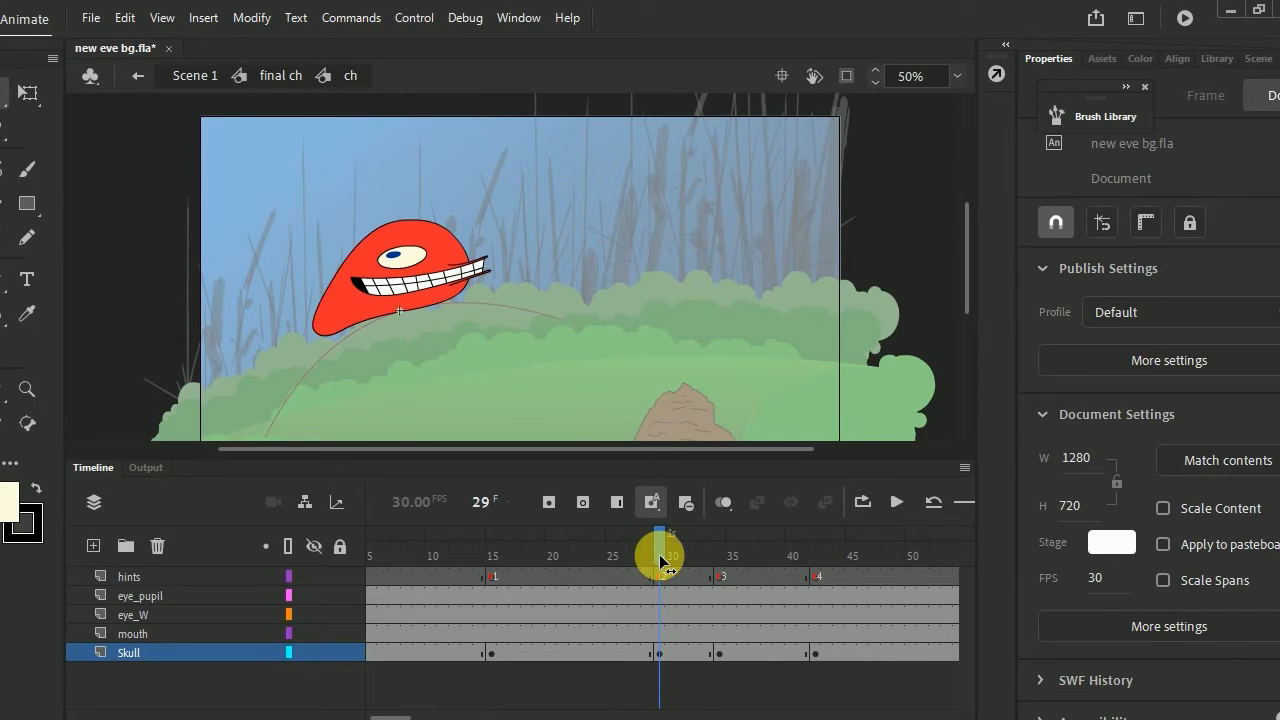
pyautogui.rightClick(641, 651)
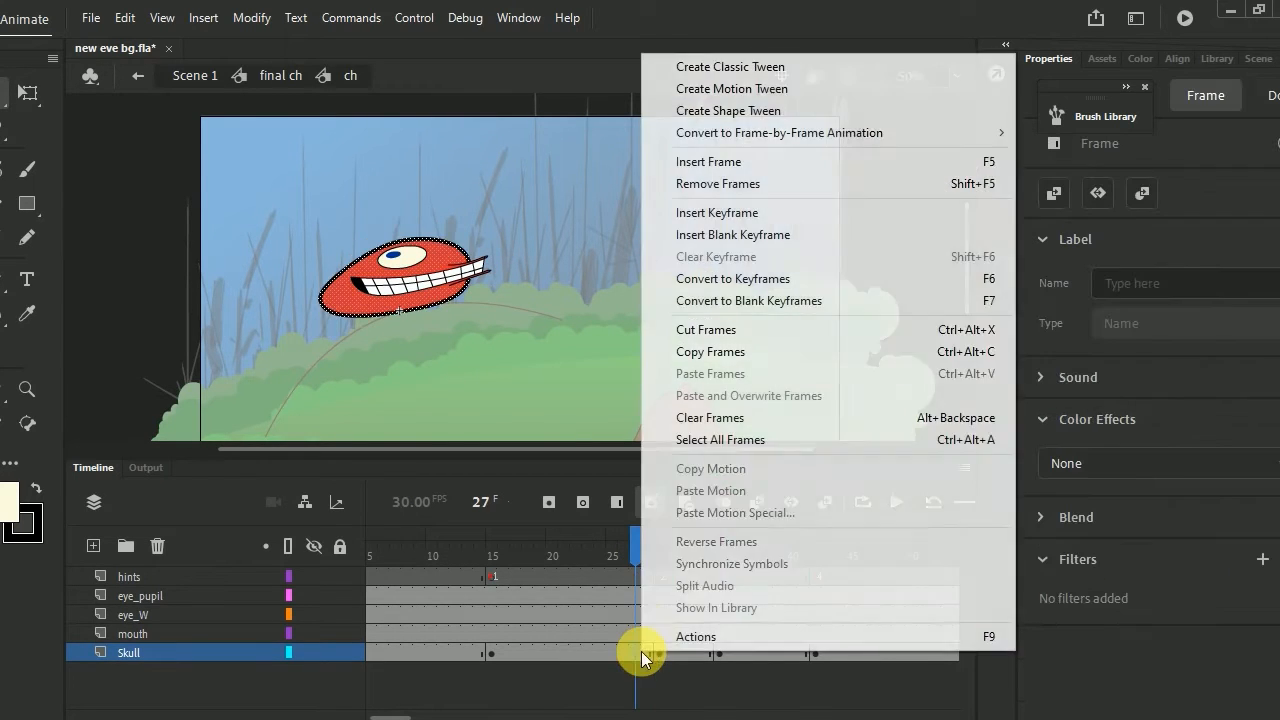
pyautogui.click(733, 110)
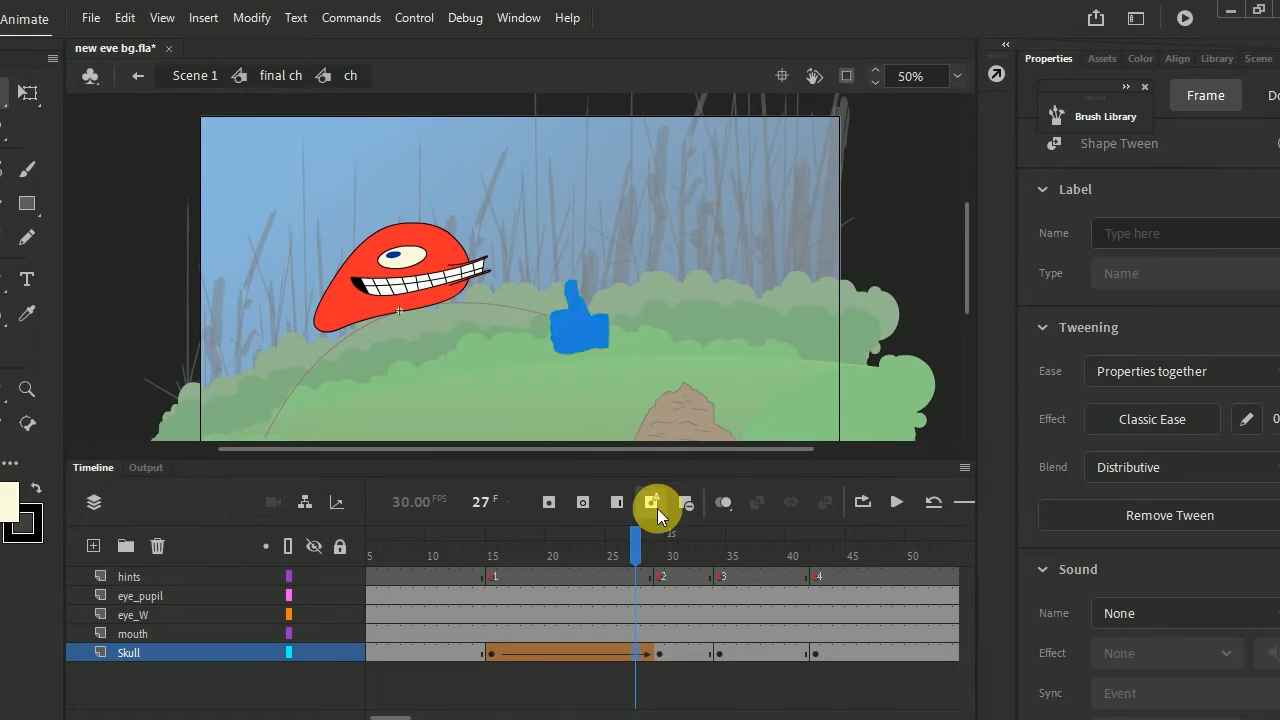
# Compare the skull shapes at frames 15 and 29, and return to final ch to preview the motion back to frame 15.
pyautogui.click(491, 654)
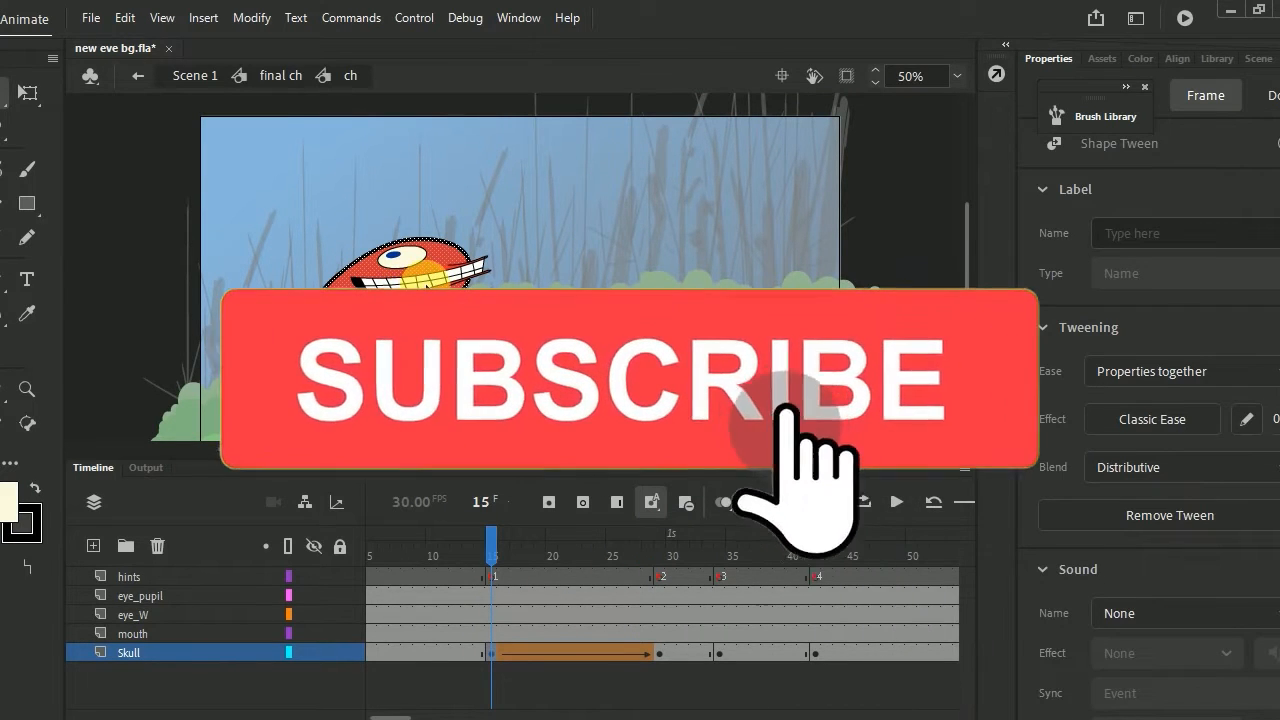
pyautogui.click(658, 650)
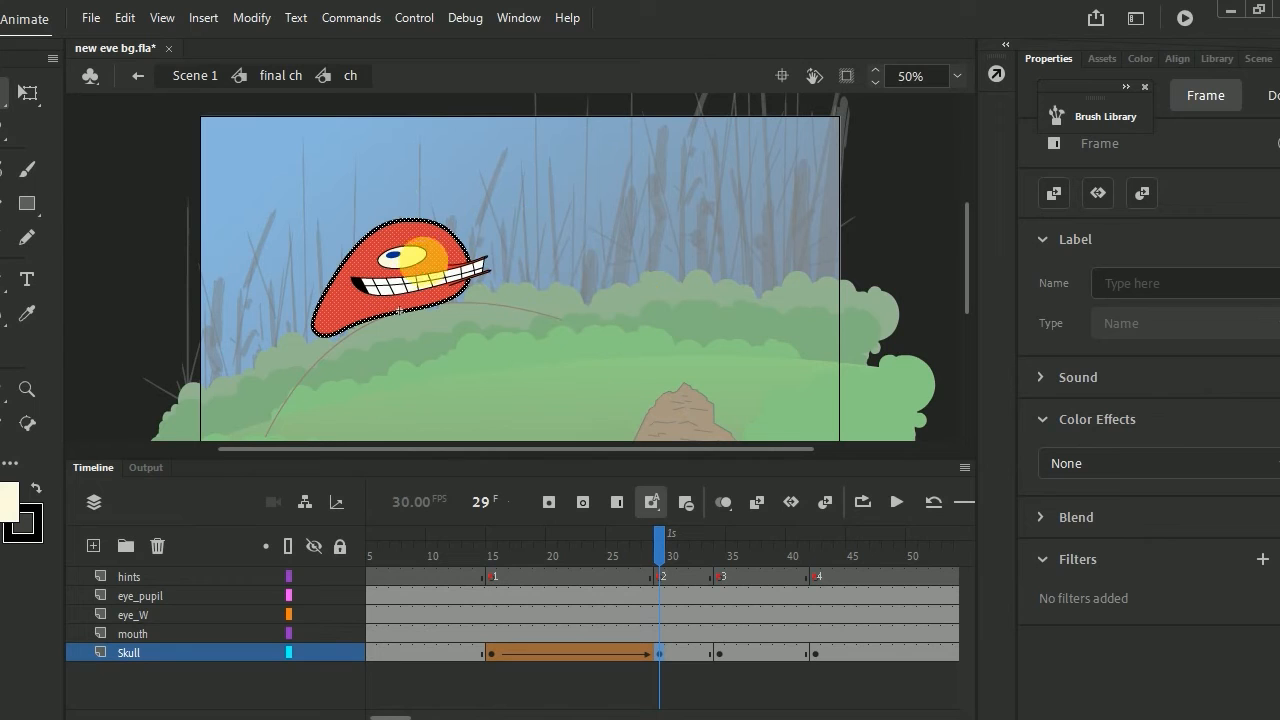
pyautogui.moveTo(655, 545); pyautogui.dragTo(663, 580)
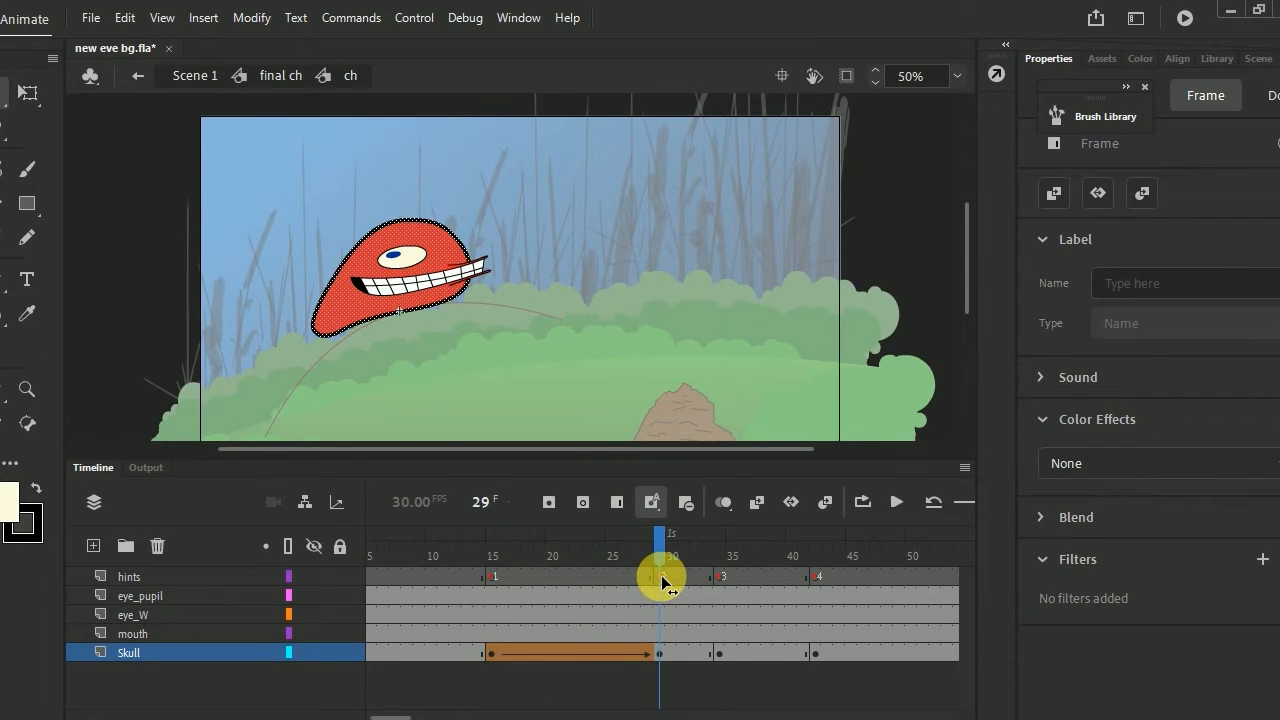
pyautogui.click(281, 76)
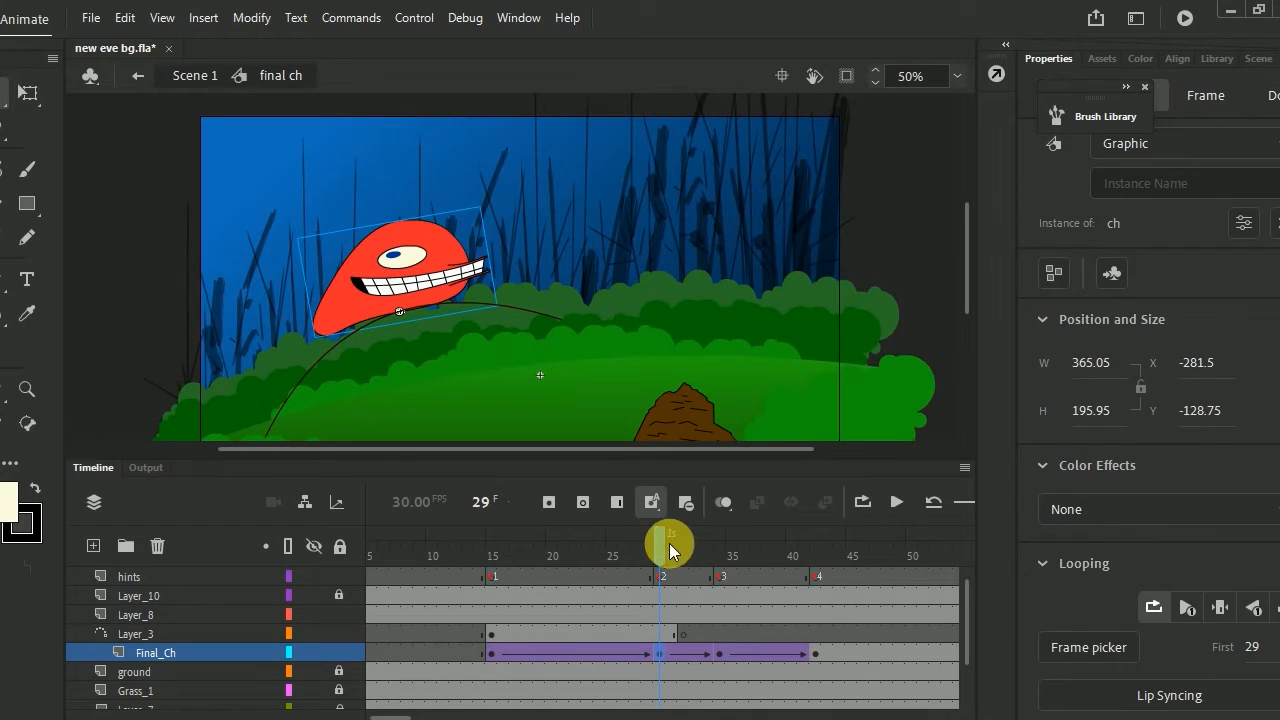
pyautogui.moveTo(646, 542); pyautogui.dragTo(491, 680)
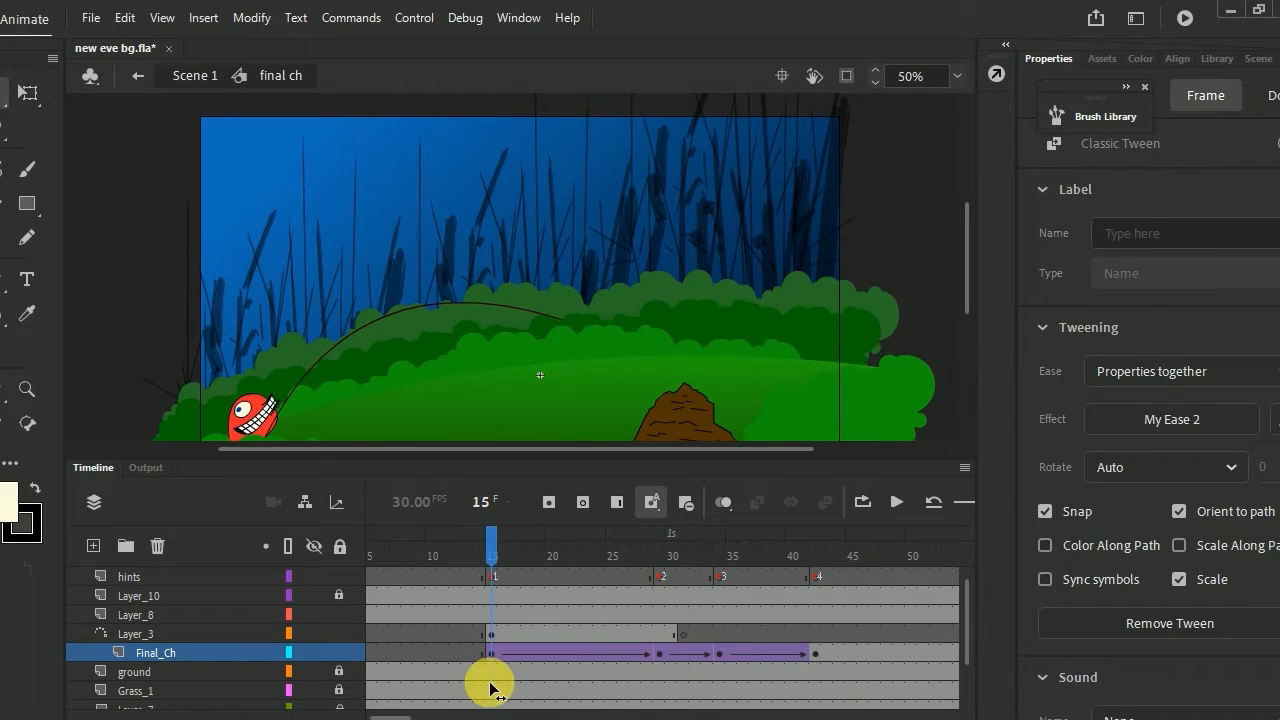
# Enter the ch instance from the frame 15 keyframe of Final_Ch.
pyautogui.click(340, 360)
pyautogui.moveTo(350, 370); pyautogui.dragTo(552, 200)
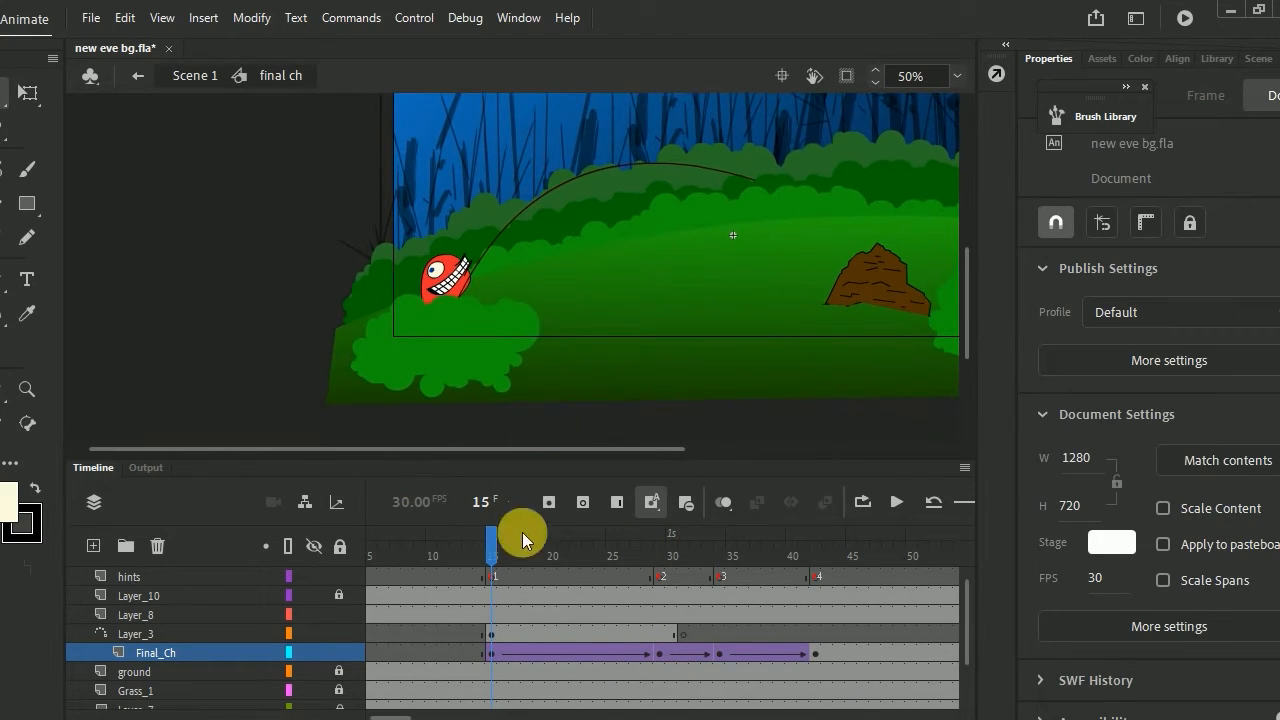
pyautogui.click(490, 655)
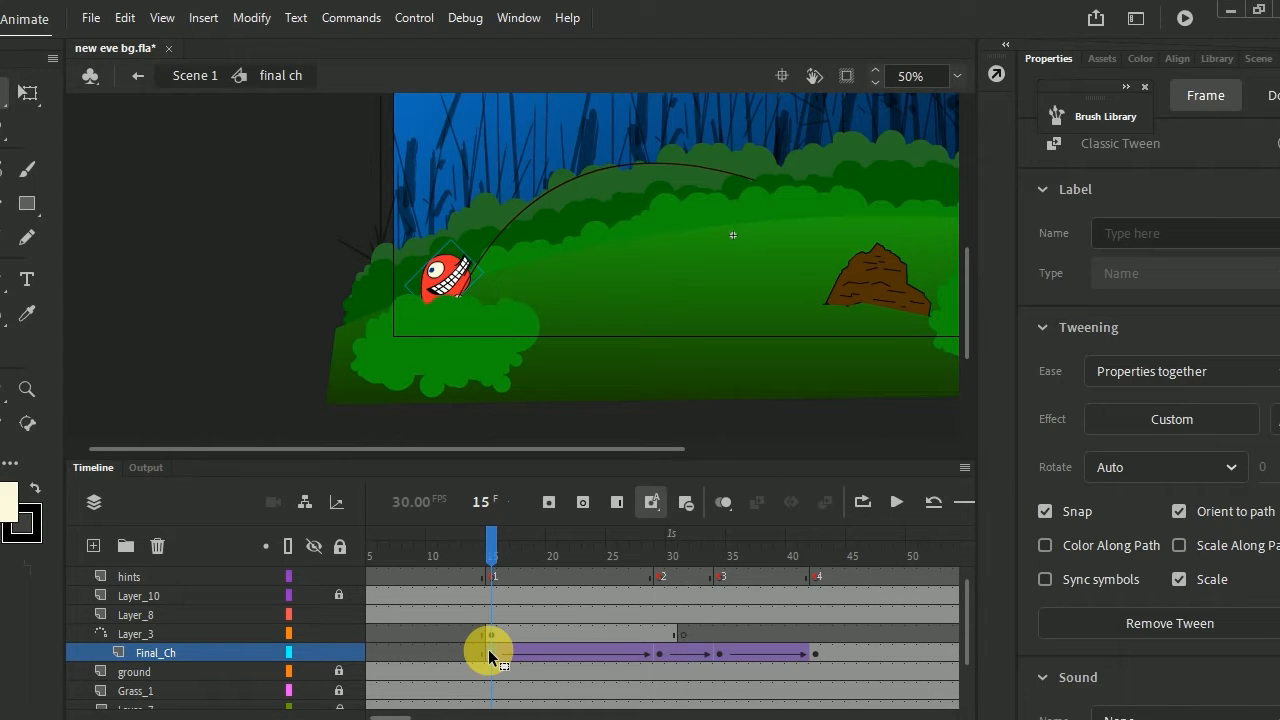
pyautogui.doubleClick(445, 275)
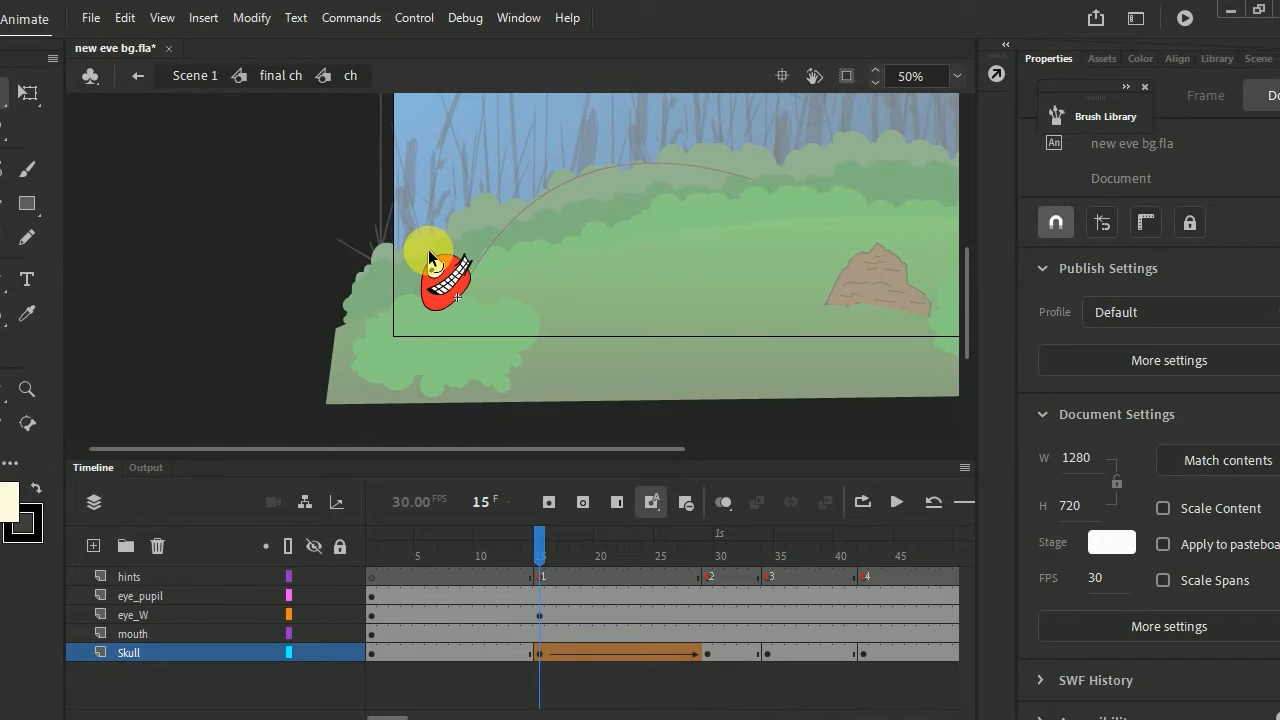
# Undo the eye_W keyframe at frame 15 and preview the Skull shape tween between frames 15 and 29.
pyautogui.hotkey('ctrl', 'z')
pyautogui.moveTo(540, 546); pyautogui.dragTo(710, 595)
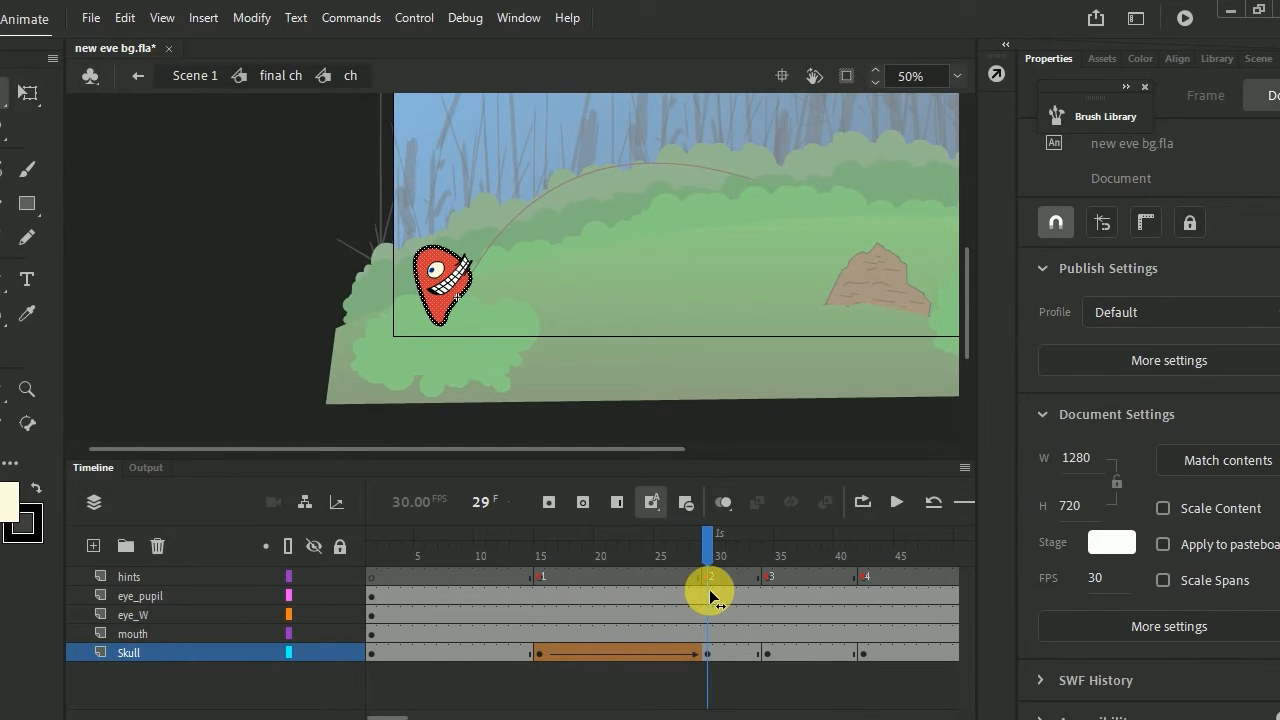
pyautogui.moveTo(710, 595); pyautogui.dragTo(543, 628)
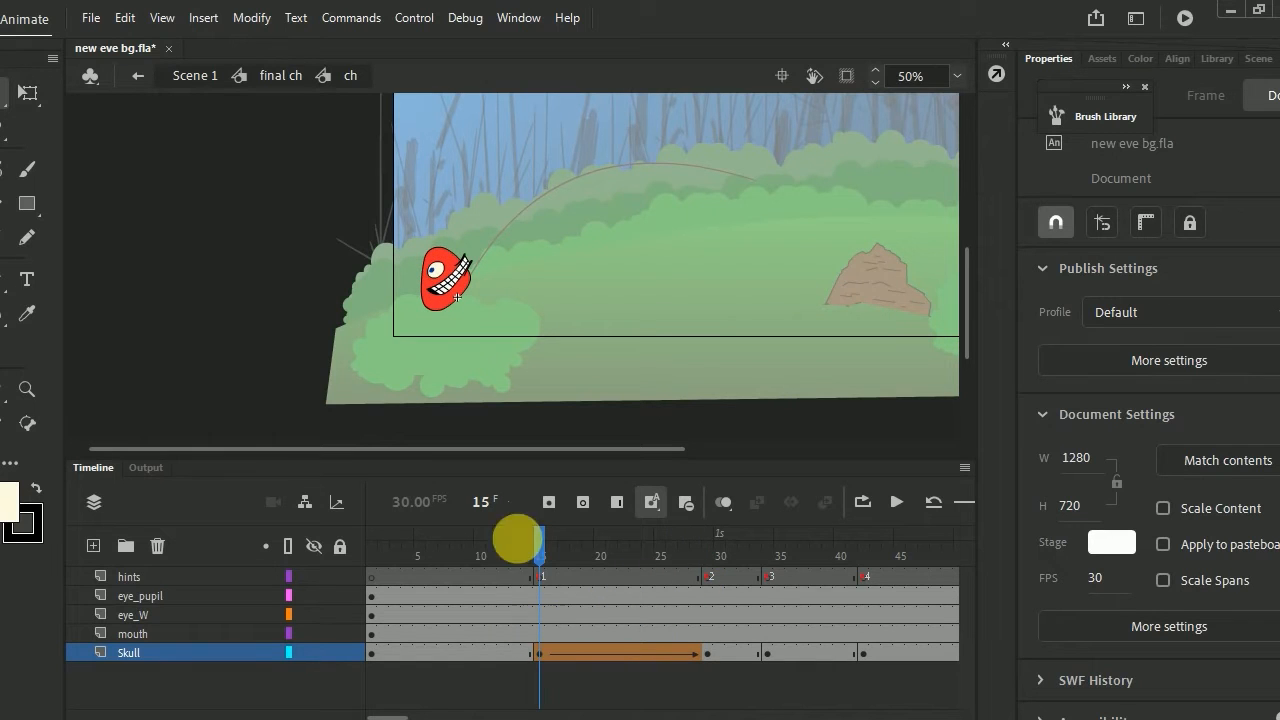
# Return to final ch and enter the ch instance from the frame 34 keyframe of Final_Ch.
pyautogui.click(283, 76)
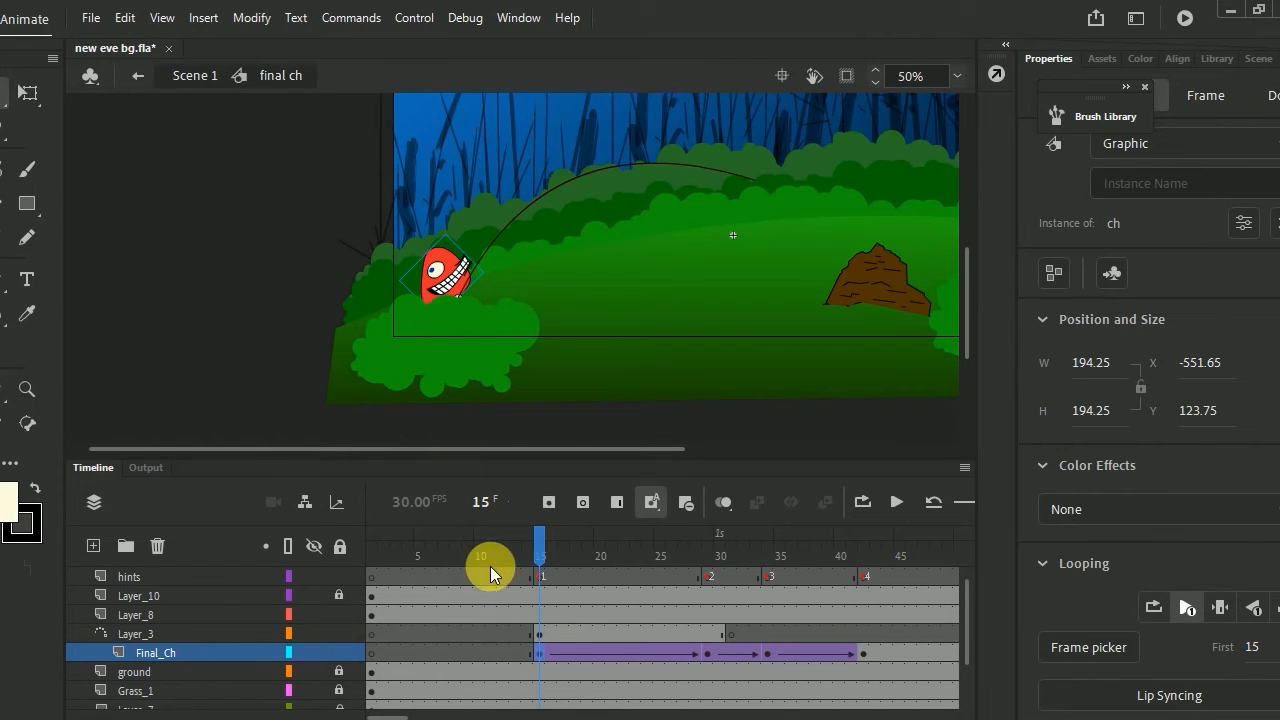
pyautogui.moveTo(528, 557); pyautogui.dragTo(716, 565)
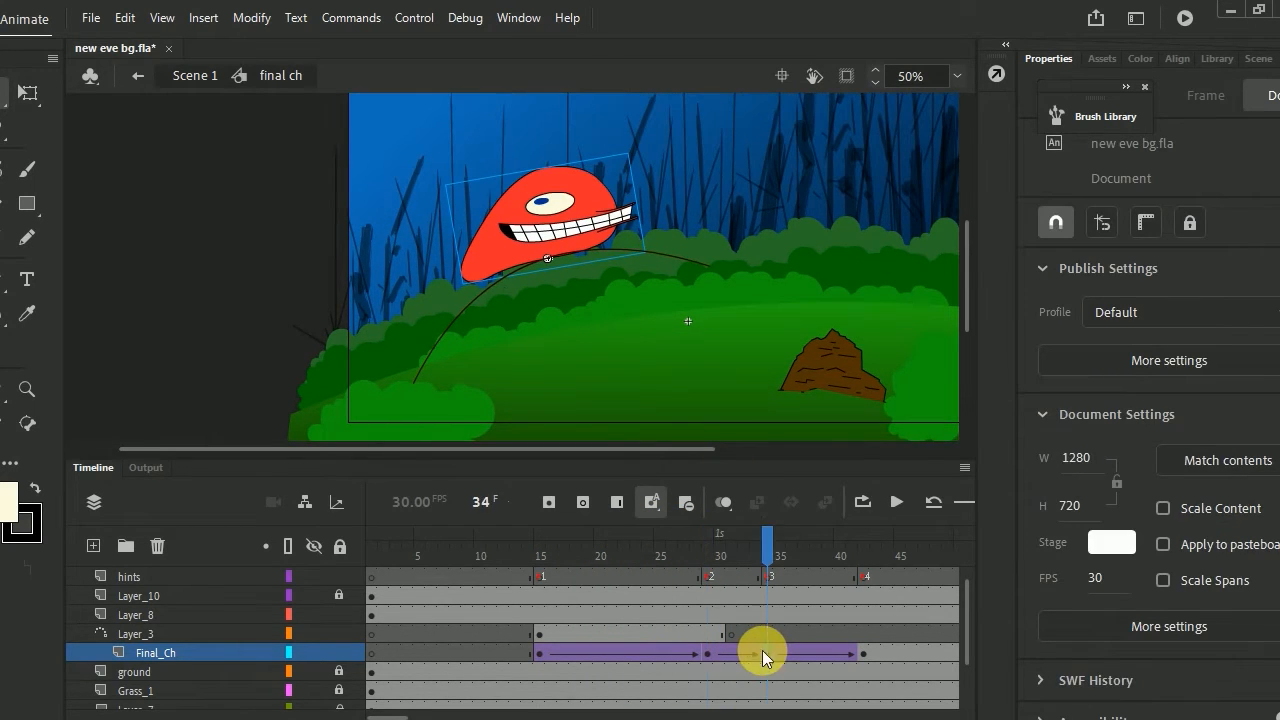
pyautogui.click(762, 653)
pyautogui.moveTo(737, 280); pyautogui.dragTo(697, 312)
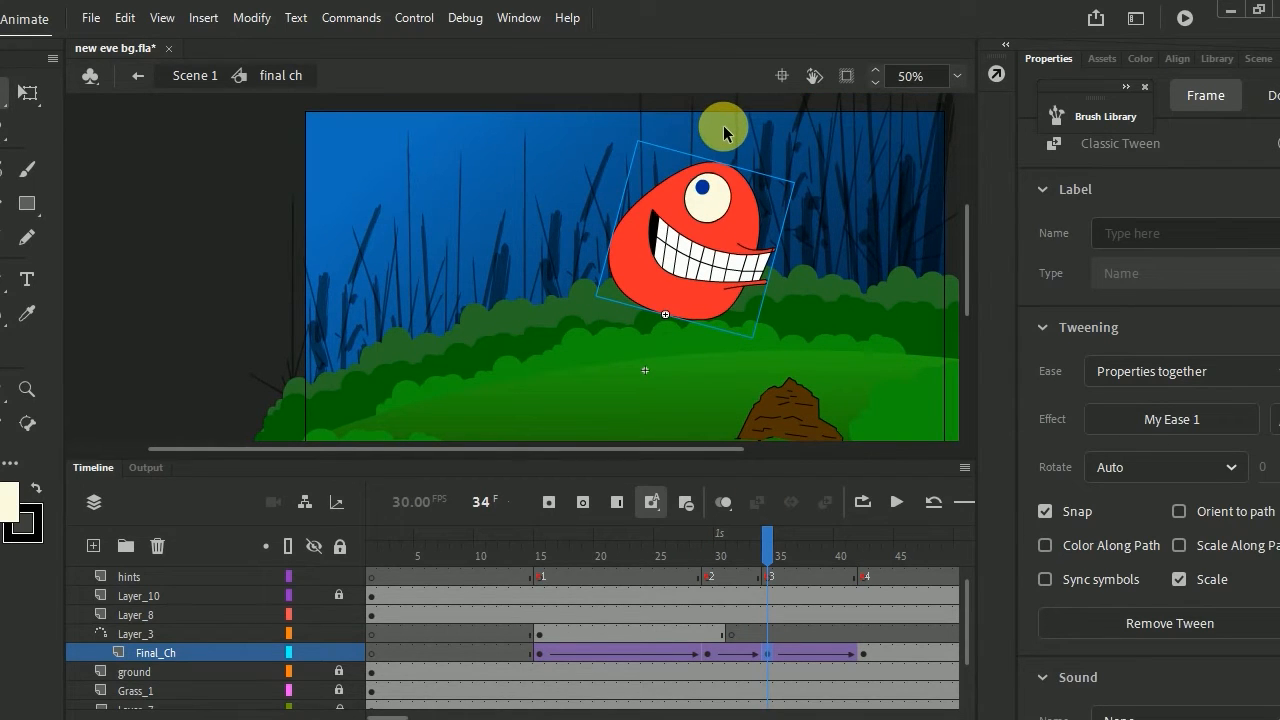
pyautogui.doubleClick(716, 271)
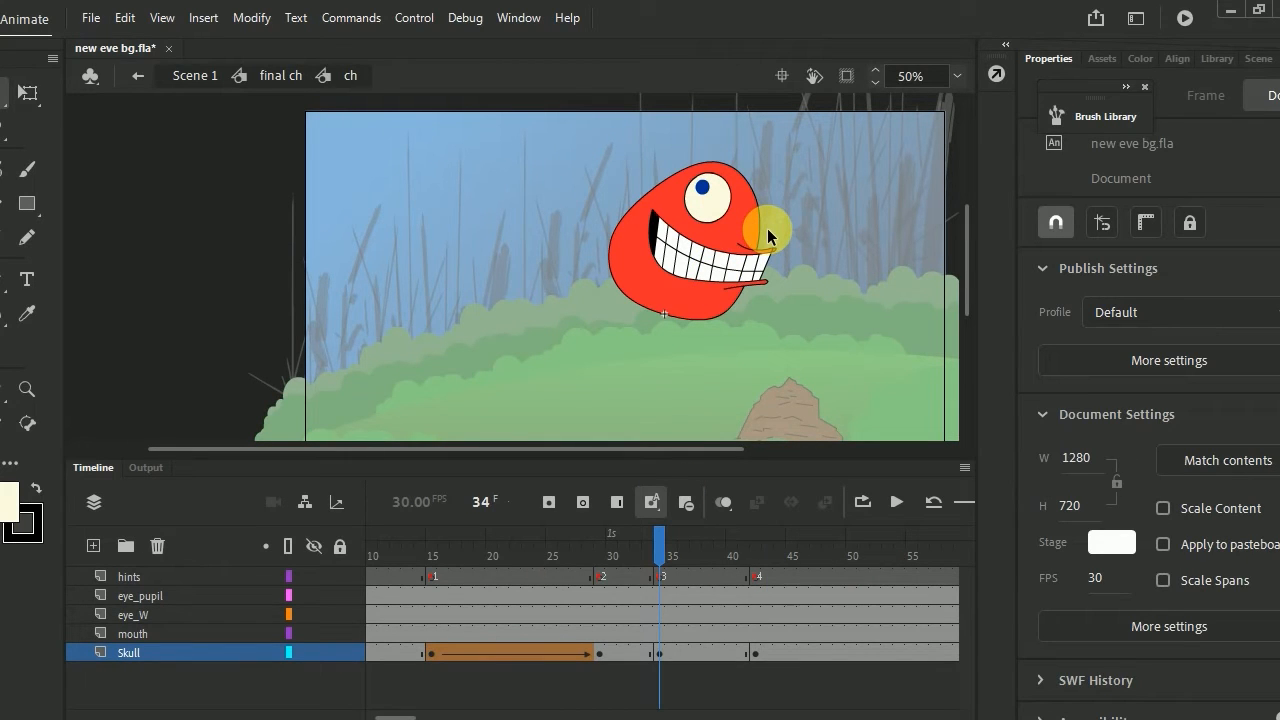
# Reshape the skull at frame 34 with a raised top and pushed-in underside, and shape-tween it from frame 29.
pyautogui.moveTo(717, 160); pyautogui.dragTo(717, 153)
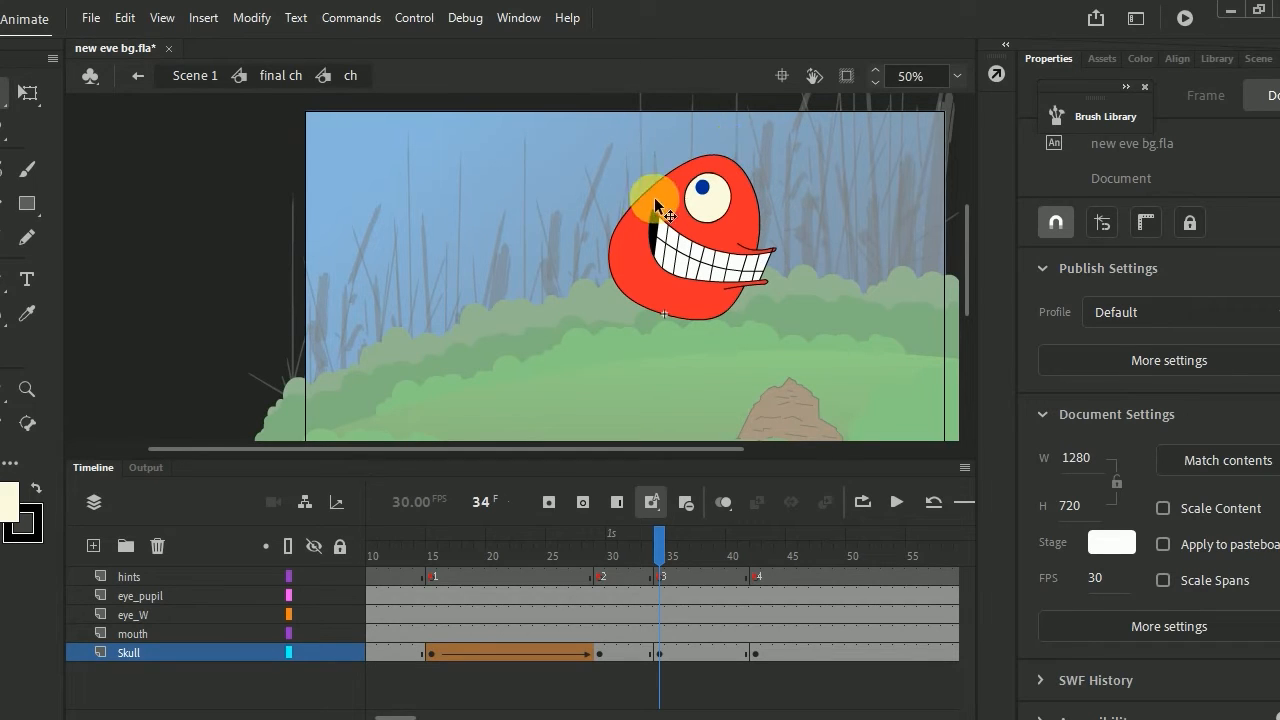
pyautogui.moveTo(651, 316); pyautogui.dragTo(655, 294)
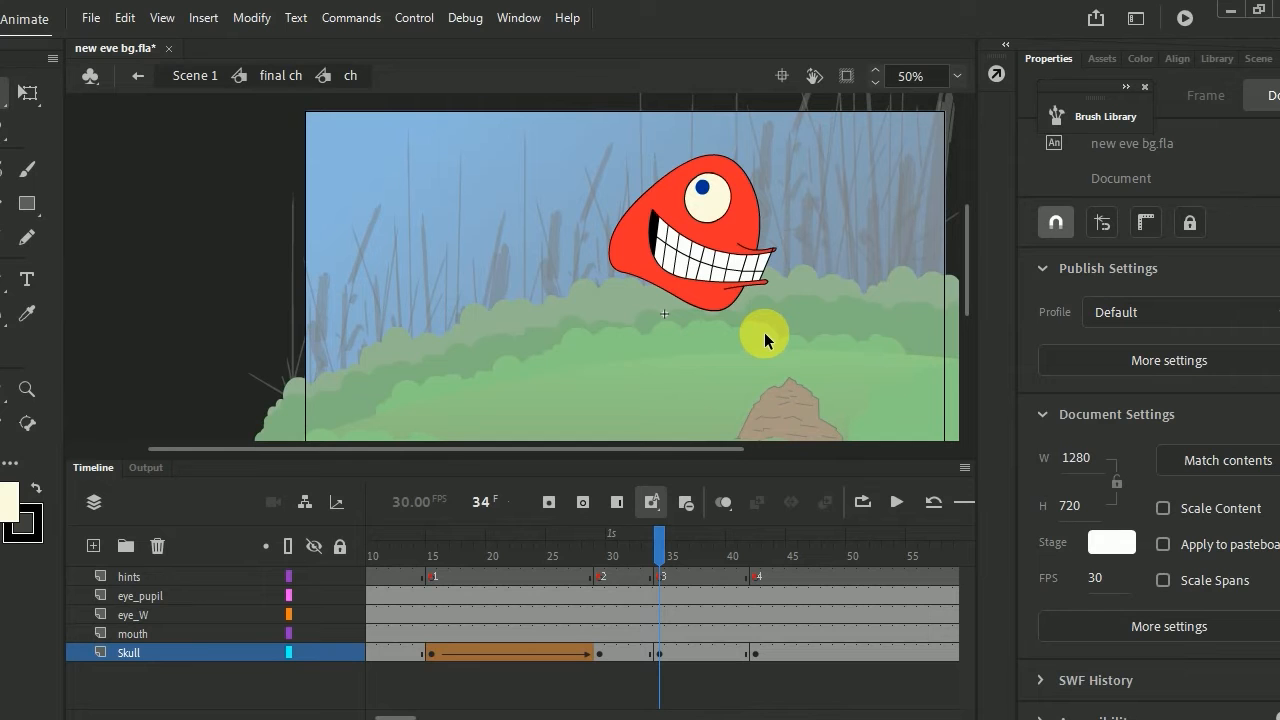
pyautogui.rightClick(633, 653)
pyautogui.click(720, 117)
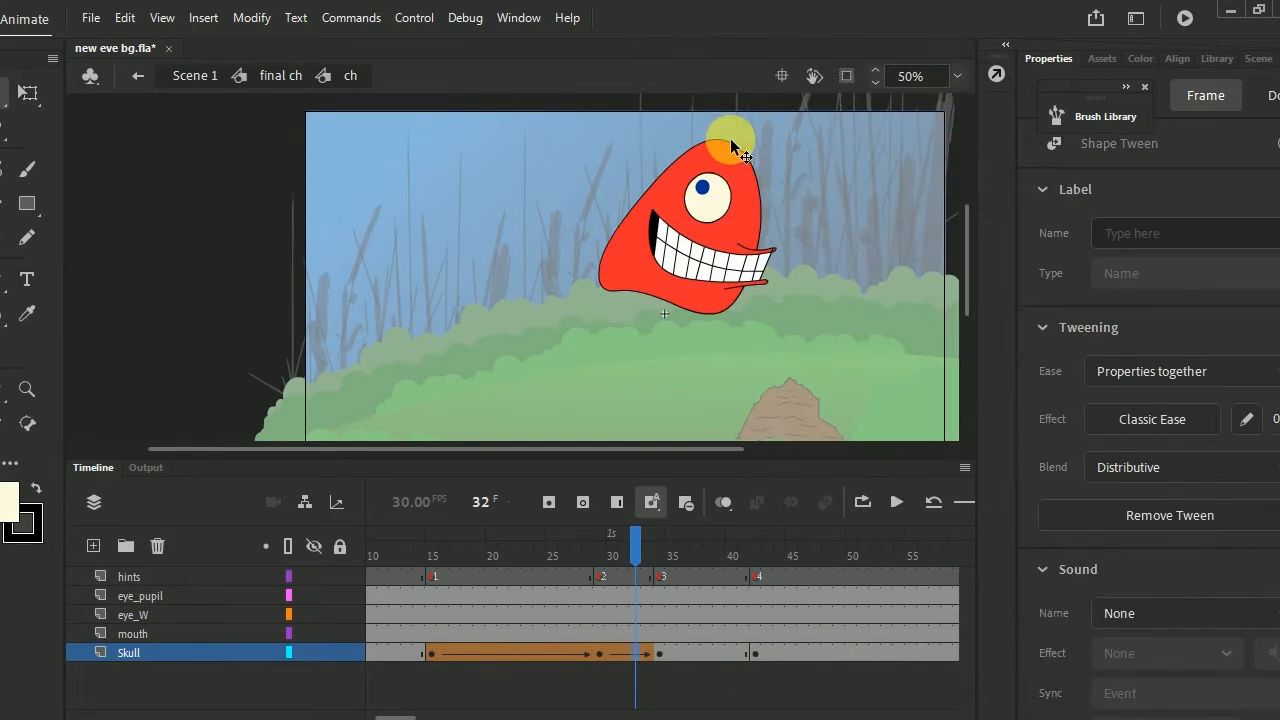
pyautogui.moveTo(639, 560); pyautogui.dragTo(663, 606)
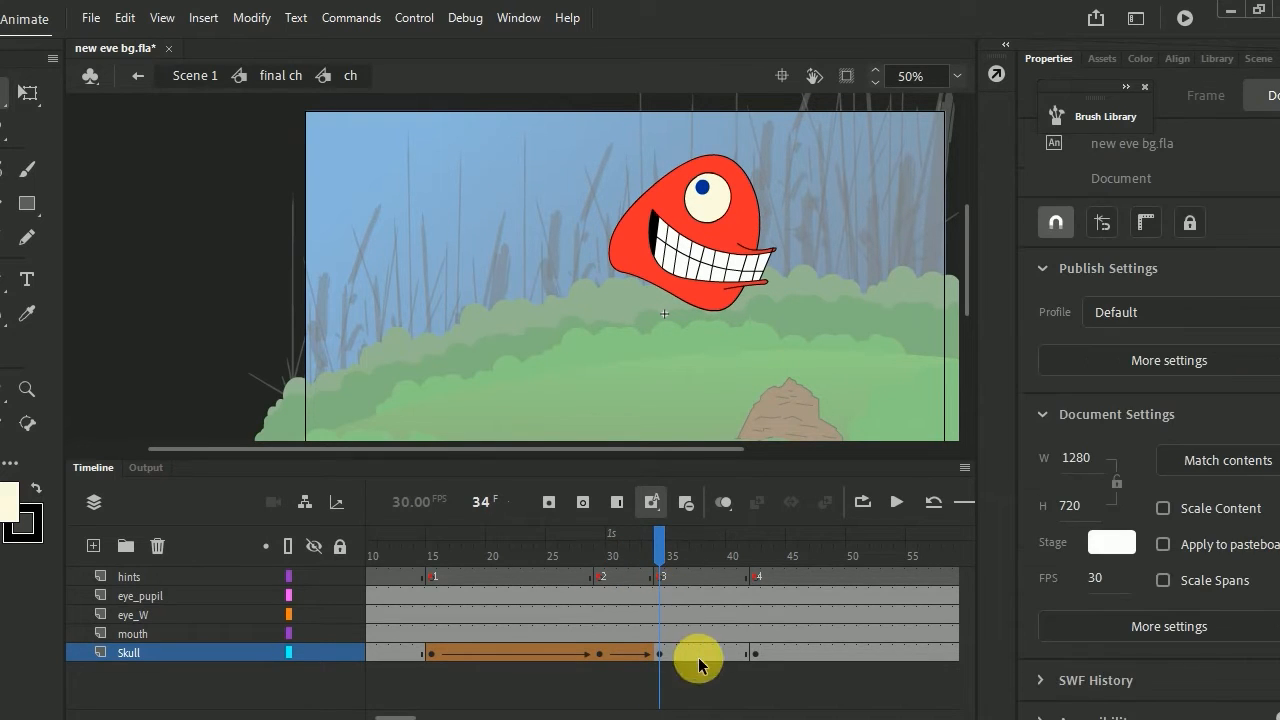
# Return to final ch and enter the ch instance from the frame 42 keyframe of Final_Ch.
pyautogui.click(295, 80)
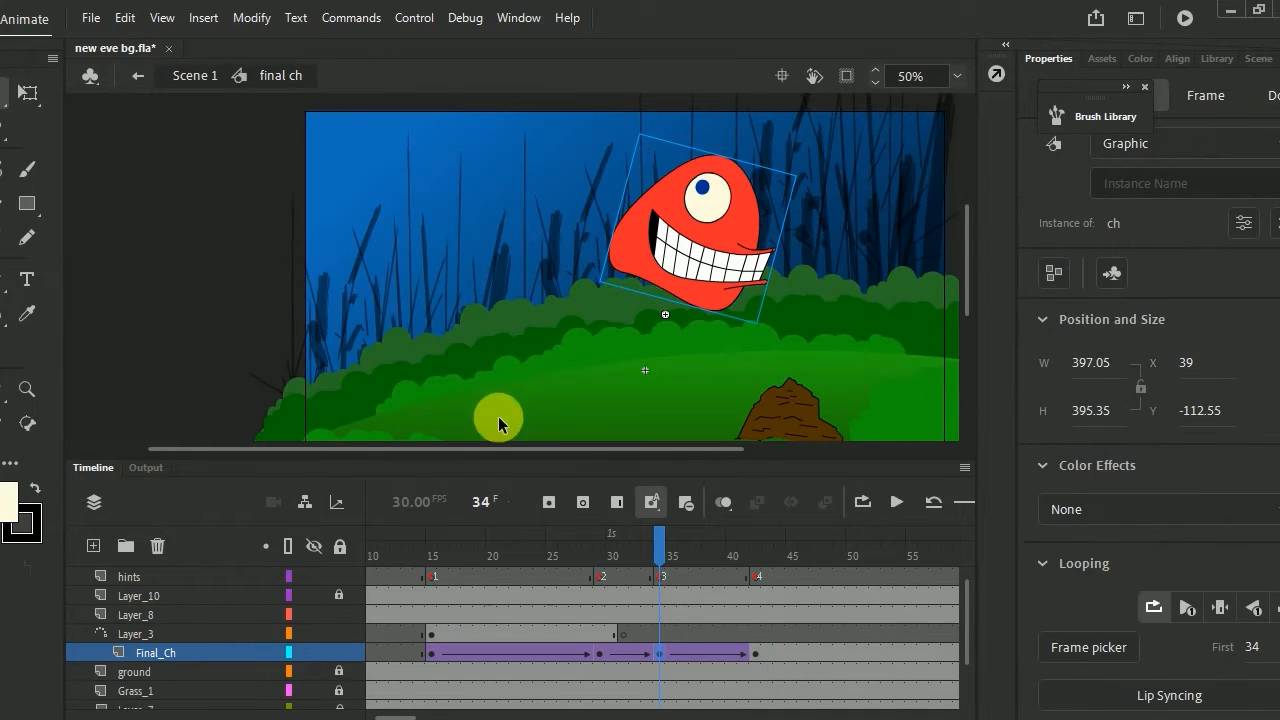
pyautogui.moveTo(668, 558); pyautogui.dragTo(753, 668)
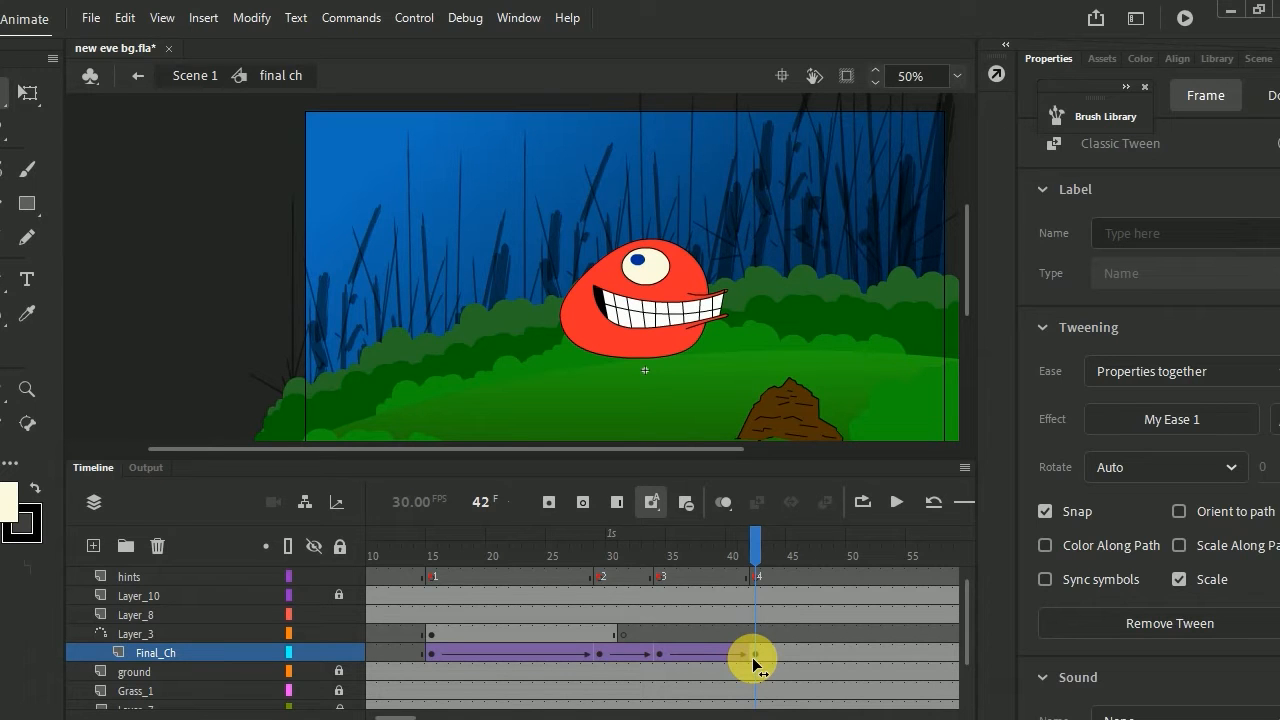
pyautogui.moveTo(757, 663); pyautogui.dragTo(750, 663)
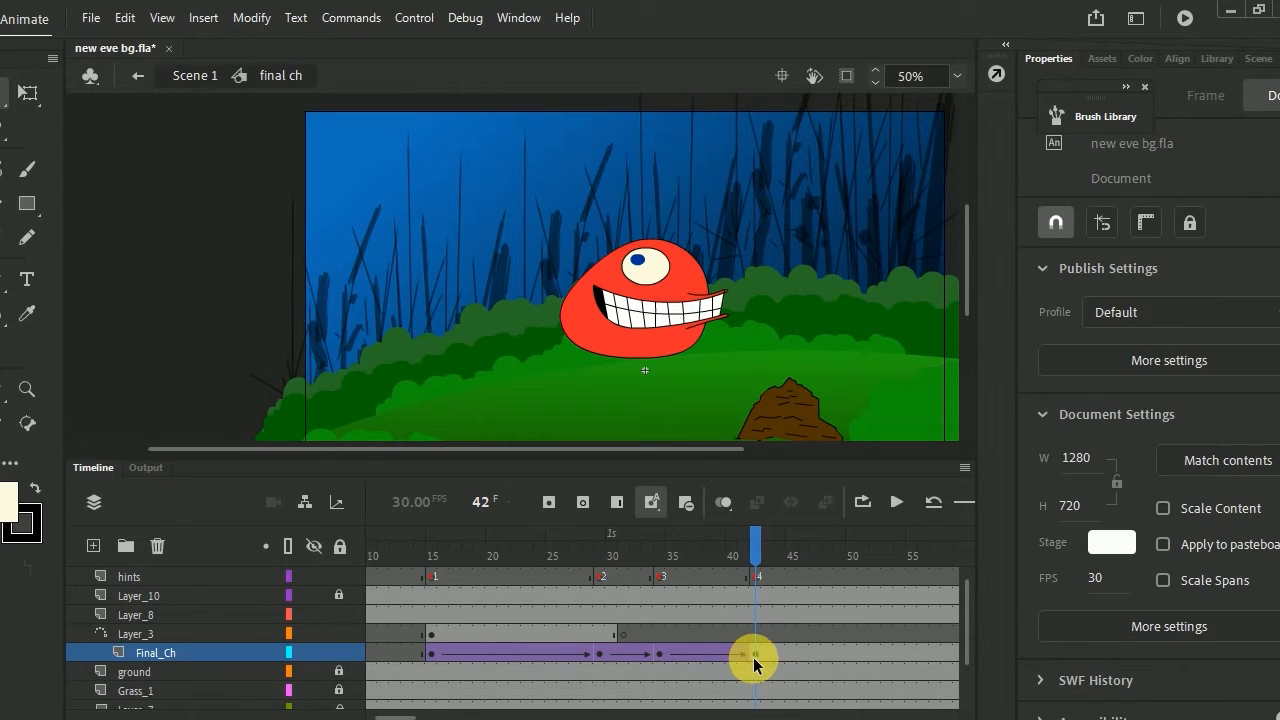
pyautogui.doubleClick(652, 335)
# Create a shape tween on the Skull layer between the frame 34 and frame 42 keyframes and preview it.
pyautogui.click(623, 652)
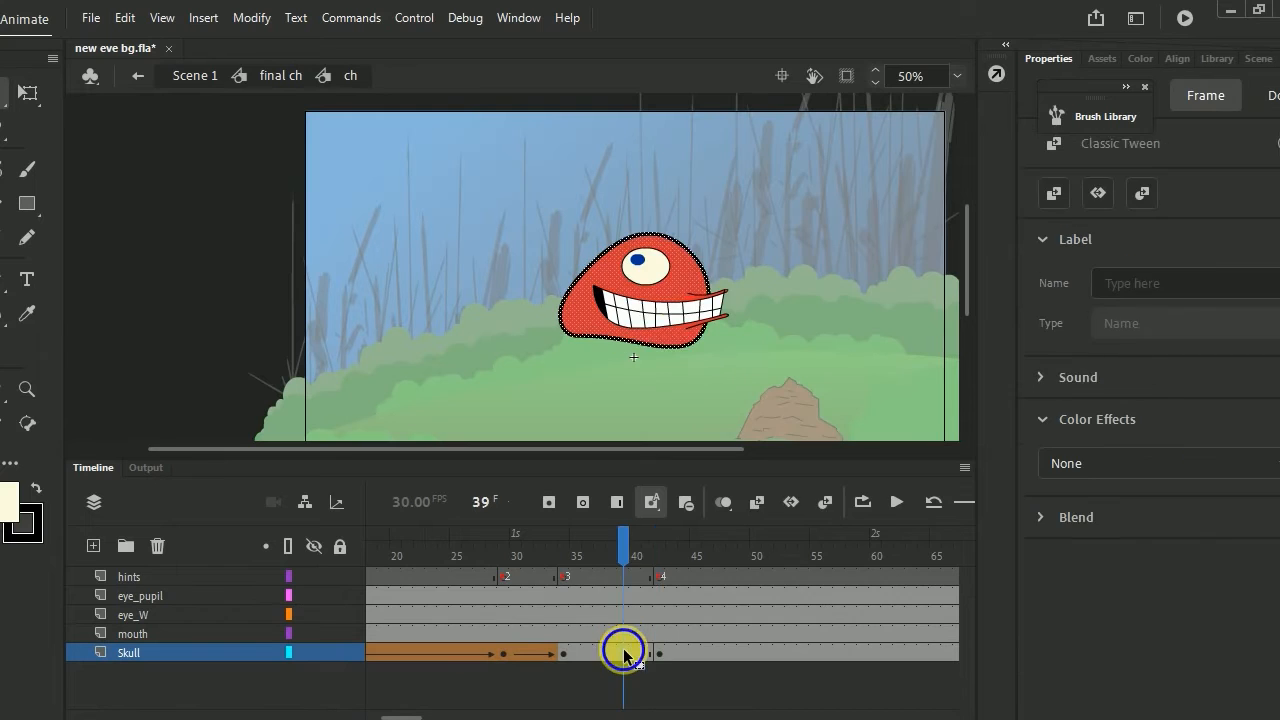
pyautogui.rightClick(623, 652)
pyautogui.click(738, 107)
pyautogui.moveTo(629, 548); pyautogui.dragTo(709, 657)
# Enter the ch instance from final ch's frame 29 keyframe and check the artwork on the mouth, eye_W and eye_pupil layers.
pyautogui.click(281, 75)
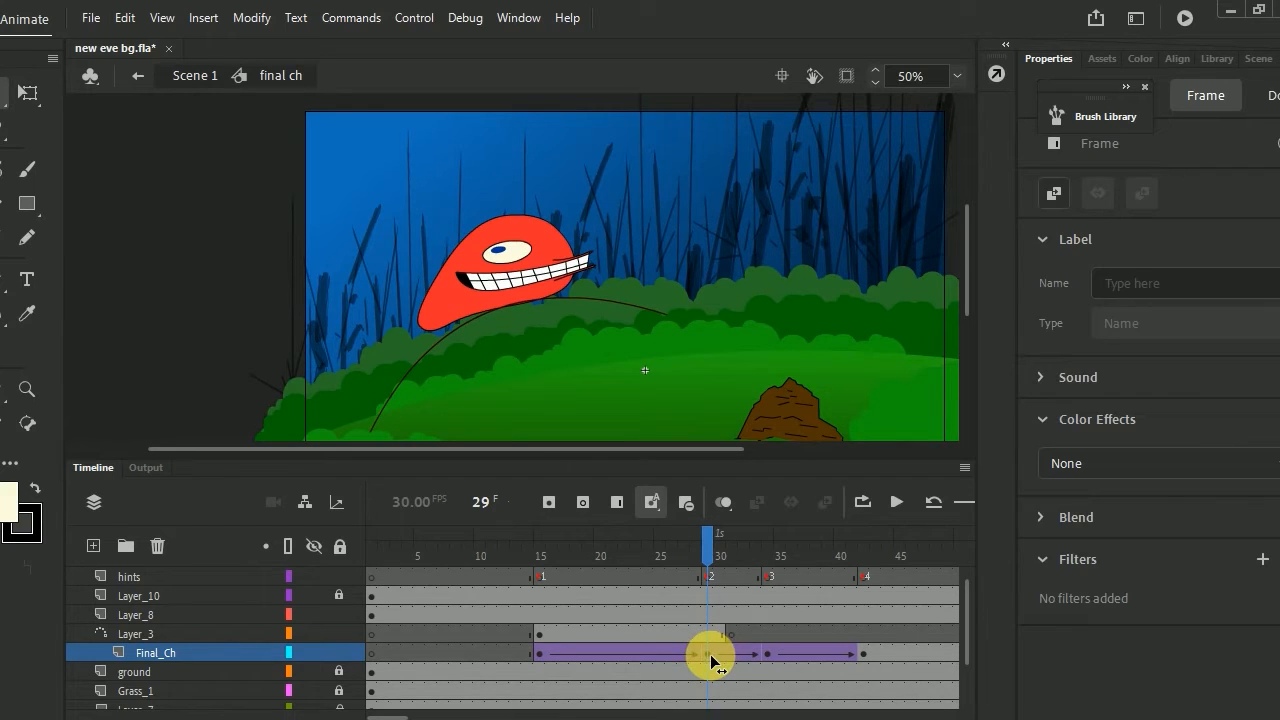
pyautogui.click(542, 234)
pyautogui.doubleClick(542, 234)
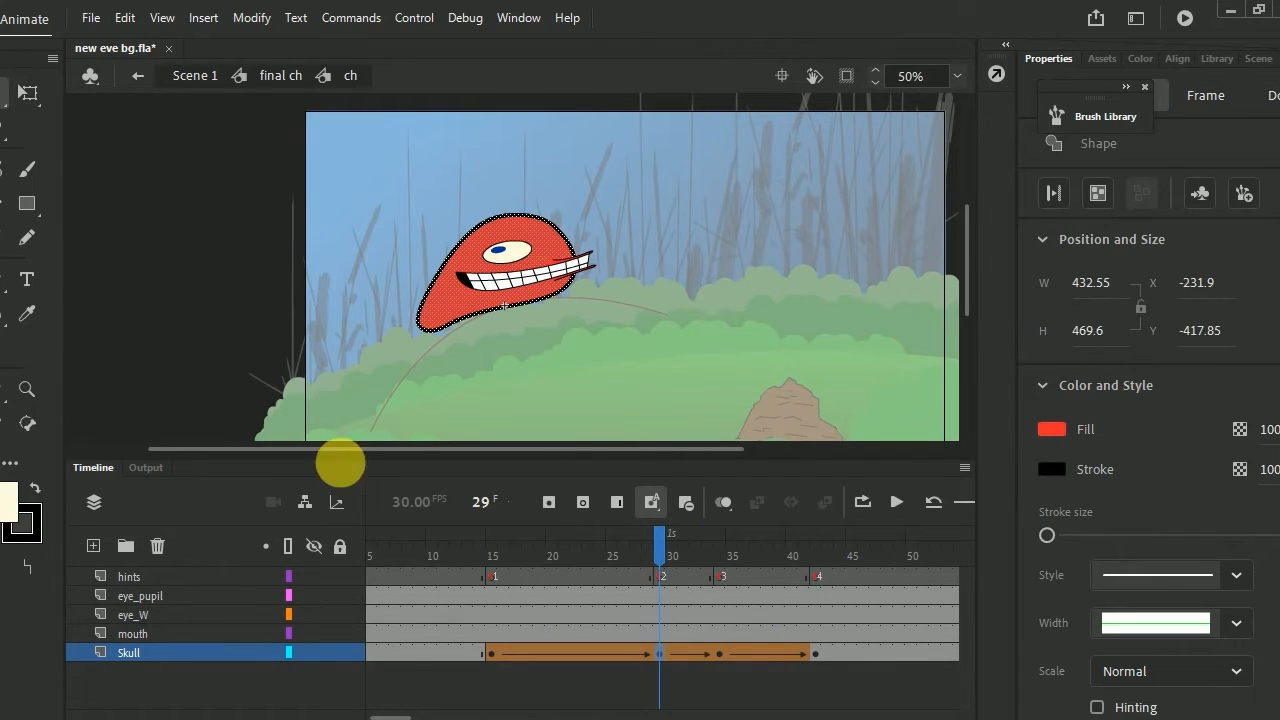
pyautogui.click(155, 639)
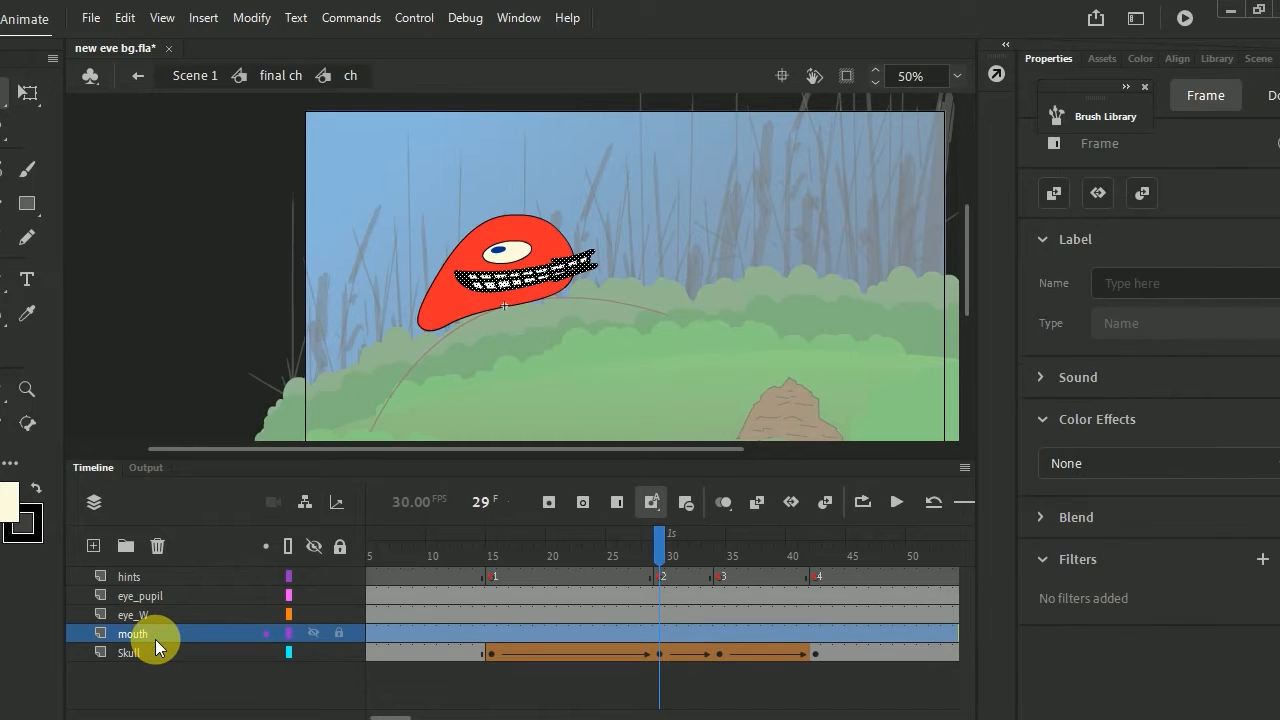
pyautogui.click(159, 615)
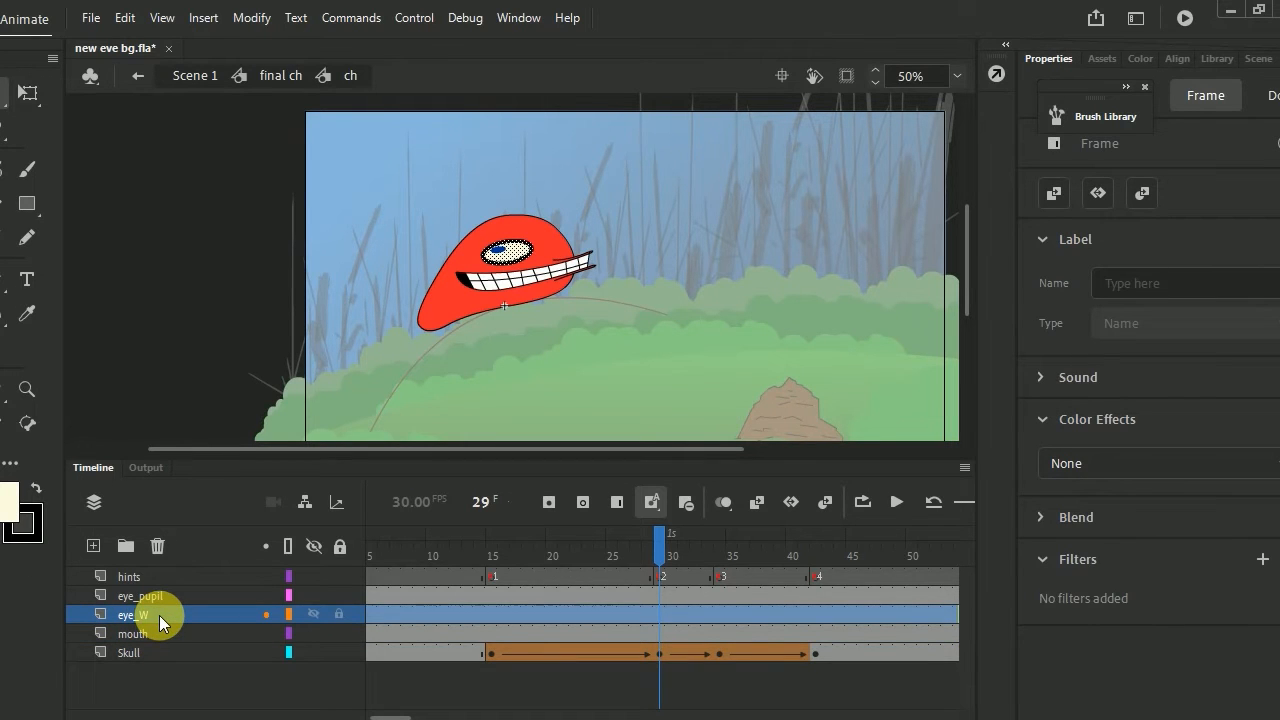
pyautogui.click(172, 596)
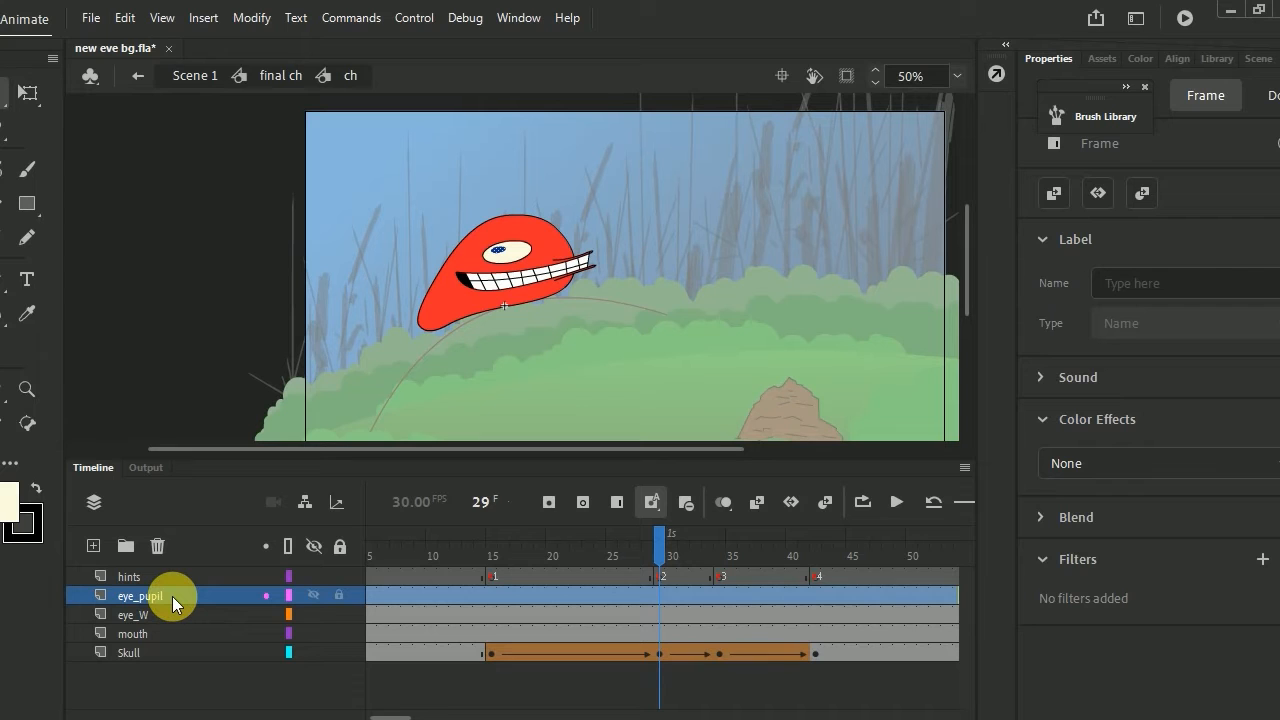
# Insert keyframes at frames 15 and 29 on the mouth, eye_W and eye_pupil layers.
pyautogui.click(488, 637)
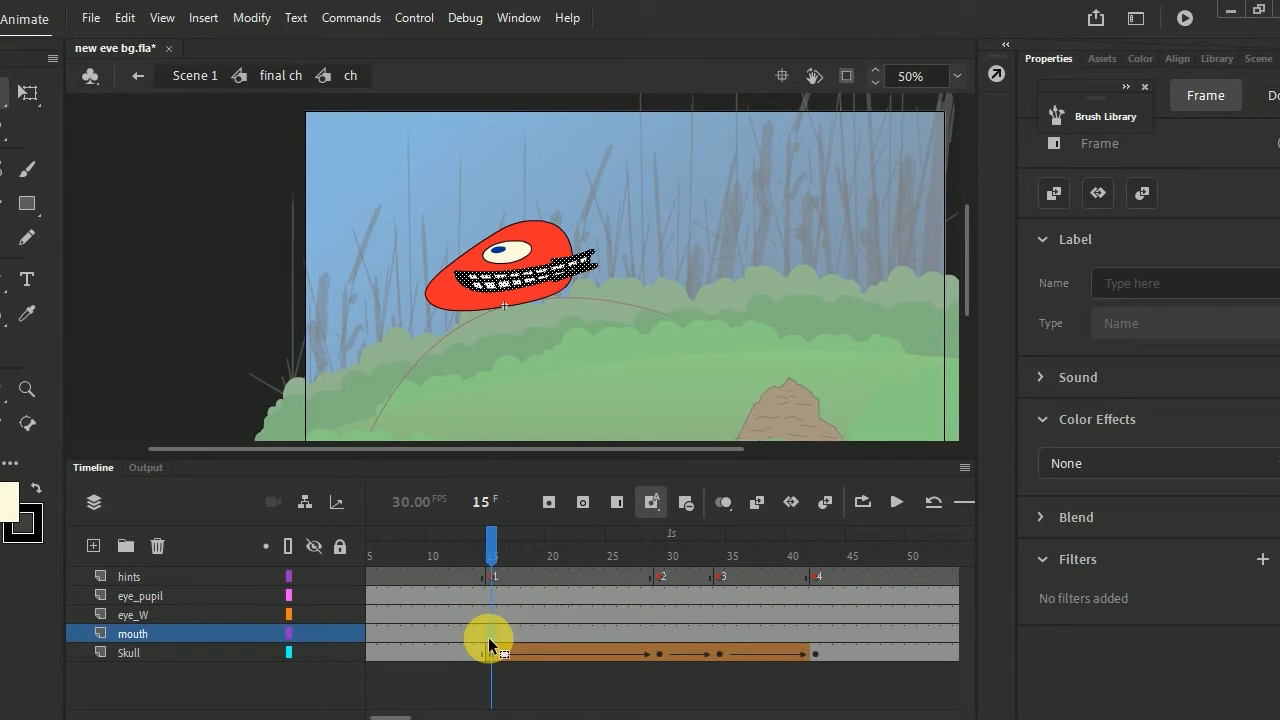
pyautogui.click(491, 614)
pyautogui.click(492, 597)
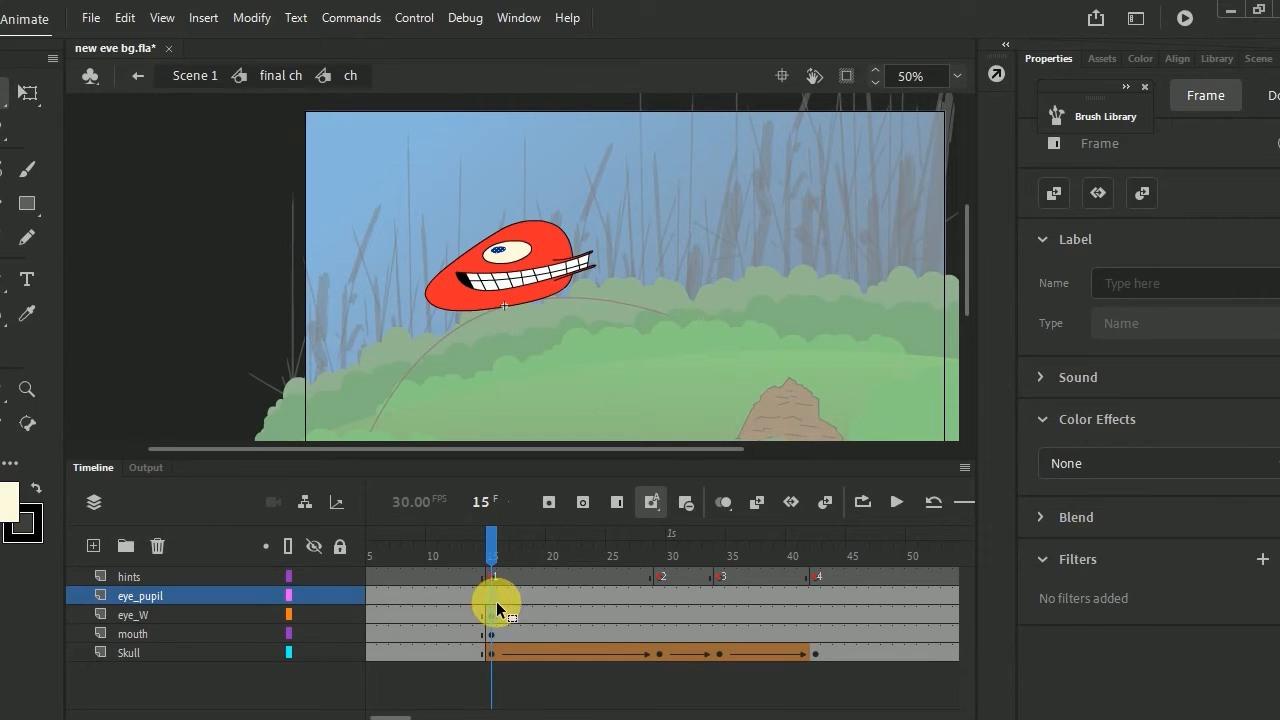
pyautogui.click(657, 637)
pyautogui.click(658, 606)
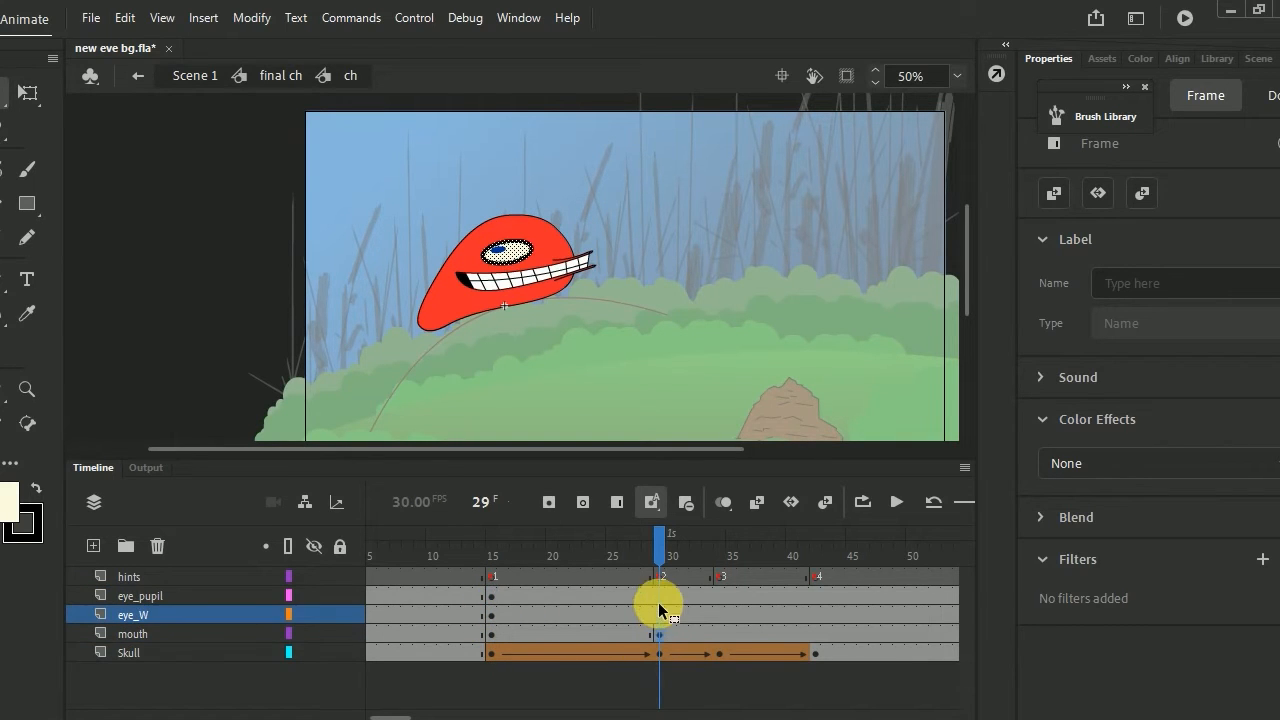
pyautogui.click(659, 598)
# Insert keyframes at frames 34 and 42 on the mouth, eye_W and eye_pupil layers.
pyautogui.click(719, 634)
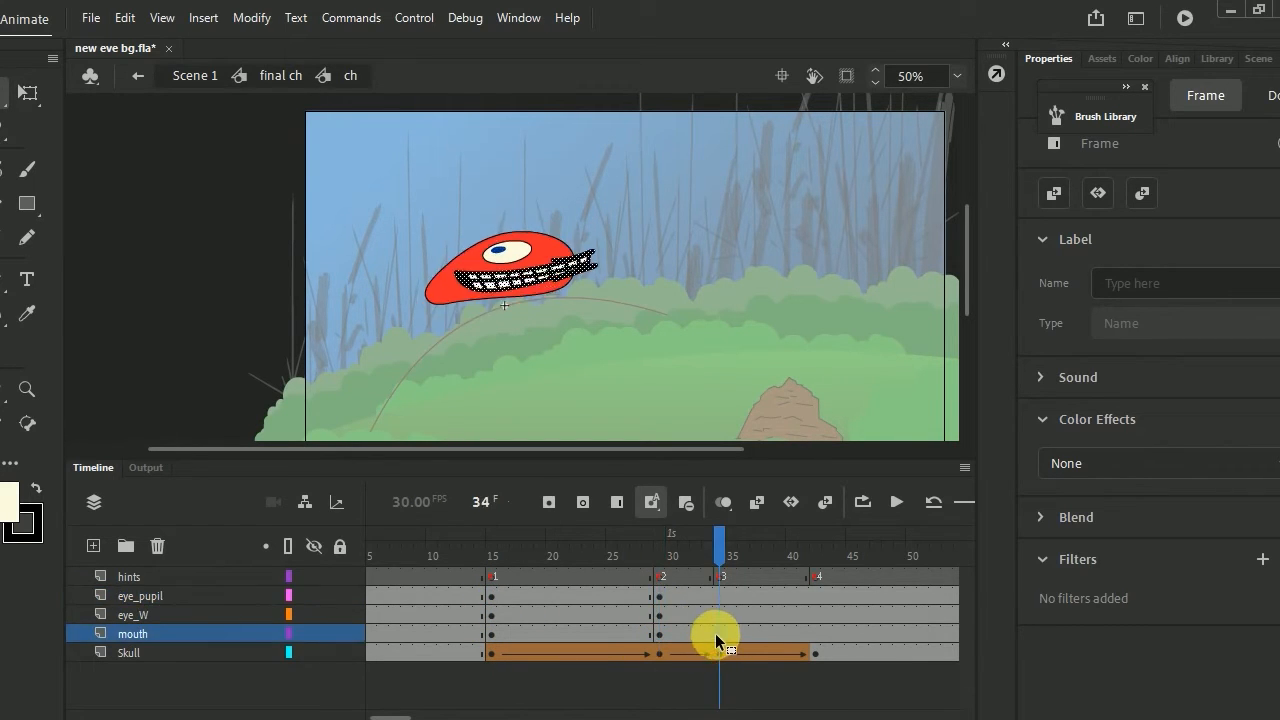
pyautogui.click(719, 614)
pyautogui.click(719, 597)
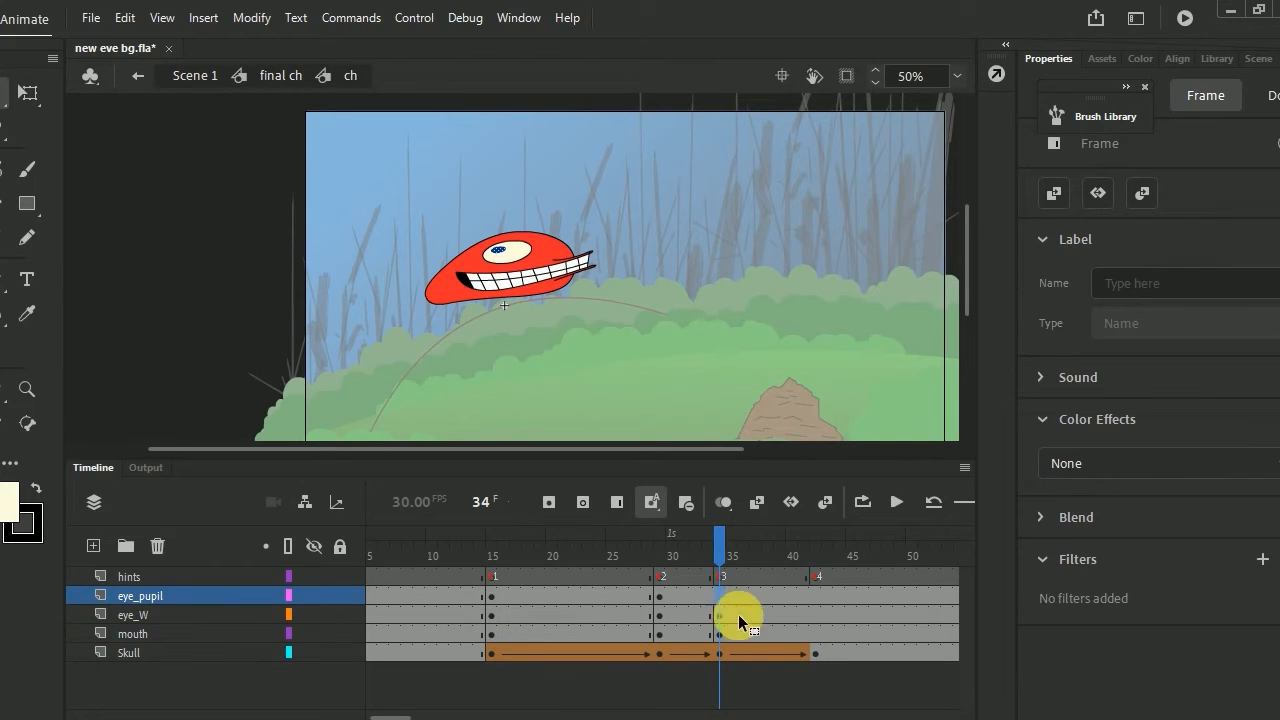
pyautogui.click(815, 633)
pyautogui.click(817, 614)
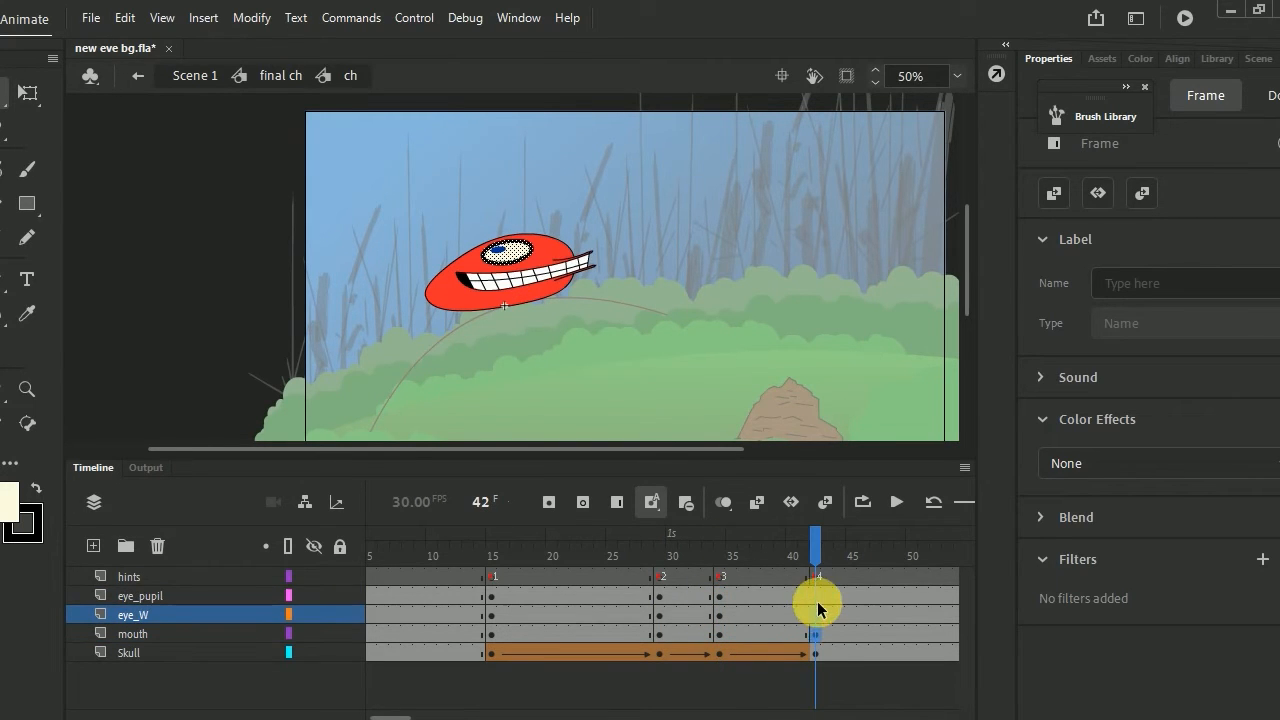
pyautogui.click(819, 596)
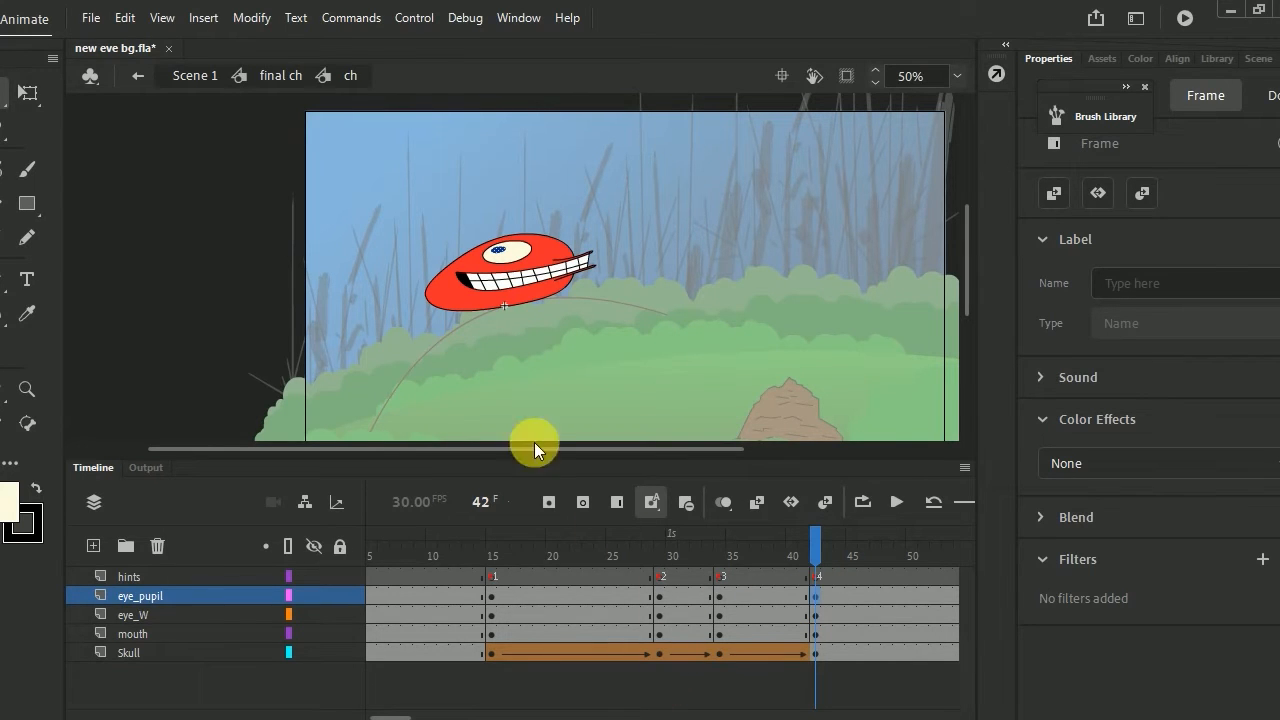
# Reenter the ch instance through final ch at frame 29 and bulge the upper edge of the eye white upward.
pyautogui.click(304, 81)
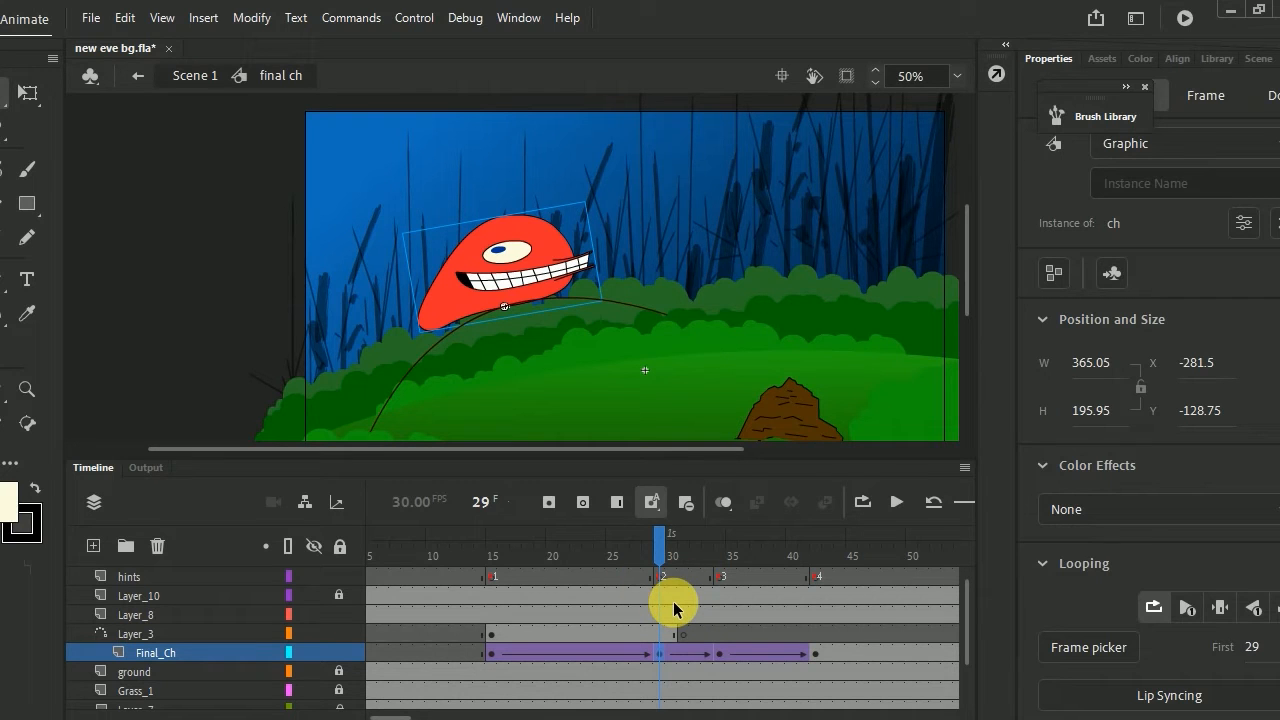
pyautogui.doubleClick(540, 246)
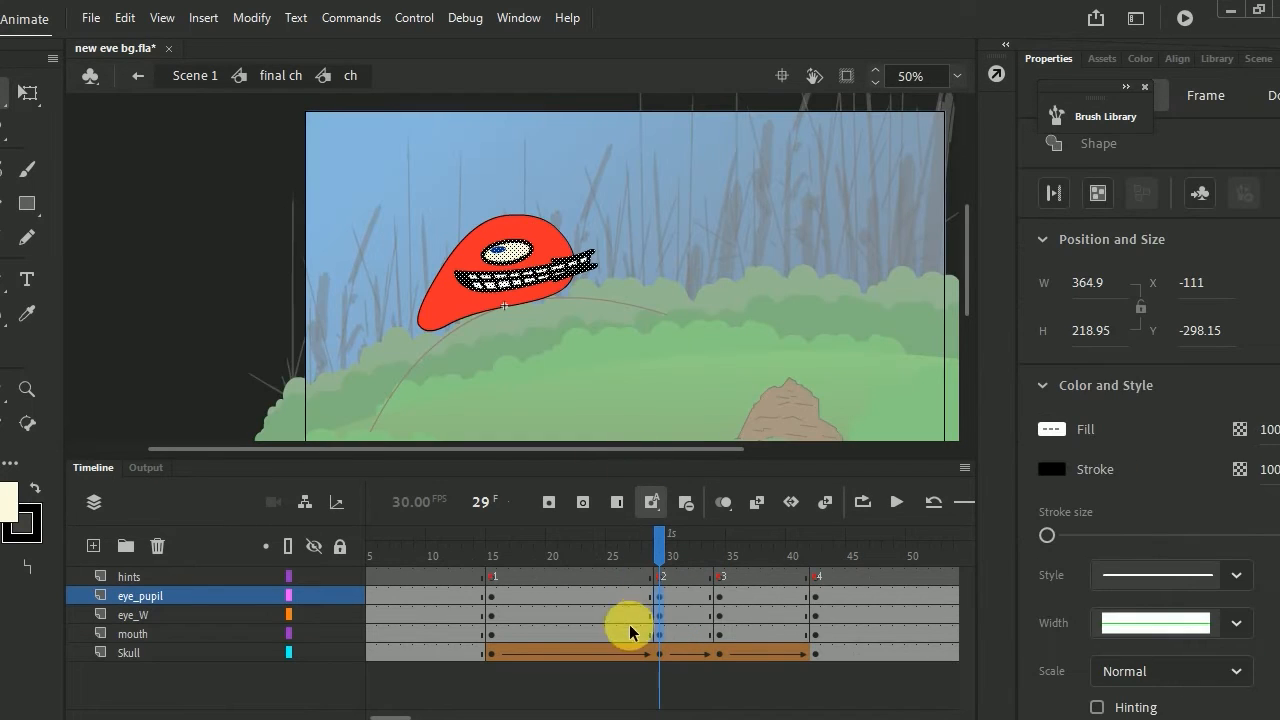
pyautogui.click(663, 599)
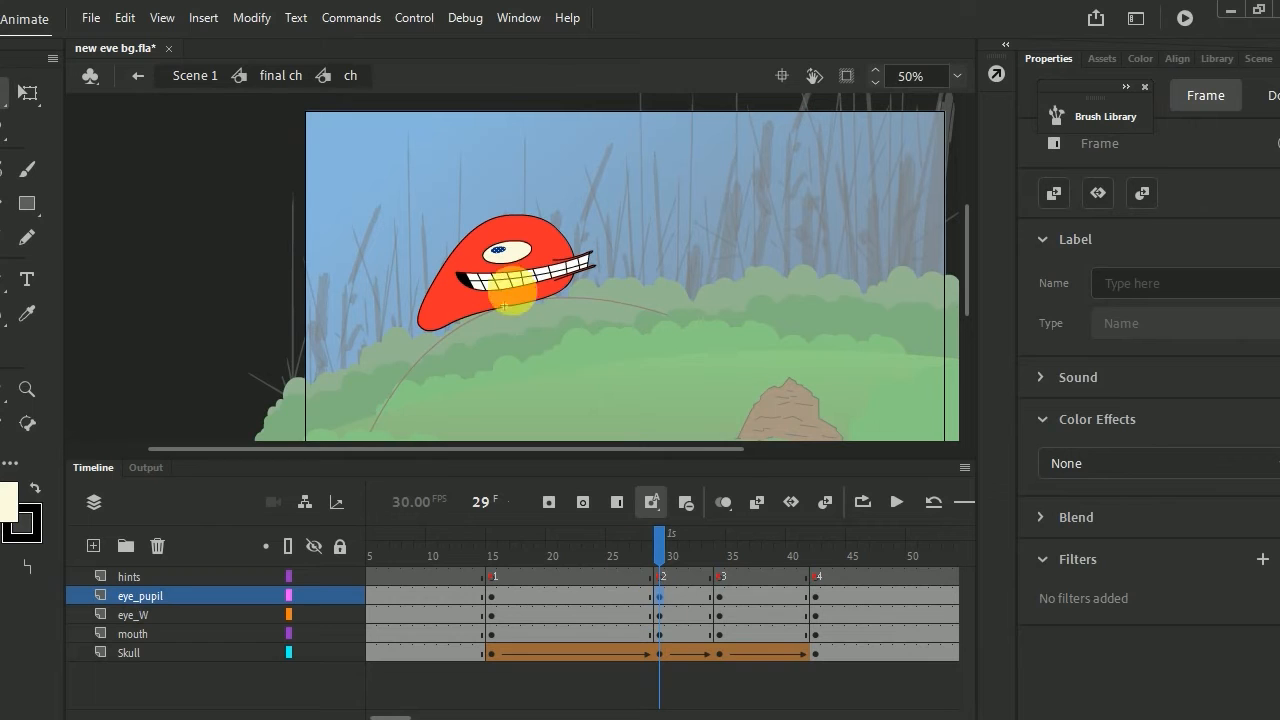
pyautogui.click(255, 236)
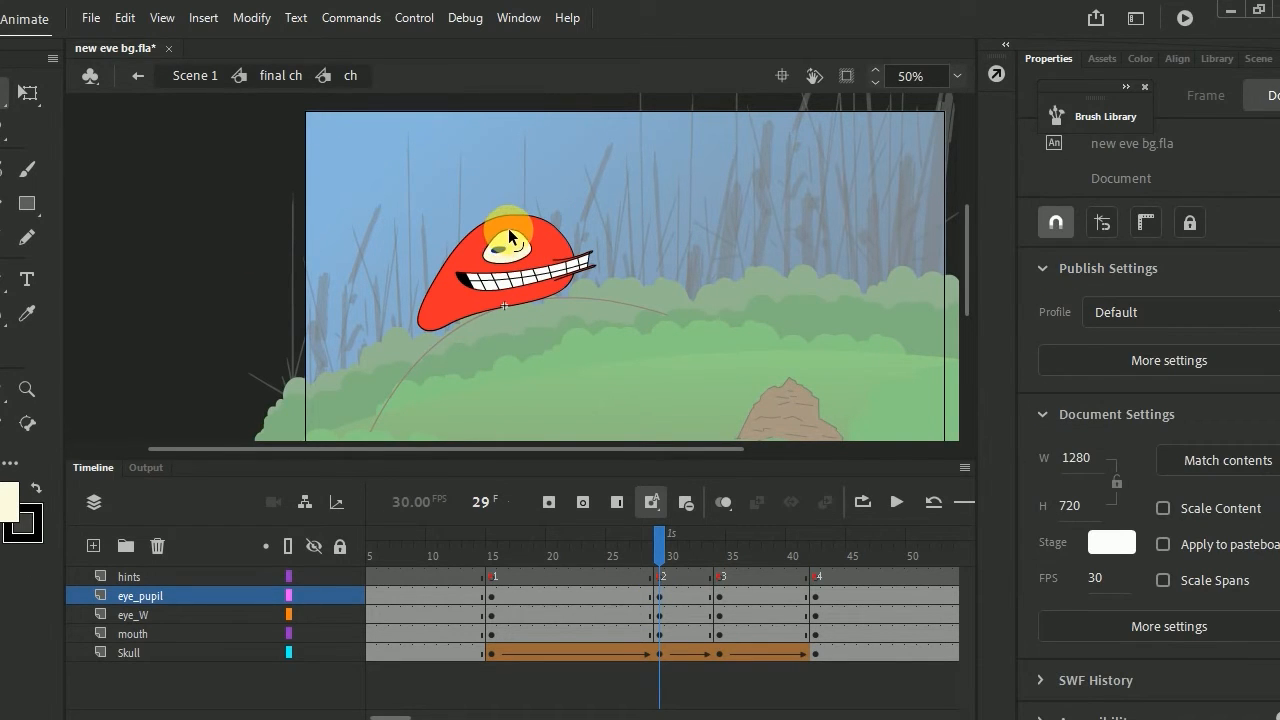
# Move the pupil at frame 29 toward the front of the face and narrow it to about 24.9 wide.
pyautogui.click(502, 255)
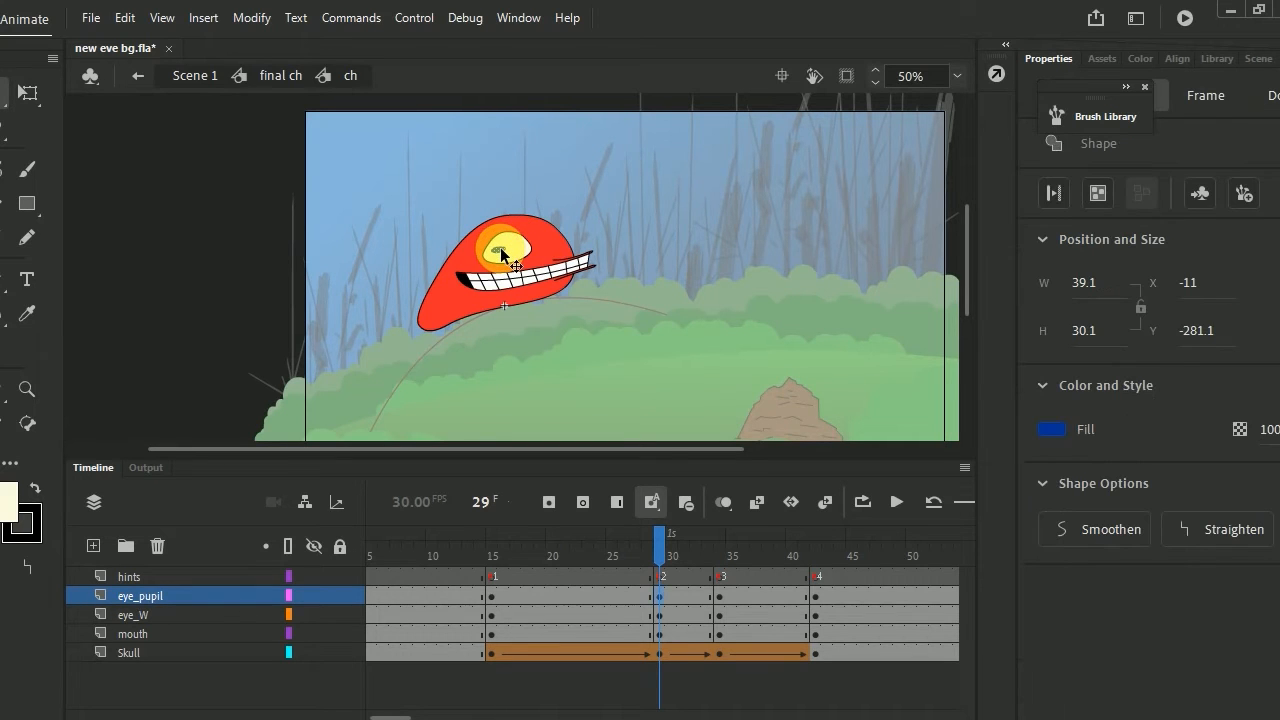
pyautogui.moveTo(502, 255); pyautogui.dragTo(519, 254)
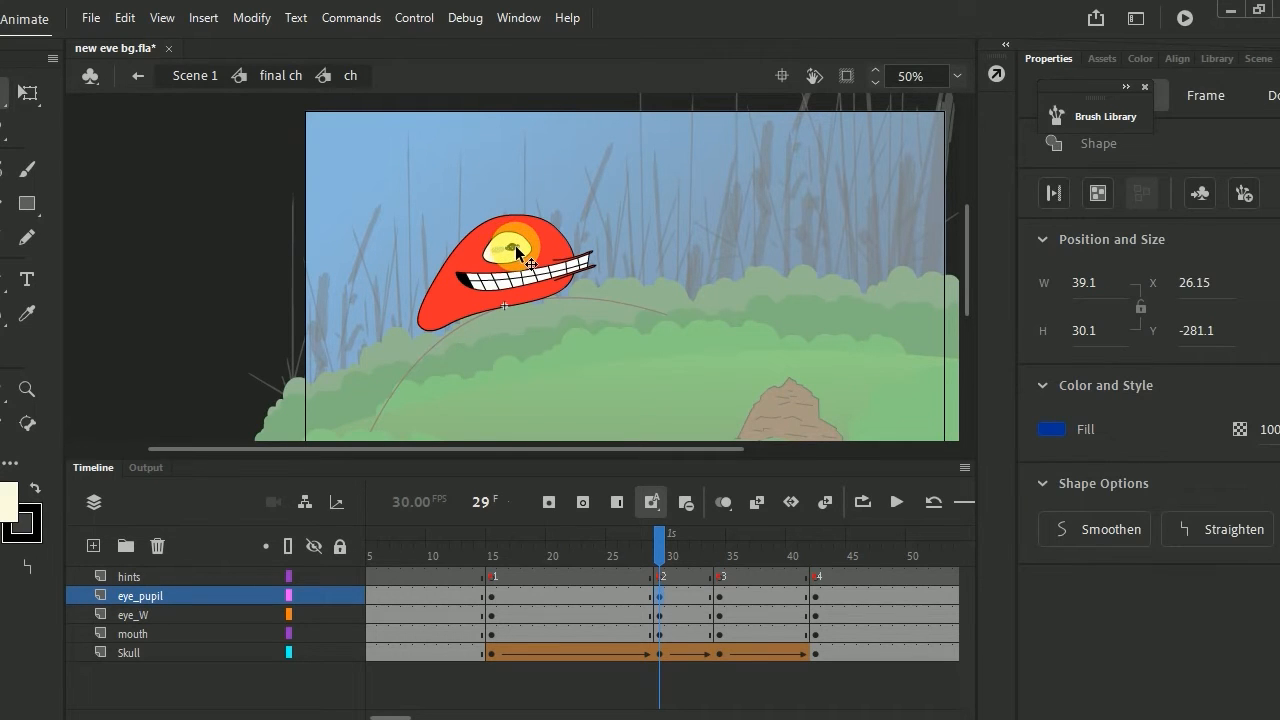
pyautogui.click(27, 93)
pyautogui.scroll(3, 486, 204)
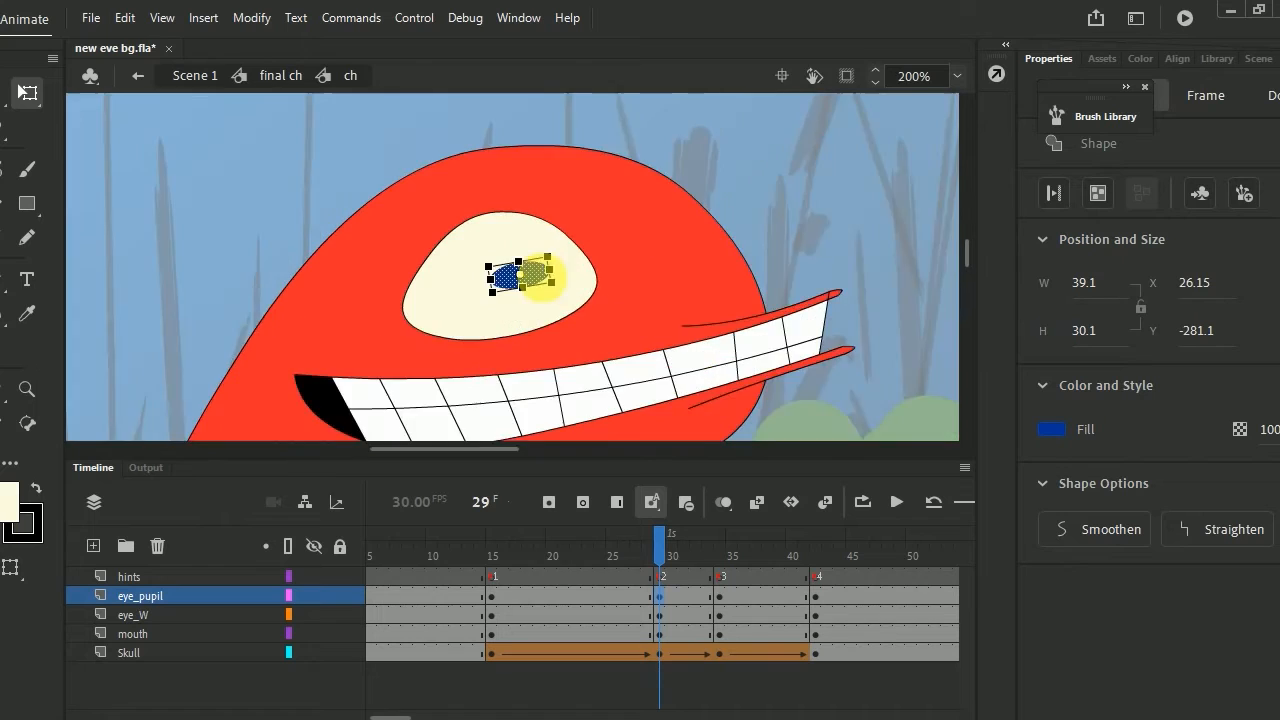
pyautogui.moveTo(463, 276); pyautogui.dragTo(482, 284)
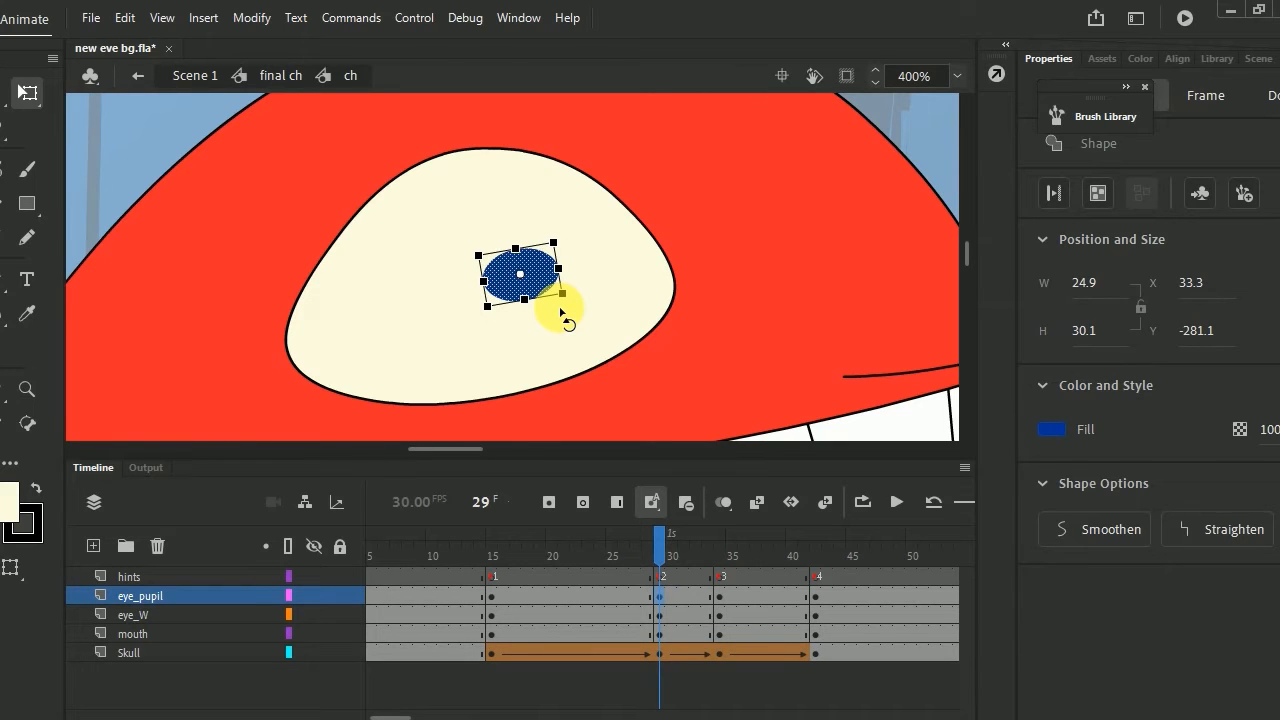
pyautogui.hotkey('ctrl', '1')
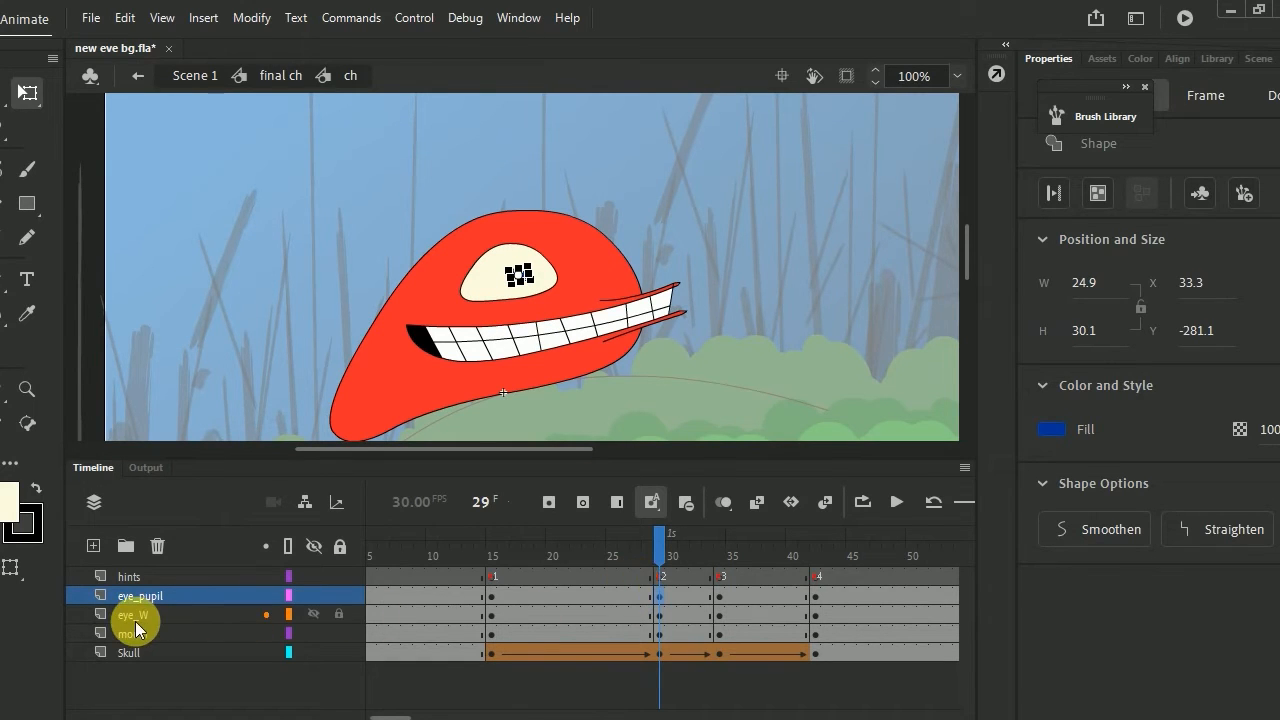
# Create shape tweens between frames 15 and 29 on the eye_pupil and eye_W layers.
pyautogui.rightClick(642, 599)
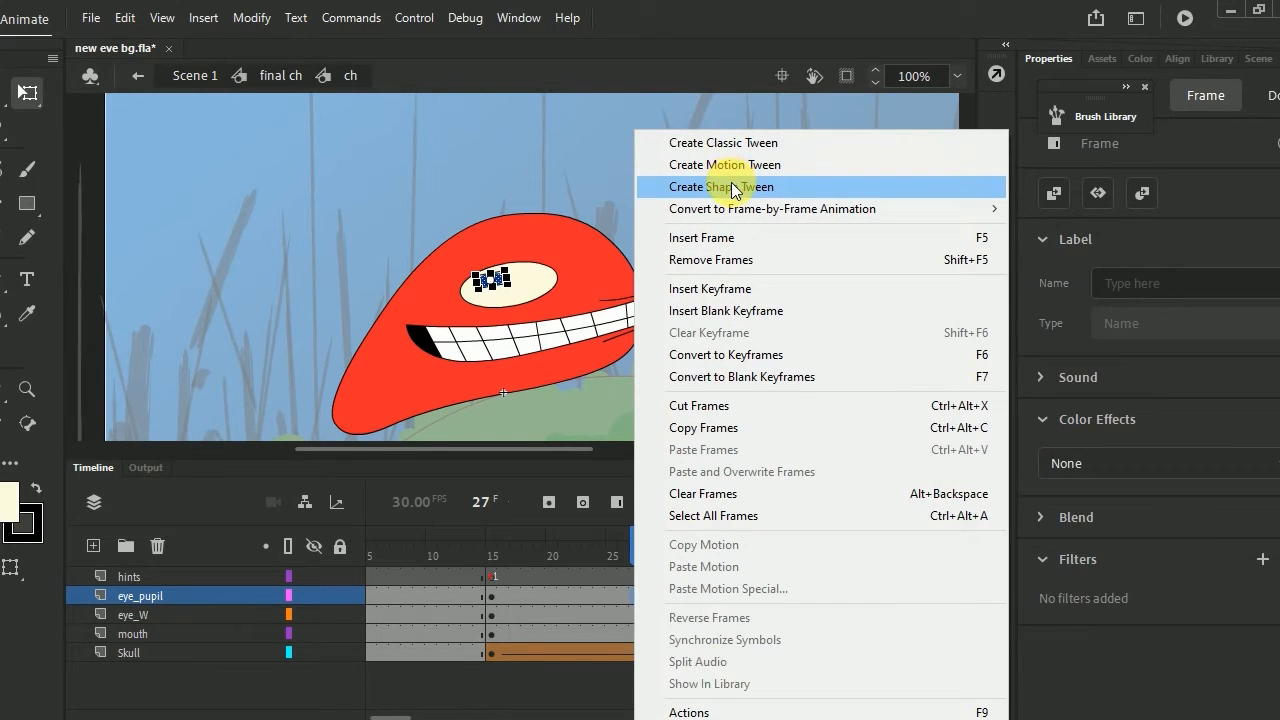
pyautogui.click(733, 190)
pyautogui.rightClick(634, 613)
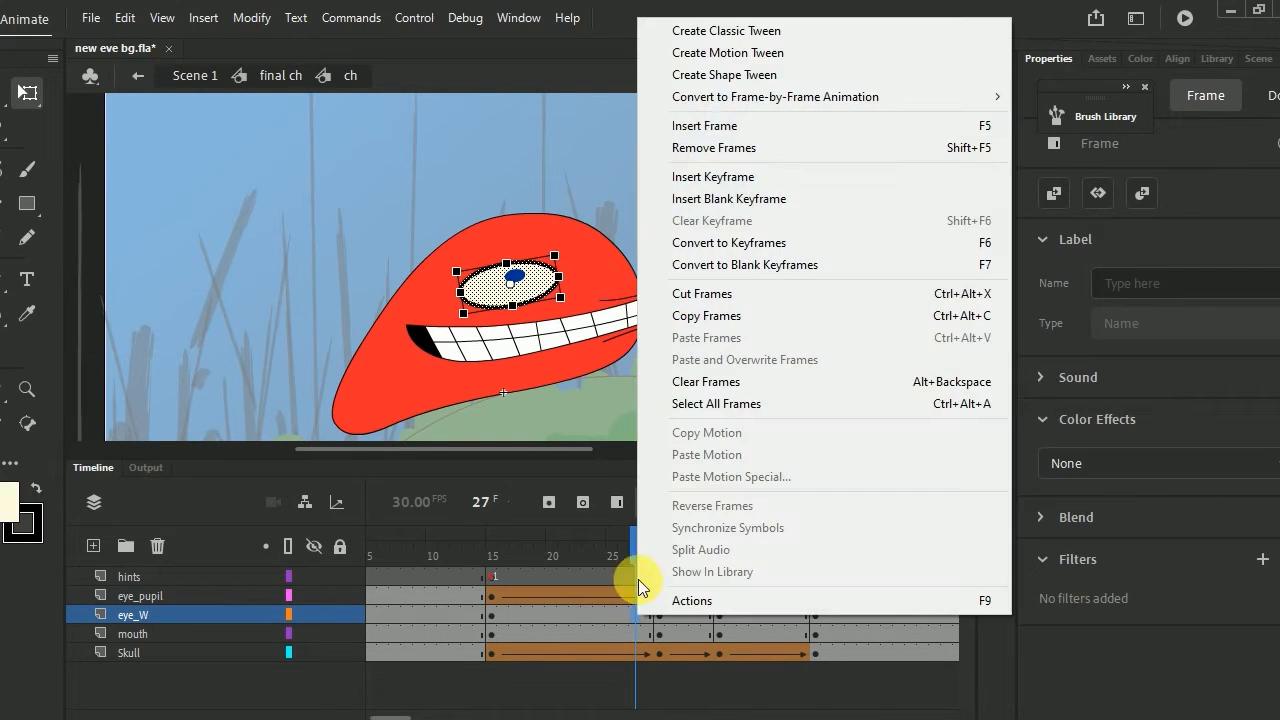
pyautogui.click(728, 78)
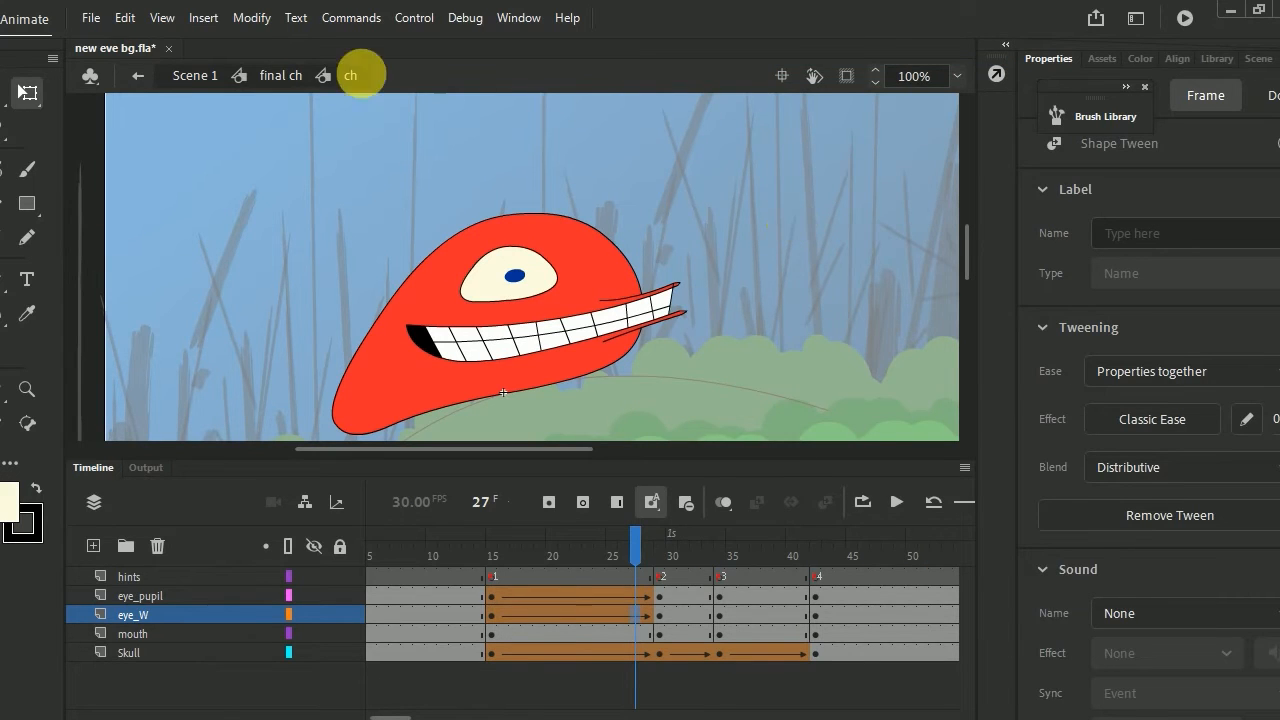
# Reenter the ch instance through final ch at frame 34, push the eye white's lower edge inward, and move the pupil down toward the face's front.
pyautogui.click(290, 75)
pyautogui.moveTo(656, 560); pyautogui.dragTo(707, 568)
pyautogui.moveTo(630, 334); pyautogui.dragTo(476, 402)
pyautogui.moveTo(707, 568)
pyautogui.mouseDown()
pyautogui.moveTo(720, 566)
pyautogui.moveTo(686, 558)
pyautogui.moveTo(724, 569)
pyautogui.mouseUp()
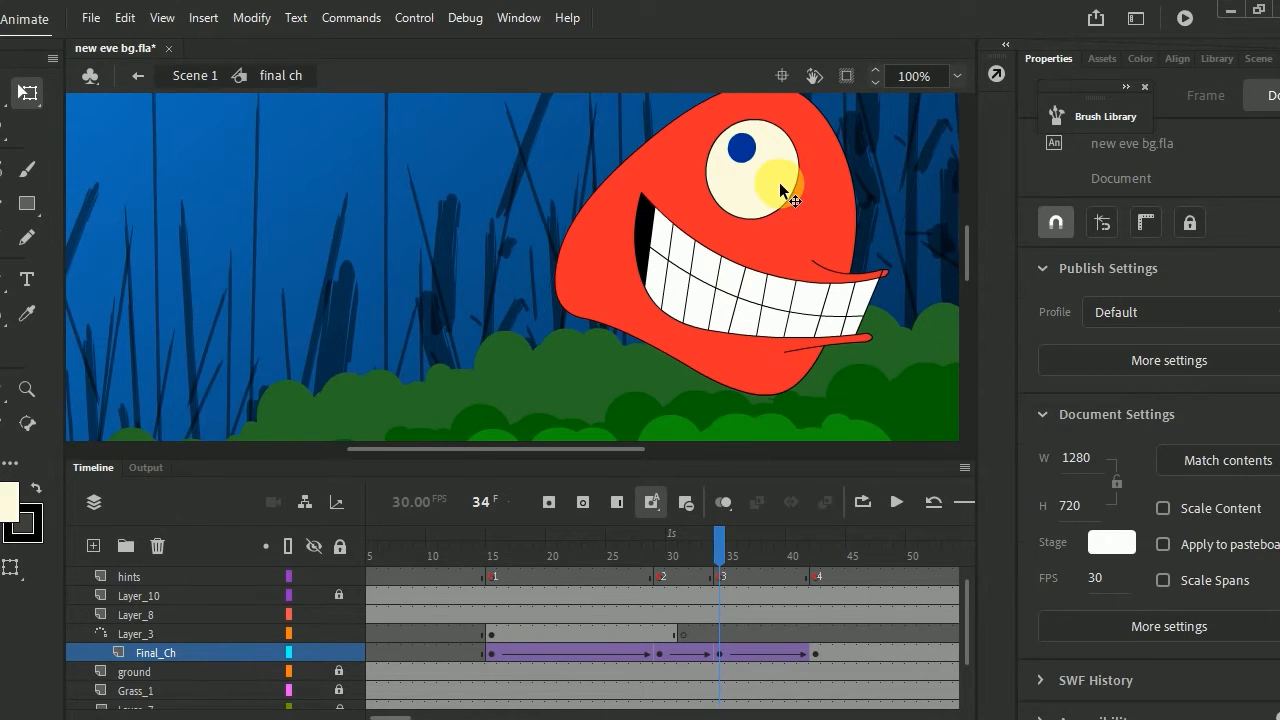
pyautogui.doubleClick(782, 190)
pyautogui.click(890, 212)
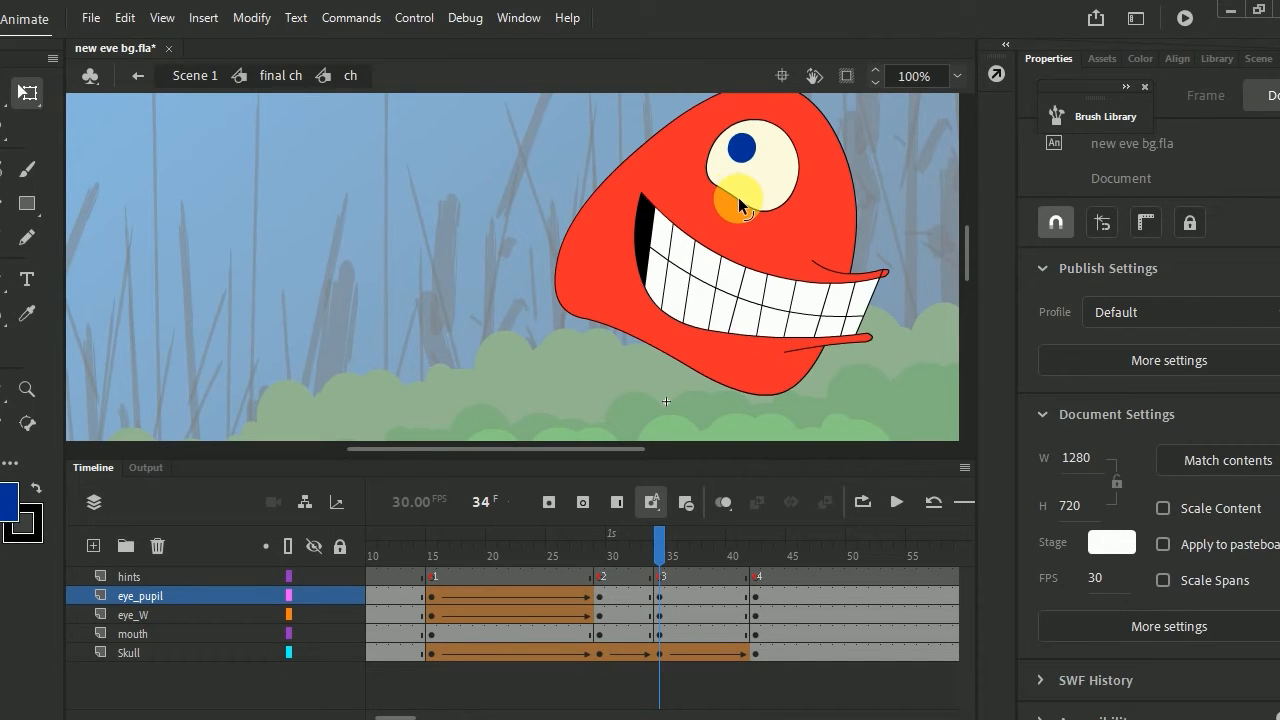
pyautogui.click(741, 149)
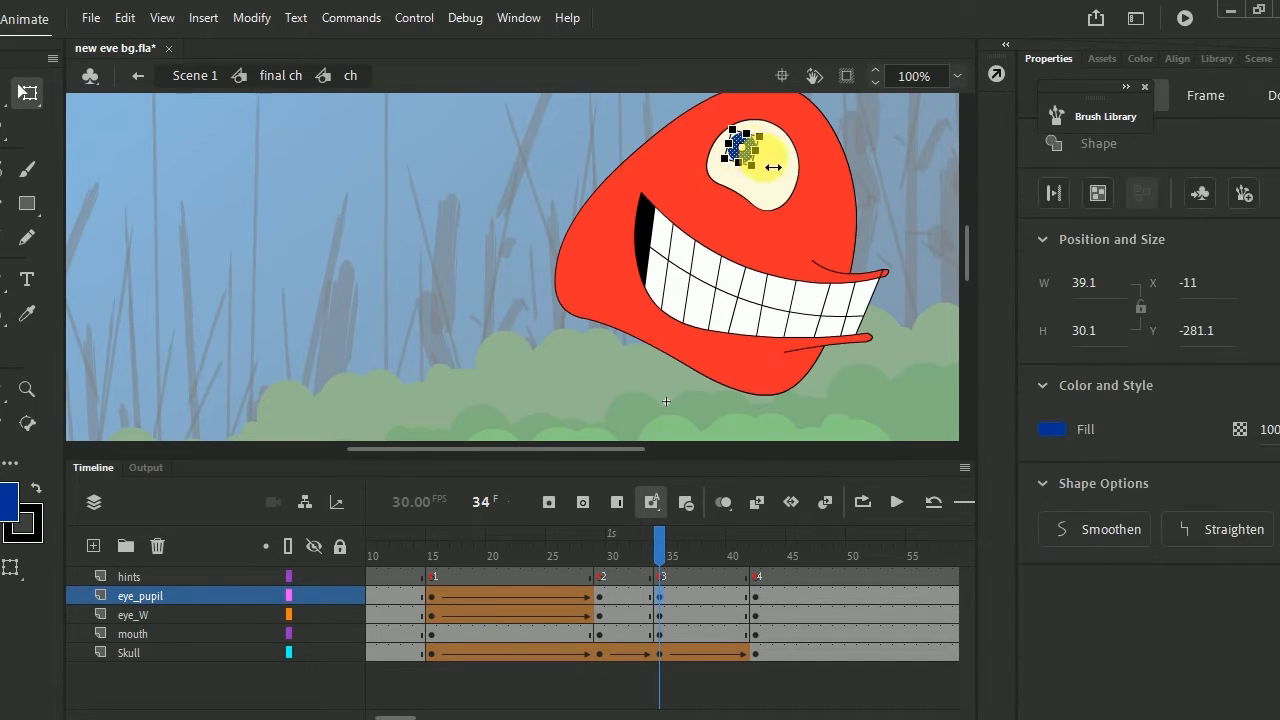
pyautogui.moveTo(743, 146); pyautogui.dragTo(778, 190)
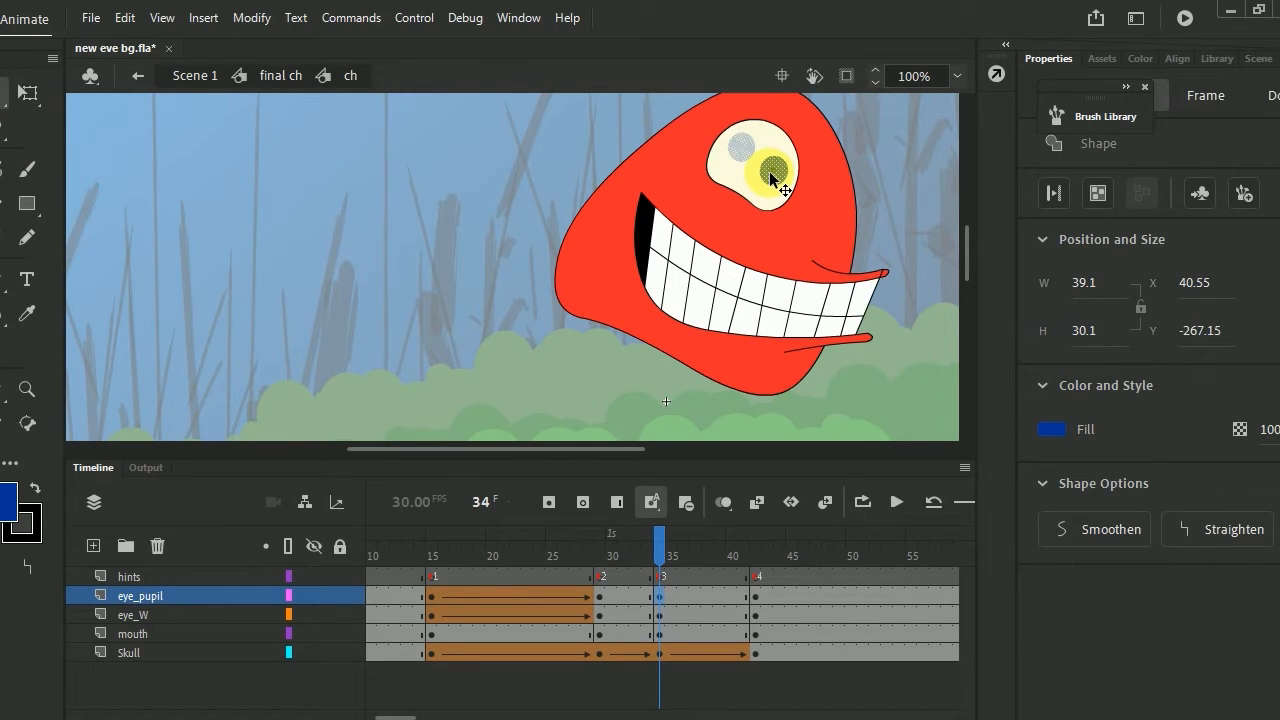
# Create shape tweens between frames 29 and 34 on the eye_pupil and eye_W layers.
pyautogui.click(640, 613)
pyautogui.rightClick(640, 613)
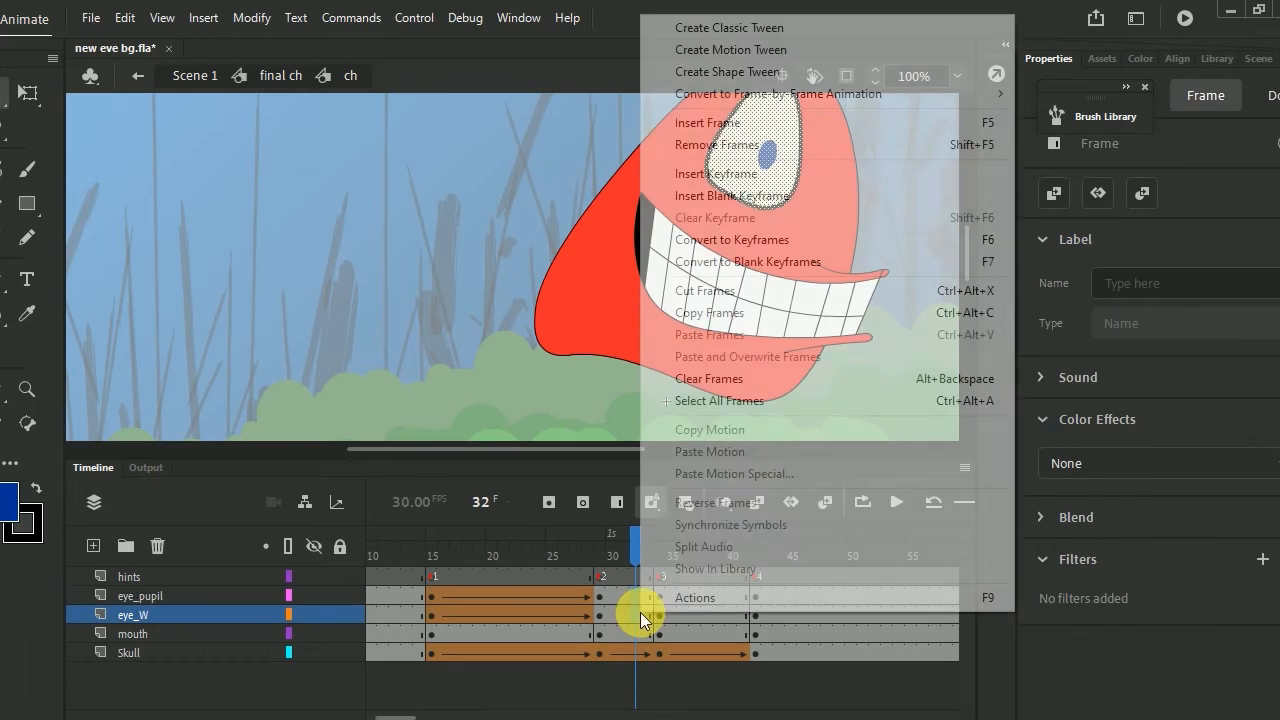
pyautogui.click(731, 72)
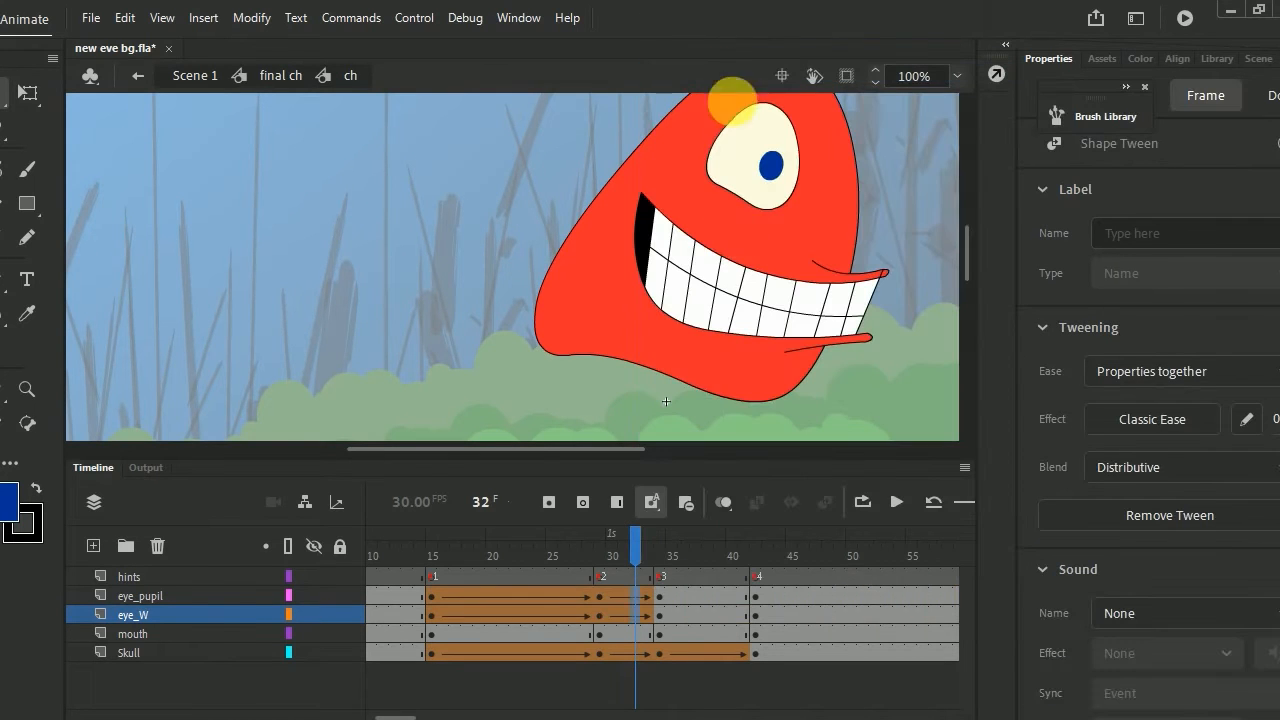
# Reenter the ch instance through final ch at frame 42 and shape-tween eye_pupil and eye_W between frames 34 and 42.
pyautogui.click(281, 75)
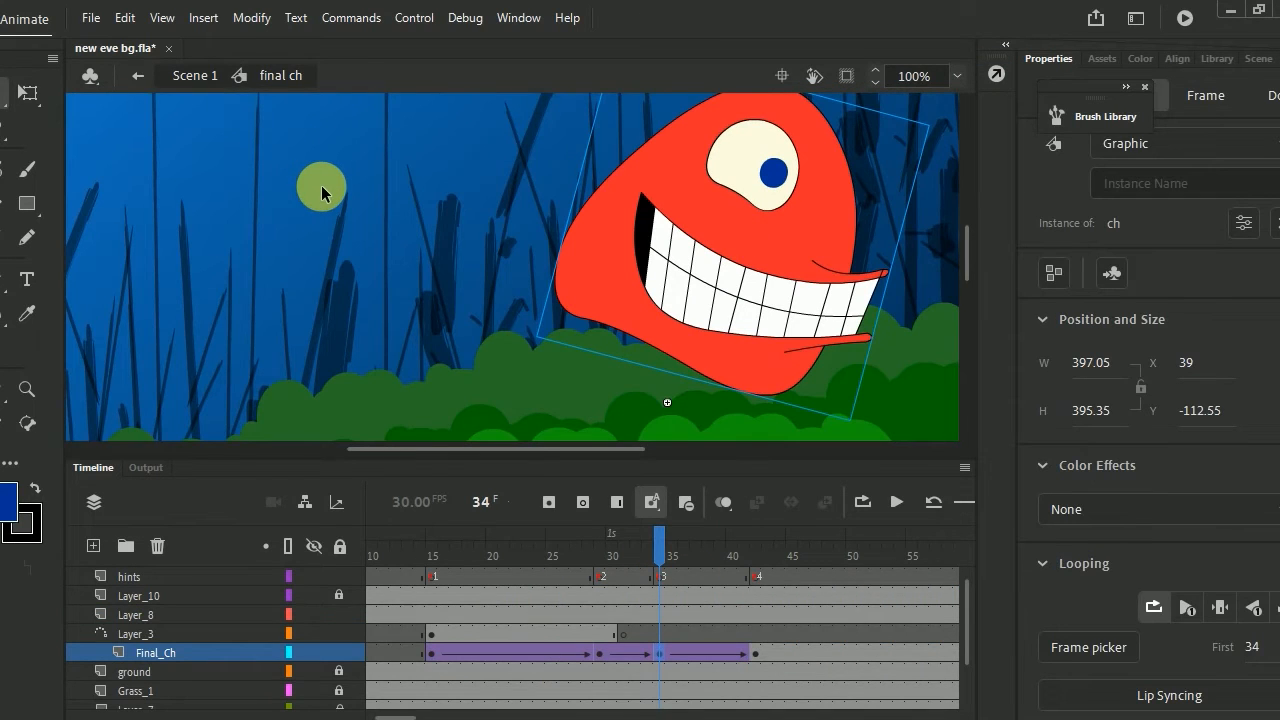
pyautogui.hotkey('ctrl', '-')
pyautogui.moveTo(660, 546); pyautogui.dragTo(755, 658)
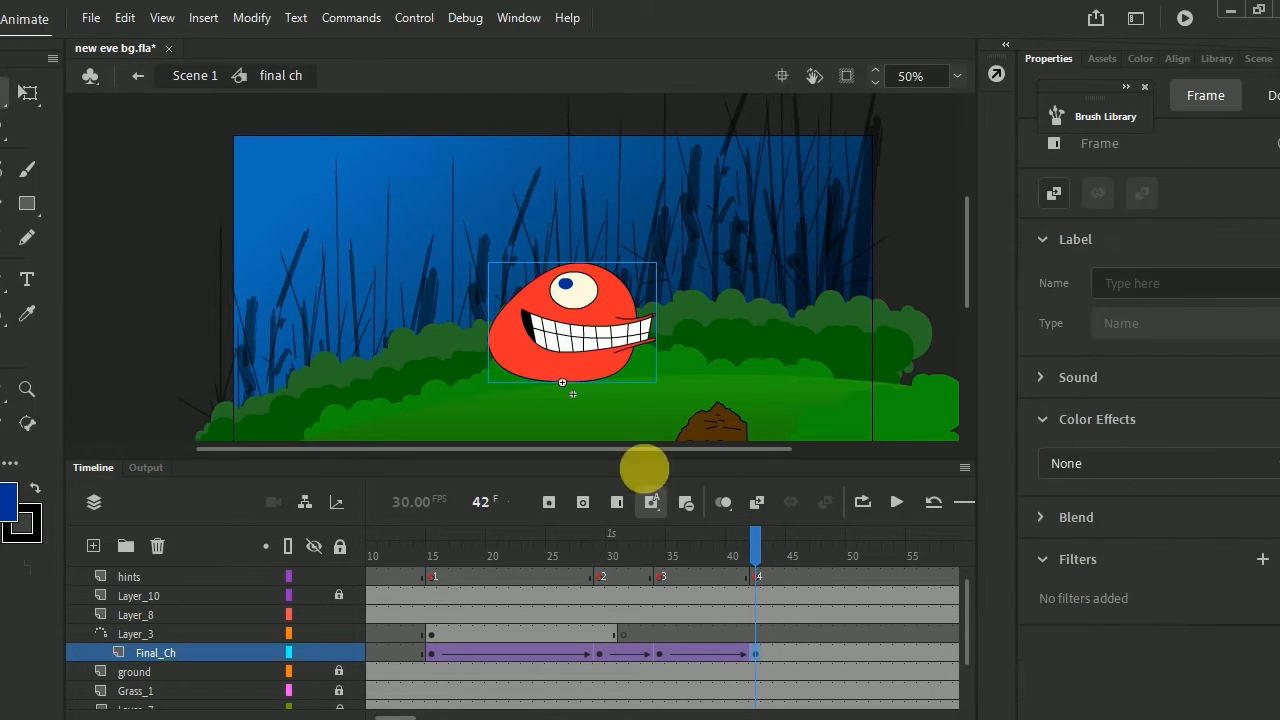
pyautogui.doubleClick(567, 287)
pyautogui.moveTo(622, 598)
pyautogui.mouseDown()
pyautogui.moveTo(614, 591)
pyautogui.moveTo(634, 606)
pyautogui.mouseUp()
pyautogui.rightClick(632, 616)
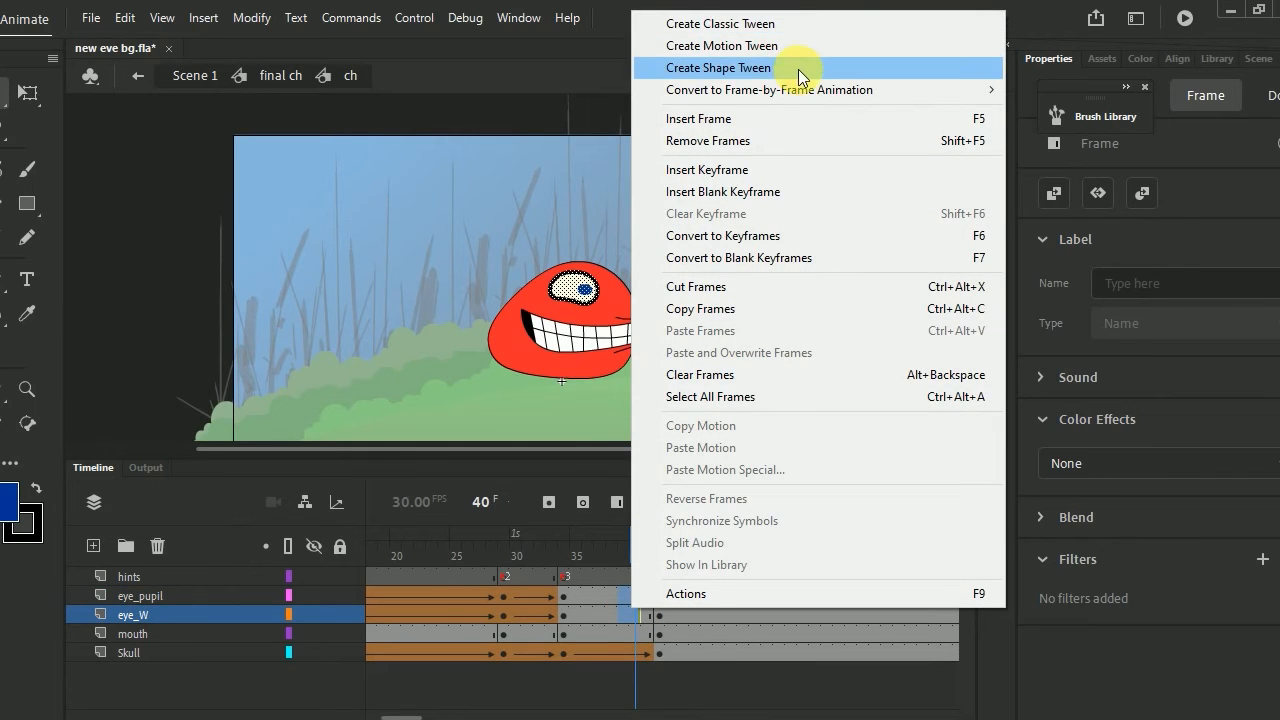
pyautogui.click(803, 69)
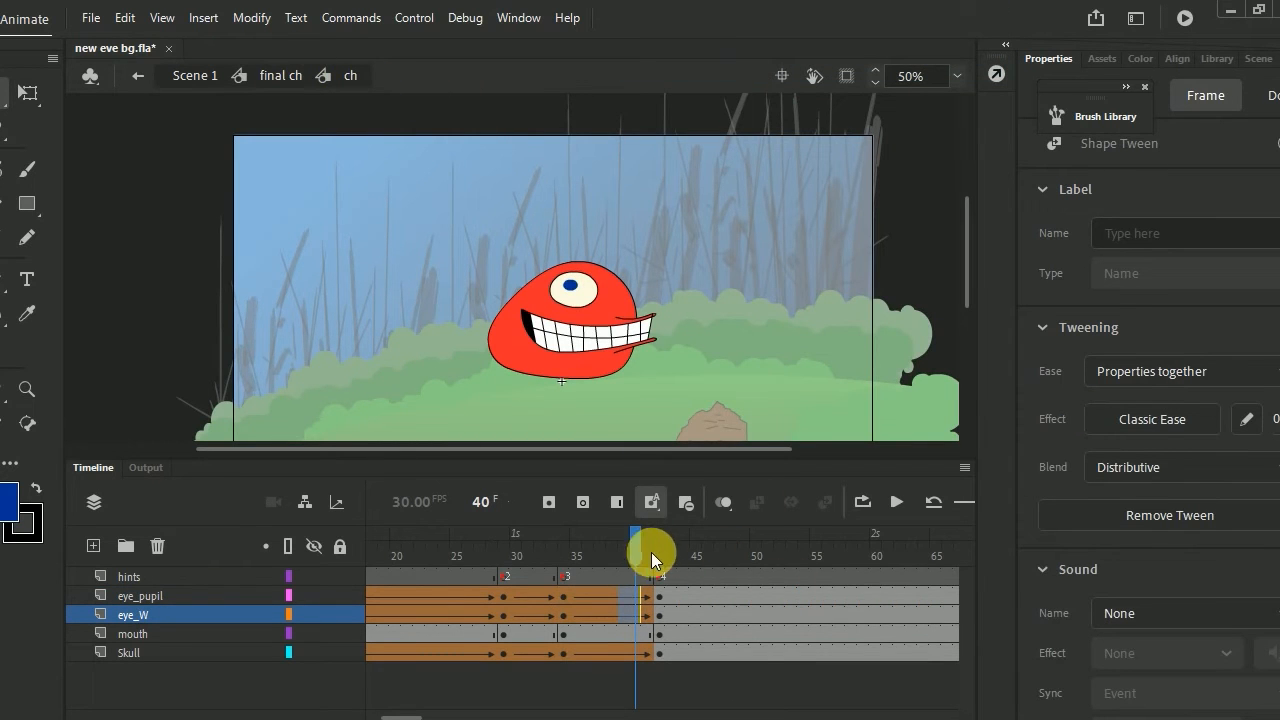
# Move the pupil at frame 42 toward the lower front of the eye white, to about X 37.7, Y -254.05.
pyautogui.moveTo(634, 548); pyautogui.dragTo(659, 600)
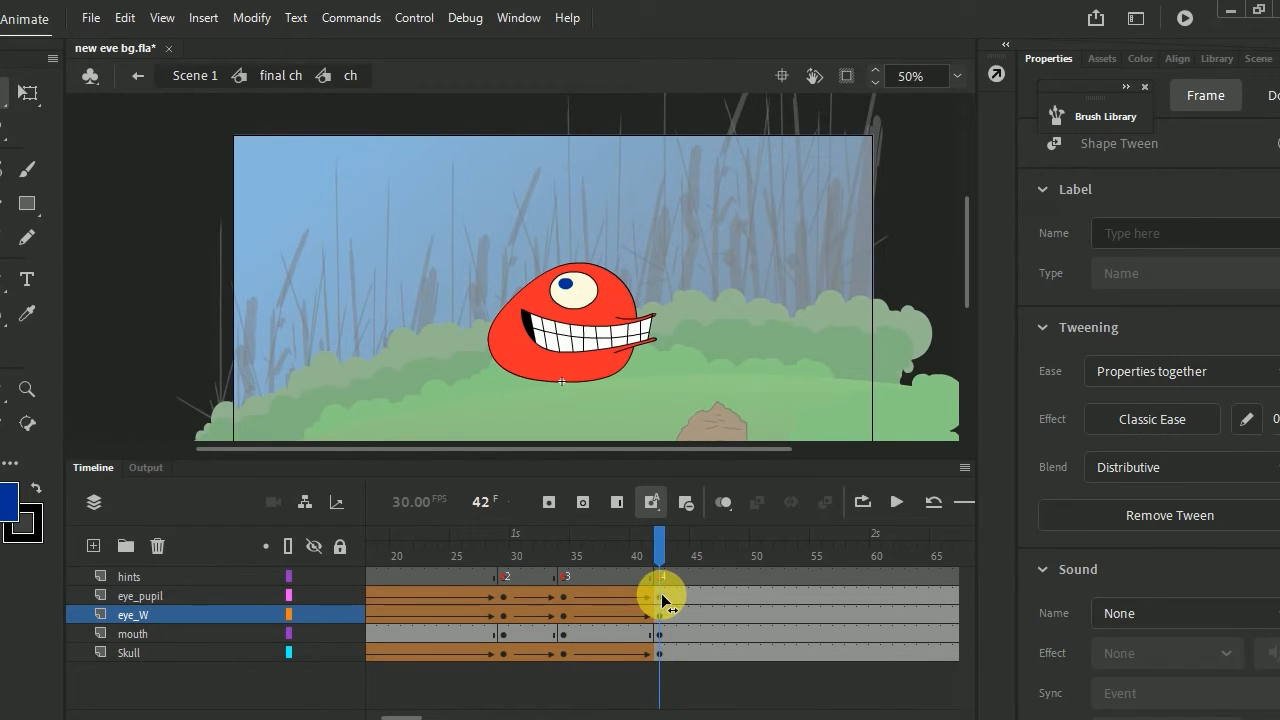
pyautogui.click(590, 298)
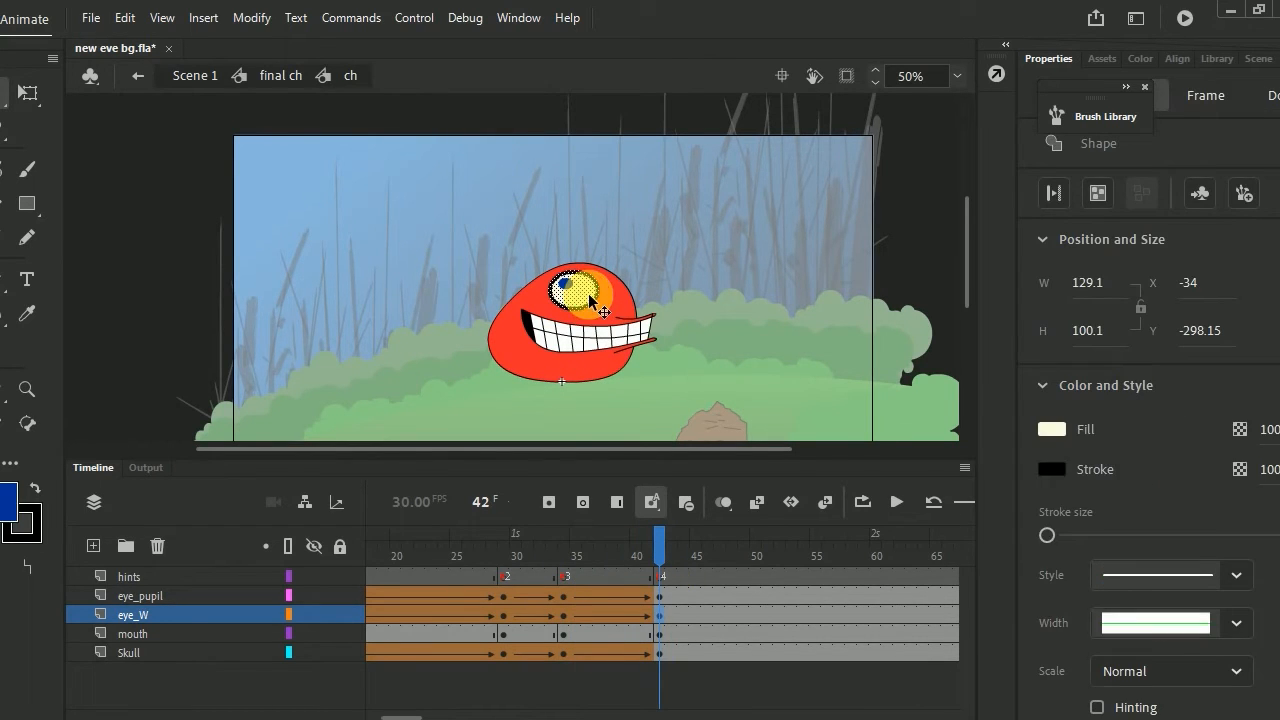
pyautogui.click(661, 300)
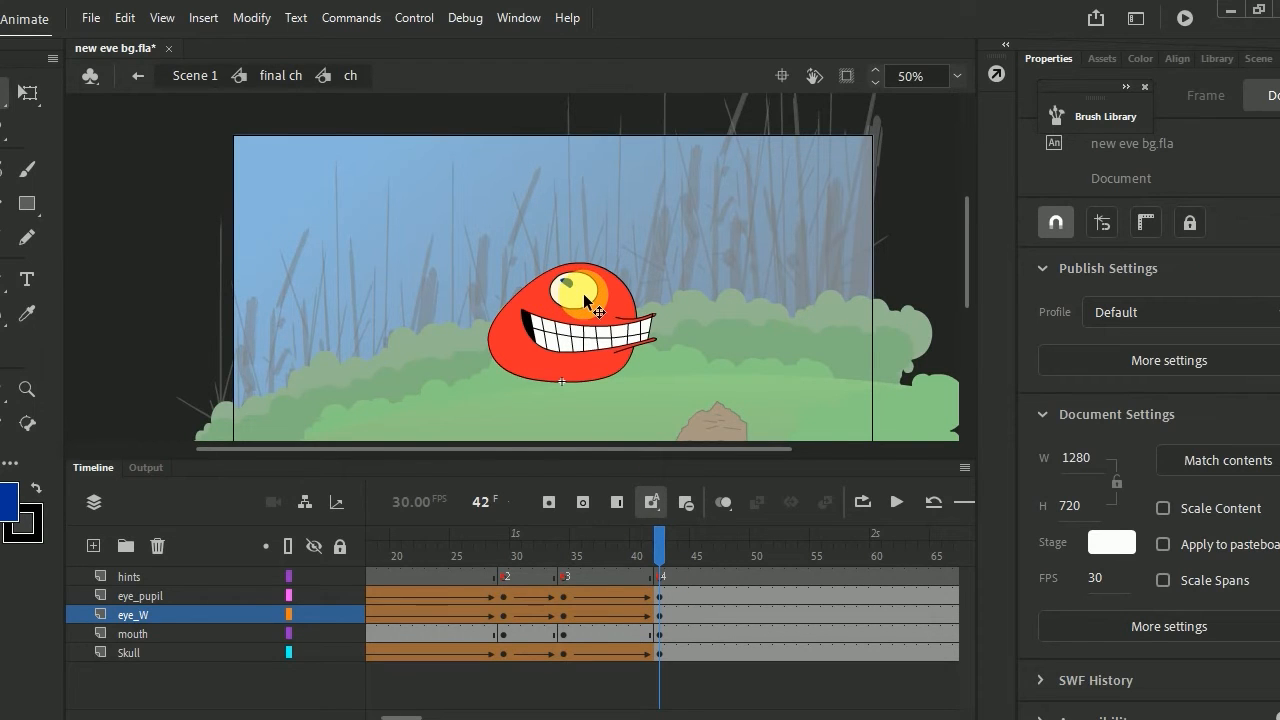
pyautogui.click(568, 284)
pyautogui.click(569, 287)
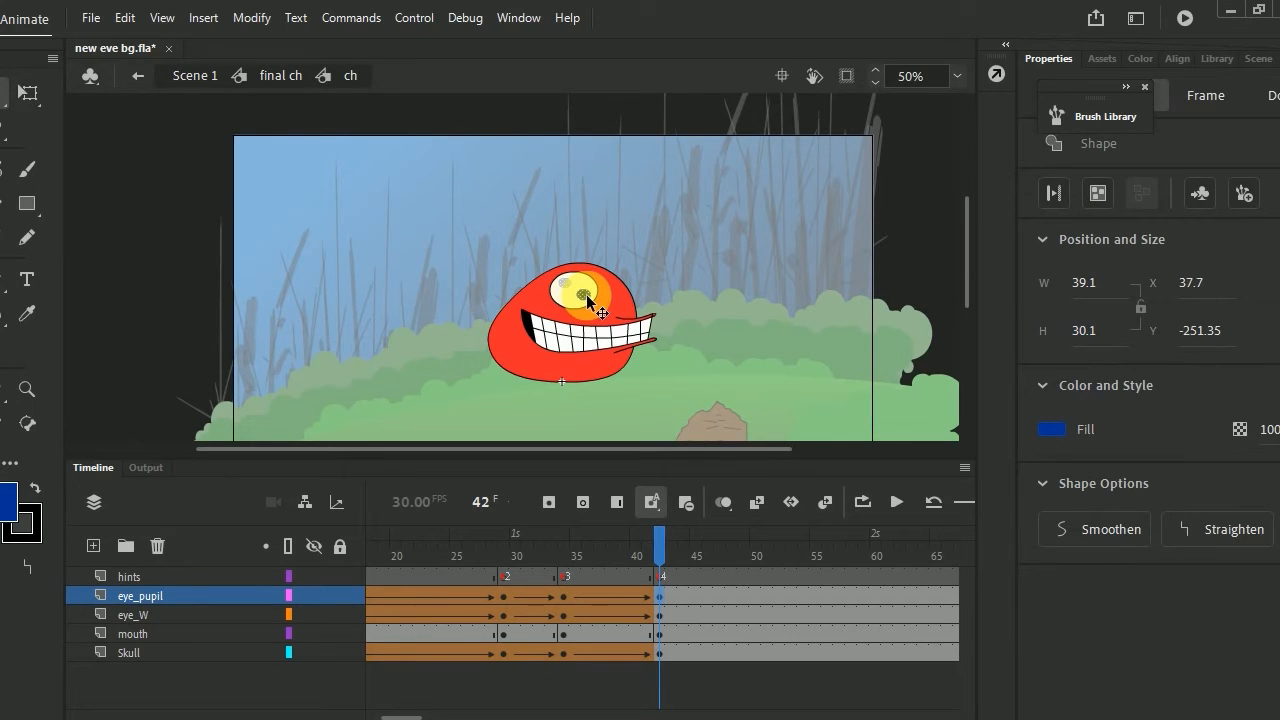
# Reenter the ch instance through final ch at frame 29 and remove frames 29 to 42 from the mouth layer.
pyautogui.click(268, 75)
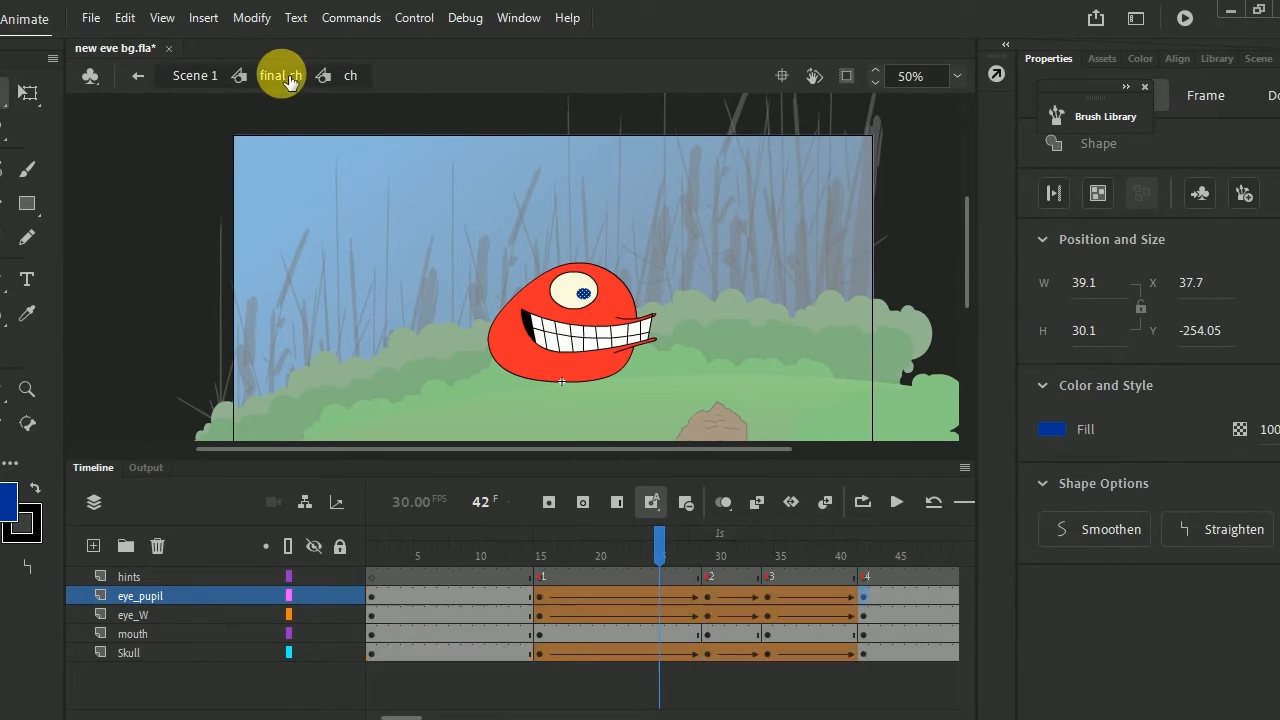
pyautogui.moveTo(653, 573); pyautogui.dragTo(503, 710)
pyautogui.doubleClick(415, 300)
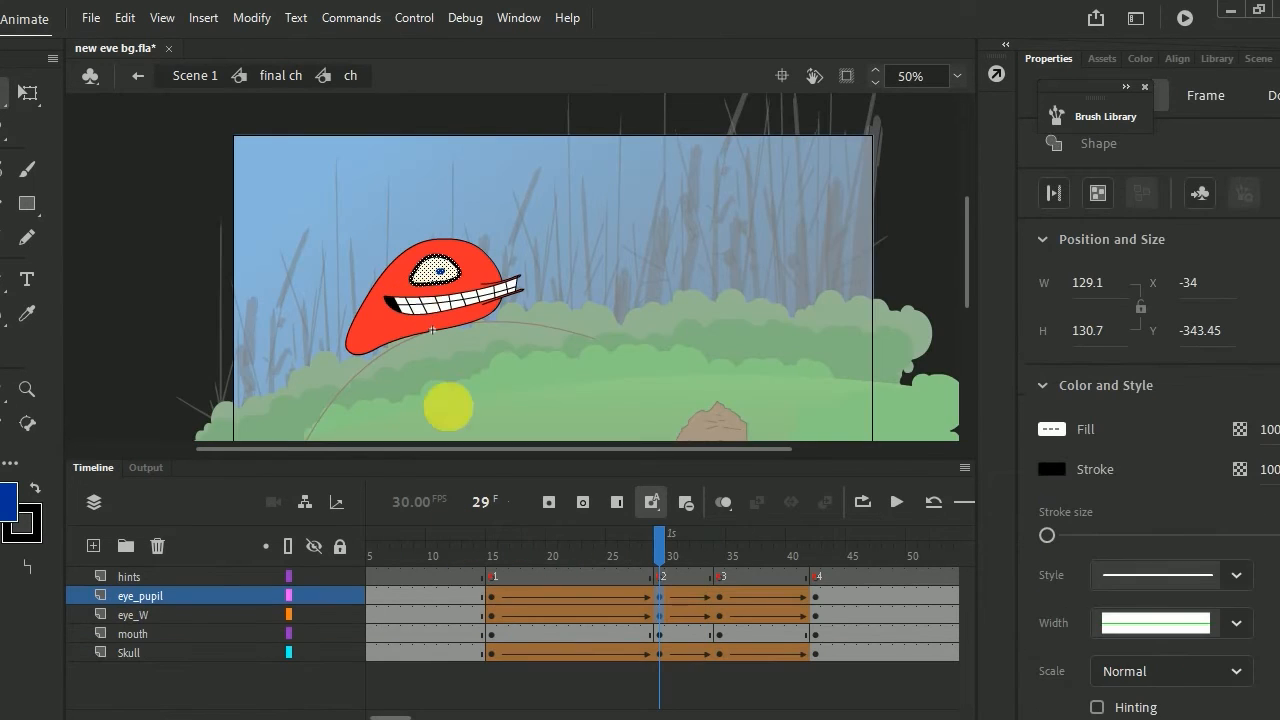
pyautogui.click(651, 634)
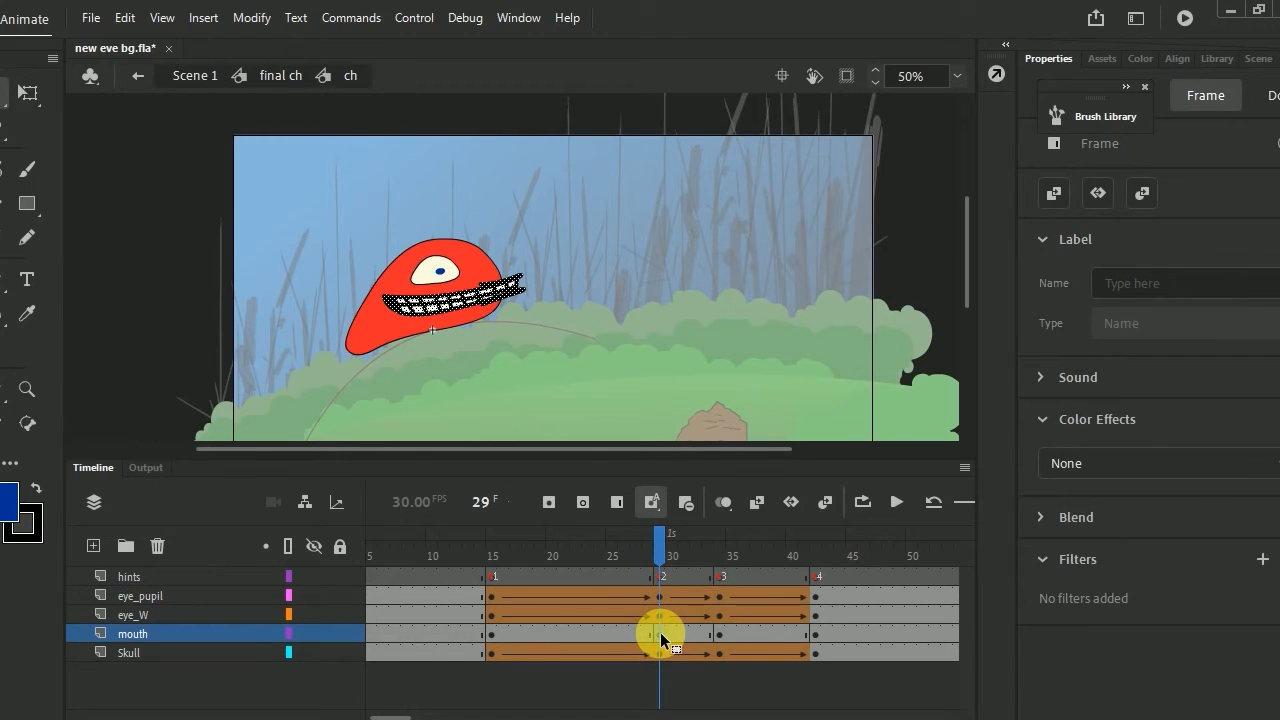
pyautogui.click(492, 638)
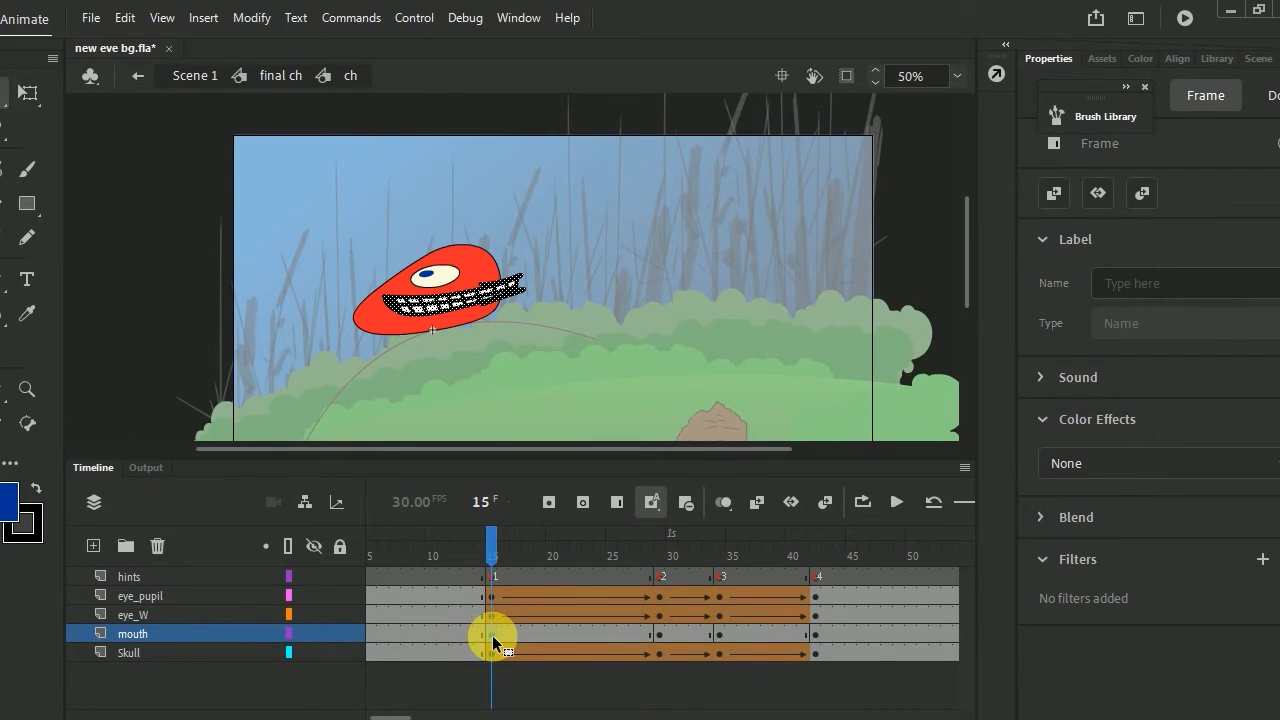
pyautogui.click(659, 636)
pyautogui.click(716, 635)
pyautogui.click(819, 638)
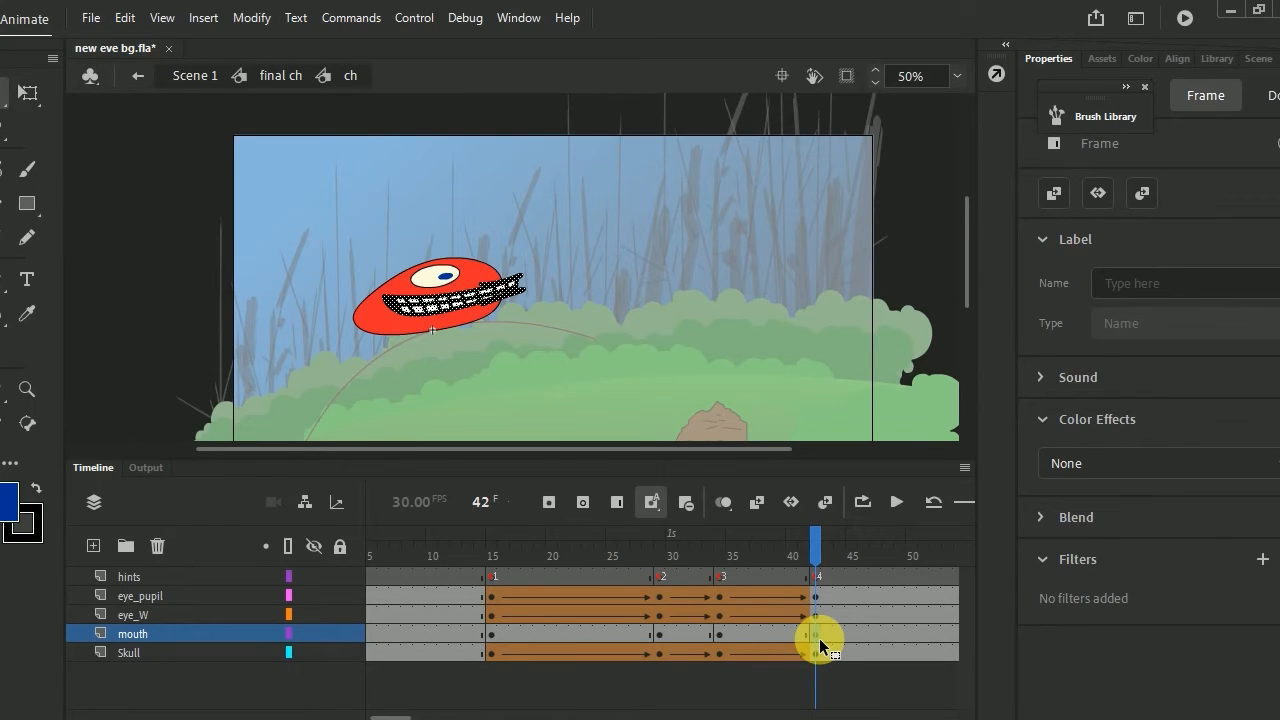
pyautogui.moveTo(657, 634); pyautogui.dragTo(815, 637)
pyautogui.rightClick(814, 631)
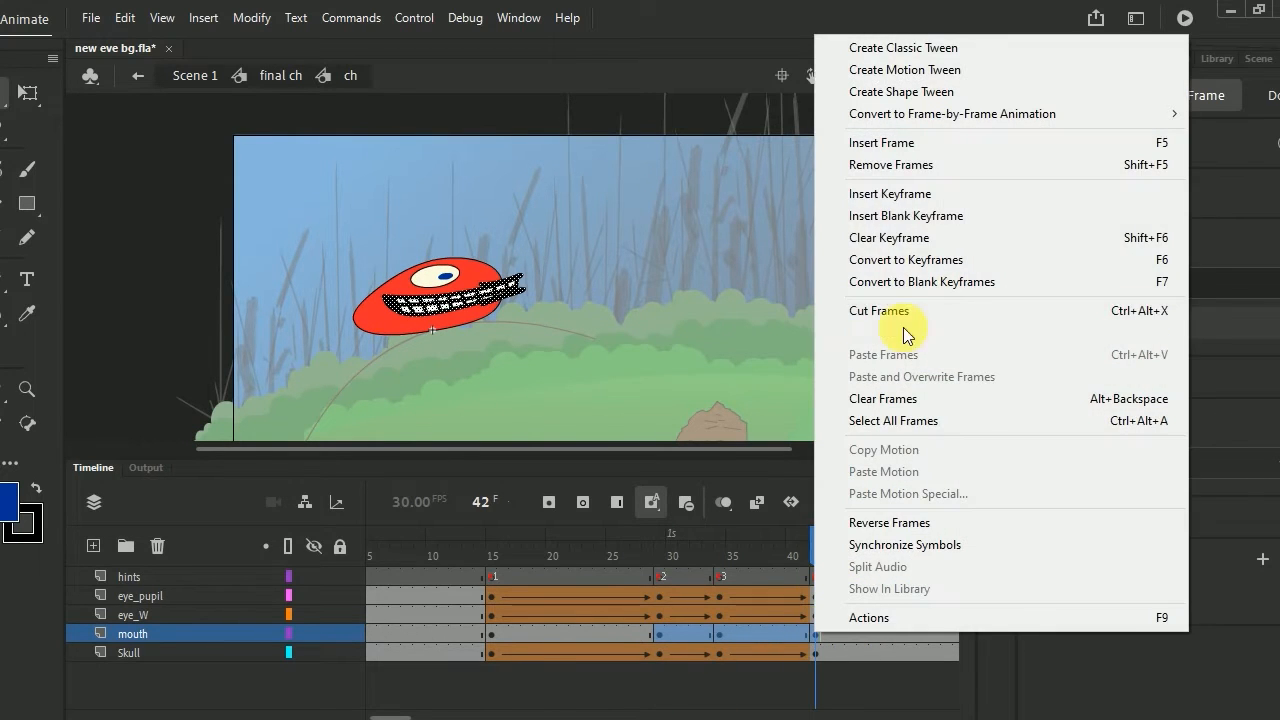
pyautogui.click(914, 166)
# Remove one more frame and clear the remaining keyframe at frame 29 on the mouth layer, and extend the layer to frame 150.
pyautogui.rightClick(663, 636)
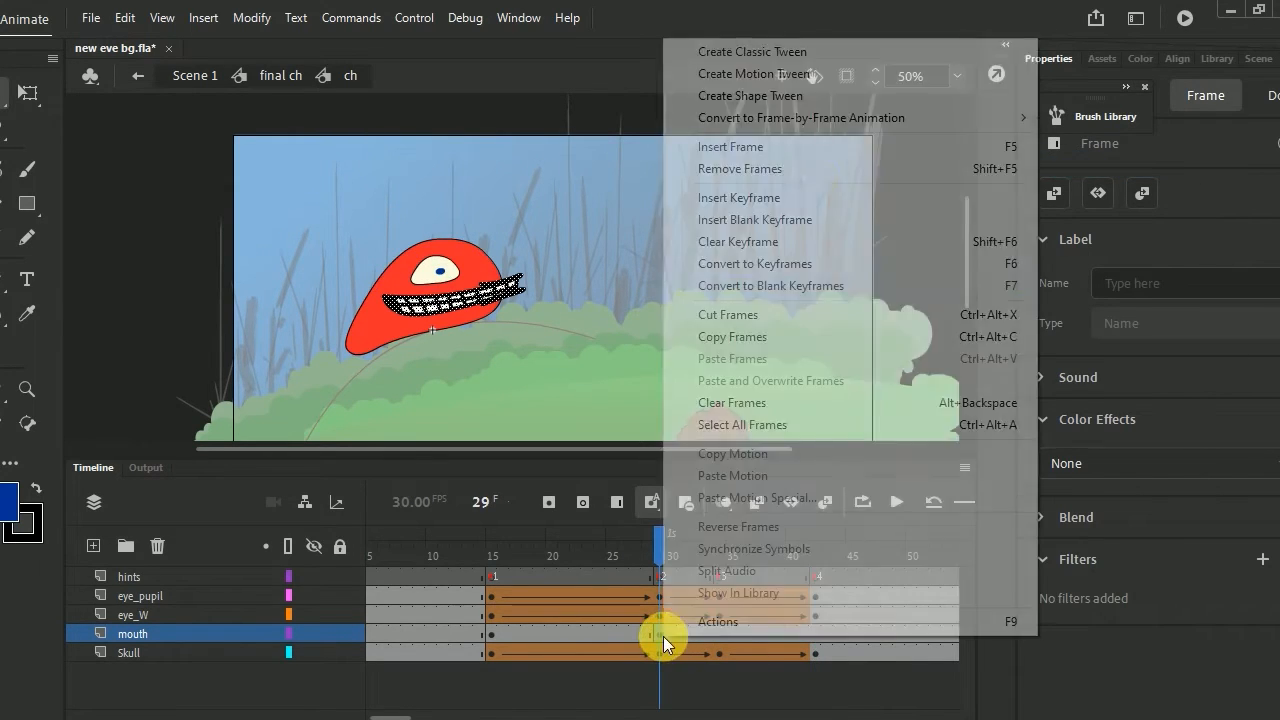
pyautogui.click(803, 166)
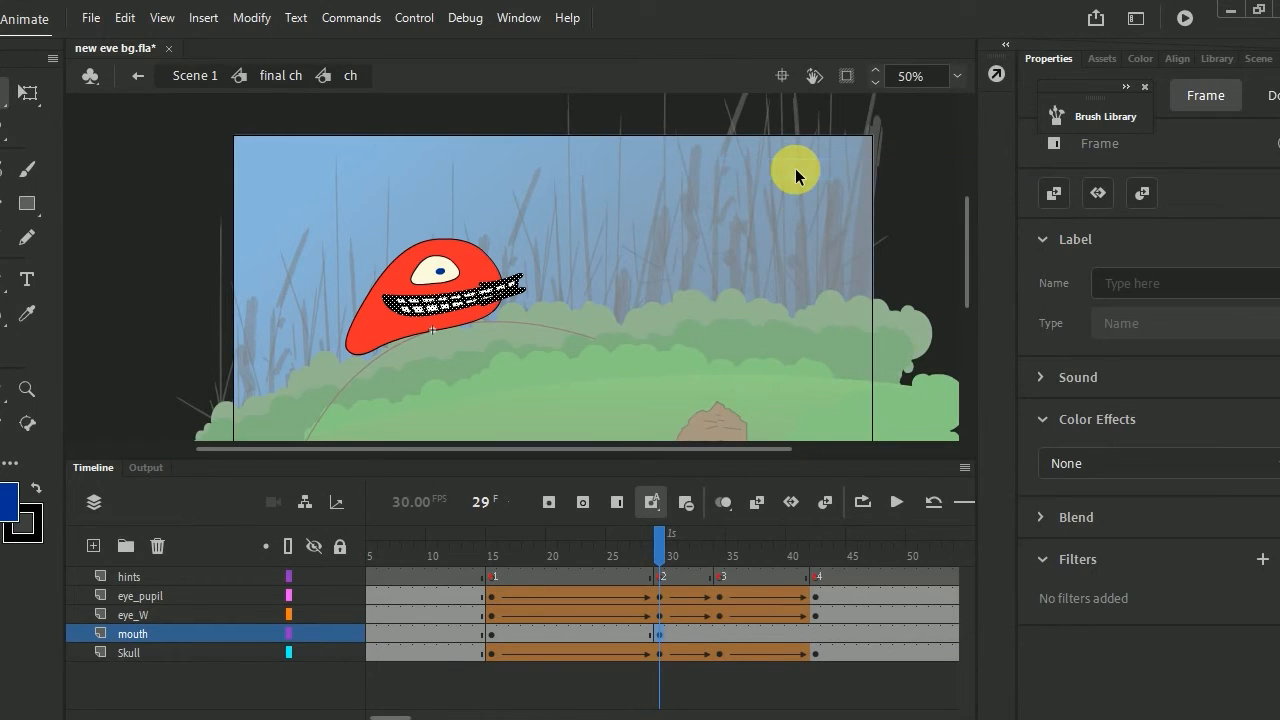
pyautogui.rightClick(662, 638)
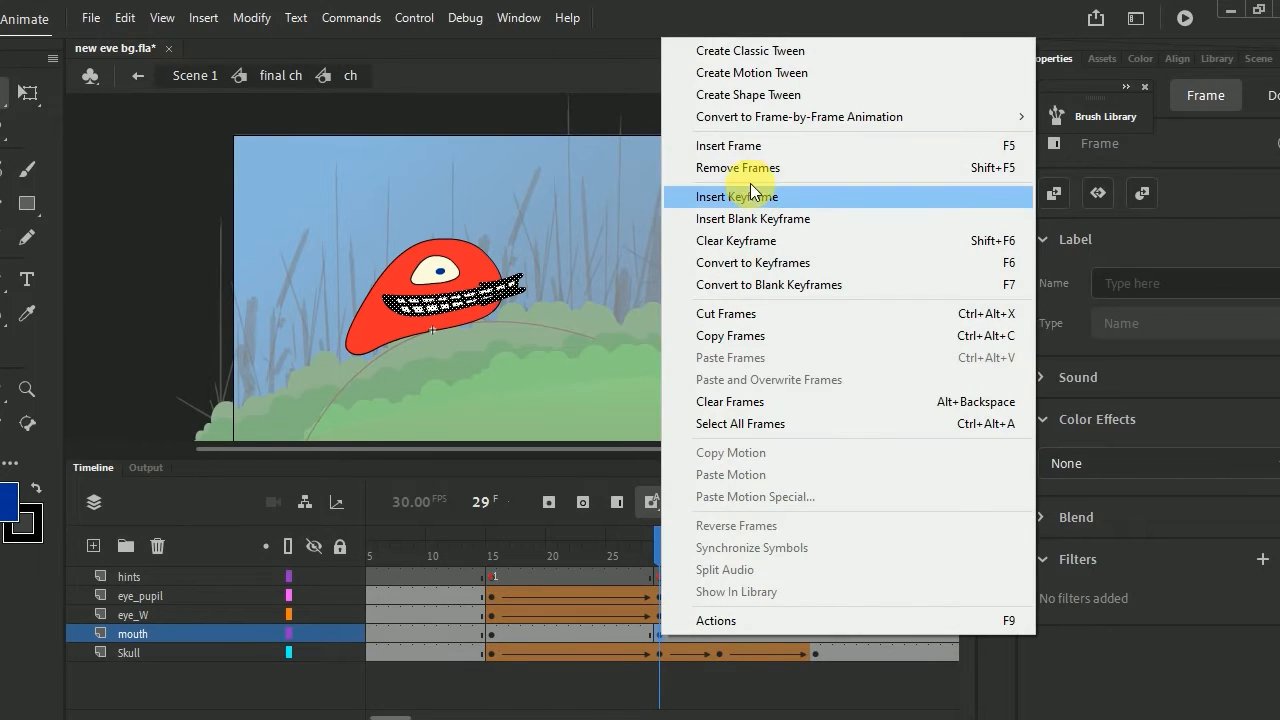
pyautogui.click(749, 241)
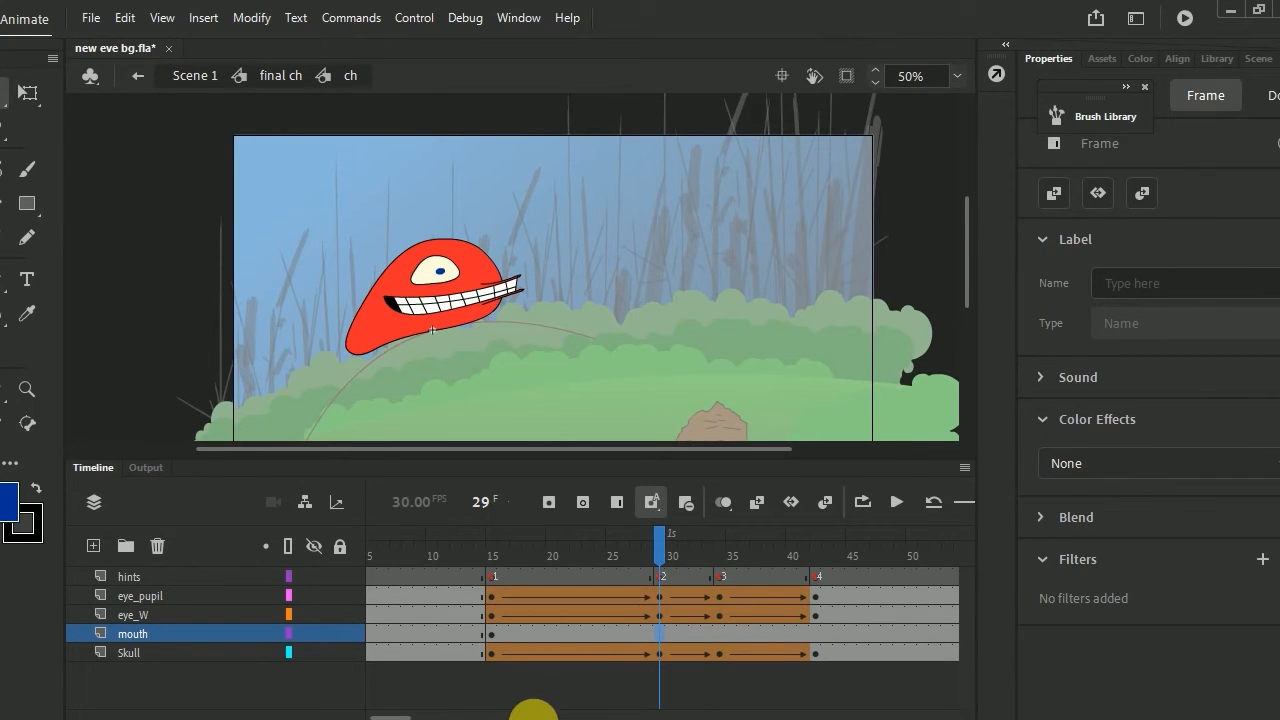
pyautogui.moveTo(394, 716); pyautogui.dragTo(490, 716)
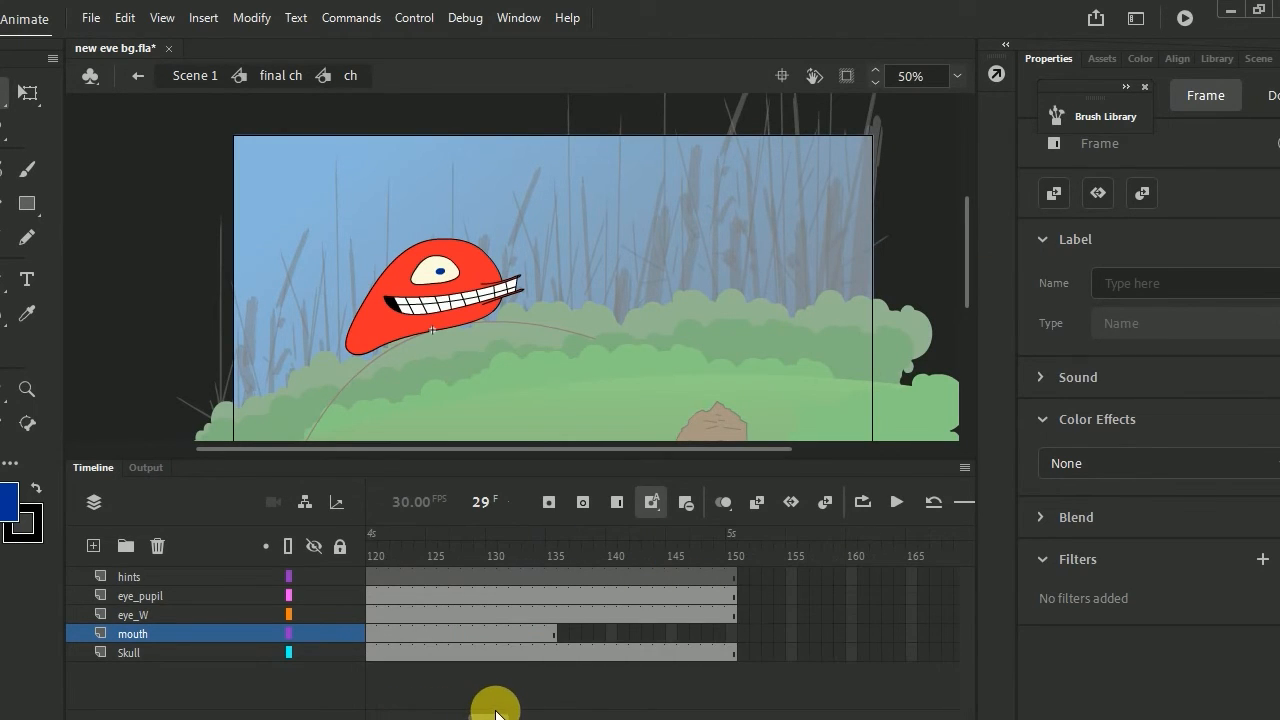
pyautogui.click(731, 638)
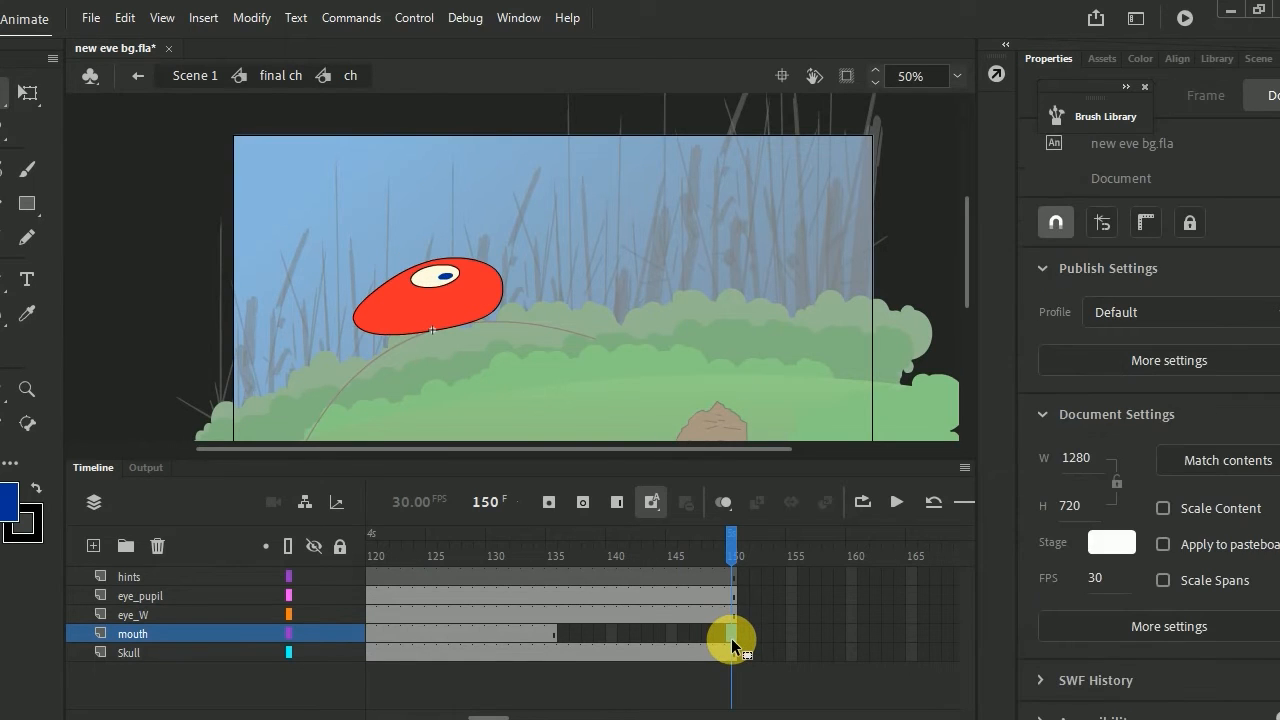
# Reenter the ch instance through final ch at frame 29 and start converting the mouth artwork at frame 15 to a graphic symbol.
pyautogui.click(281, 75)
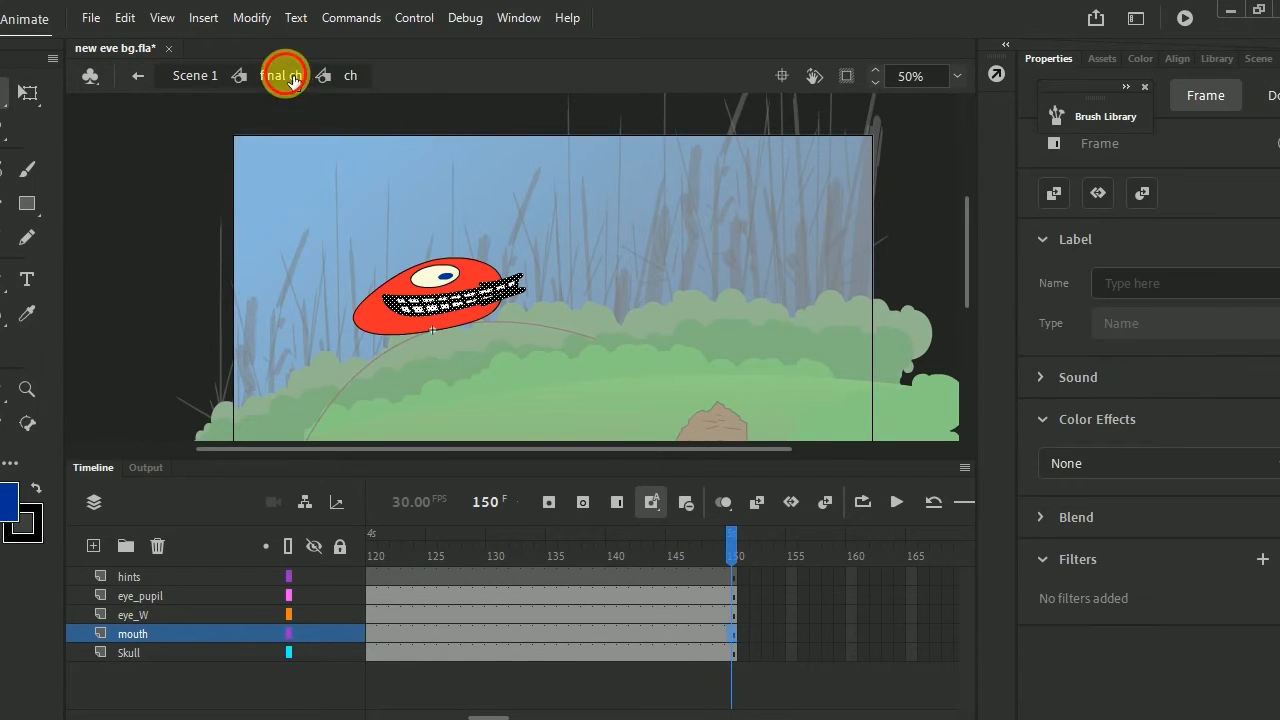
pyautogui.click(660, 655)
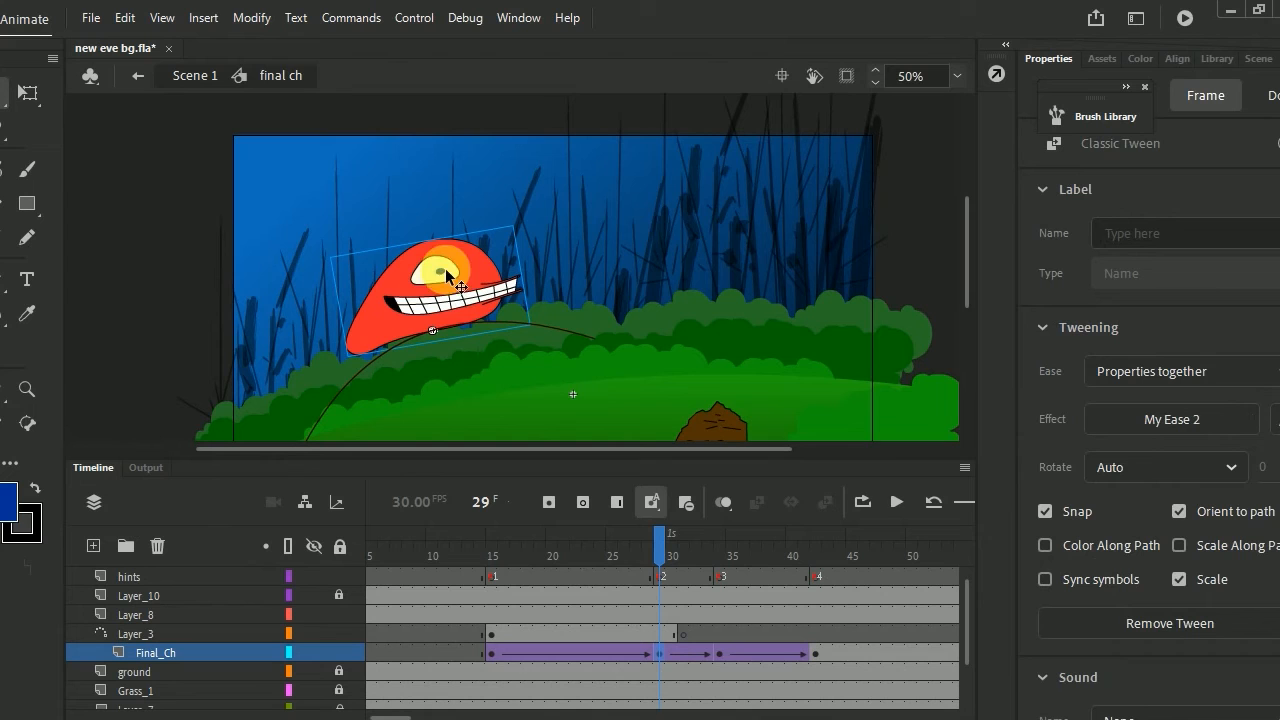
pyautogui.doubleClick(460, 303)
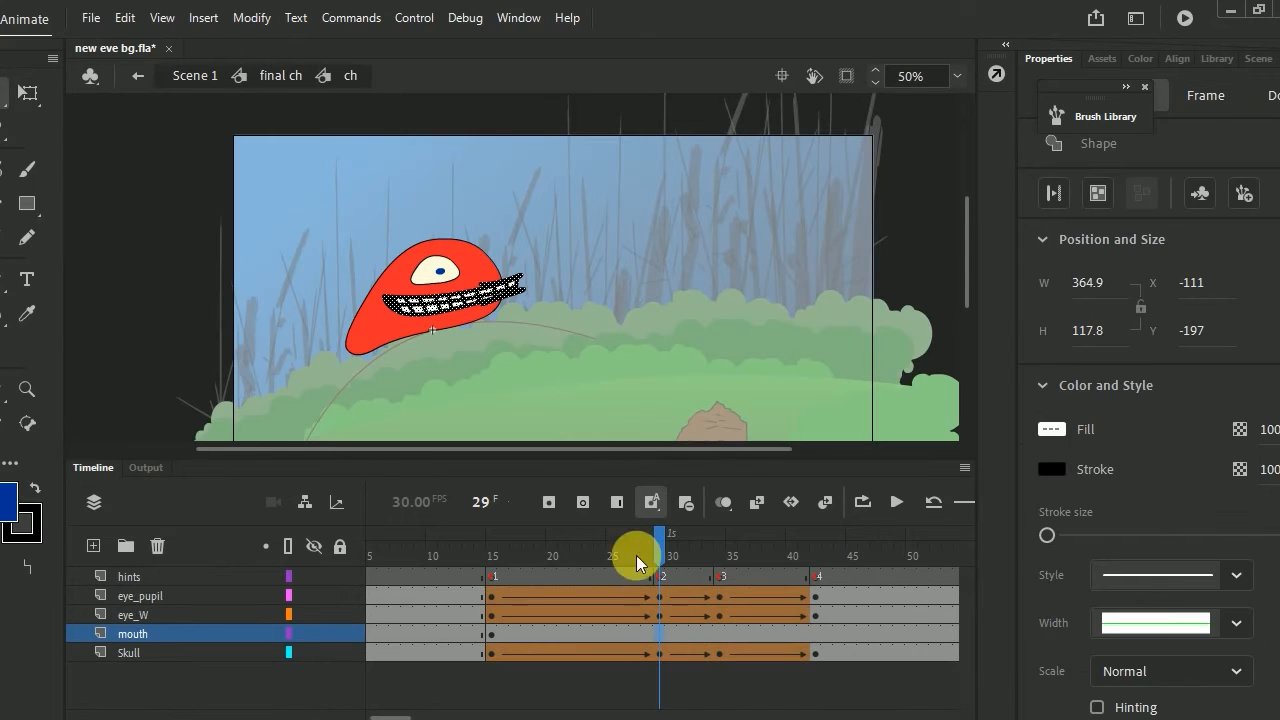
pyautogui.click(658, 634)
pyautogui.click(492, 636)
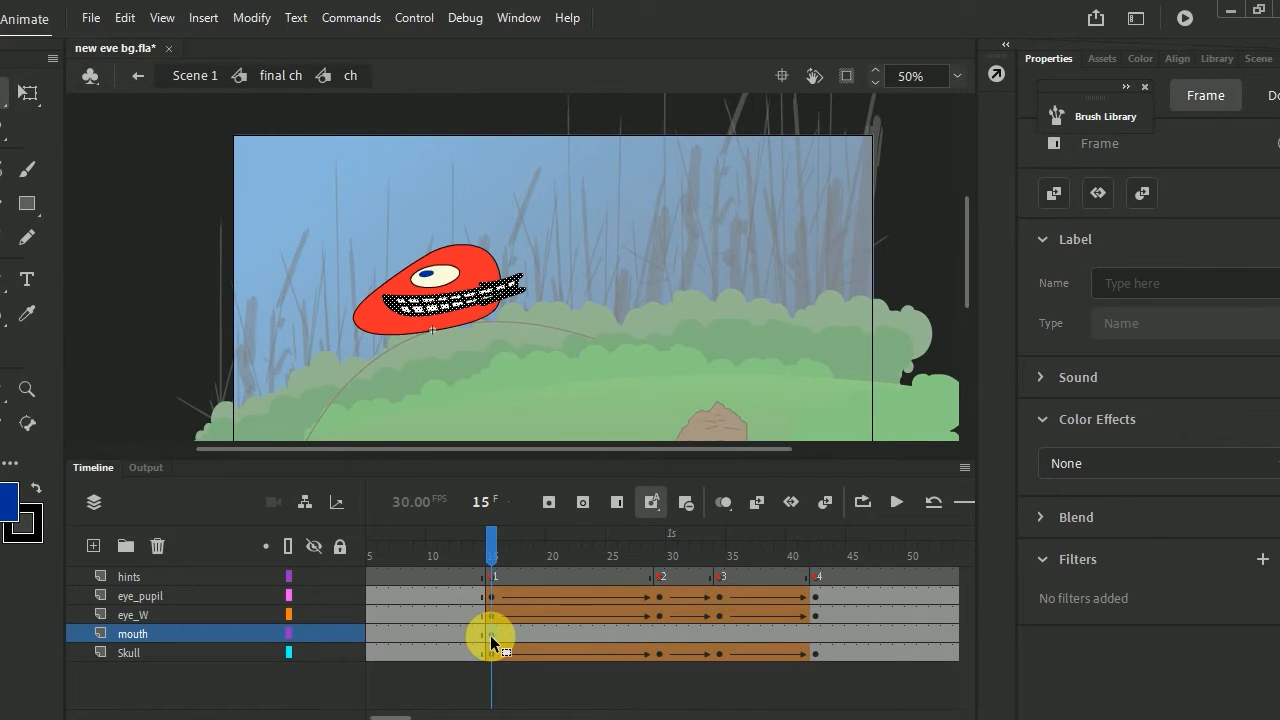
pyautogui.press('F8')
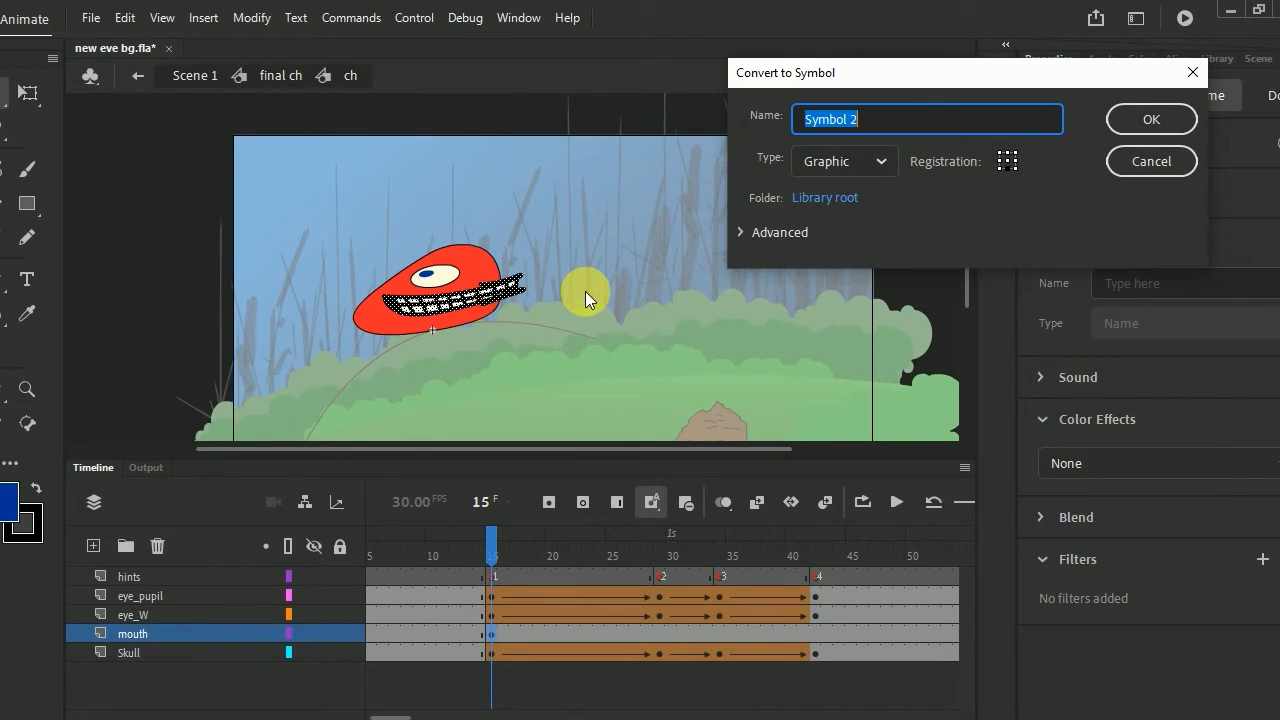
# Convert the mouth artwork to a graphic symbol named m and move its transformation point to the mouth's inner corner.
pyautogui.write('m')
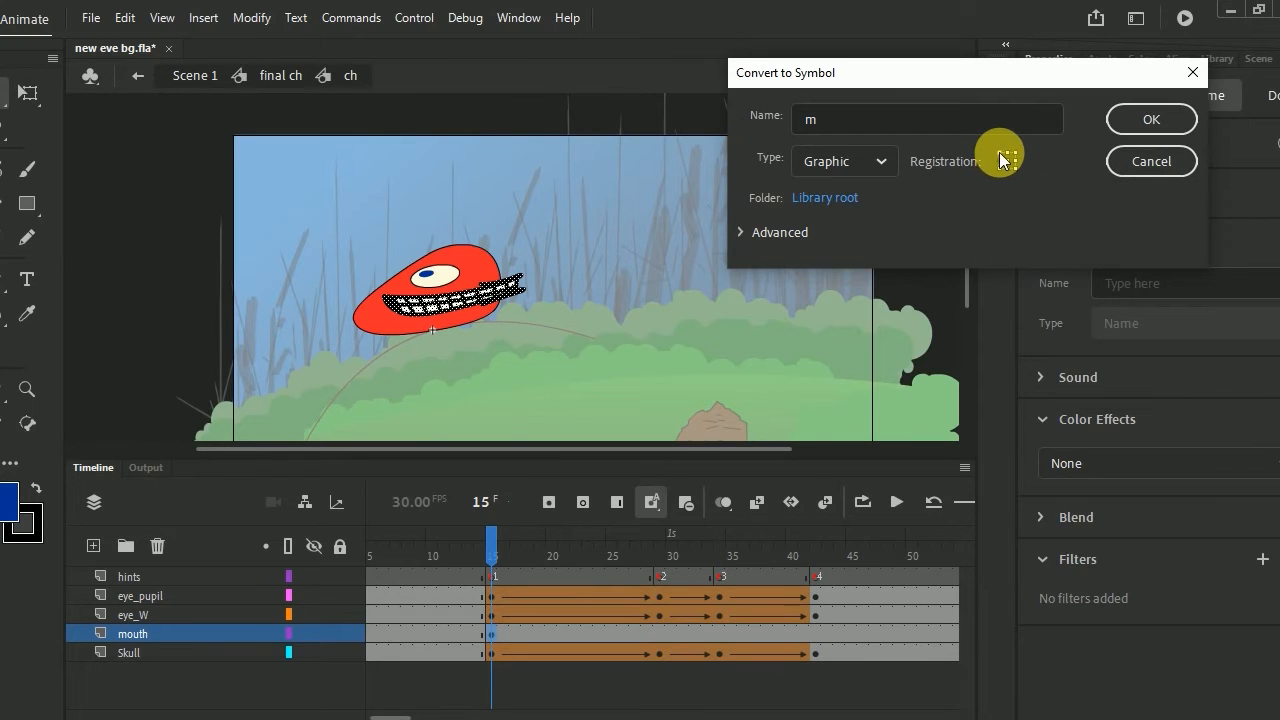
pyautogui.click(1150, 120)
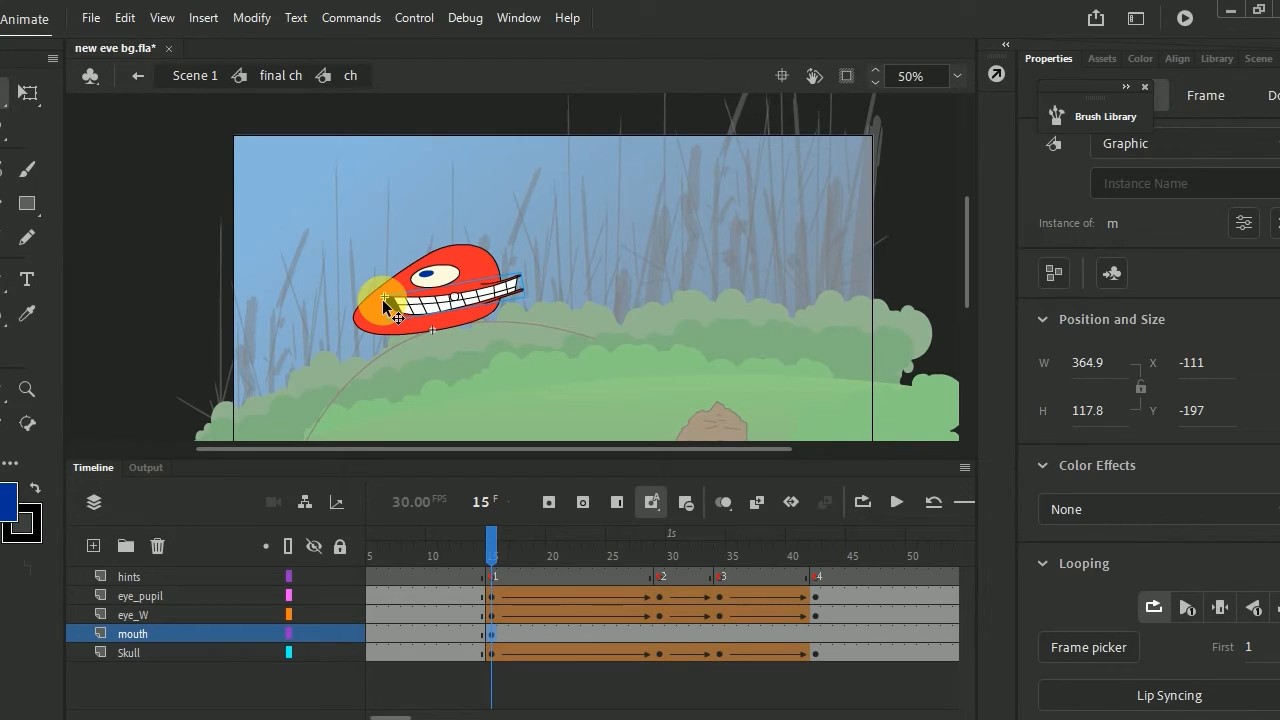
pyautogui.click(28, 93)
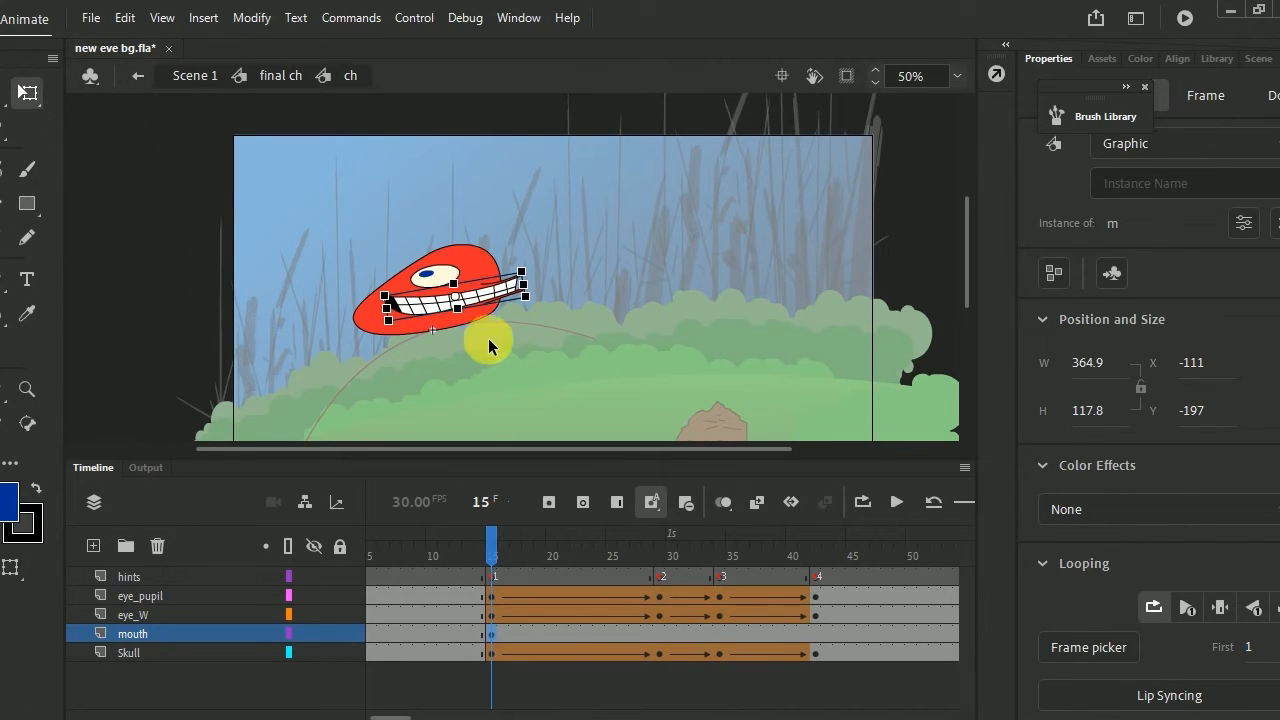
pyautogui.moveTo(455, 305); pyautogui.dragTo(390, 312)
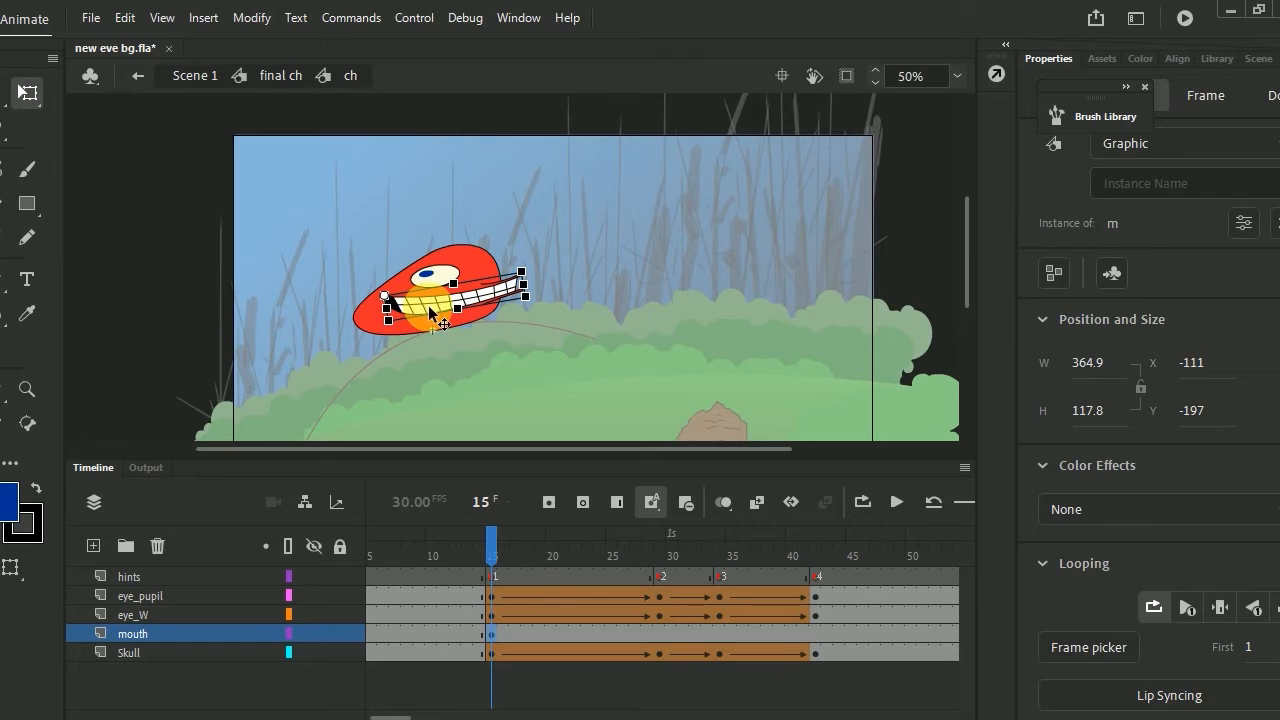
# Insert keyframes on the mouth layer at frames 29, 34 and 42.
pyautogui.click(661, 636)
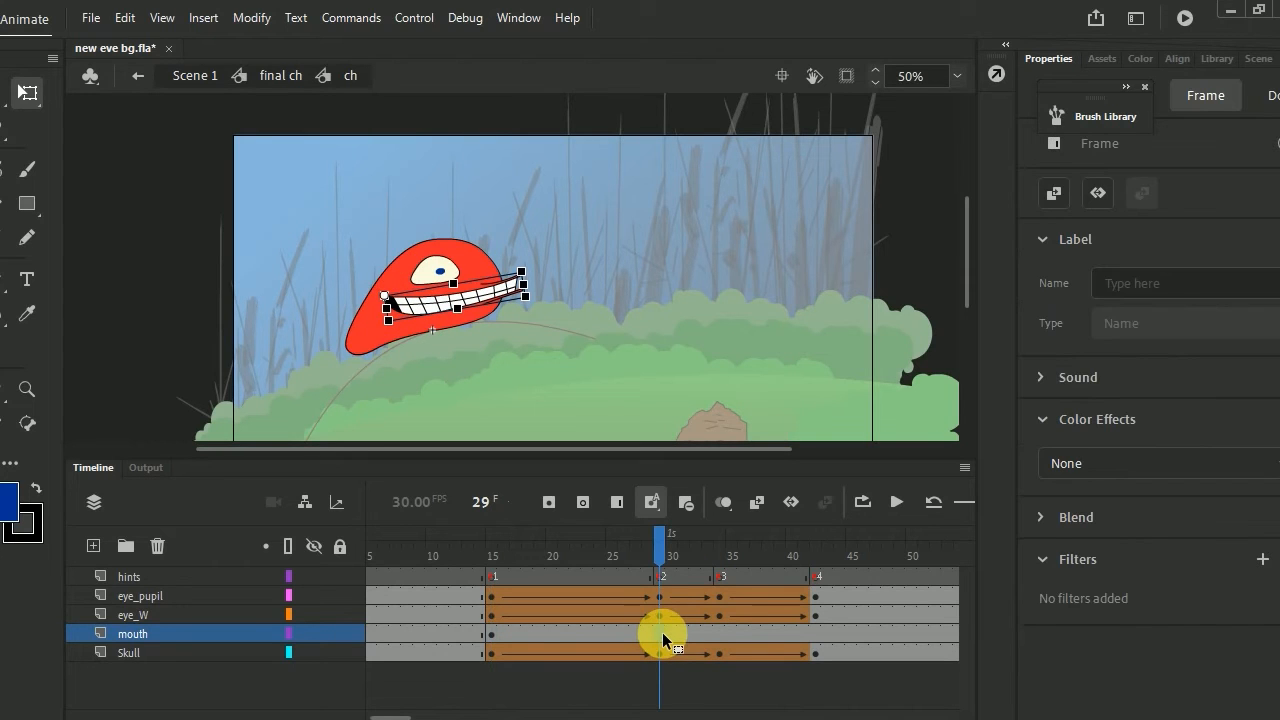
pyautogui.press('F6')
pyautogui.click(720, 636)
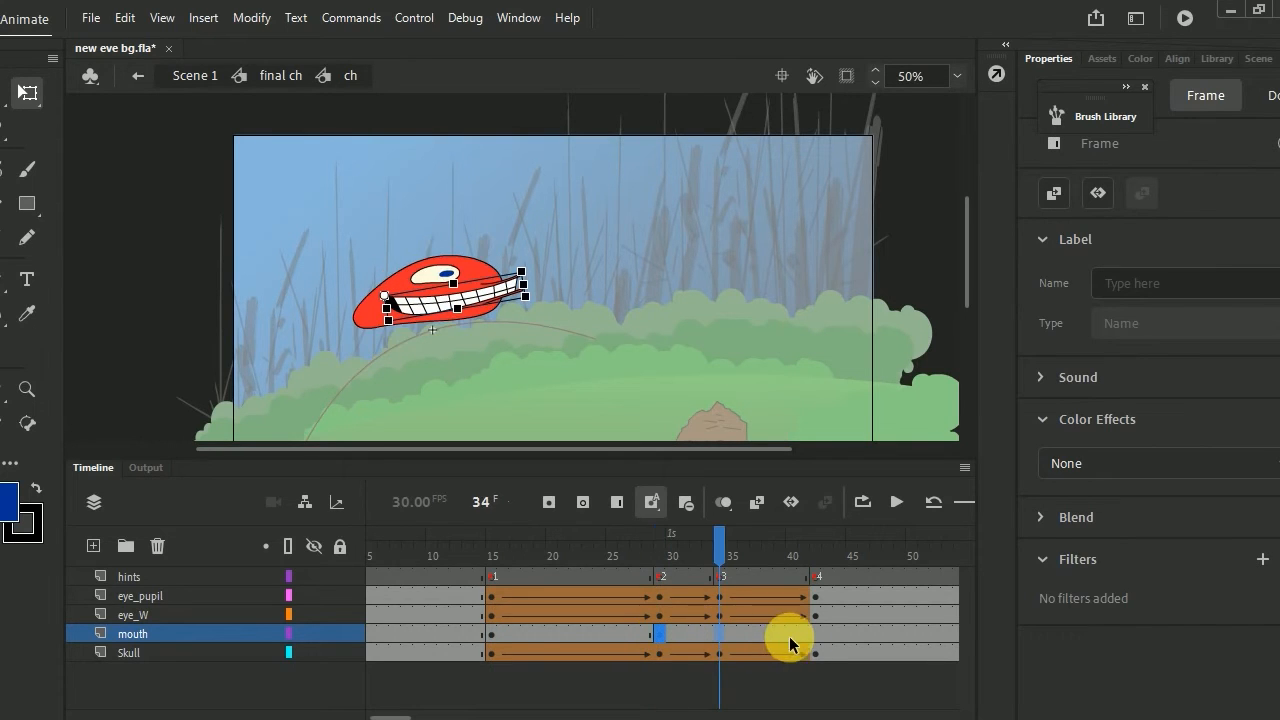
pyautogui.press('F6')
pyautogui.click(818, 636)
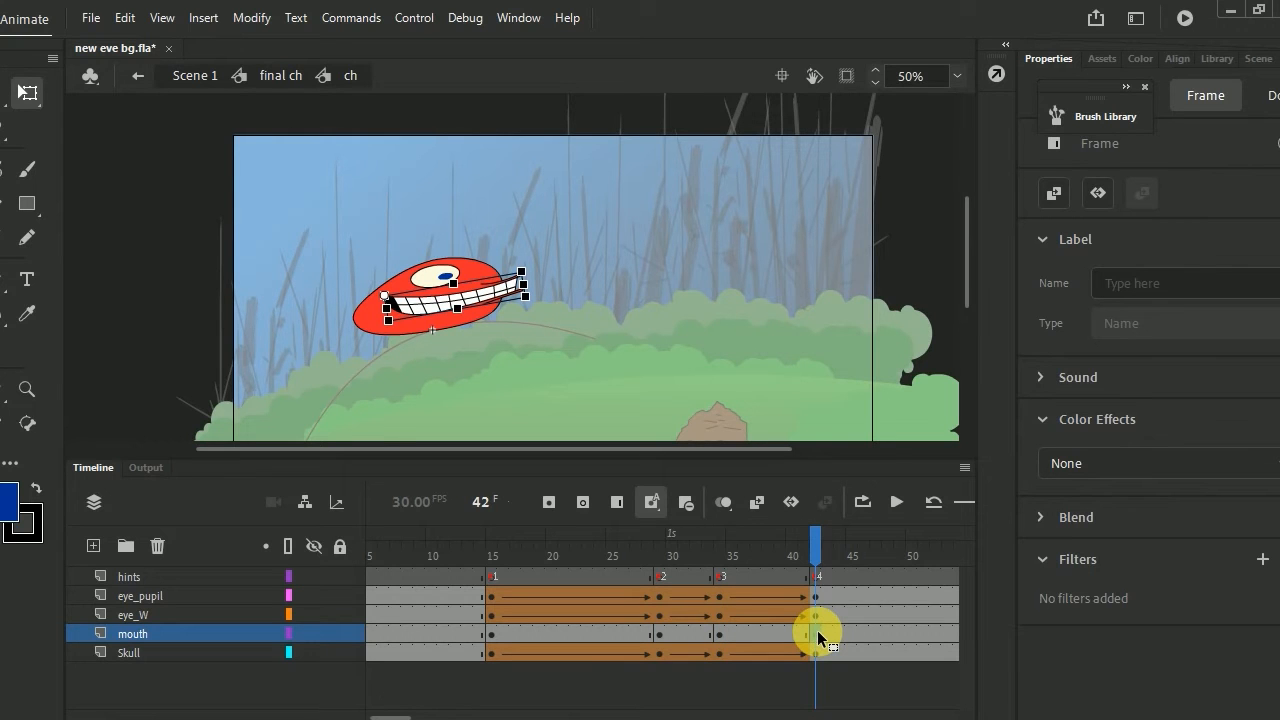
# At frame 29 inside the ch symbol, narrow the mouth to about 266 wide and shift it toward the front of the face.
pyautogui.click(274, 76)
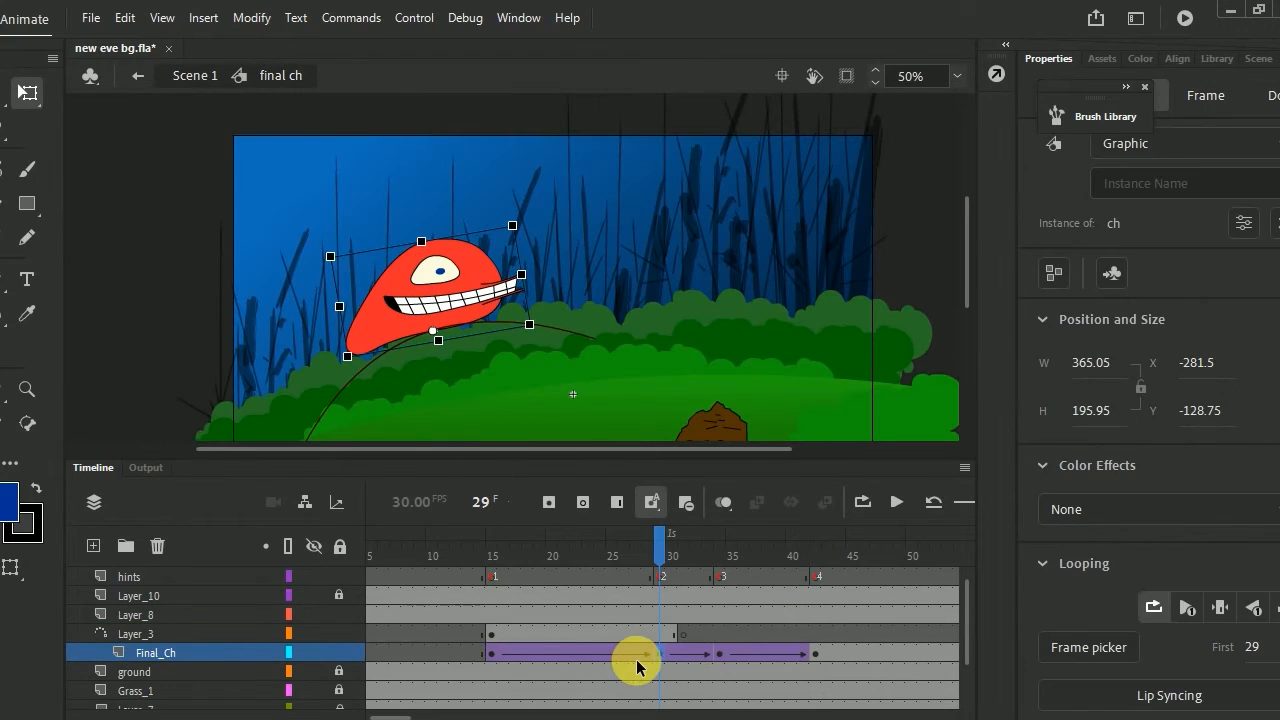
pyautogui.click(658, 655)
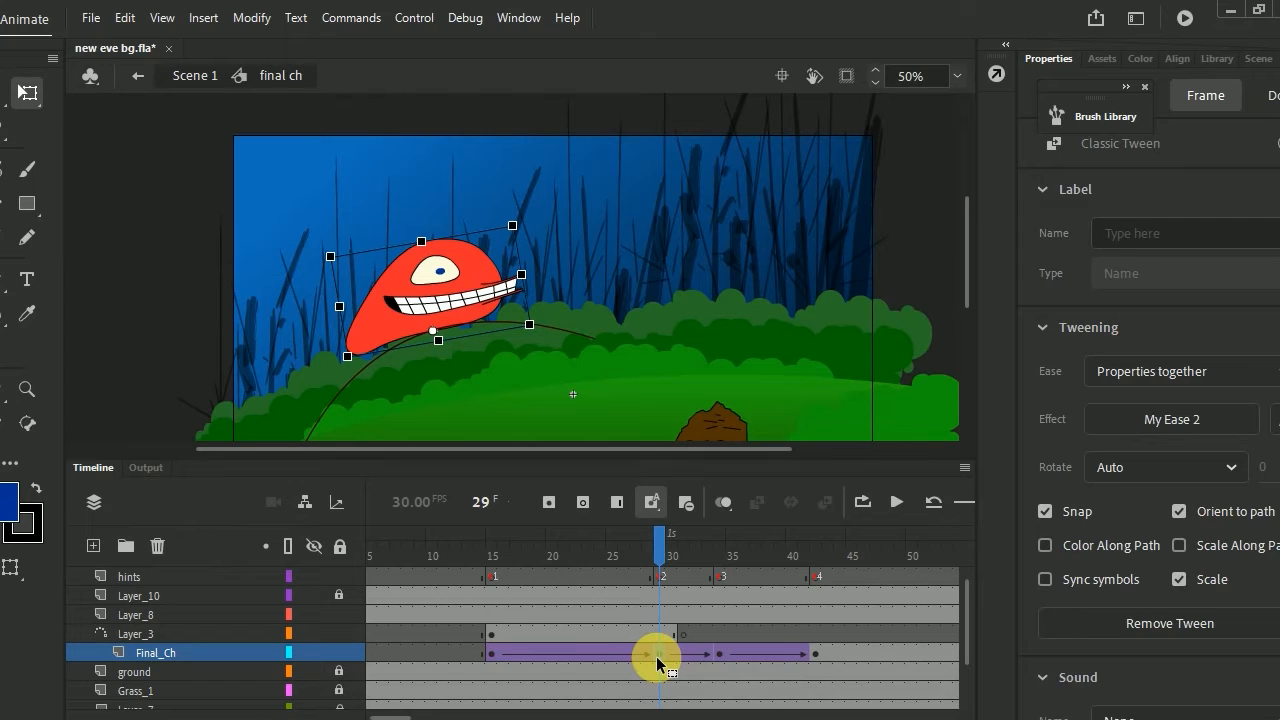
pyautogui.click(455, 313)
pyautogui.doubleClick(457, 307)
pyautogui.click(658, 636)
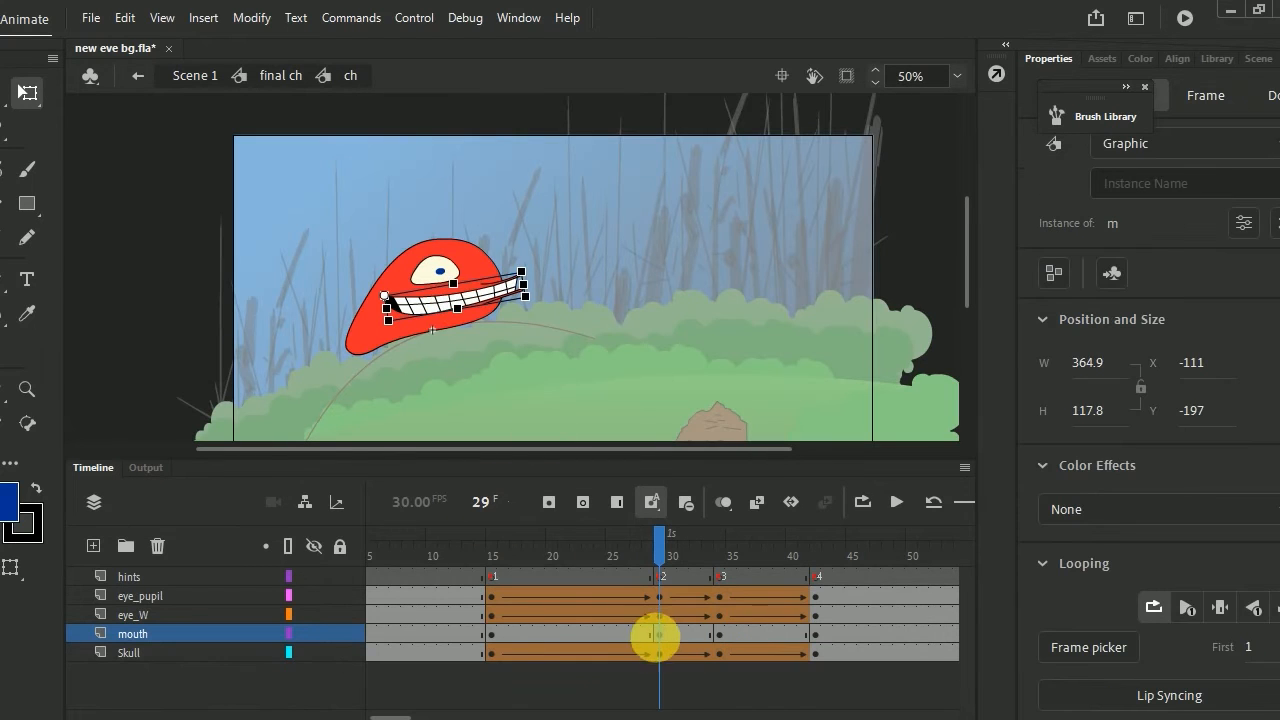
pyautogui.click(506, 306)
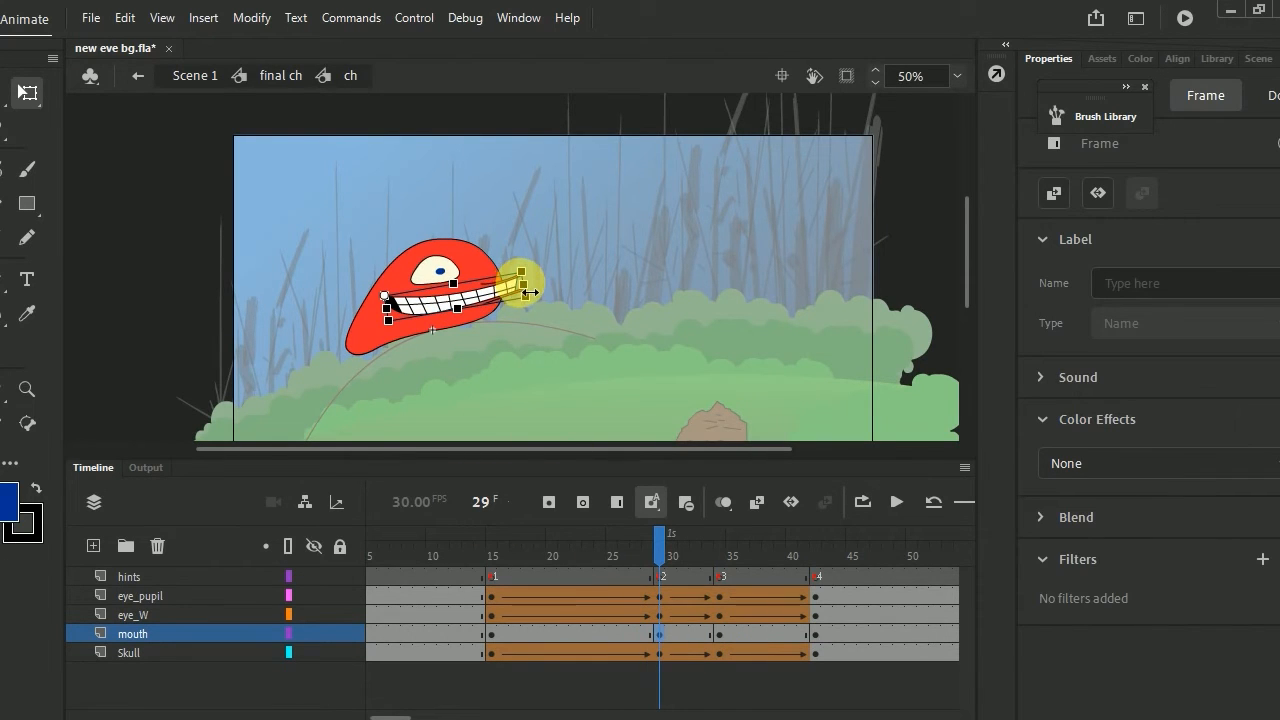
pyautogui.moveTo(528, 291); pyautogui.dragTo(481, 297)
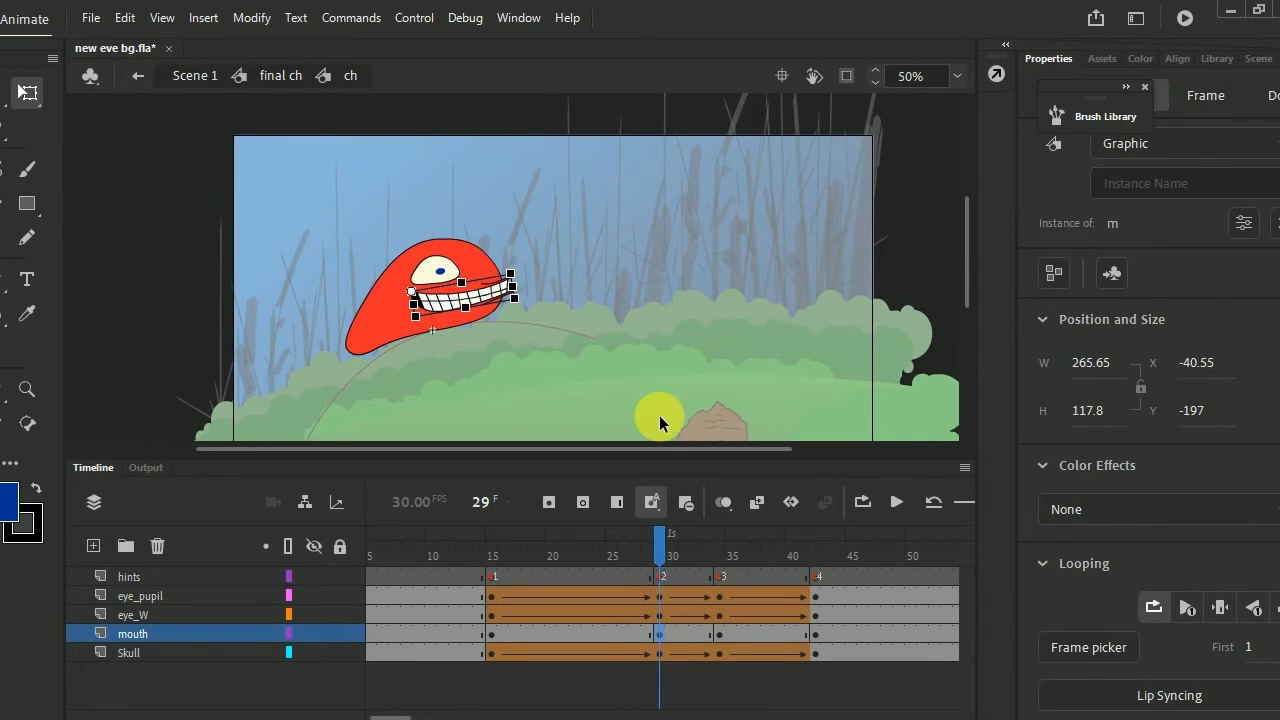
# Create a classic tween on the mouth layer between frames 15 and 29 and preview it up to frame 29.
pyautogui.rightClick(600, 634)
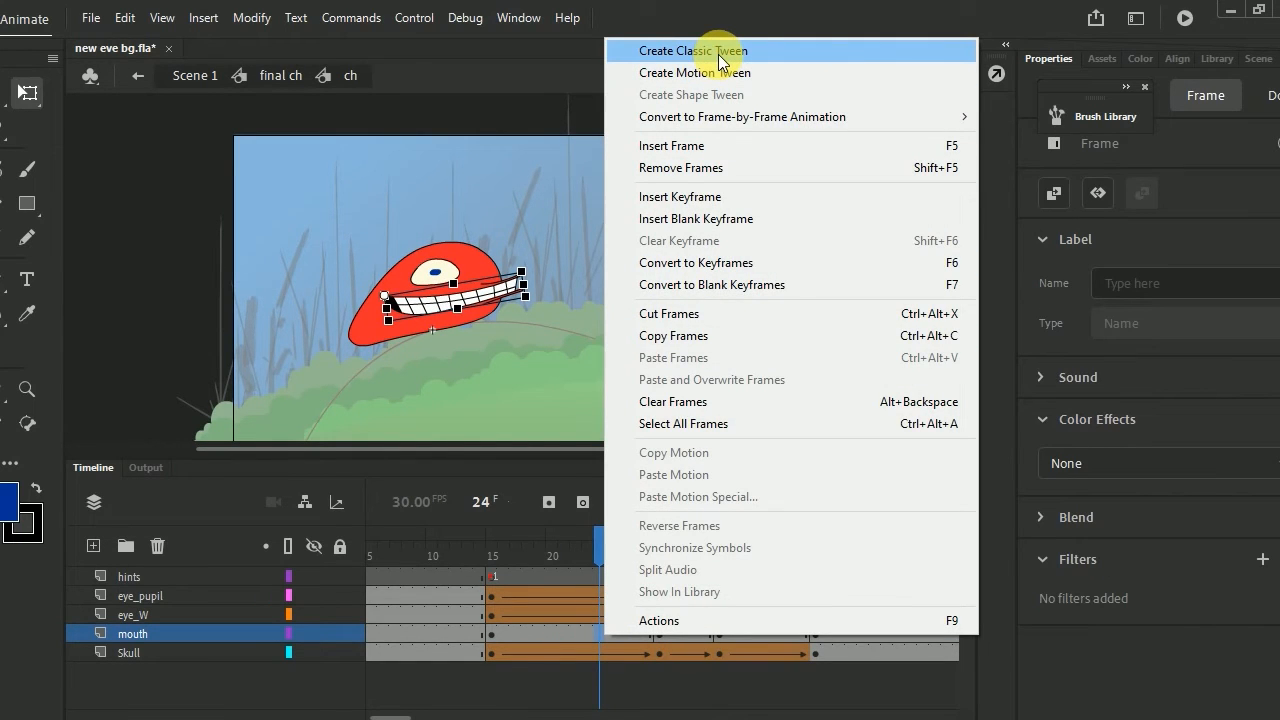
pyautogui.click(718, 56)
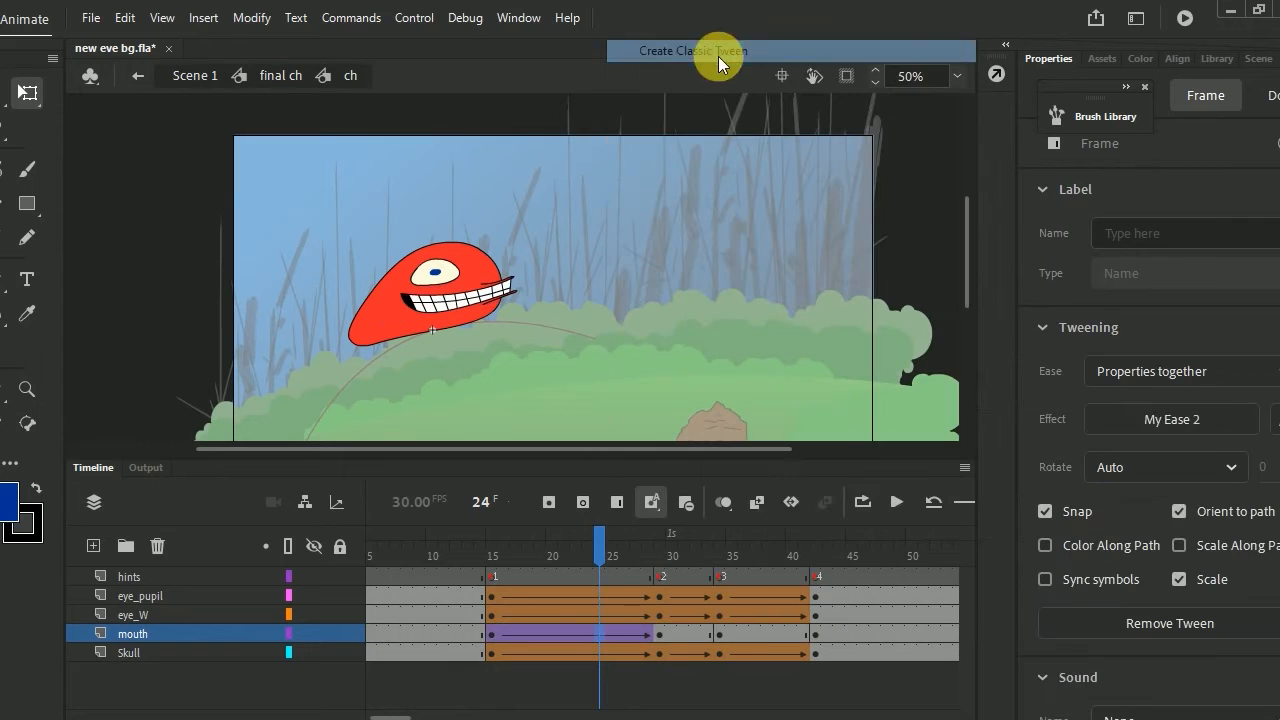
pyautogui.moveTo(594, 583); pyautogui.dragTo(641, 612)
pyautogui.click(298, 77)
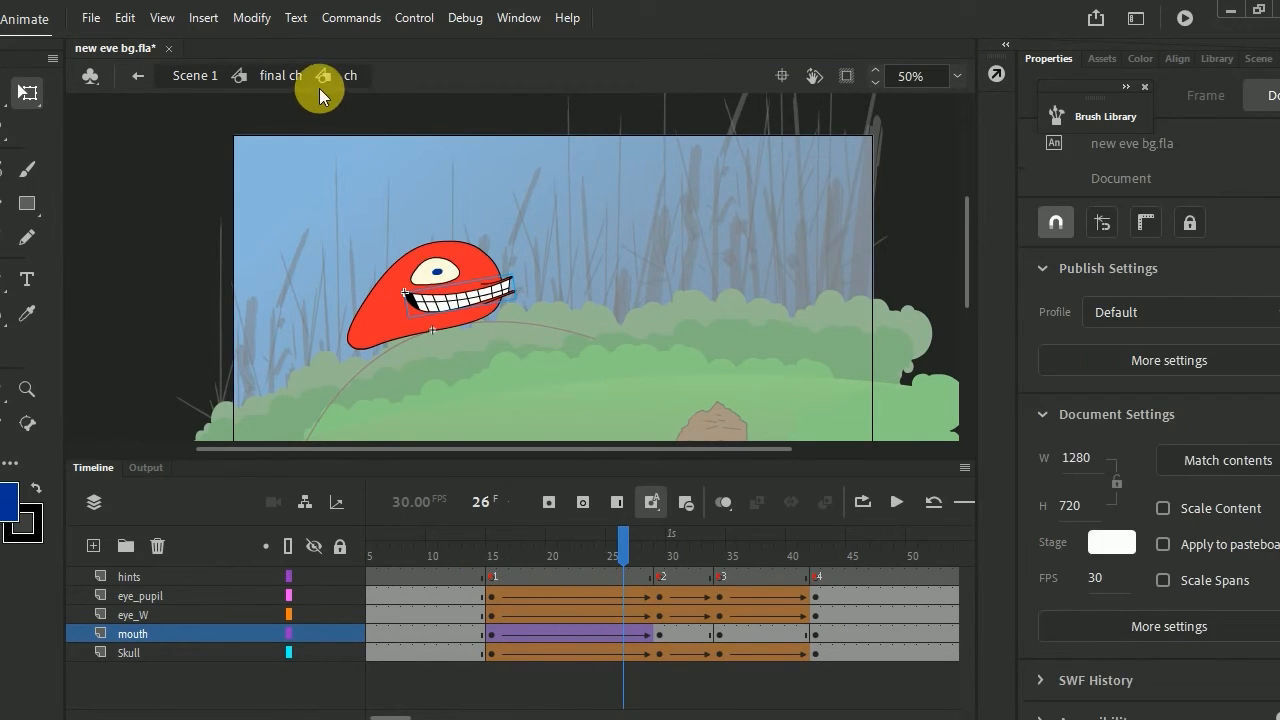
pyautogui.click(510, 566)
pyautogui.moveTo(512, 568); pyautogui.dragTo(660, 562)
# Open the ch symbol at frame 29 and inspect the eye_W and eye_pupil artwork against the mouth.
pyautogui.doubleClick(445, 276)
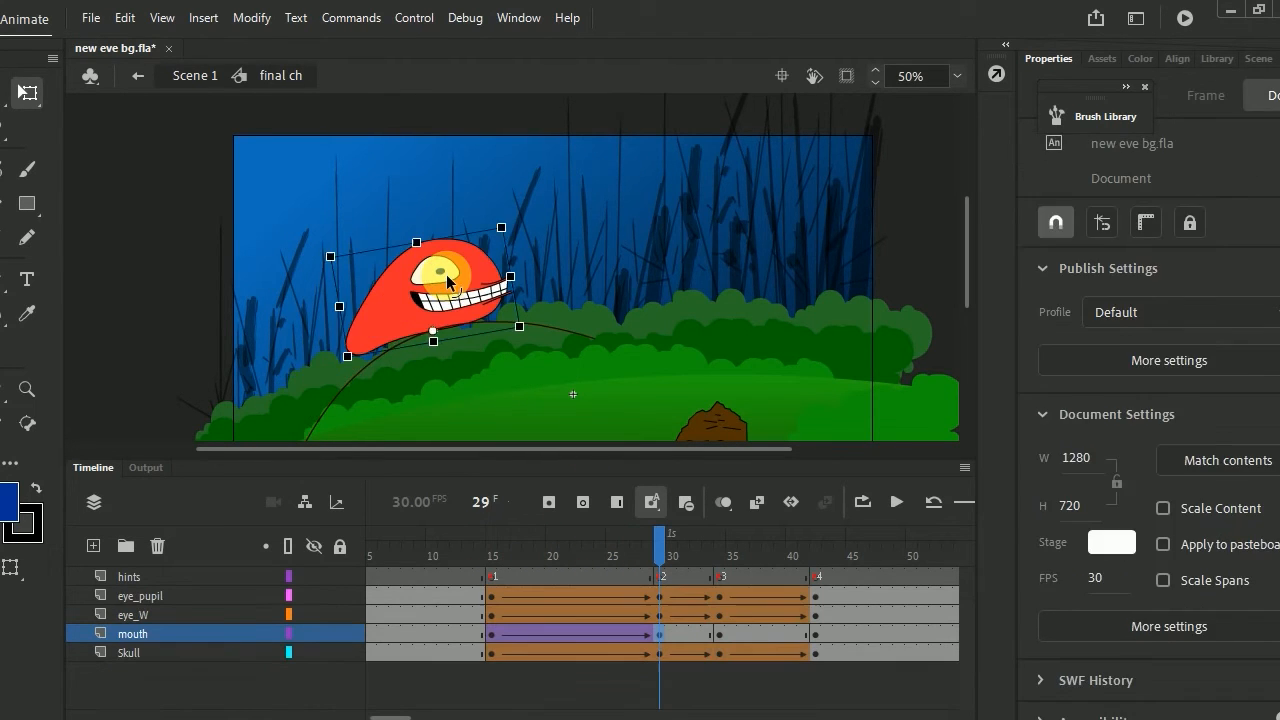
pyautogui.click(660, 634)
pyautogui.click(662, 614)
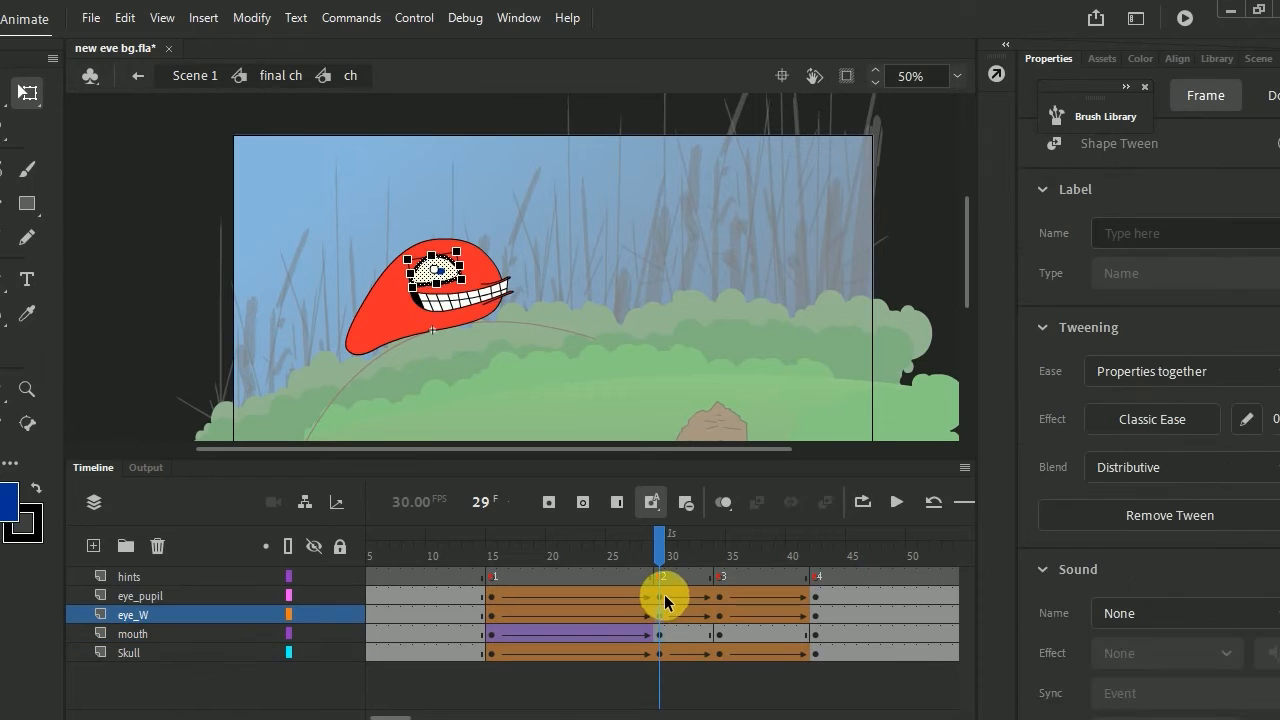
pyautogui.click(662, 596)
pyautogui.click(663, 614)
pyautogui.click(134, 149)
pyautogui.click(12, 92)
pyautogui.click(458, 270)
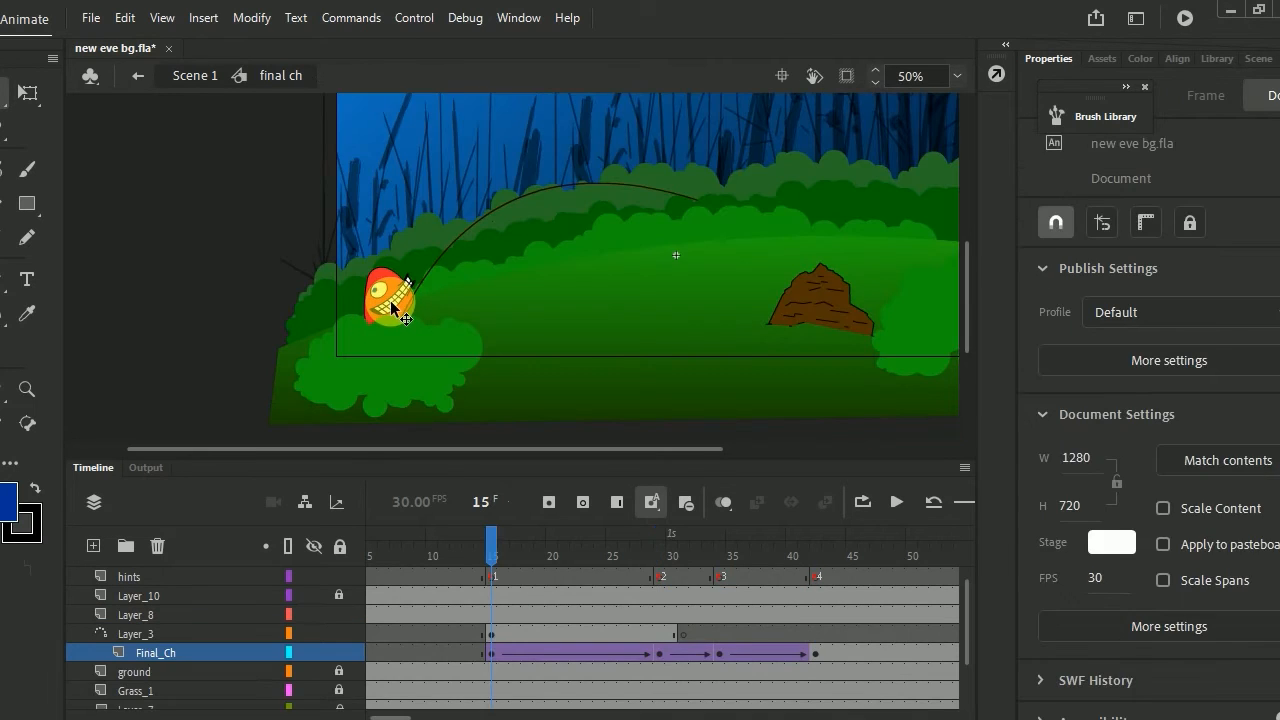
# At frame 15 inside the ch symbol, rotate the mouth steeper around its inner corner.
pyautogui.doubleClick(391, 307)
pyautogui.hotkey('ctrl', '=')
pyautogui.hotkey('ctrl', '=')
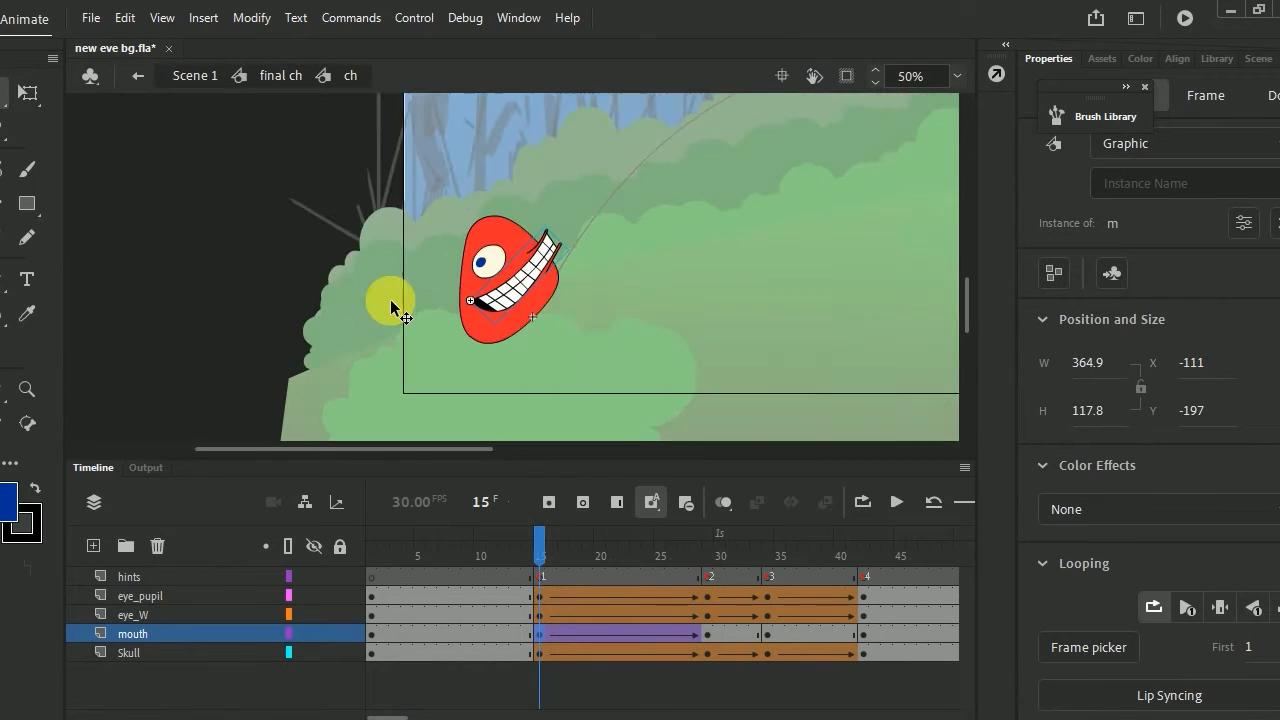
pyautogui.press('q')
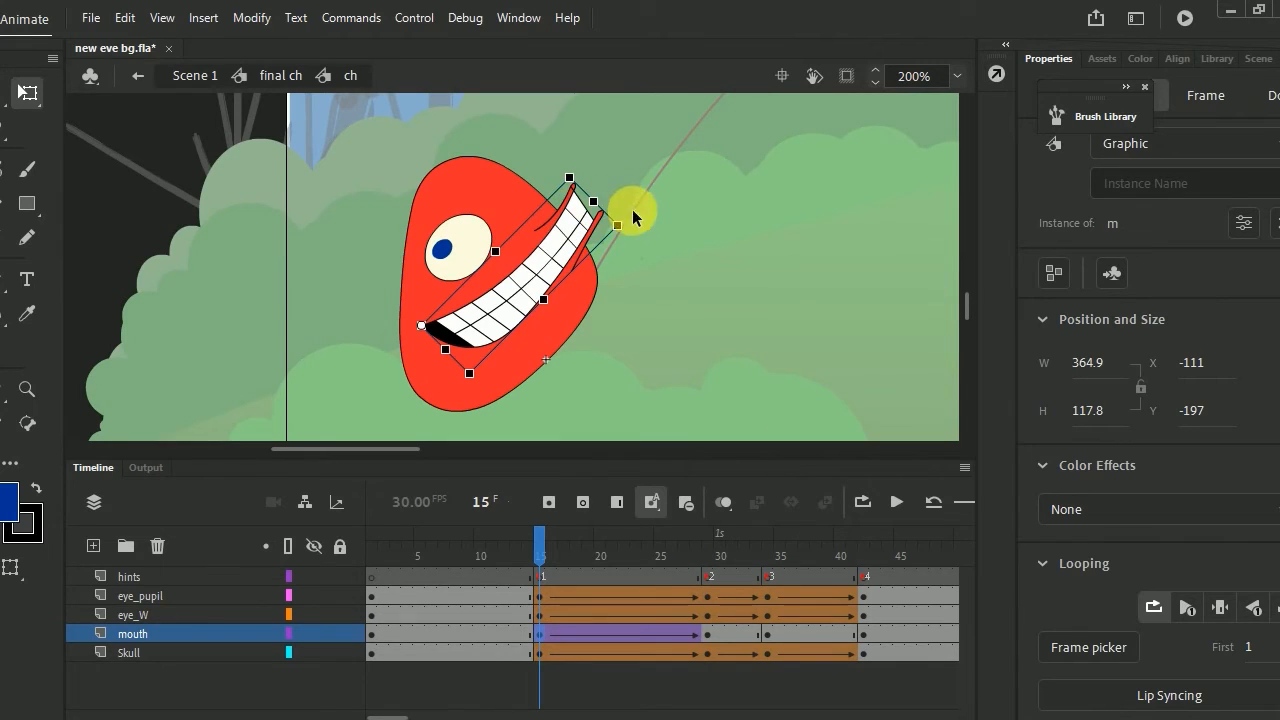
pyautogui.moveTo(635, 230); pyautogui.dragTo(620, 194)
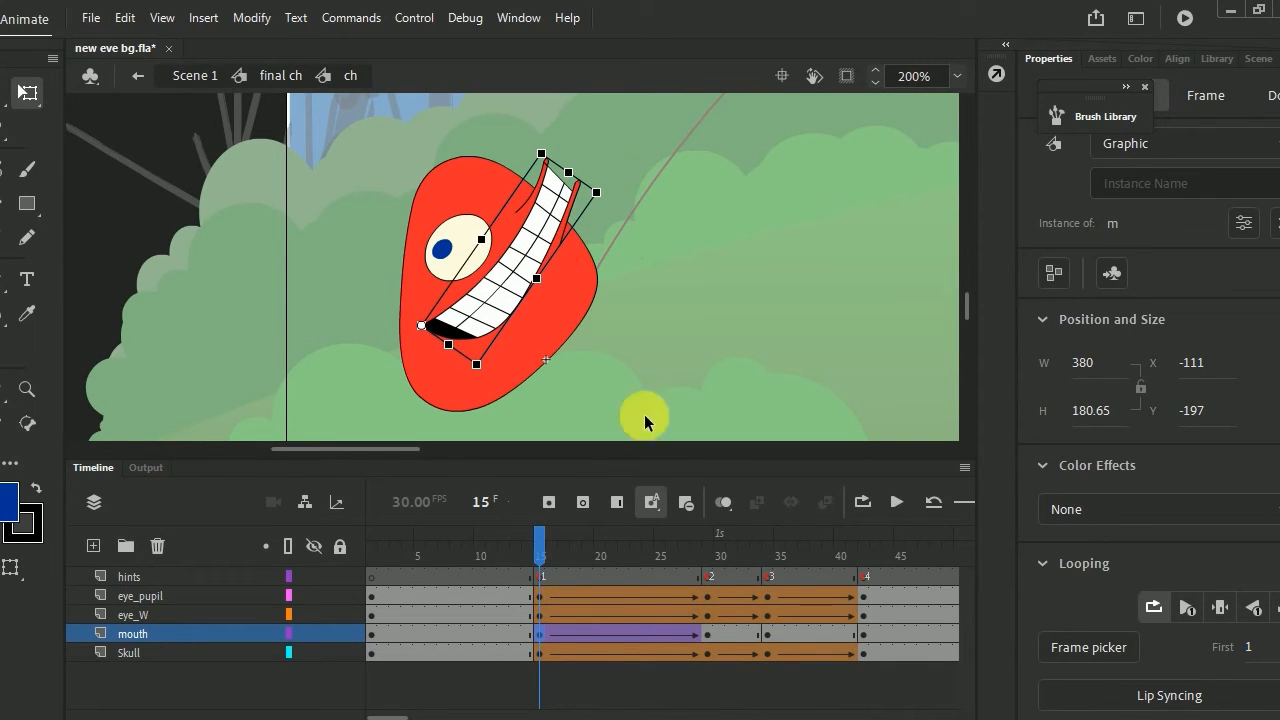
# Return to the final ch symbol and review the character's jump from frame 15 to frame 34.
pyautogui.click(290, 74)
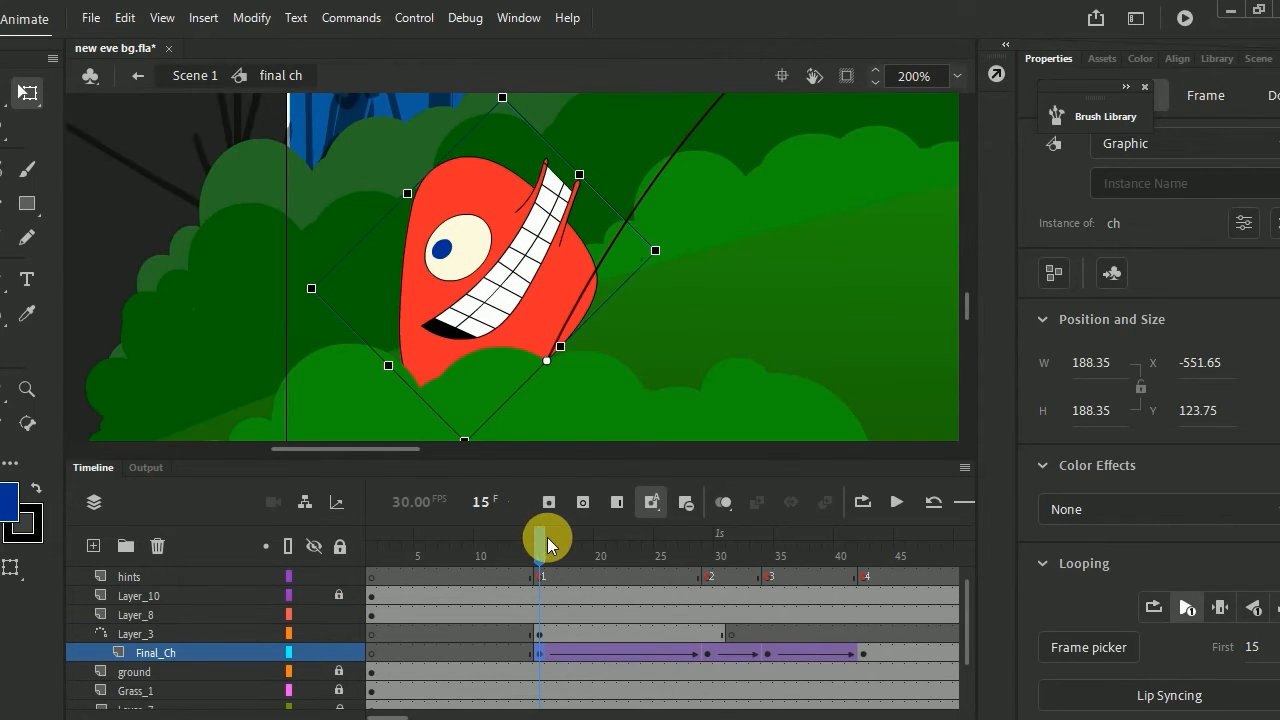
pyautogui.hotkey('ctrl', '-')
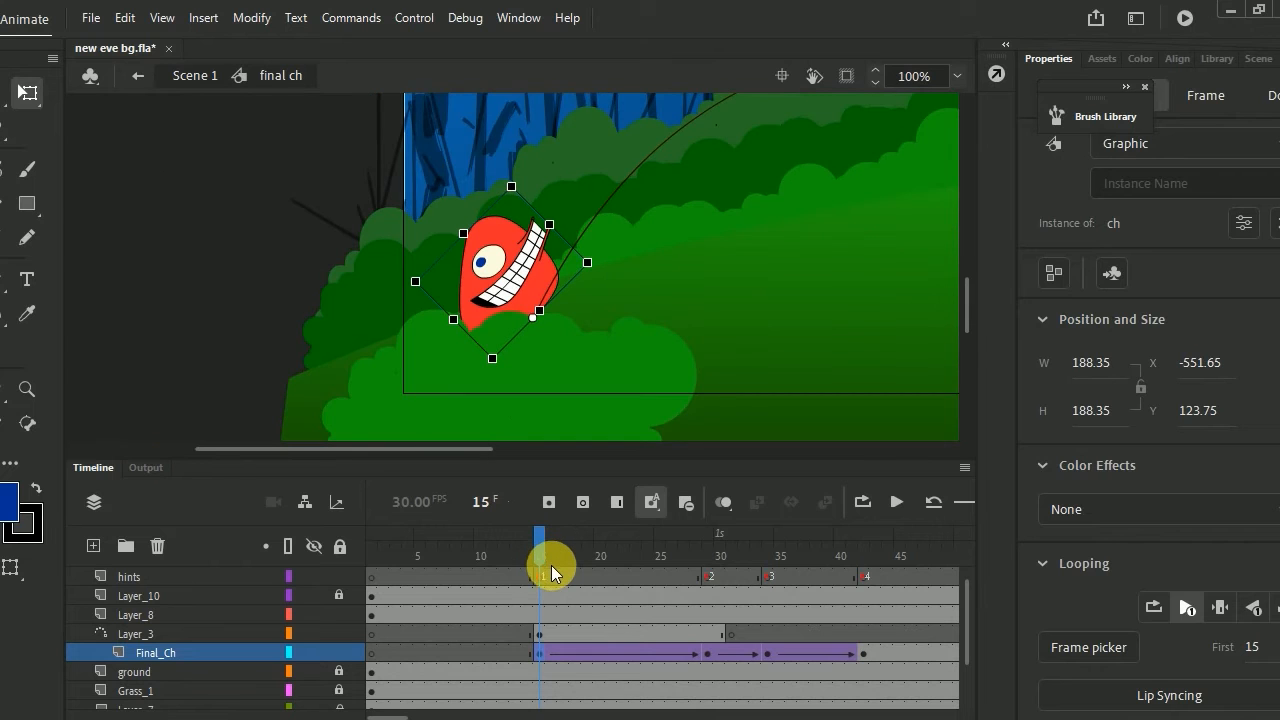
pyautogui.hotkey('ctrl', '-')
pyautogui.moveTo(554, 551); pyautogui.dragTo(767, 548)
pyautogui.click(757, 255)
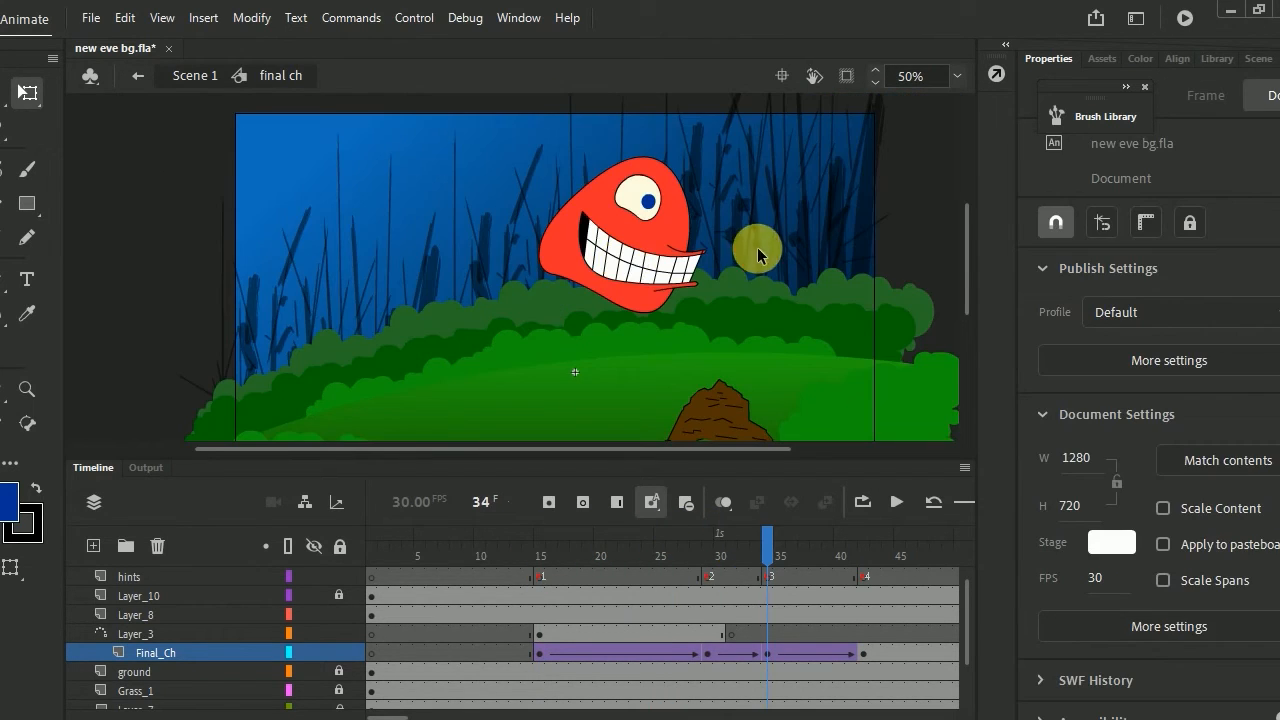
pyautogui.click(650, 287)
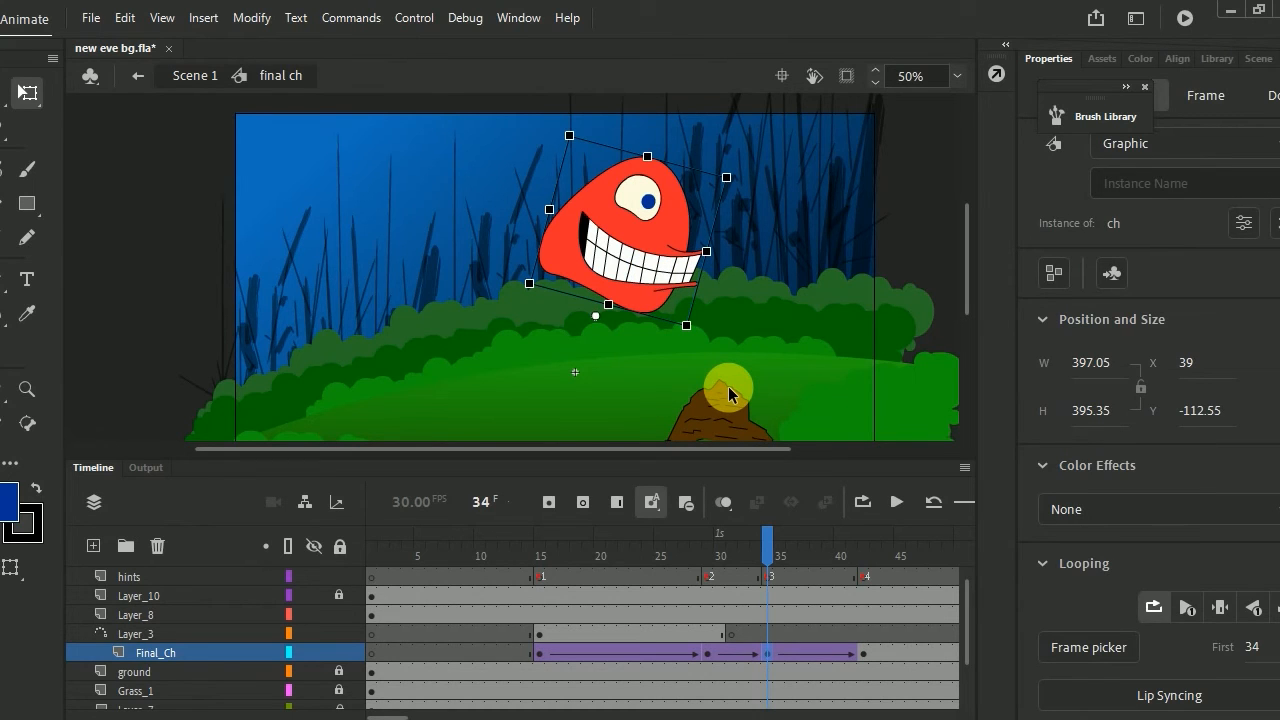
pyautogui.moveTo(654, 281); pyautogui.dragTo(652, 266)
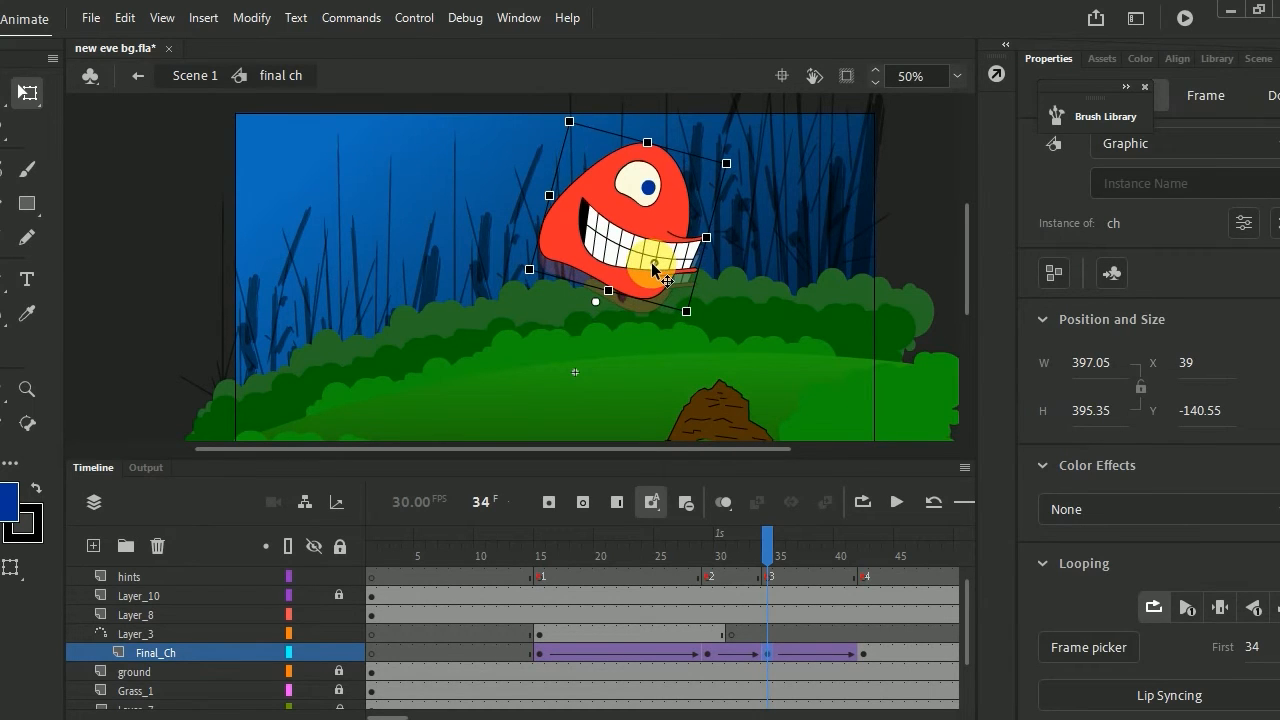
pyautogui.hotkey('ctrl', 'z')
# At frame 34 inside the ch symbol, rotate the mouth downward and move it higher on the face.
pyautogui.doubleClick(655, 265)
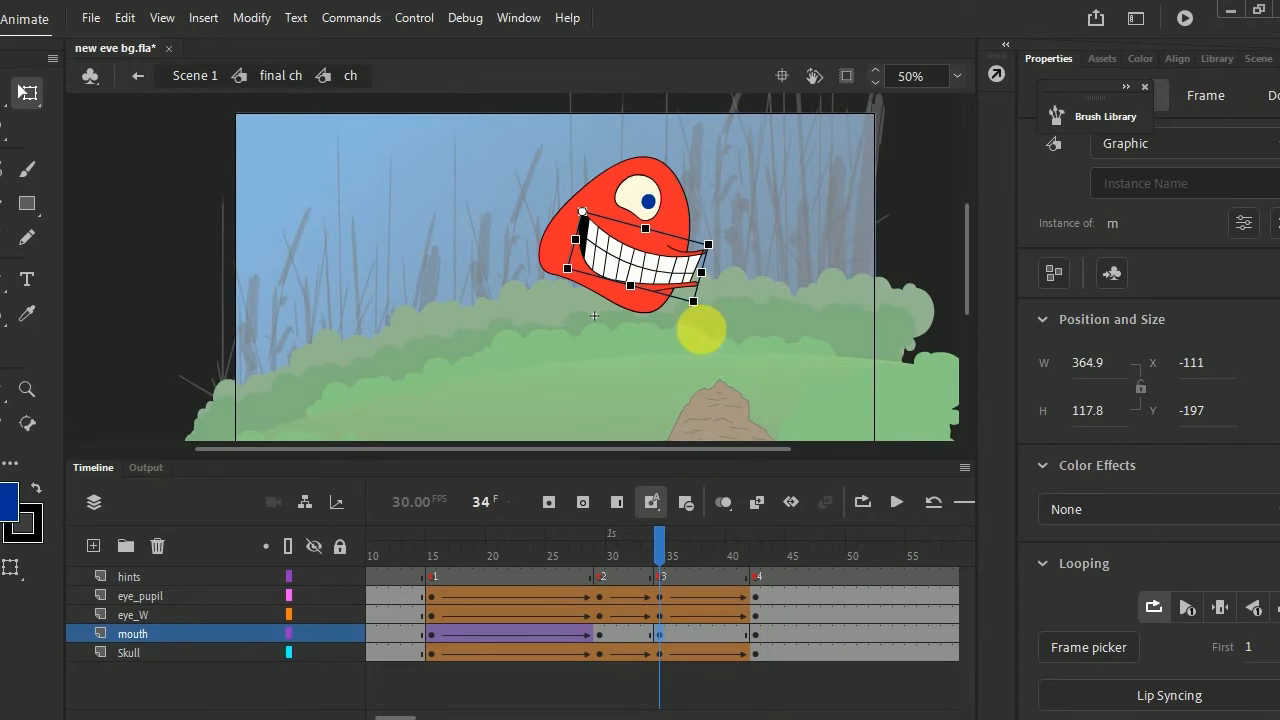
pyautogui.click(660, 652)
pyautogui.click(682, 352)
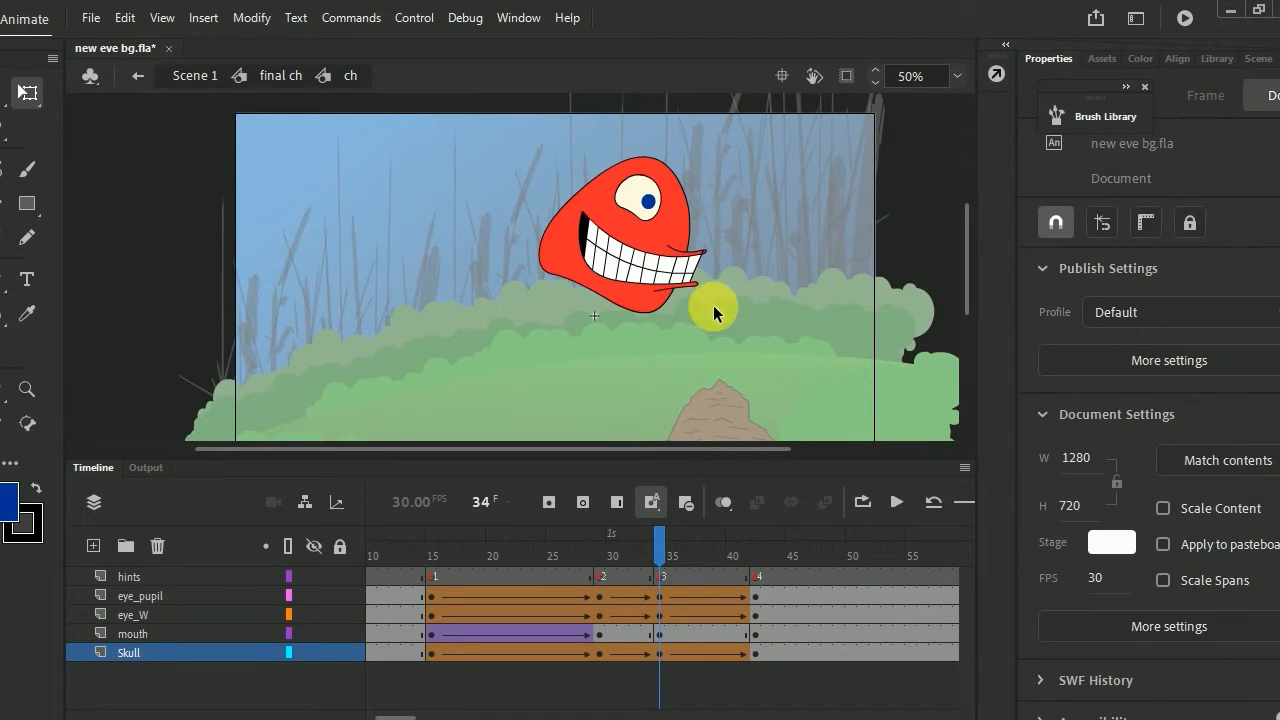
pyautogui.click(647, 277)
pyautogui.moveTo(656, 279)
pyautogui.mouseDown()
pyautogui.moveTo(638, 246)
pyautogui.moveTo(674, 286)
pyautogui.moveTo(657, 300)
pyautogui.moveTo(663, 275)
pyautogui.moveTo(697, 251)
pyautogui.moveTo(723, 266)
pyautogui.moveTo(630, 262)
pyautogui.moveTo(663, 271)
pyautogui.mouseUp()
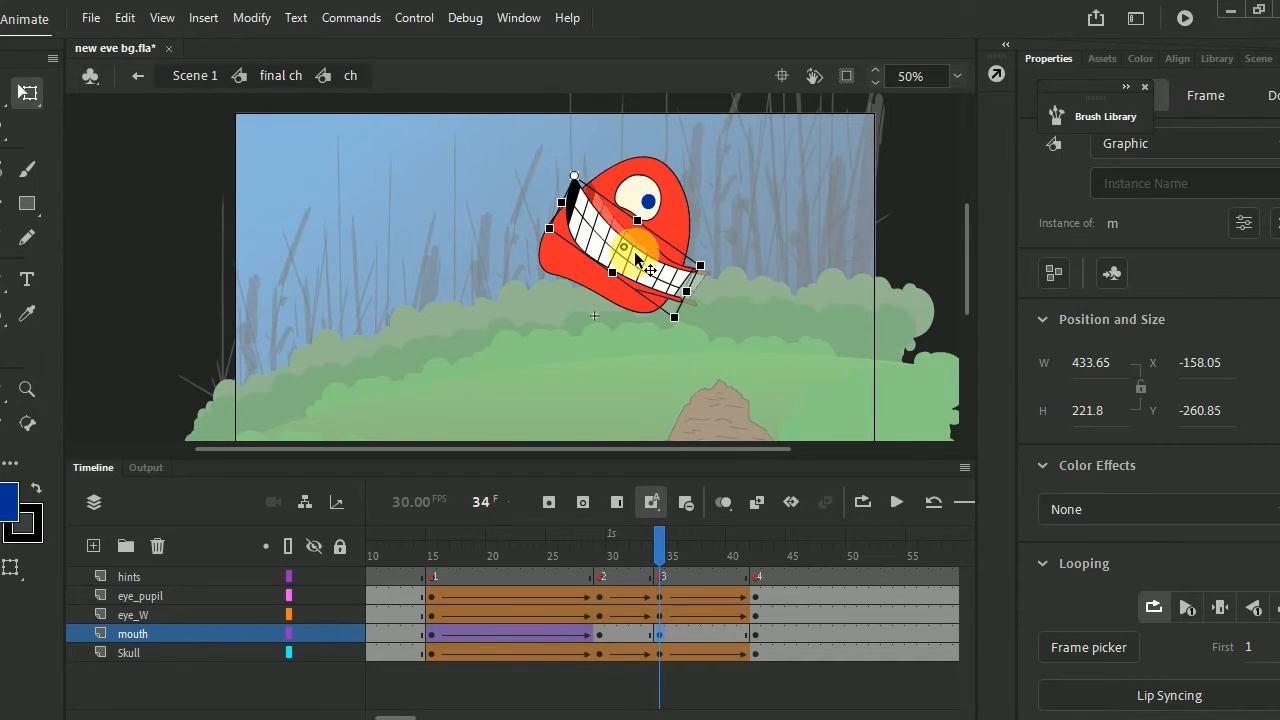
# Move the eye white and pupil together slightly higher on the head at frame 34.
pyautogui.click(655, 612)
pyautogui.keyDown('shift'); pyautogui.click(661, 597); pyautogui.keyUp('shift')
pyautogui.moveTo(651, 202)
pyautogui.mouseDown()
pyautogui.moveTo(657, 172)
pyautogui.moveTo(658, 185)
pyautogui.mouseUp()
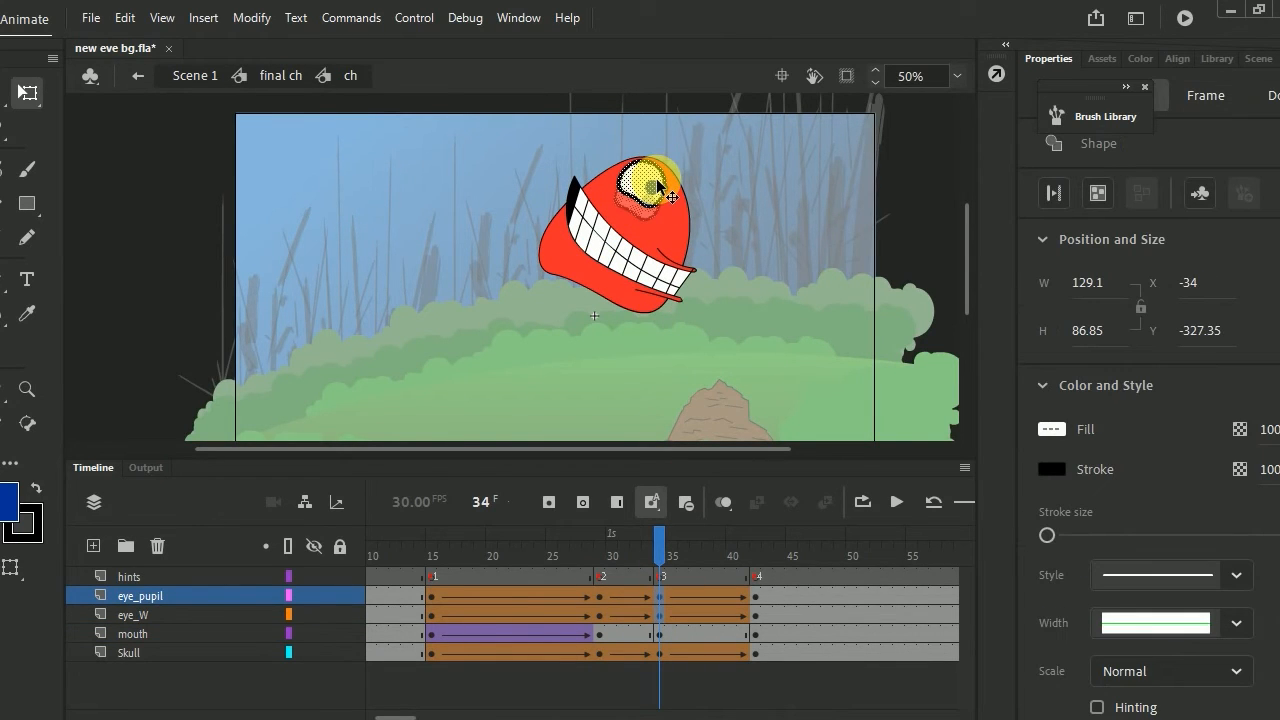
# Move the mouth closer to the eye at frame 34 and tilt it slightly more.
pyautogui.click(629, 276)
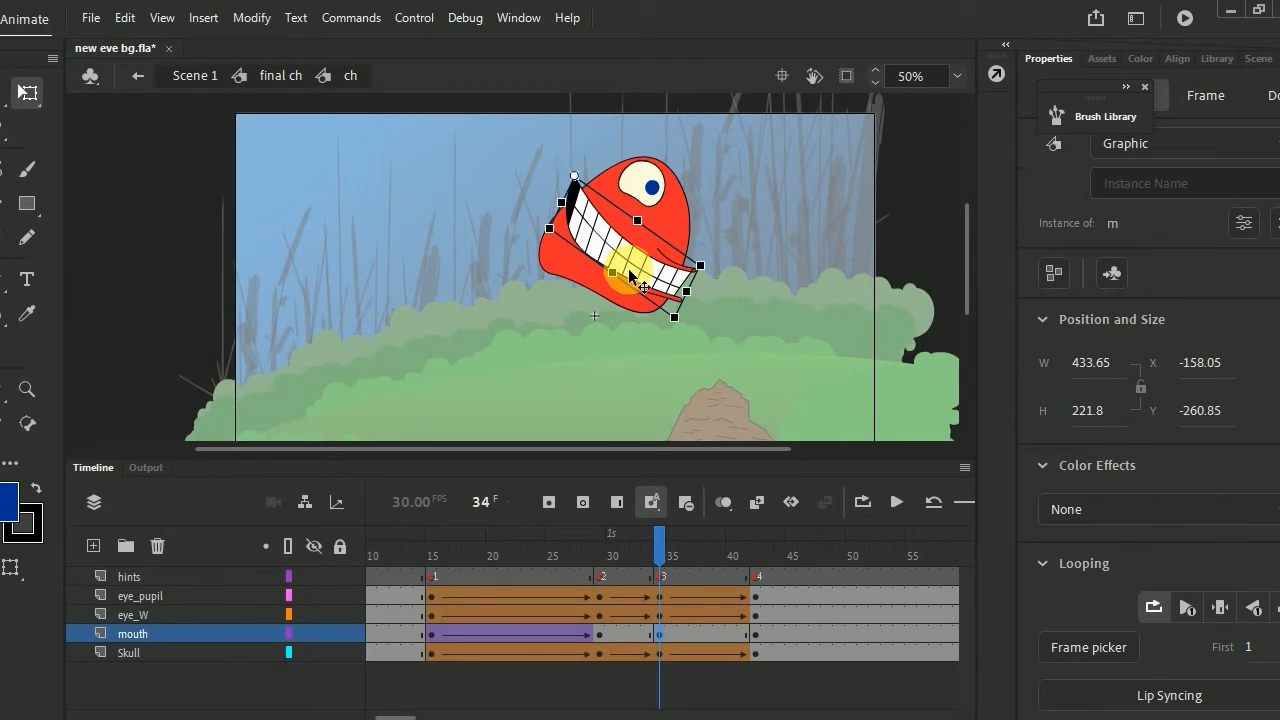
pyautogui.moveTo(632, 271); pyautogui.dragTo(649, 262)
pyautogui.moveTo(713, 318); pyautogui.dragTo(626, 182)
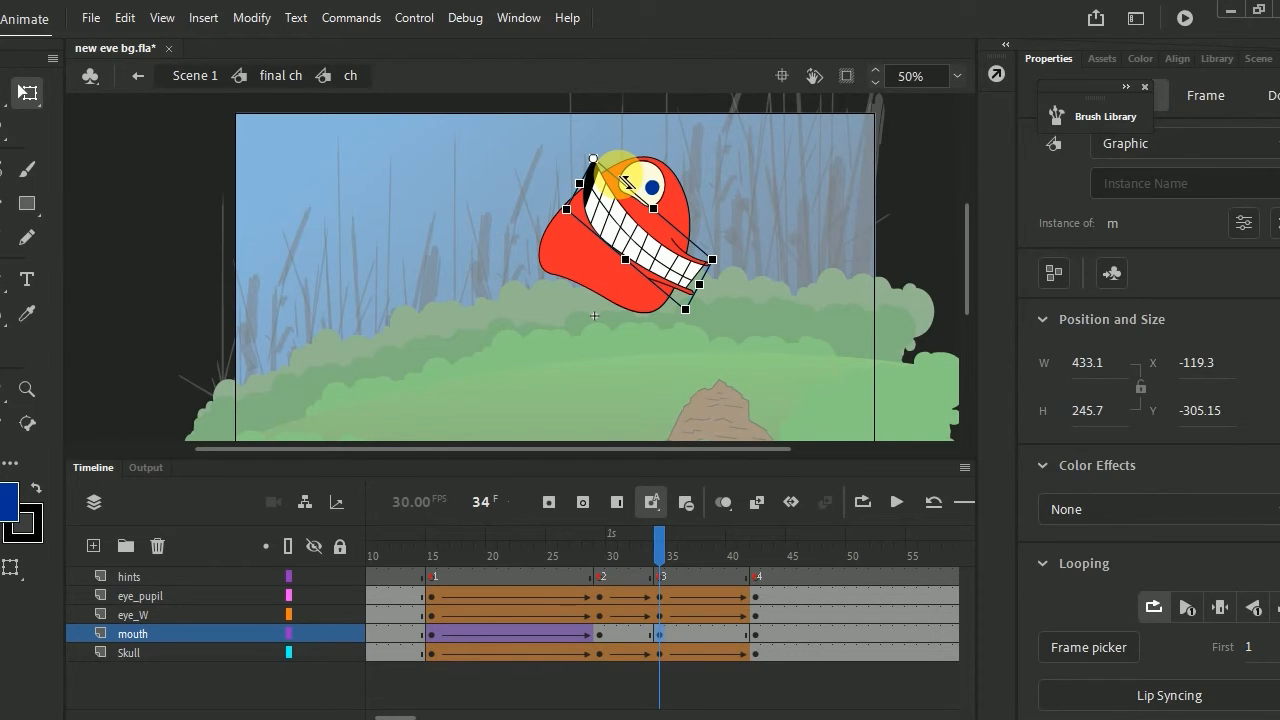
# Create a classic tween on the mouth layer between frames 29 and 34.
pyautogui.rightClick(634, 632)
pyautogui.click(690, 45)
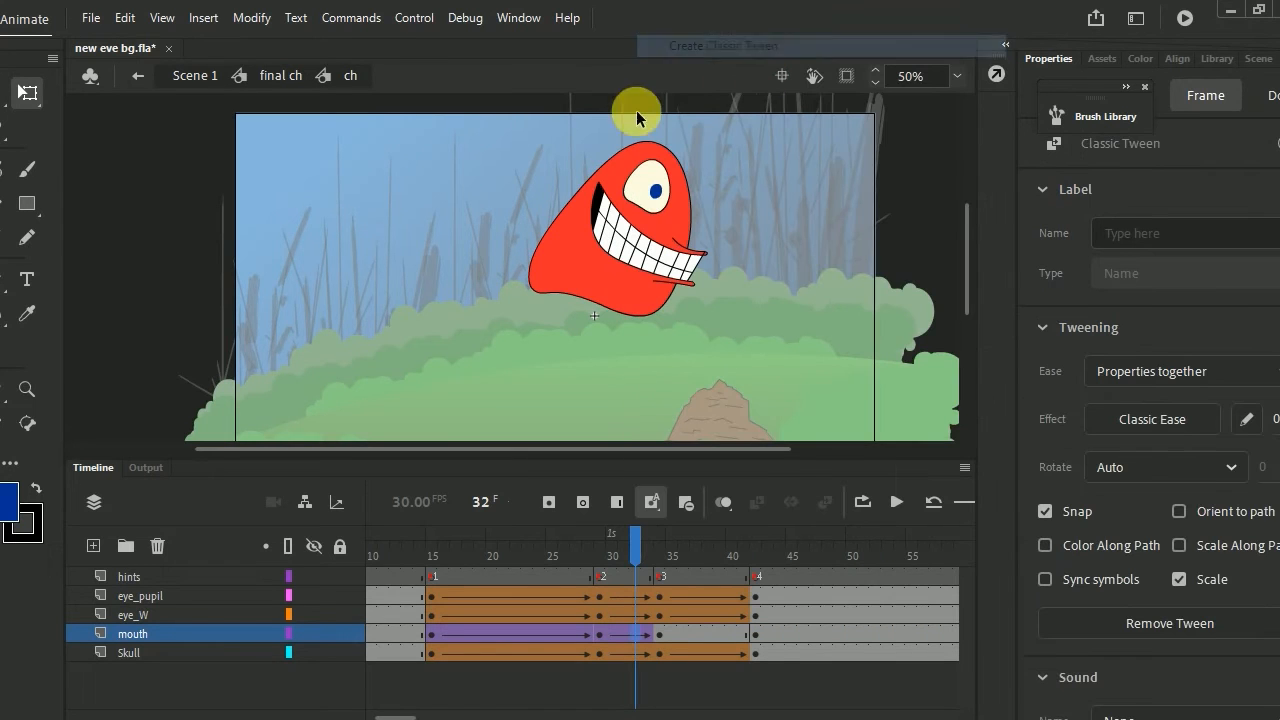
# Create a classic tween on the mouth layer of the ch symbol between frames 34 and 42.
pyautogui.click(283, 70)
pyautogui.moveTo(651, 580); pyautogui.dragTo(755, 668)
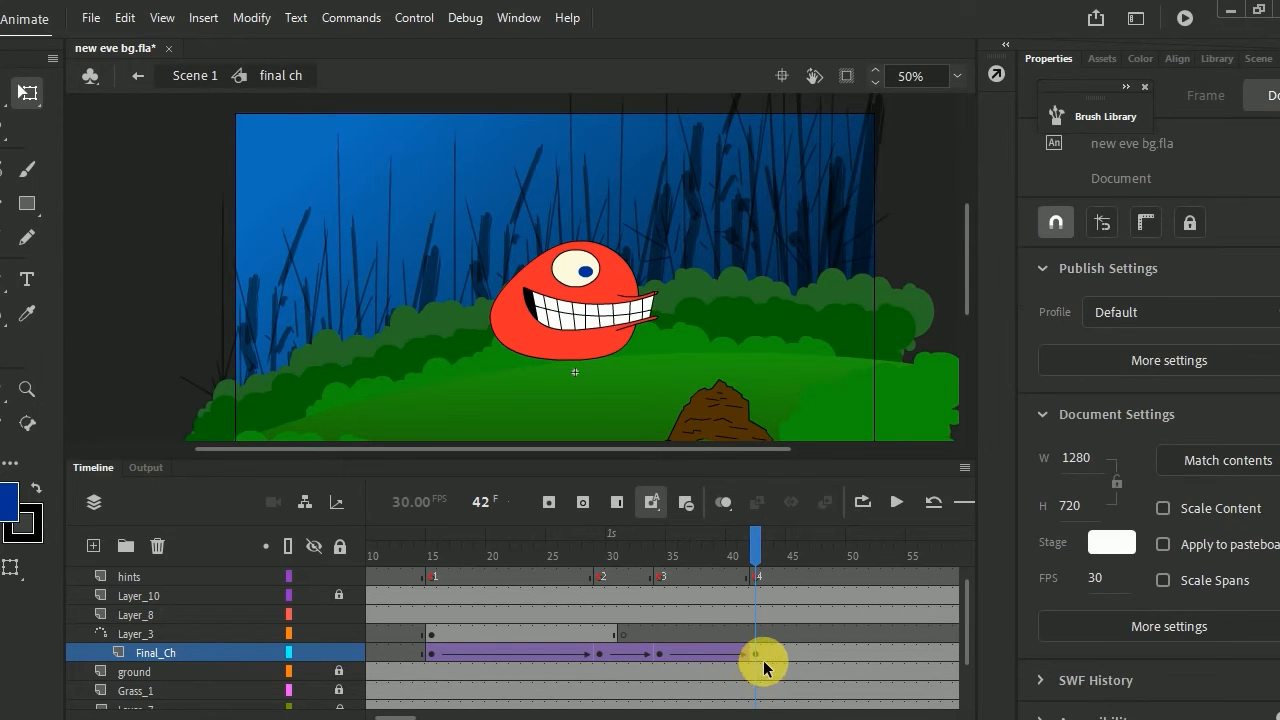
pyautogui.doubleClick(599, 300)
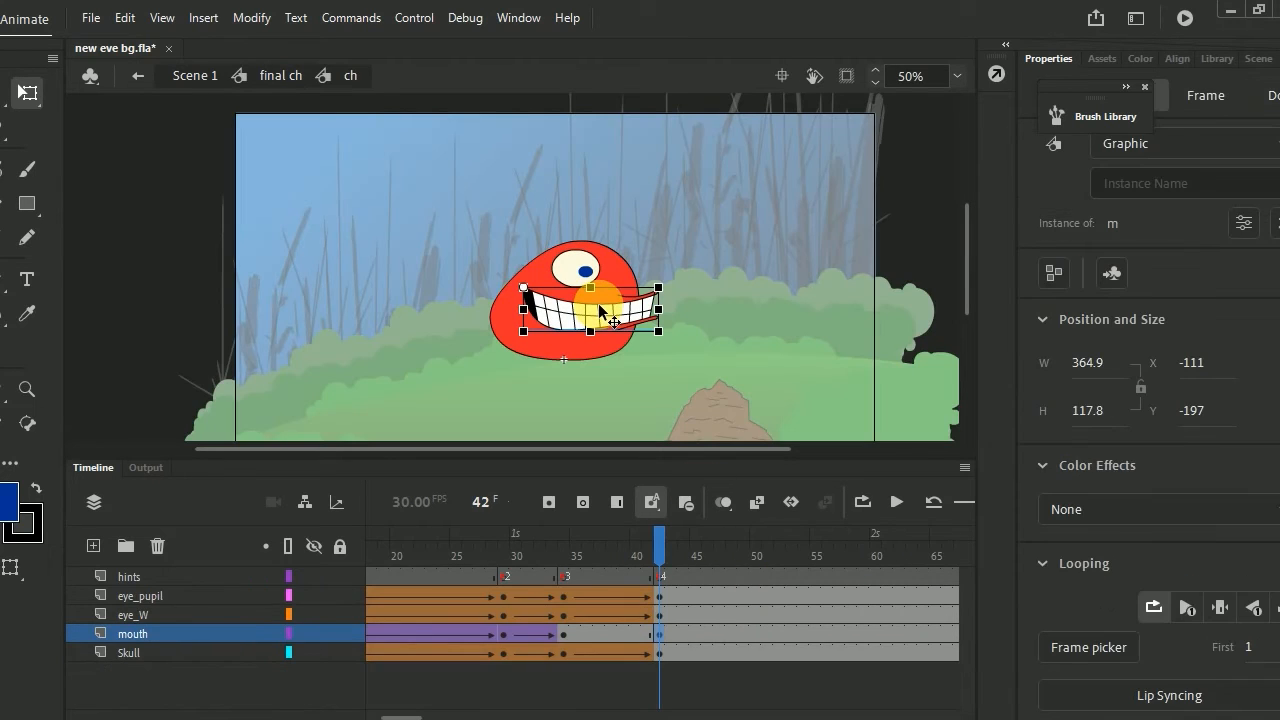
pyautogui.rightClick(637, 633)
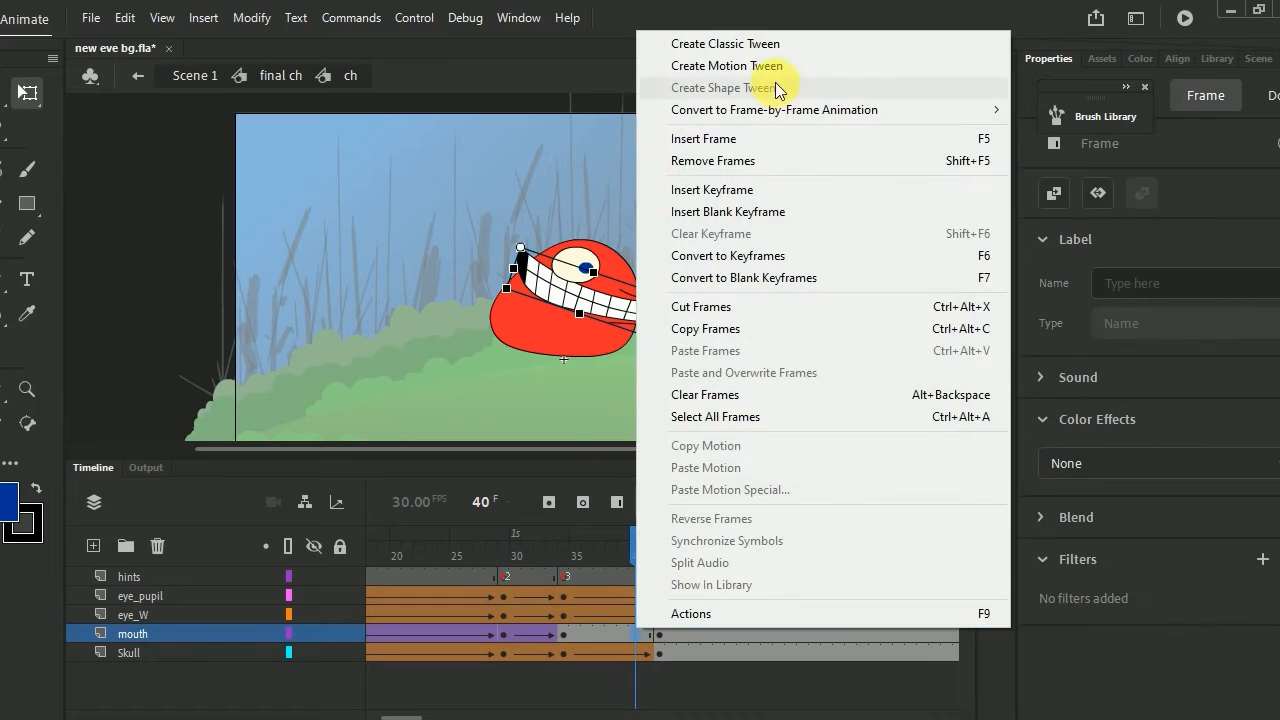
pyautogui.click(775, 45)
pyautogui.moveTo(651, 548); pyautogui.dragTo(563, 564)
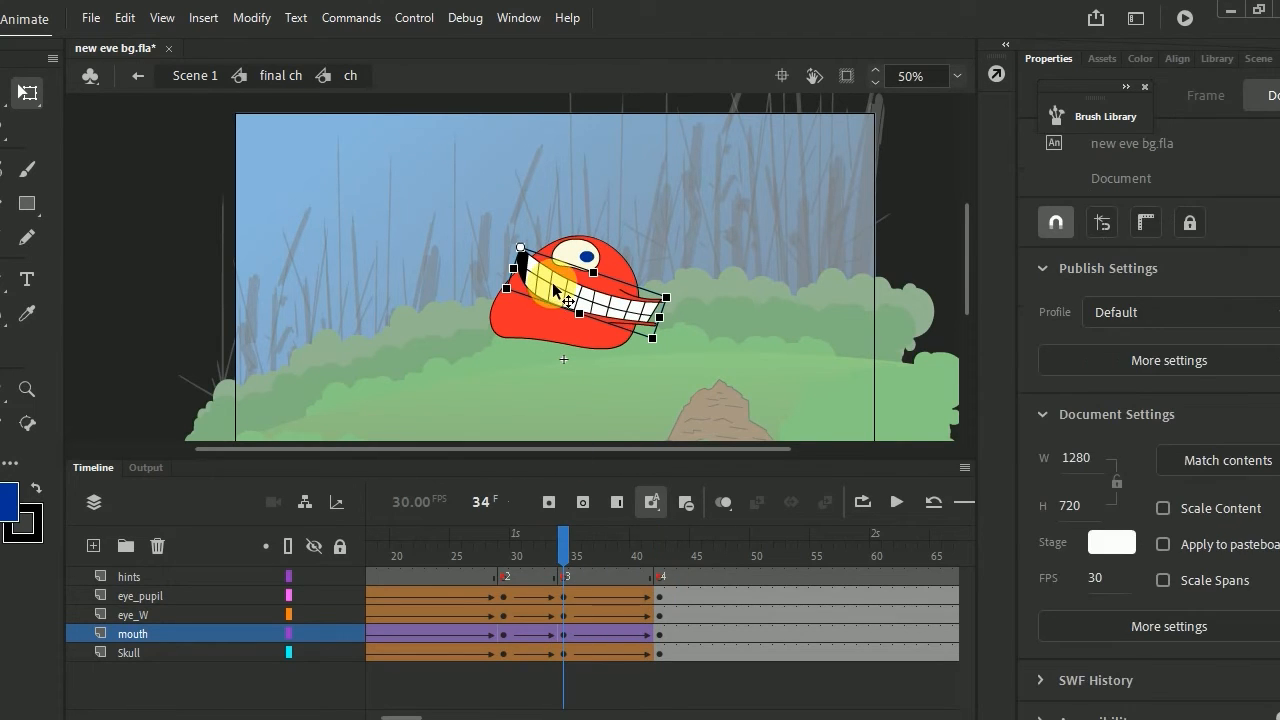
pyautogui.doubleClick(553, 284)
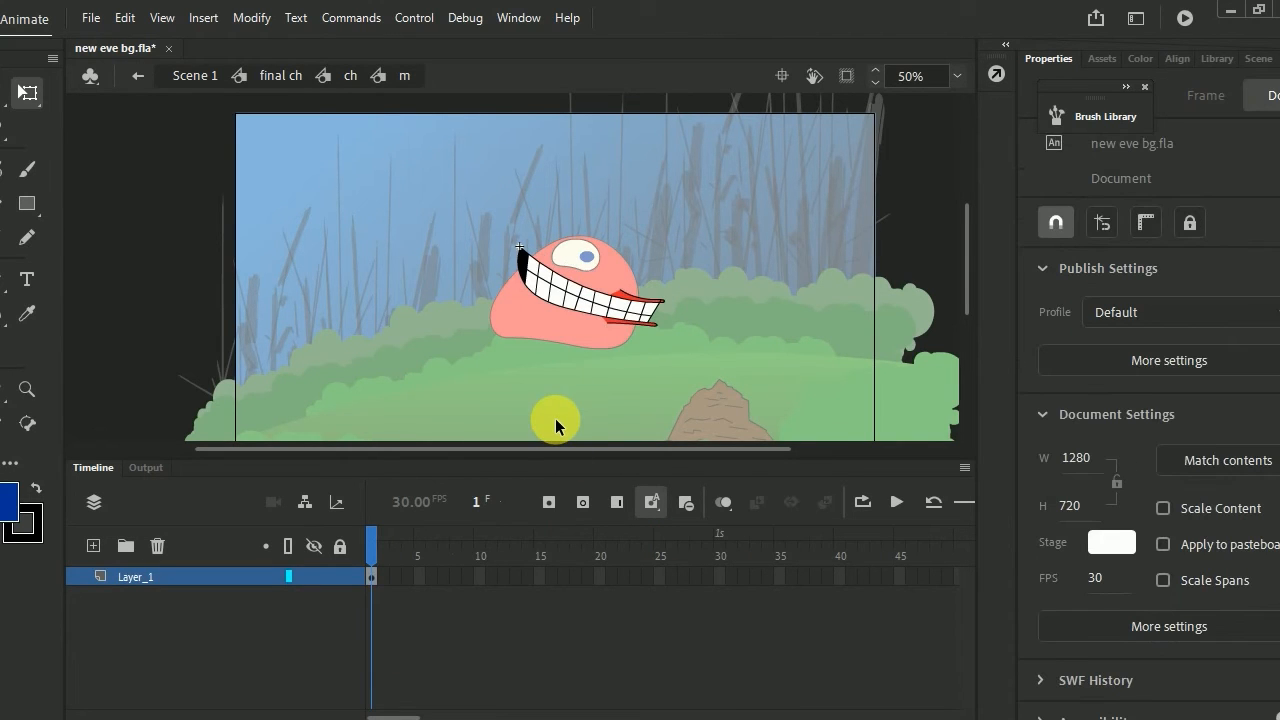
pyautogui.click(345, 75)
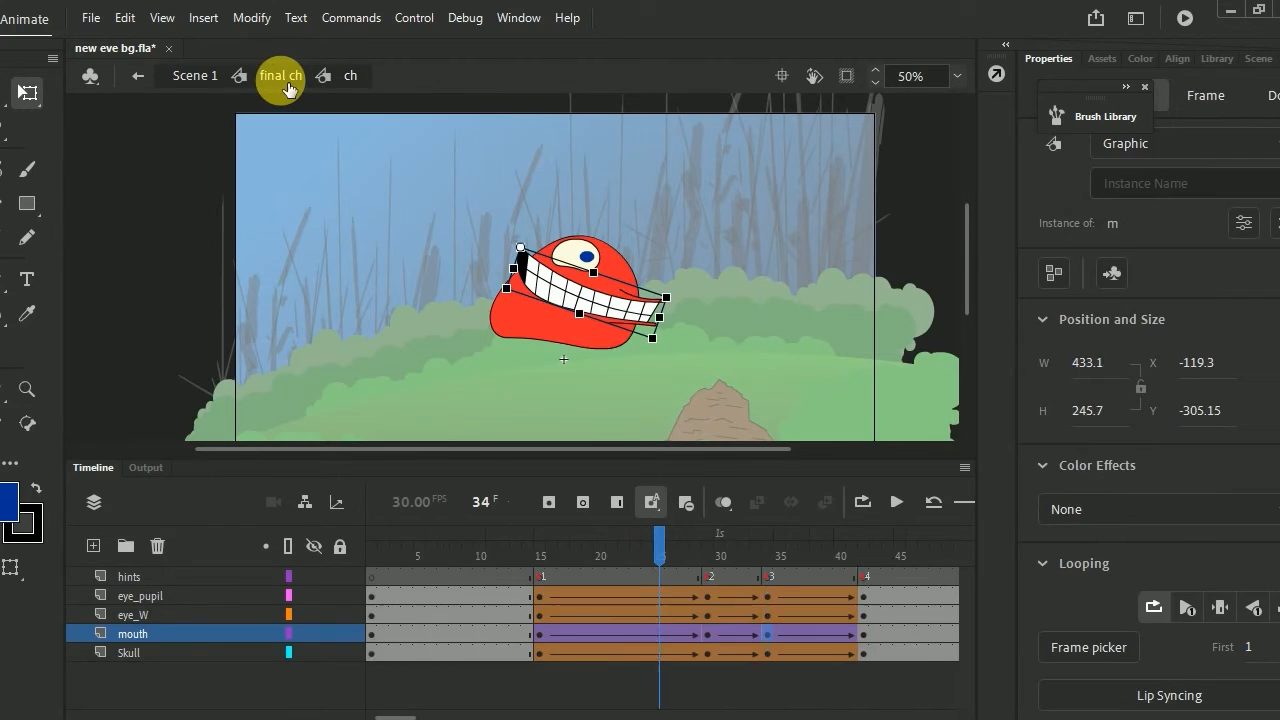
pyautogui.click(279, 75)
# Go to frame 34 in final ch, enter the ch symbol and open the mouth symbol m for editing.
pyautogui.moveTo(592, 555); pyautogui.dragTo(559, 582)
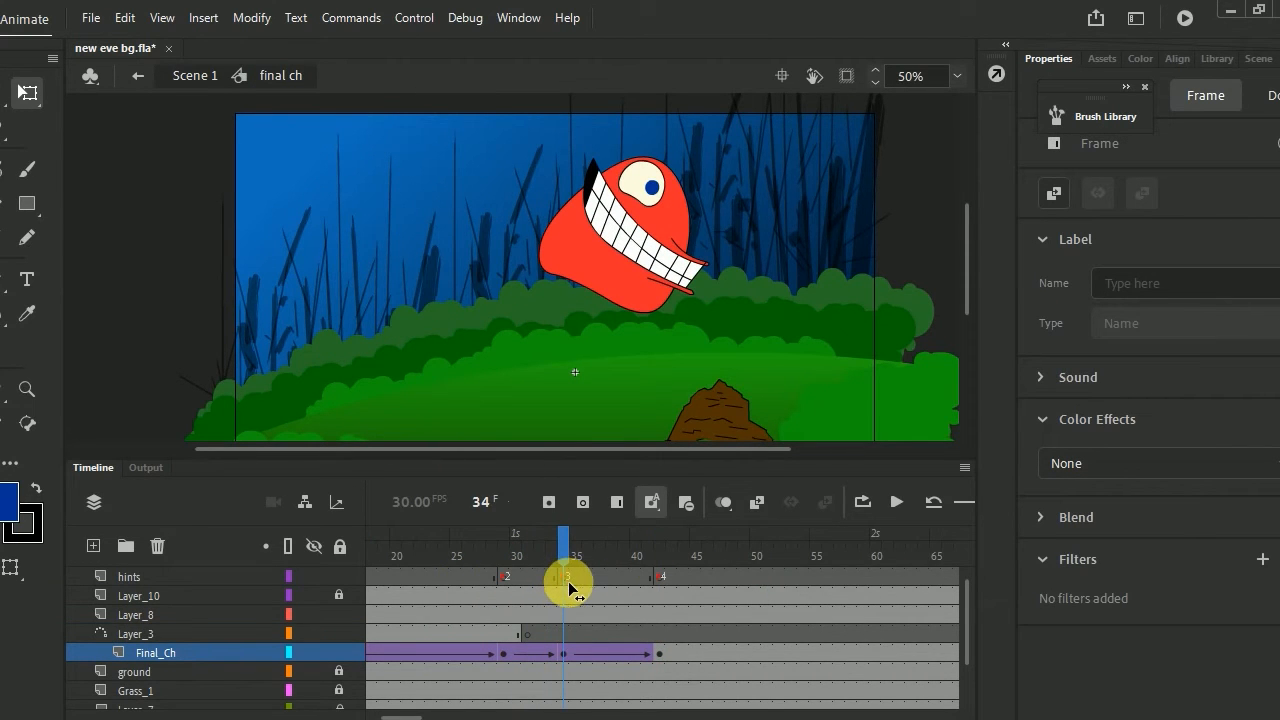
pyautogui.moveTo(570, 588); pyautogui.dragTo(561, 648)
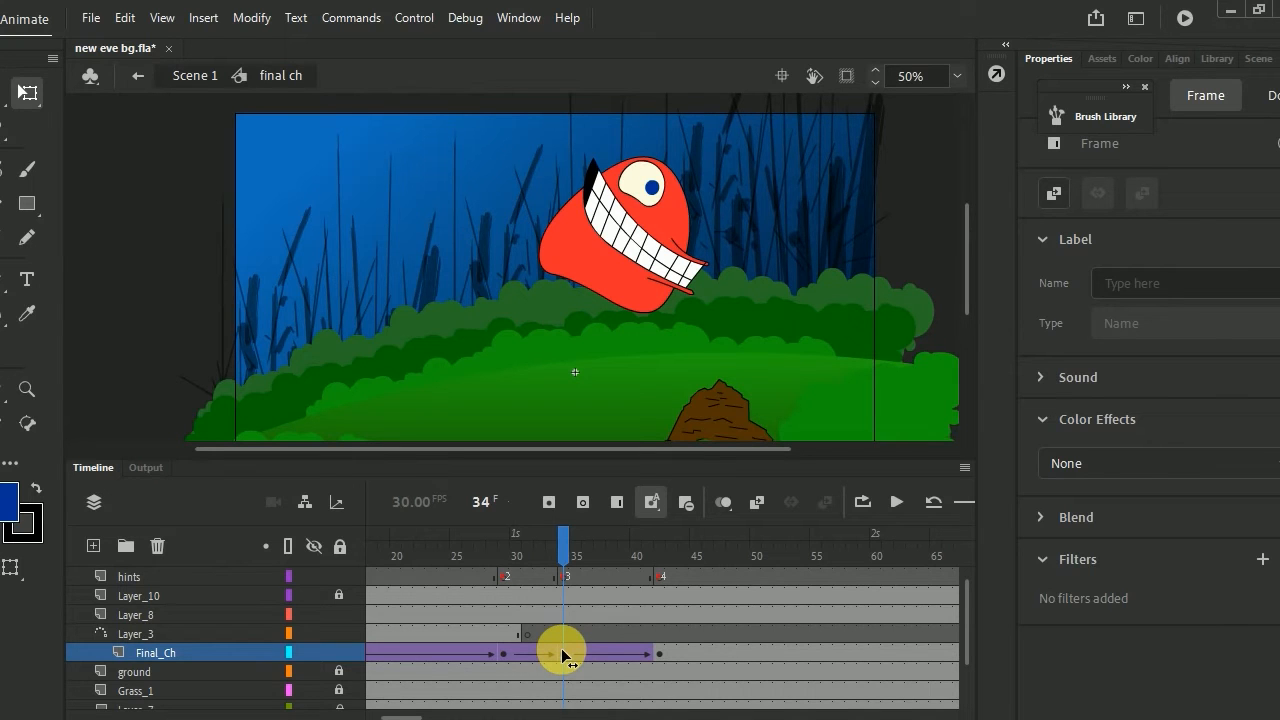
pyautogui.click(566, 667)
pyautogui.click(568, 655)
pyautogui.doubleClick(629, 256)
pyautogui.click(657, 636)
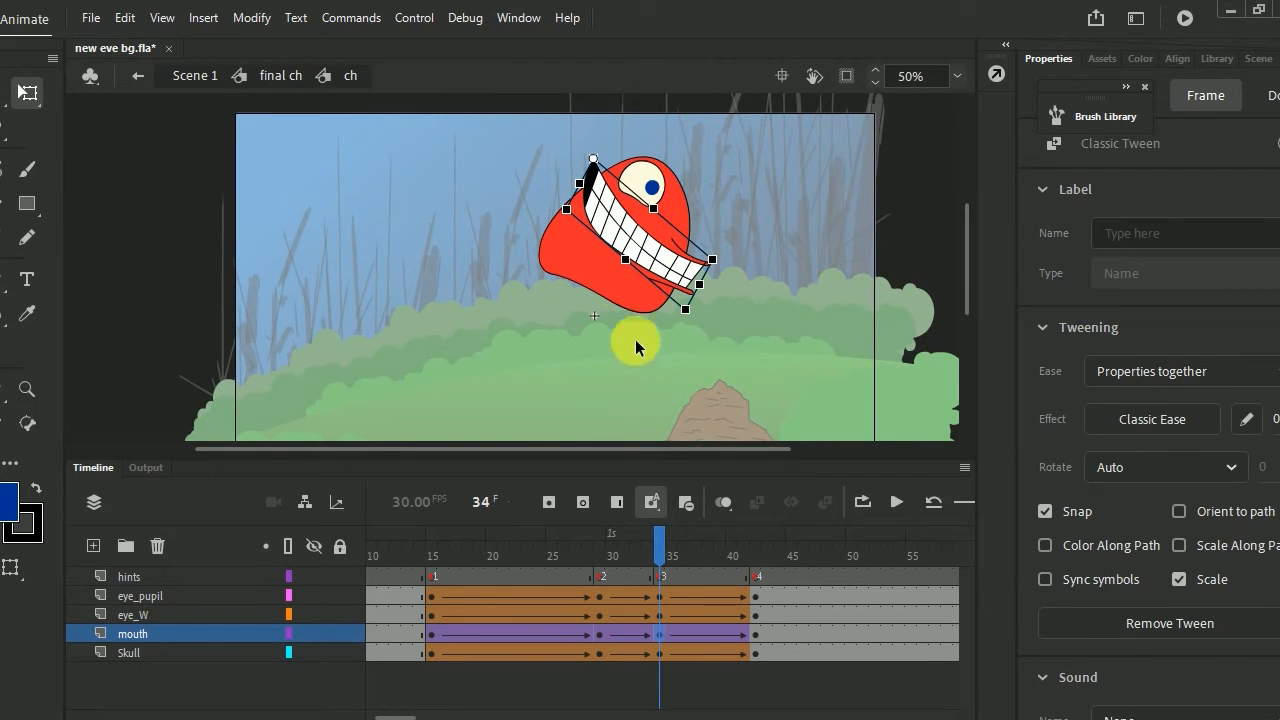
pyautogui.doubleClick(625, 234)
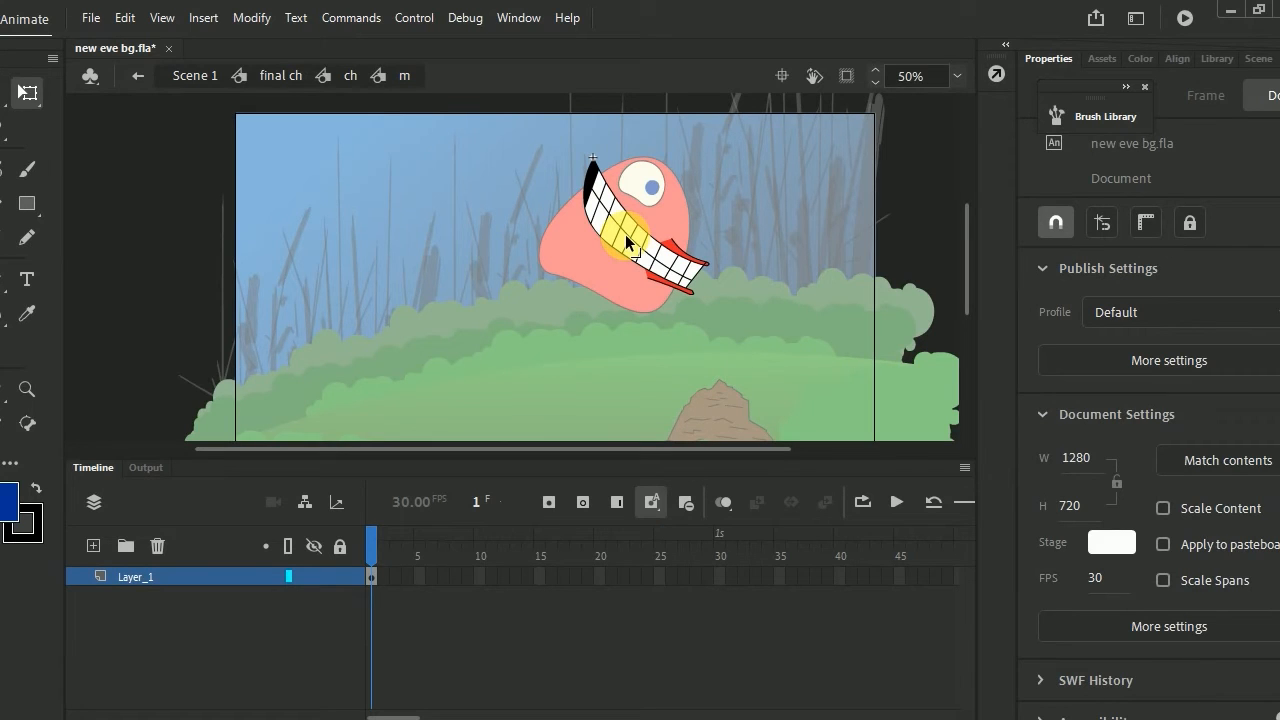
# Extend the mouth symbol's Layer_1 to frame 2, add a new layer above it and return to frame 1.
pyautogui.click(388, 579)
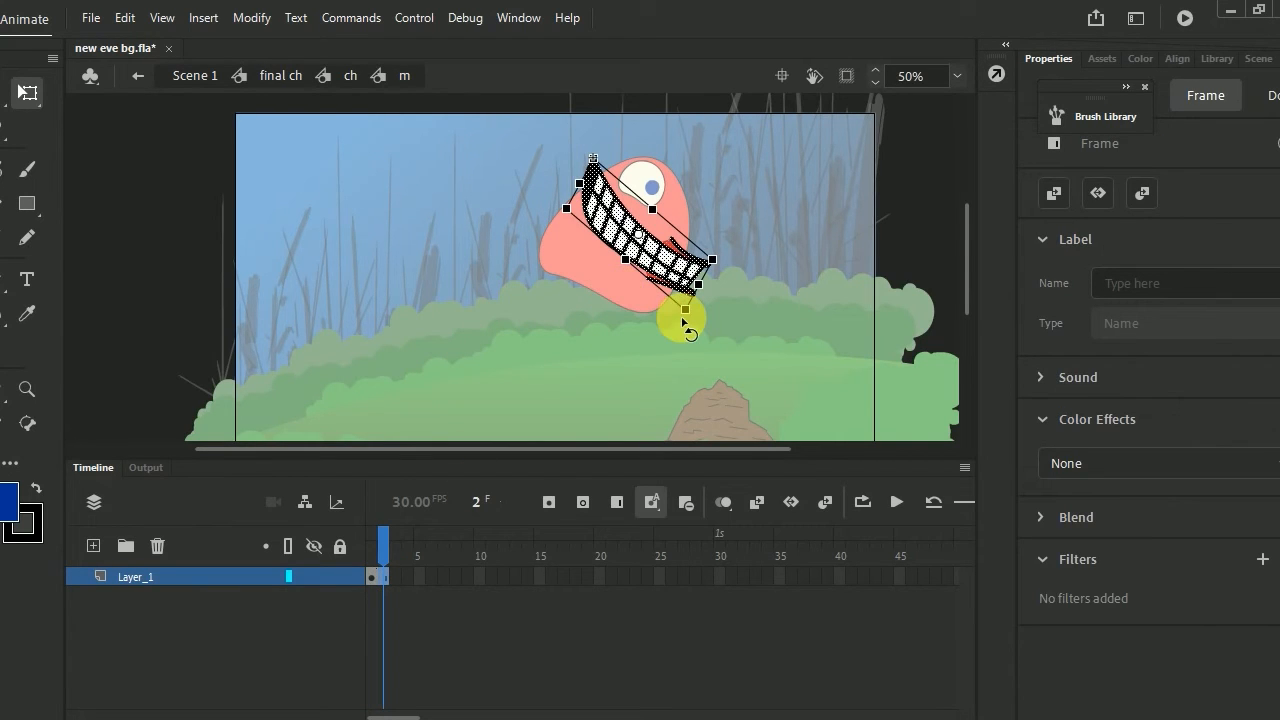
pyautogui.click(405, 610)
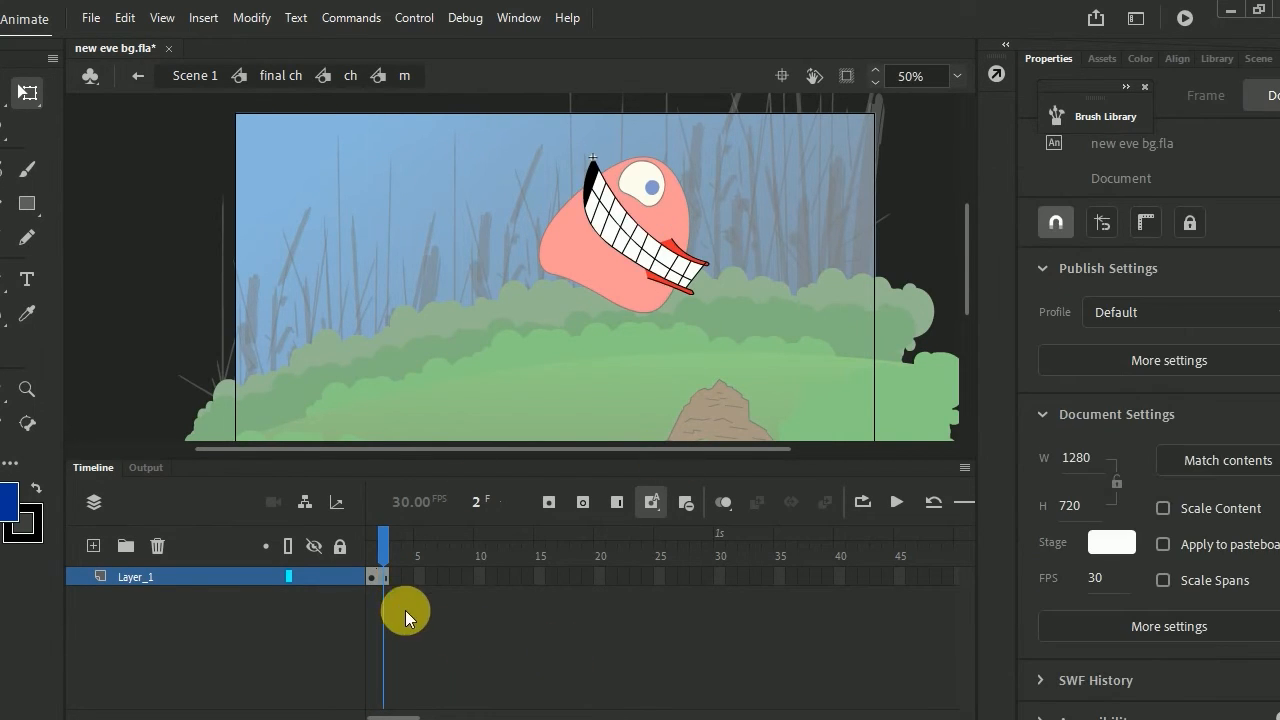
pyautogui.click(94, 546)
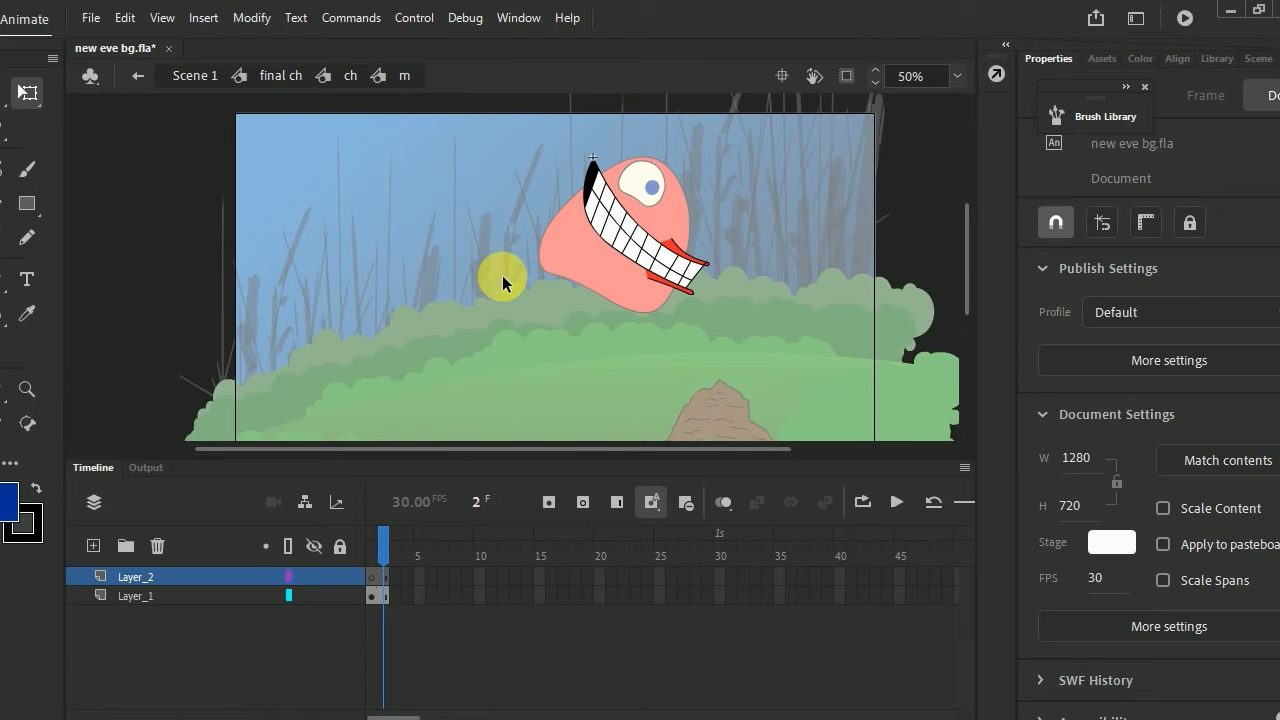
pyautogui.moveTo(393, 545); pyautogui.dragTo(343, 549)
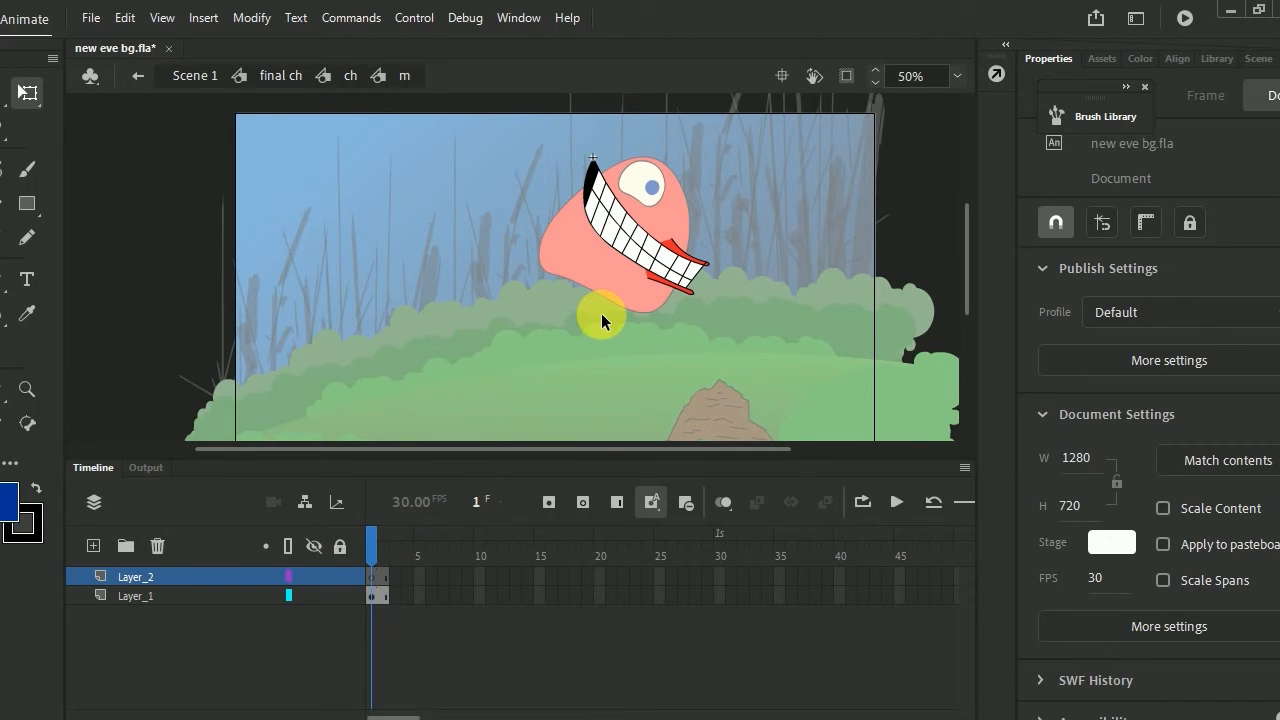
# Draw a straight line on the new layer along the outer side of the mouth's black corner.
pyautogui.hotkey('ctrl', '=')
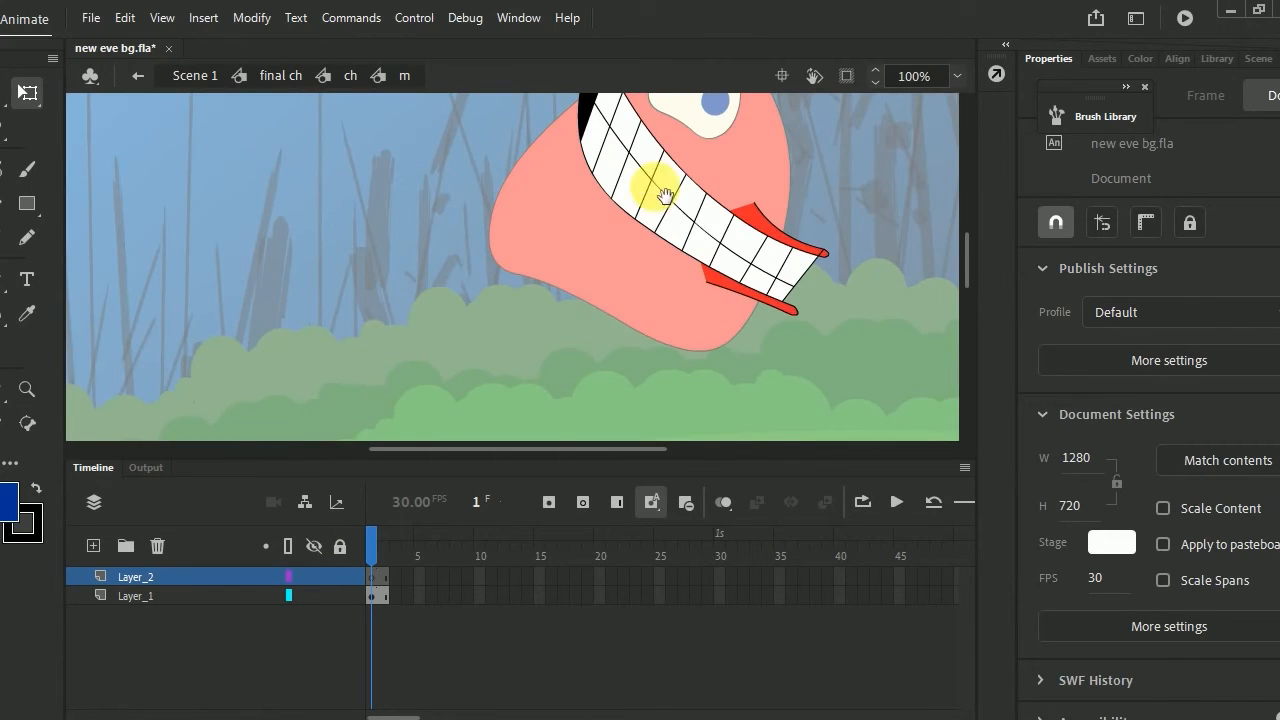
pyautogui.moveTo(657, 188); pyautogui.dragTo(650, 324)
pyautogui.click(2, 238)
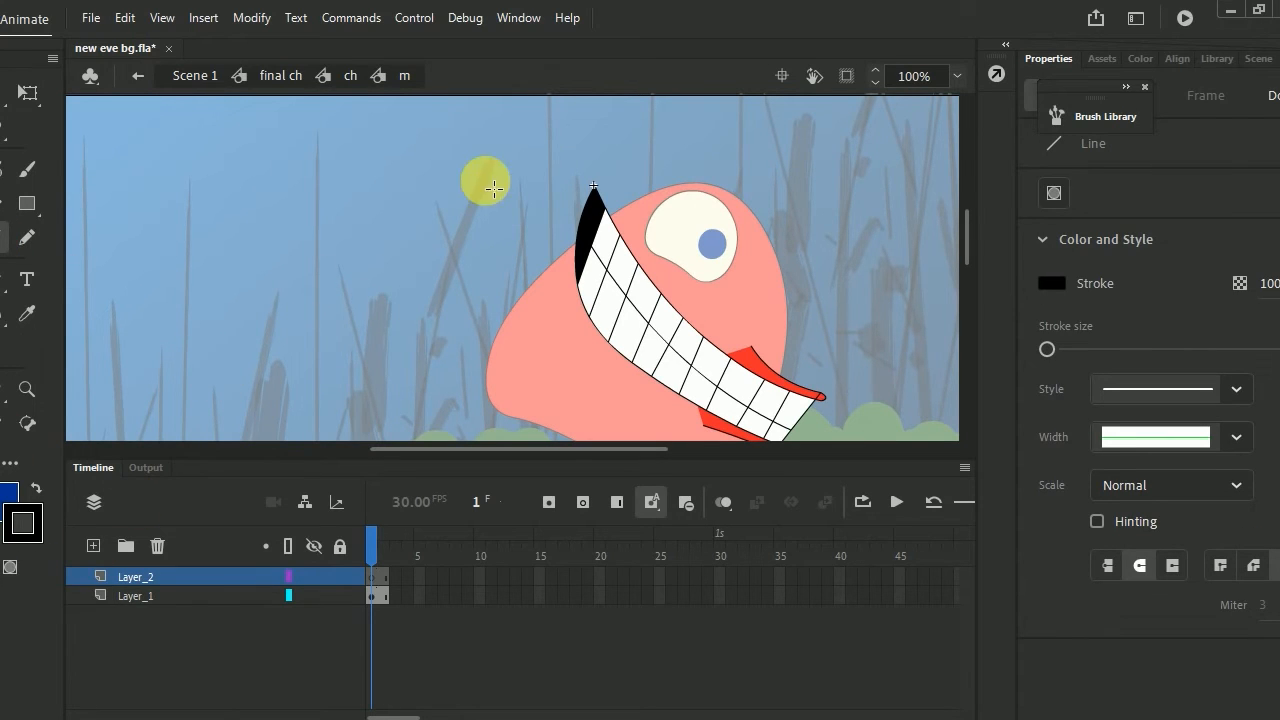
pyautogui.moveTo(549, 281); pyautogui.dragTo(586, 158)
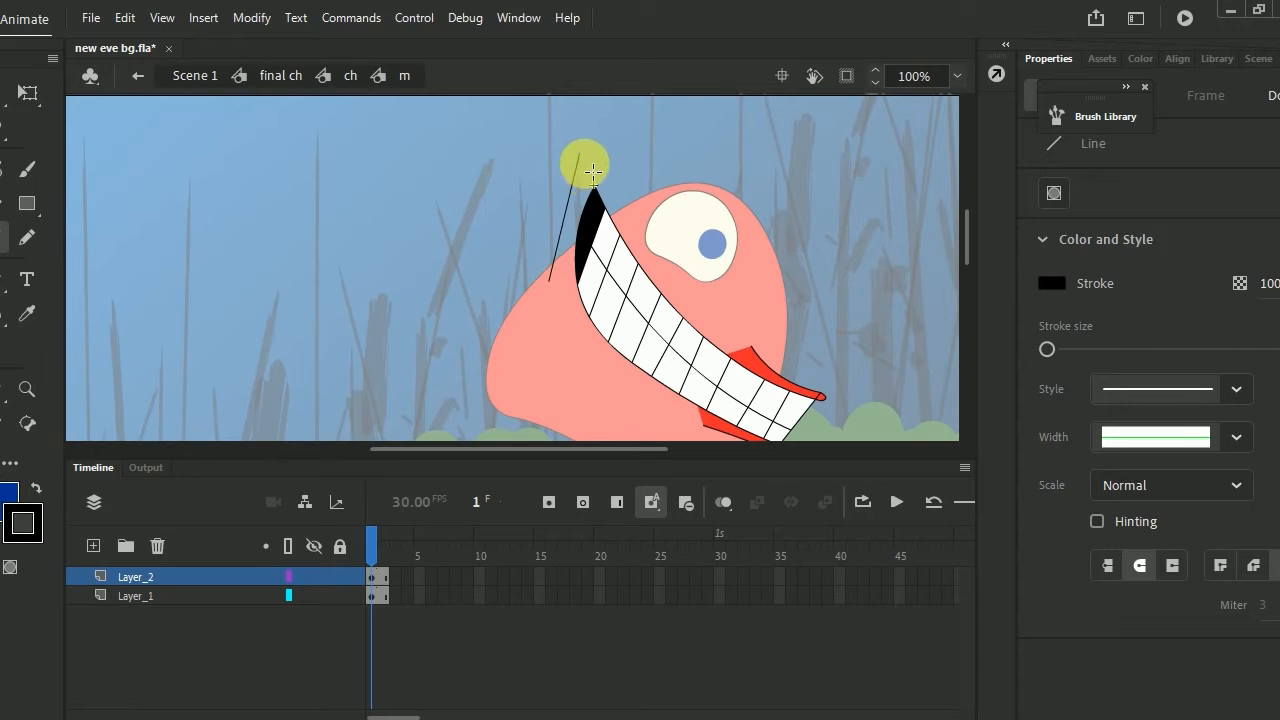
# Toggle Snap to Objects and draw a second line from the first line's upper end down past the teeth toward the eye.
pyautogui.click(162, 18)
pyautogui.moveTo(352, 240)
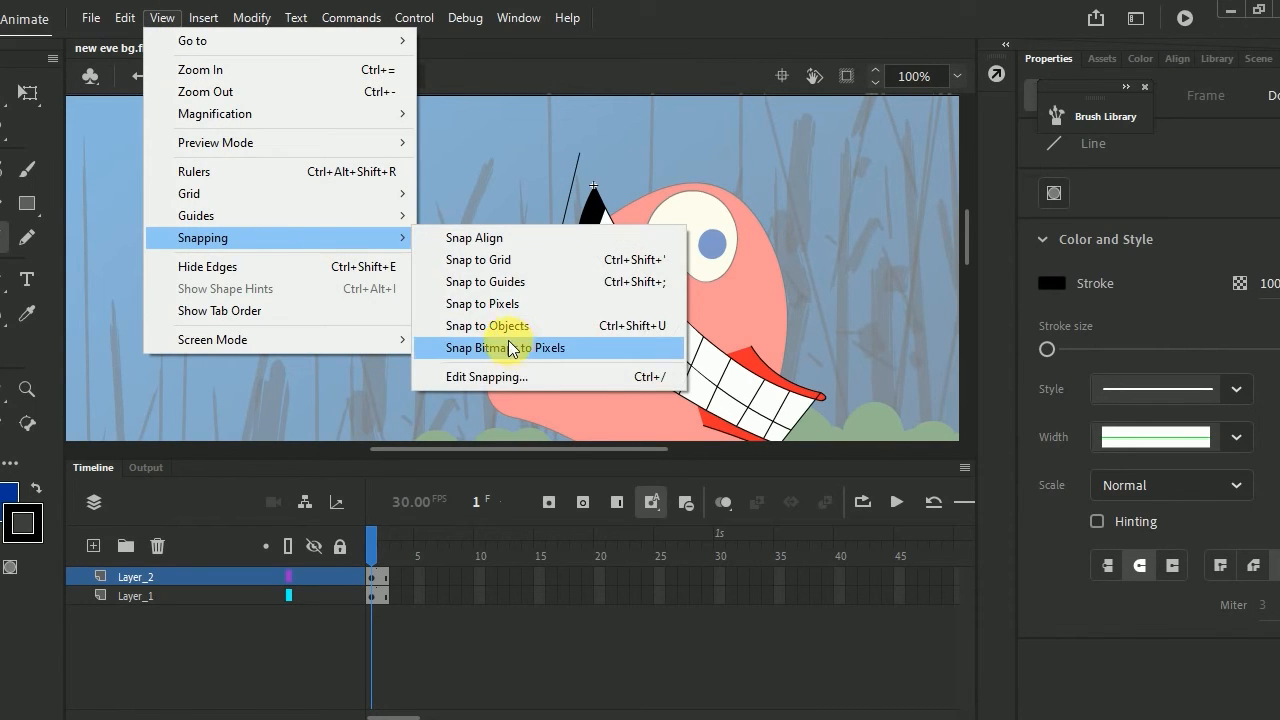
pyautogui.click(495, 325)
pyautogui.moveTo(581, 156); pyautogui.dragTo(638, 226)
# Bend and reposition the two lines into a rounded arch around the mouth corner, then draw a straight line across its open end.
pyautogui.click(6, 93)
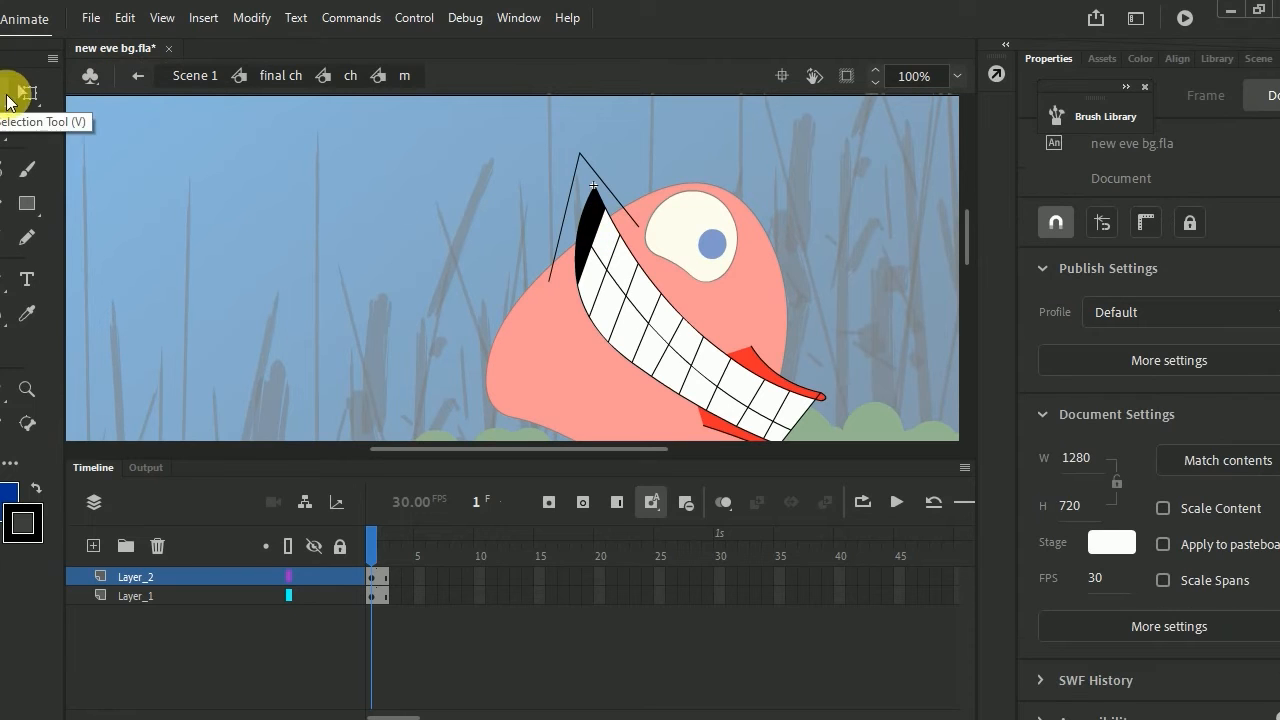
pyautogui.moveTo(568, 207); pyautogui.dragTo(550, 200)
pyautogui.moveTo(580, 154); pyautogui.dragTo(600, 166)
pyautogui.moveTo(549, 281); pyautogui.dragTo(562, 287)
pyautogui.moveTo(600, 166); pyautogui.dragTo(606, 175)
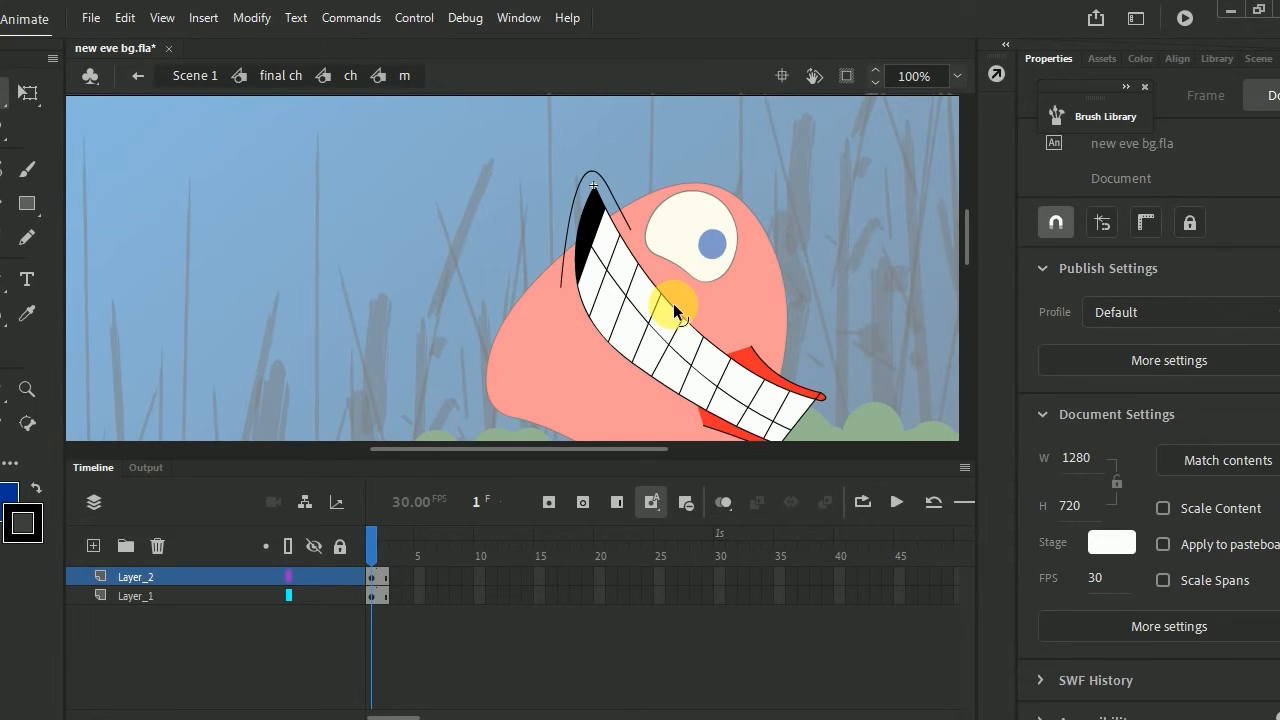
pyautogui.press('n')
pyautogui.moveTo(645, 215); pyautogui.dragTo(548, 284)
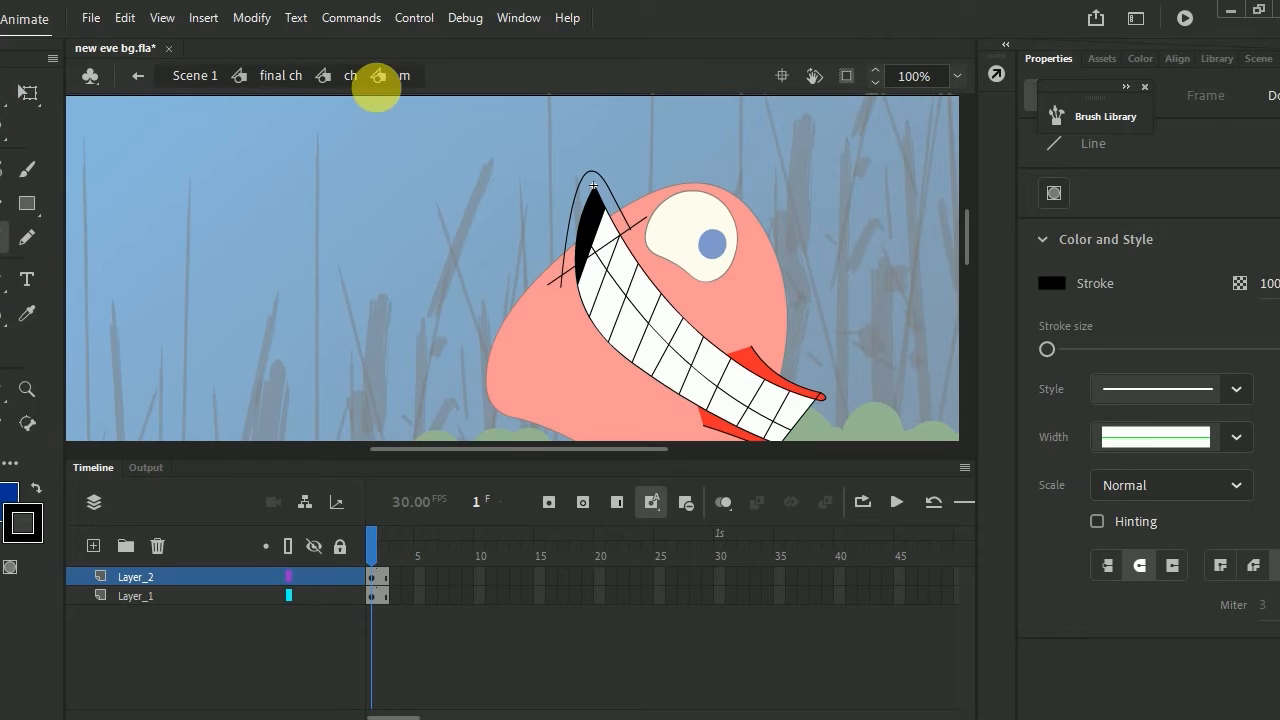
# Sample the red of the skull in the ch symbol as the fill color and reopen the mouth symbol m.
pyautogui.click(350, 75)
pyautogui.click(22, 314)
pyautogui.click(530, 380)
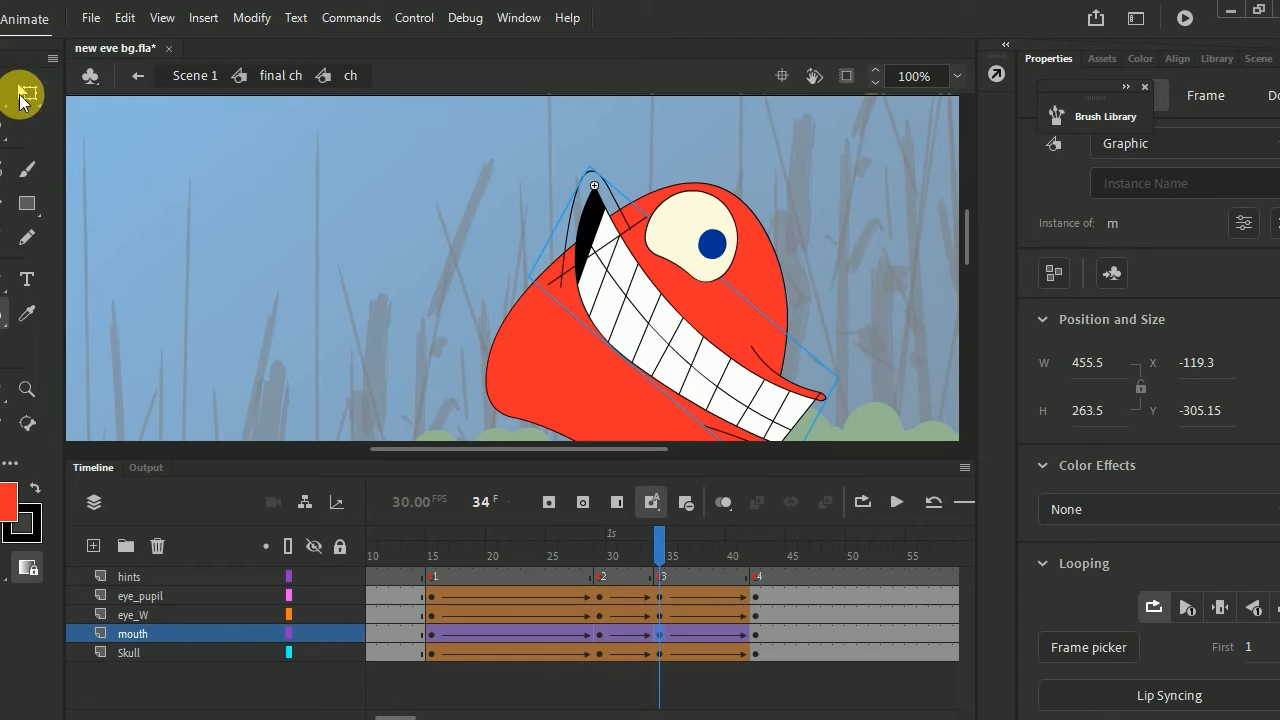
pyautogui.click(24, 98)
pyautogui.doubleClick(614, 244)
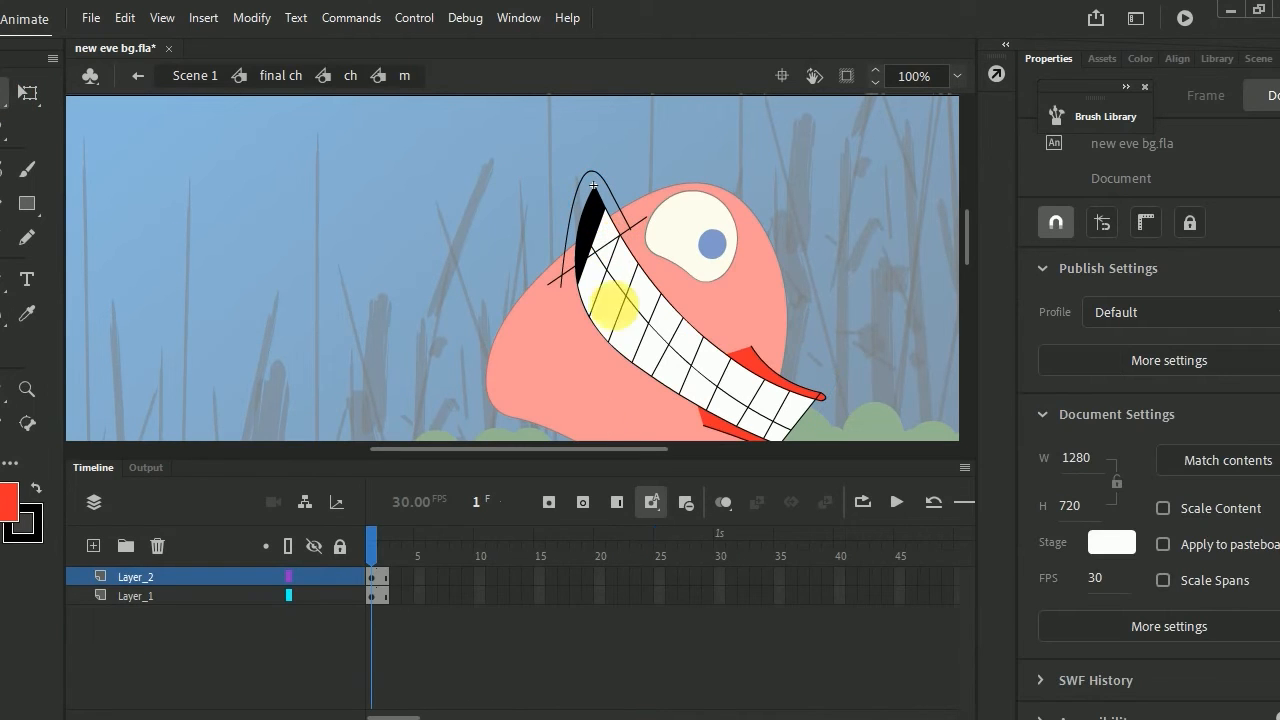
# Fill the closed arch on Layer_2 with the sampled red using the Paint Bucket.
pyautogui.click(374, 585)
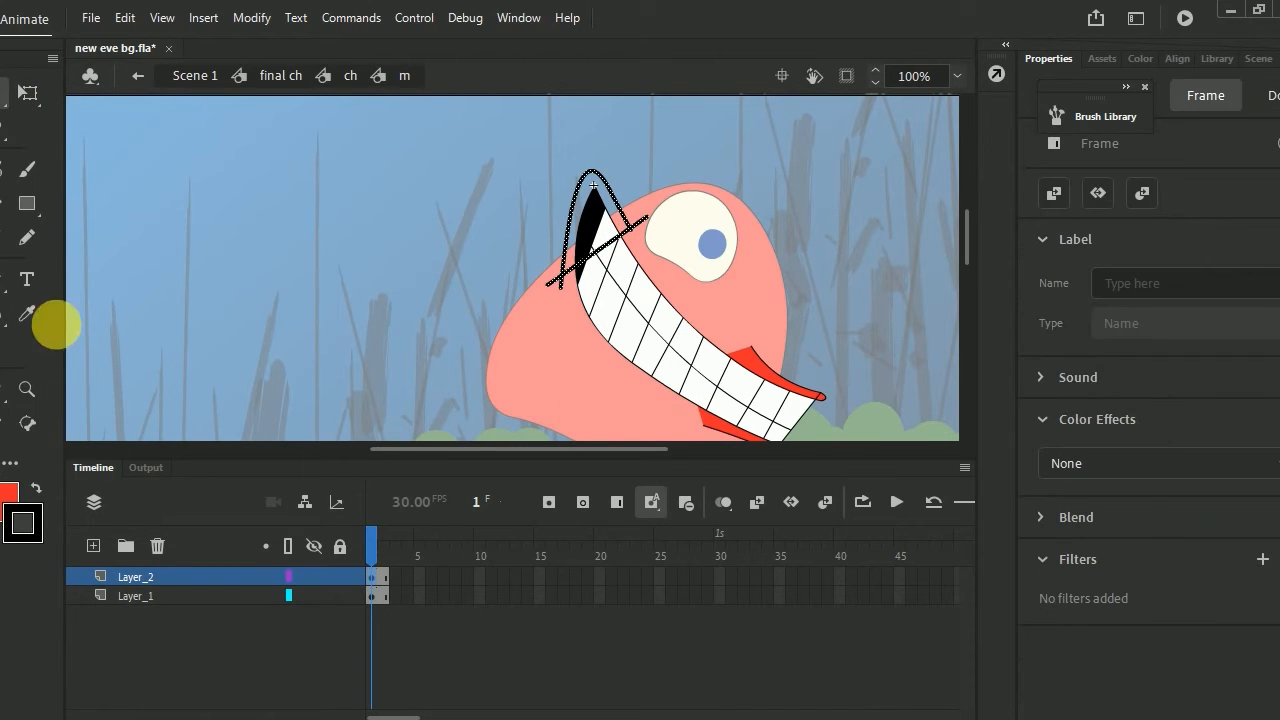
pyautogui.click(9, 500)
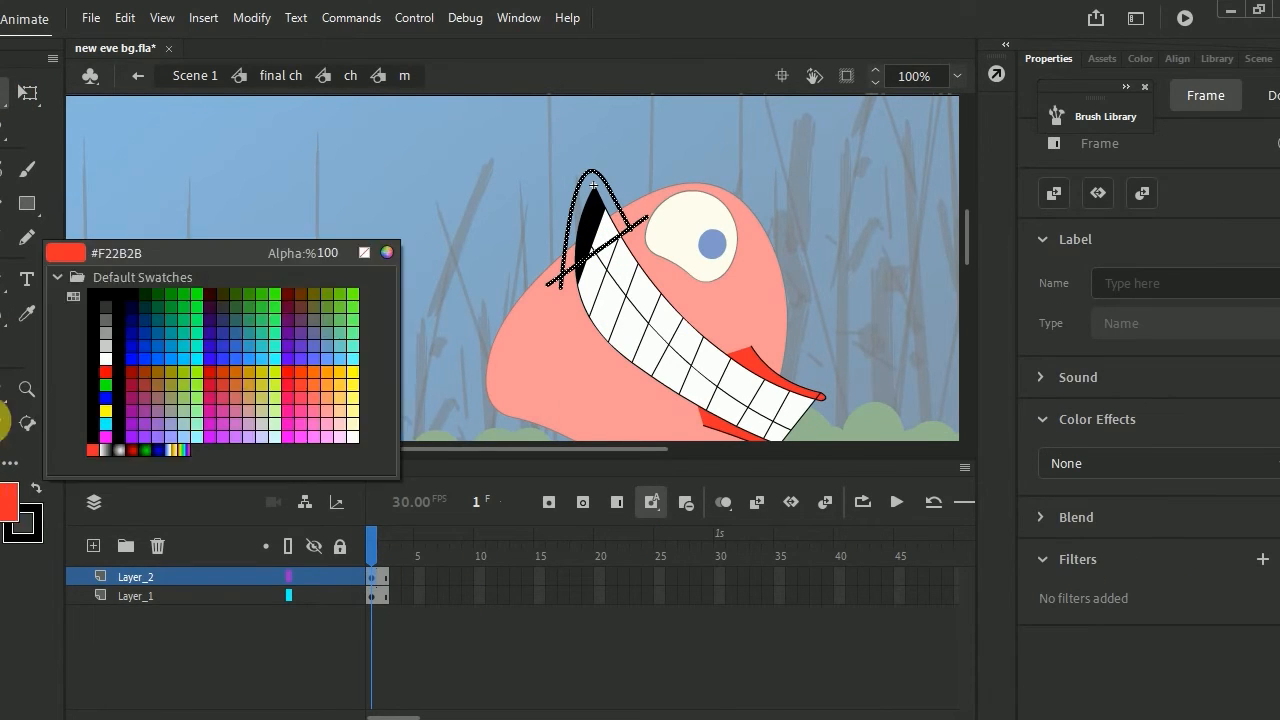
pyautogui.click(3, 321)
pyautogui.click(117, 343)
pyautogui.click(3, 315)
pyautogui.click(565, 258)
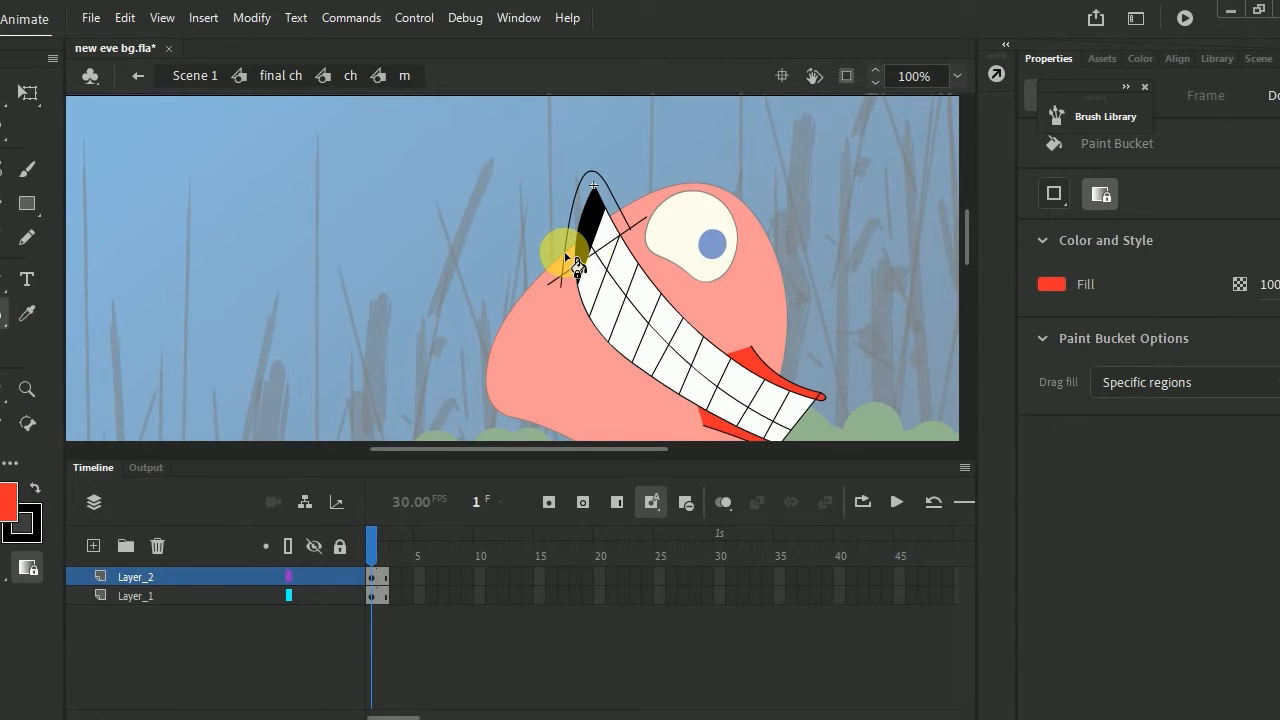
pyautogui.click(577, 263)
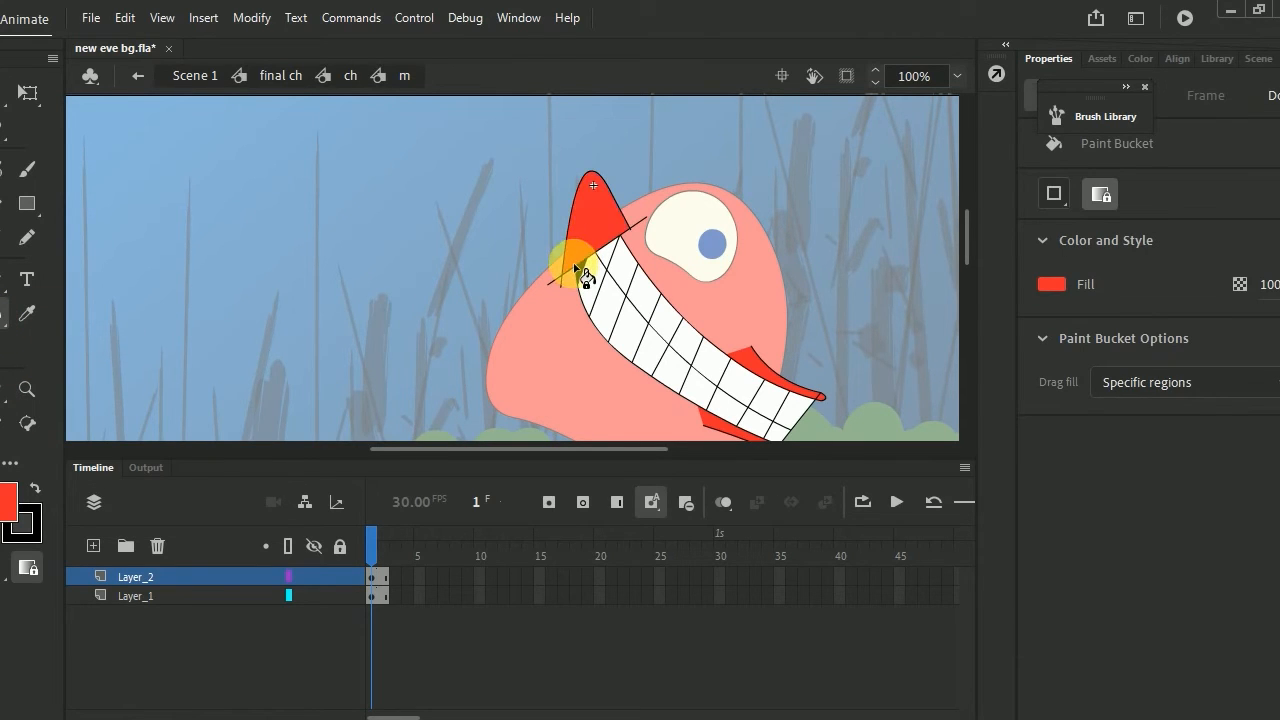
# Move Layer_2 below Layer_1 so the red lip shape sits behind the teeth.
pyautogui.click(6, 94)
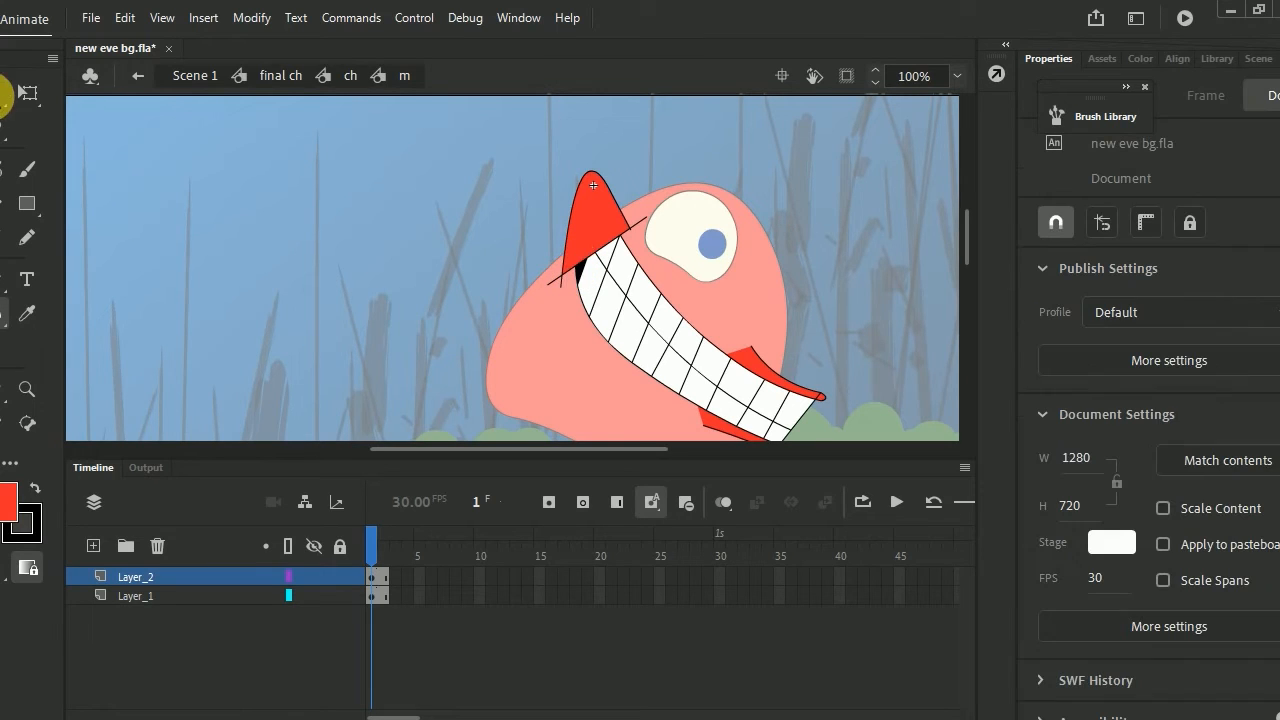
pyautogui.moveTo(171, 577); pyautogui.dragTo(169, 610)
pyautogui.click(186, 635)
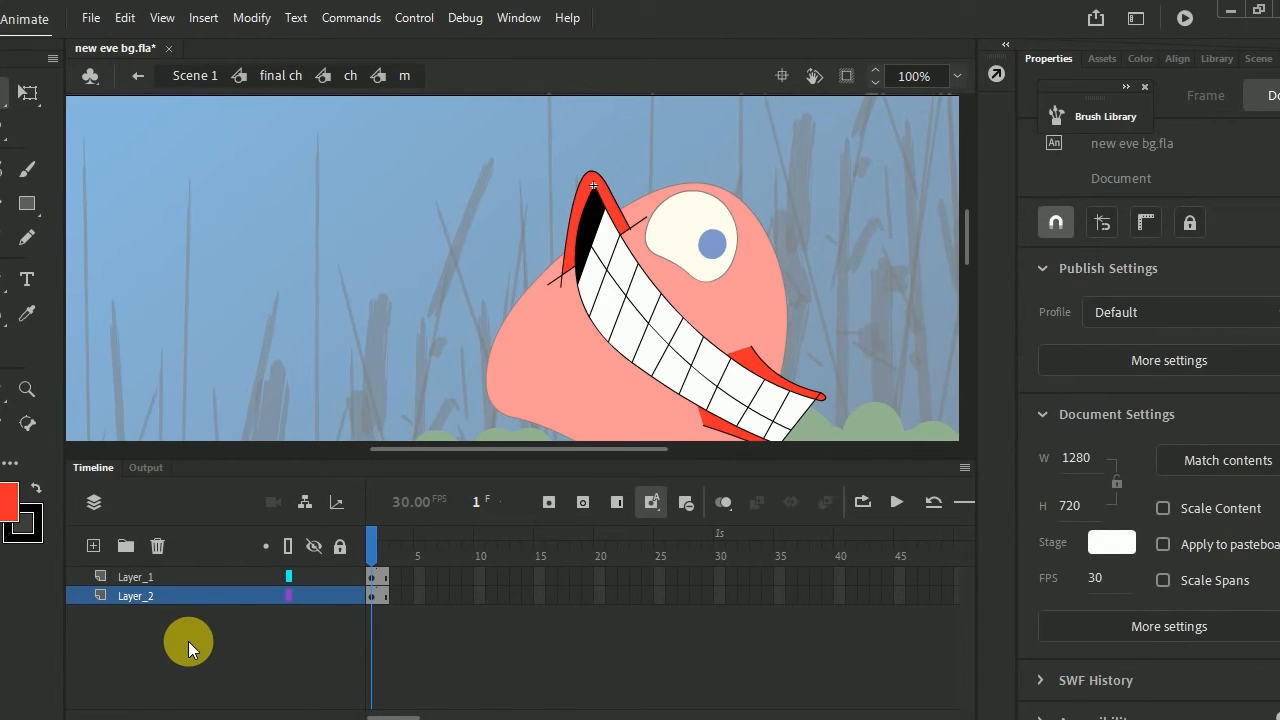
# Delete the stray closing-line segments at both ends of the red lip shape and return to the ch symbol.
pyautogui.click(643, 228)
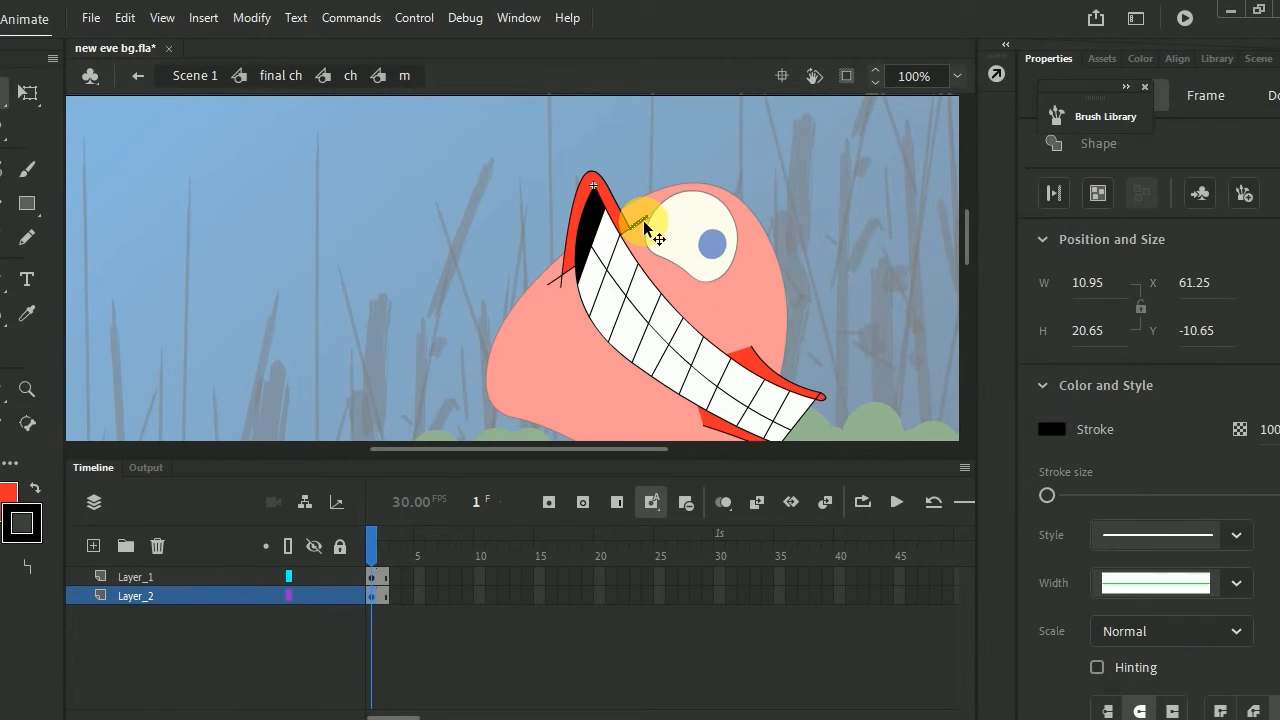
pyautogui.press('Delete')
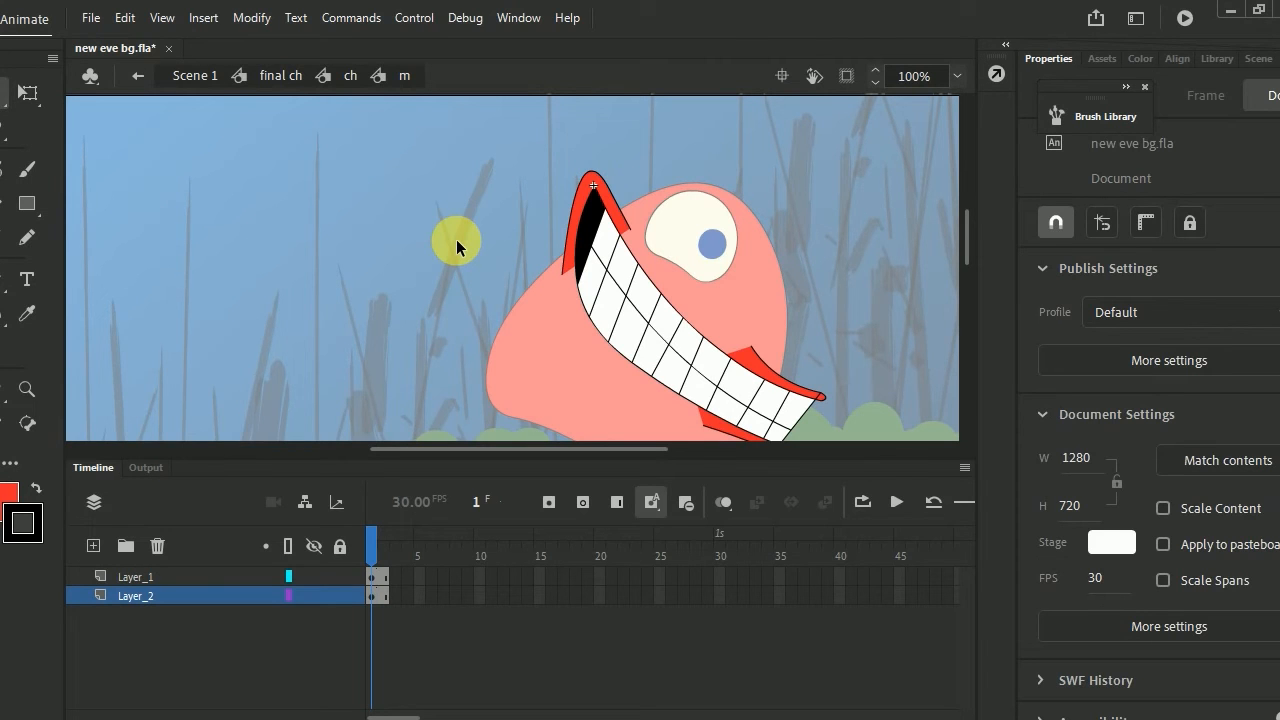
pyautogui.click(350, 76)
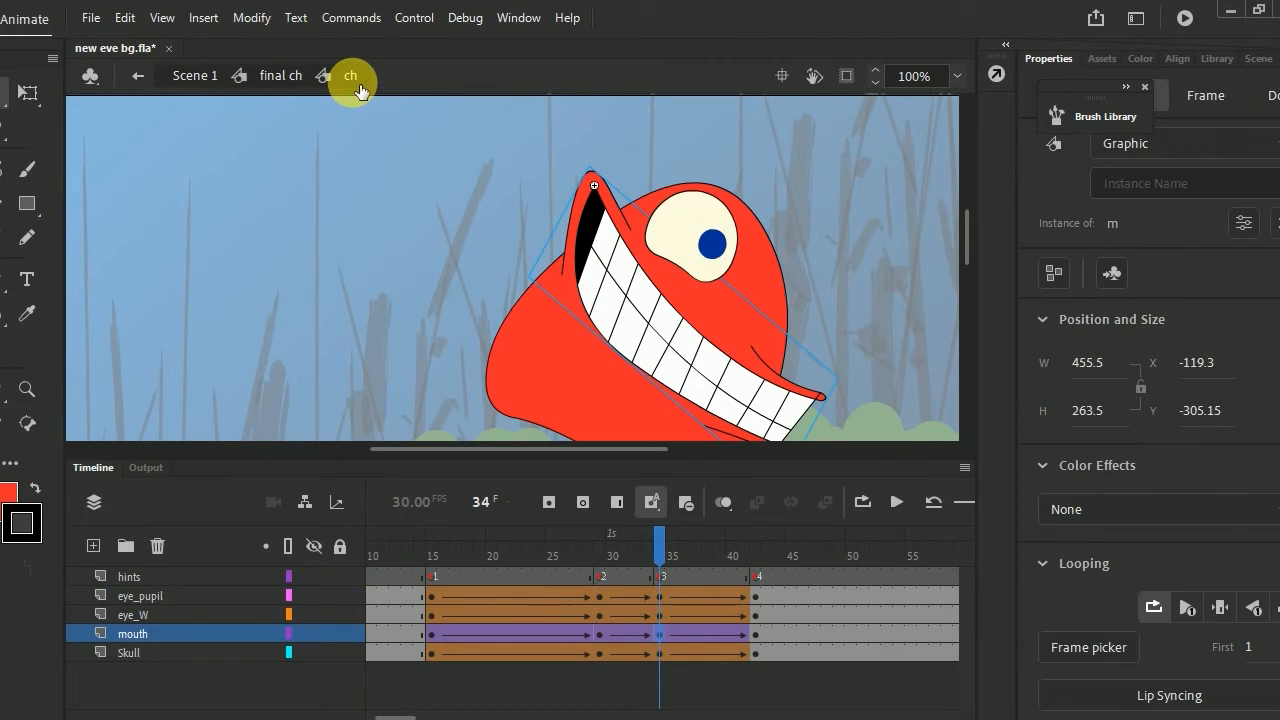
pyautogui.click(583, 340)
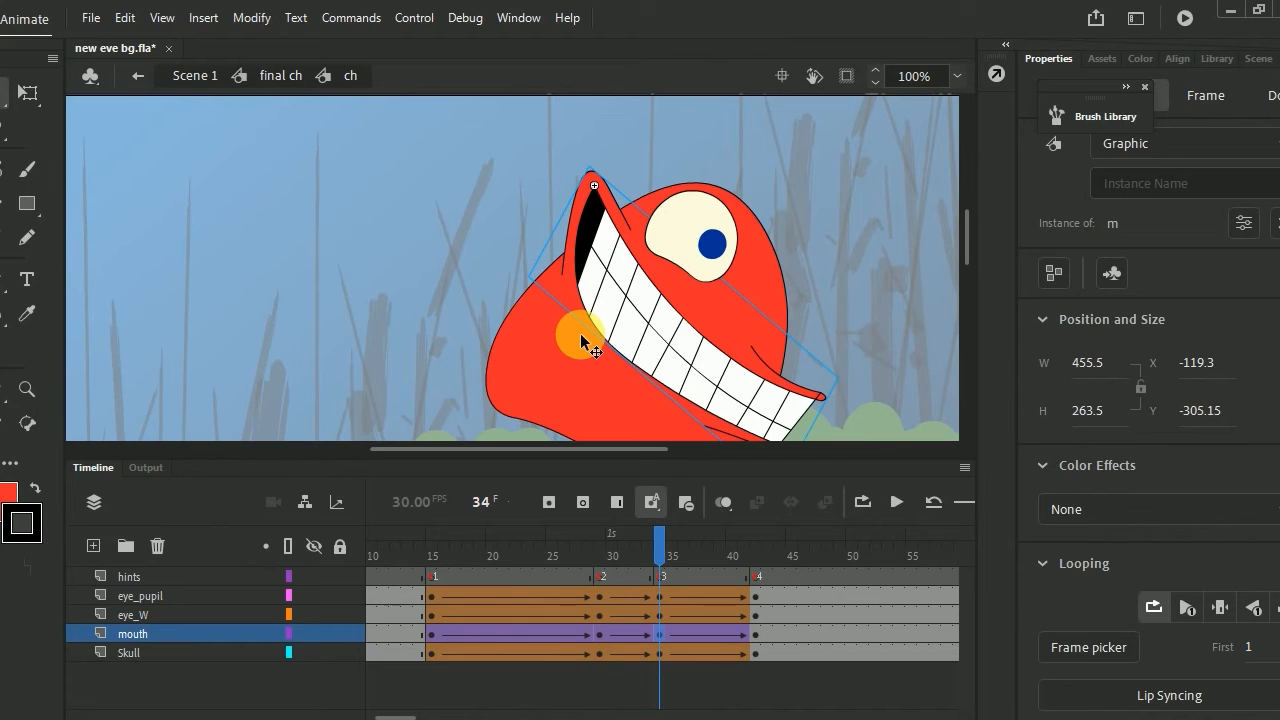
# Examine the teeth and lip layers inside the mouth symbol m, and compare the mouth at frames 15 and 34 of ch.
pyautogui.click(663, 638)
pyautogui.doubleClick(652, 349)
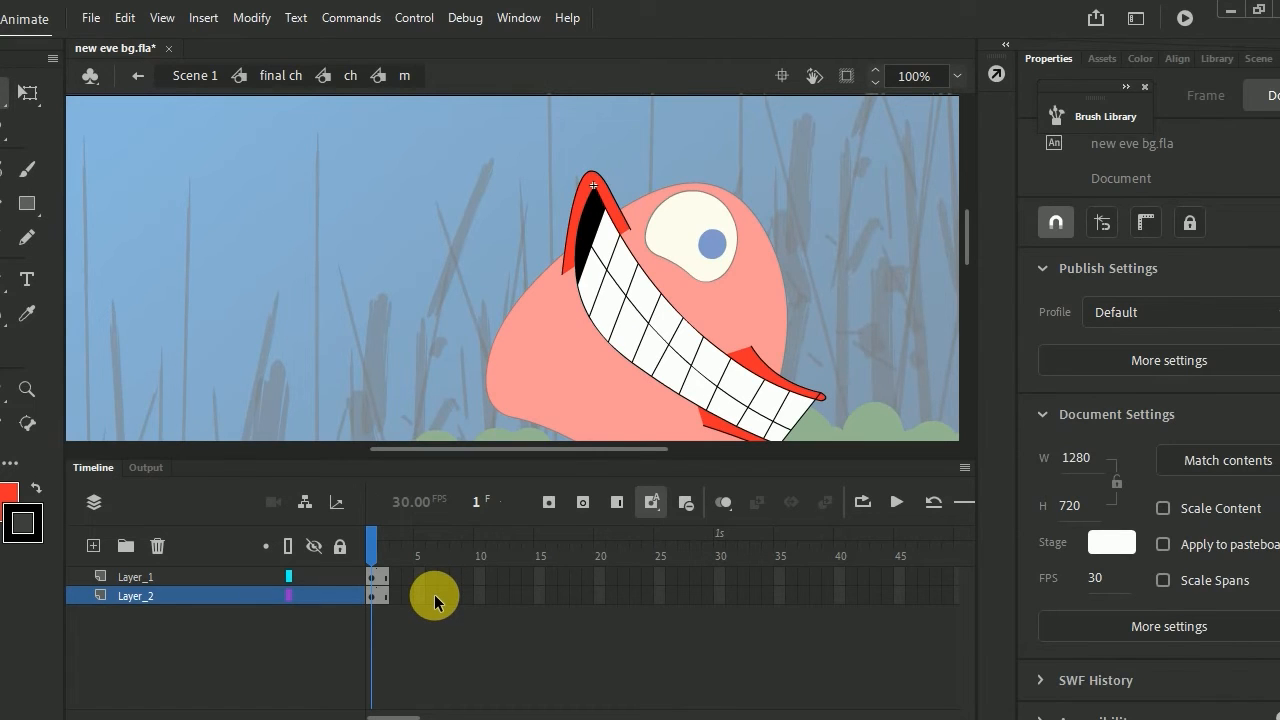
pyautogui.click(374, 579)
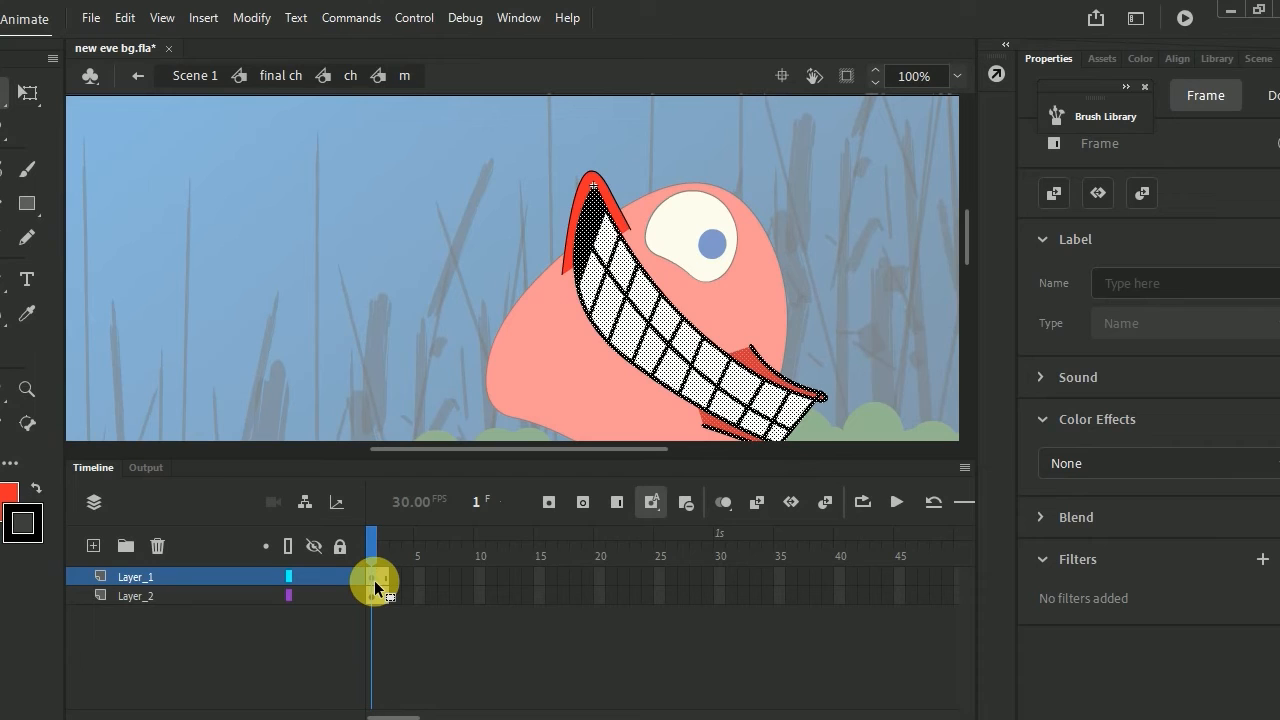
pyautogui.click(372, 592)
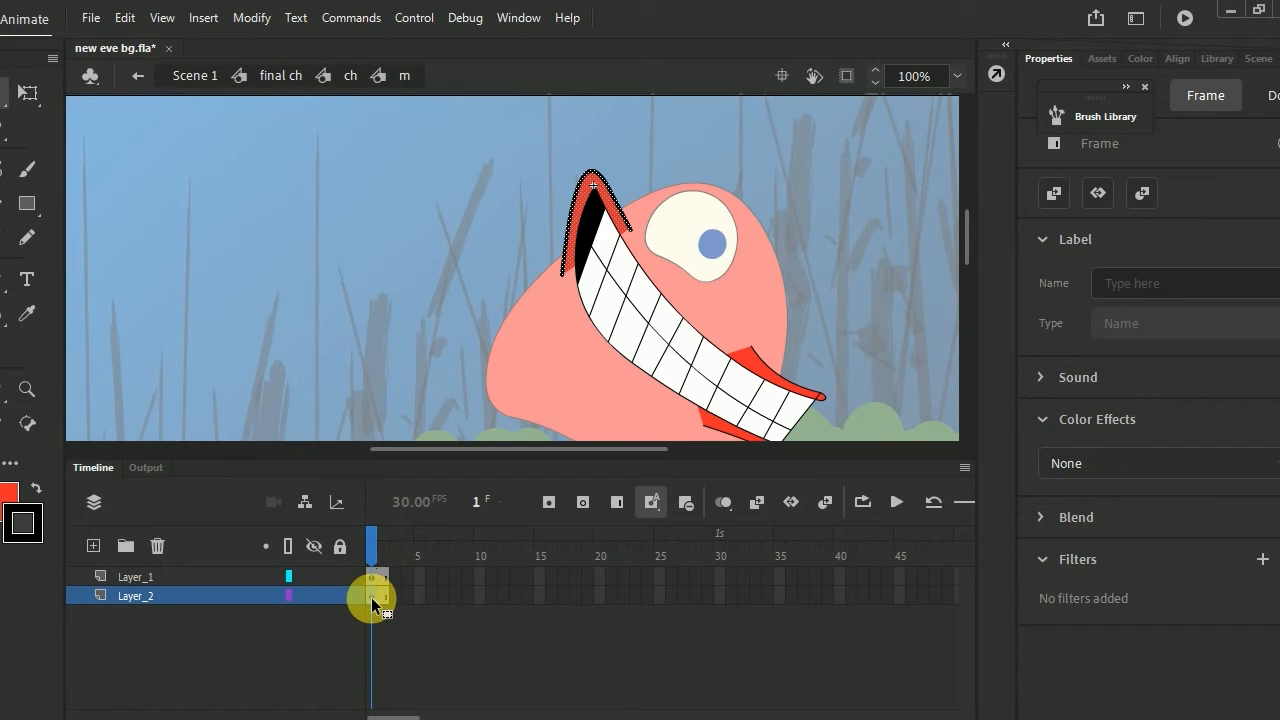
pyautogui.click(350, 75)
pyautogui.moveTo(659, 553); pyautogui.dragTo(432, 581)
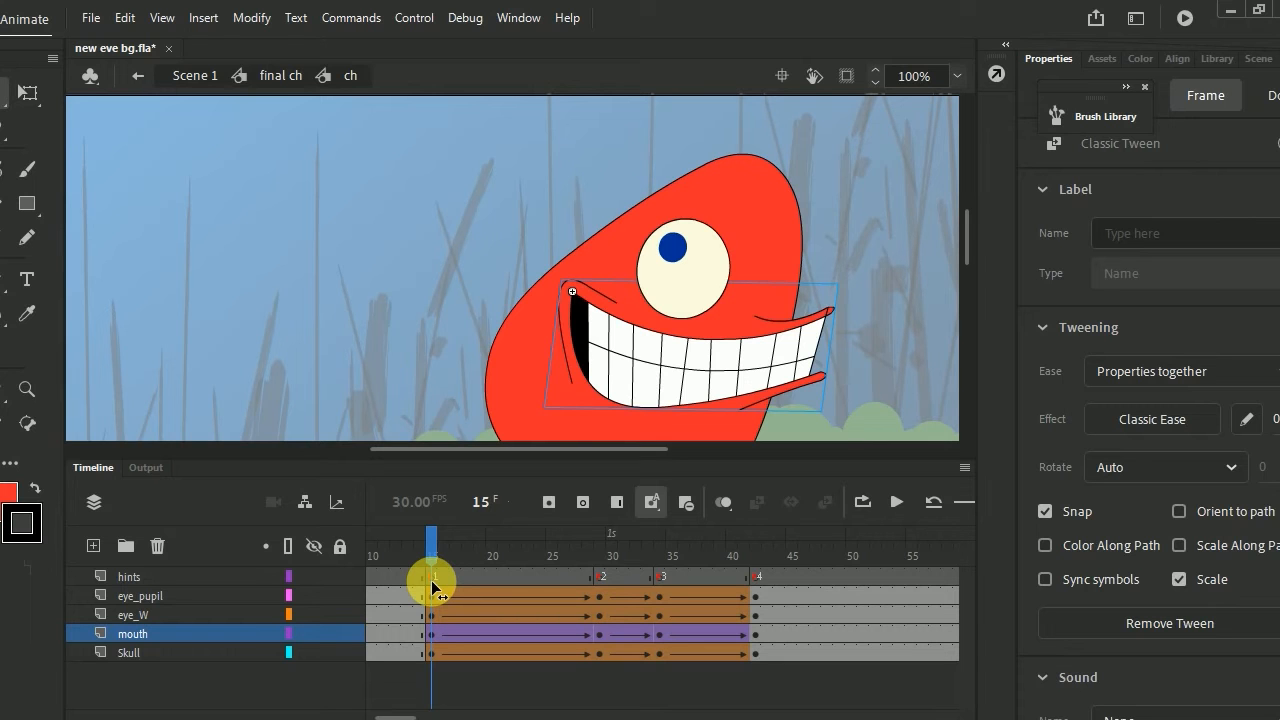
pyautogui.moveTo(452, 587); pyautogui.dragTo(658, 643)
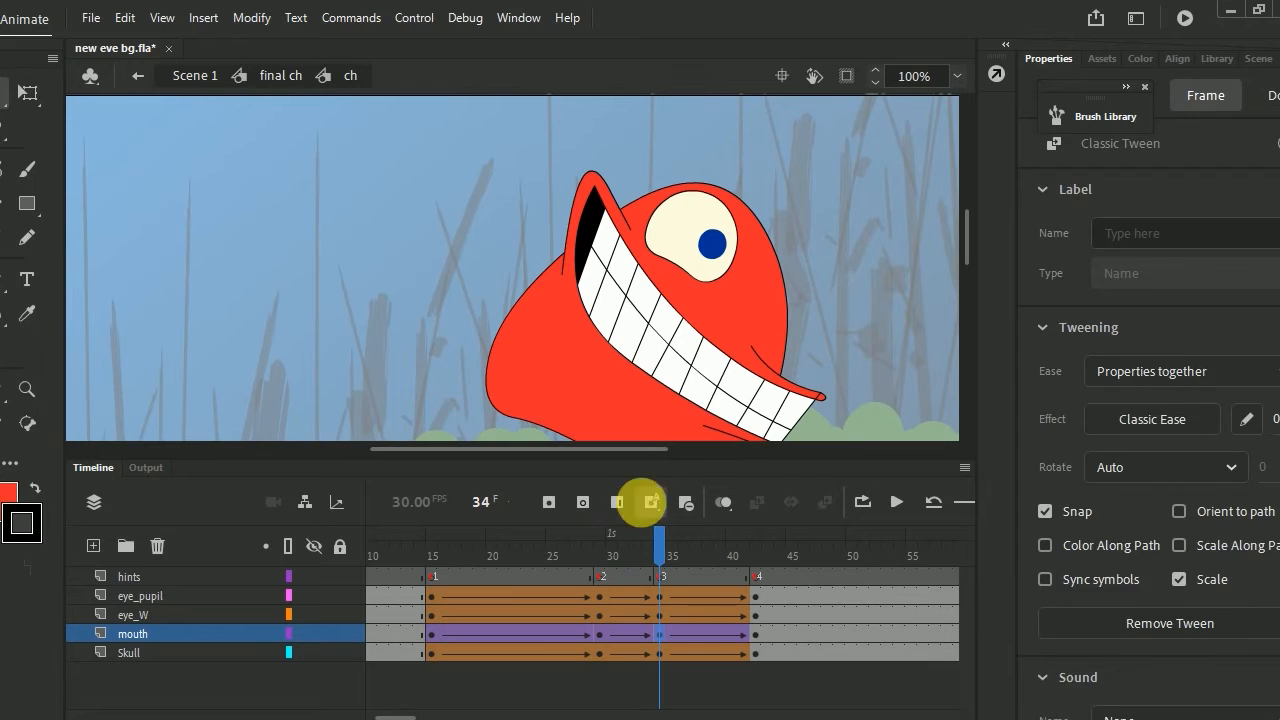
# Move the red lip keyframe on Layer_2 of the mouth symbol m from frame 1 to frame 2 and return to ch.
pyautogui.doubleClick(594, 204)
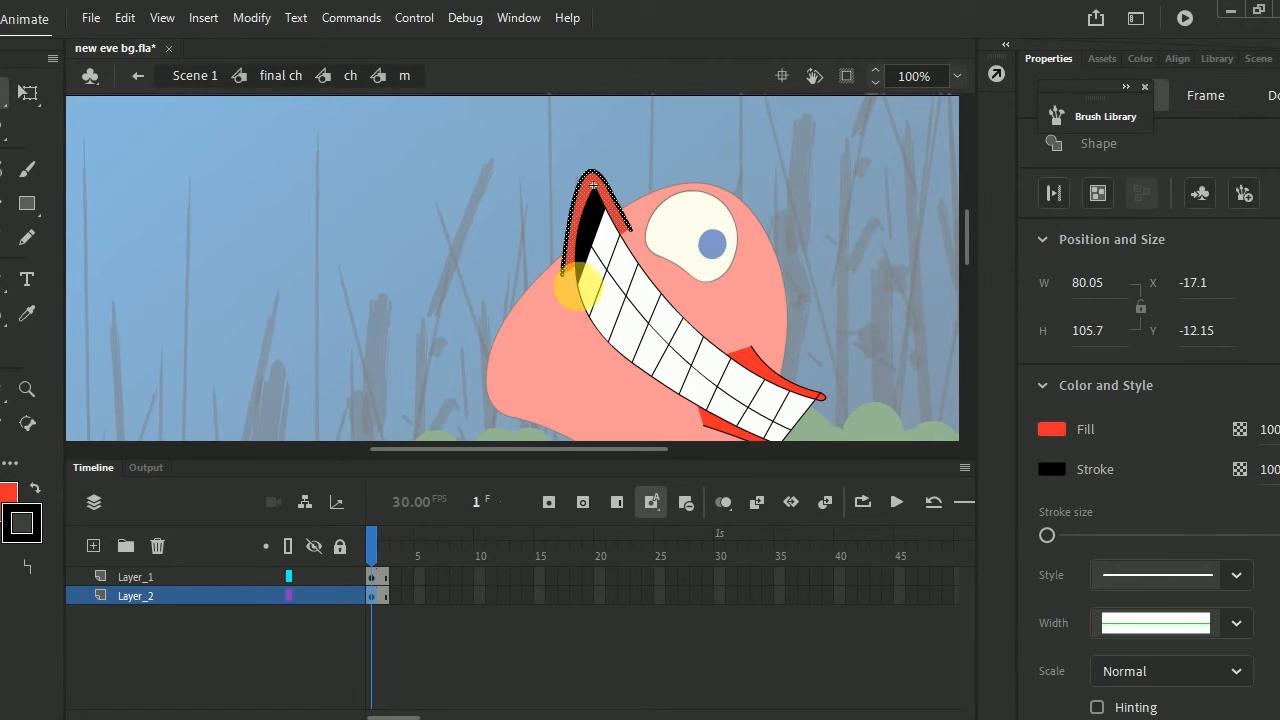
pyautogui.click(375, 600)
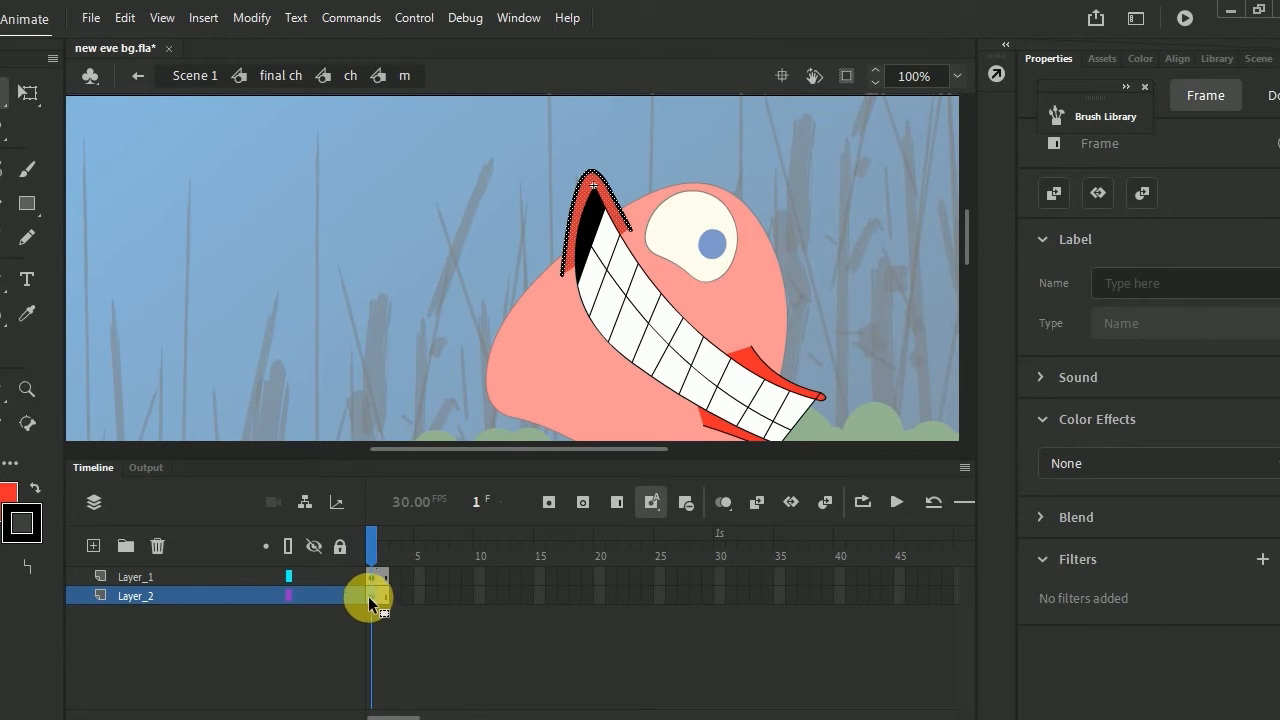
pyautogui.moveTo(377, 598); pyautogui.dragTo(385, 599)
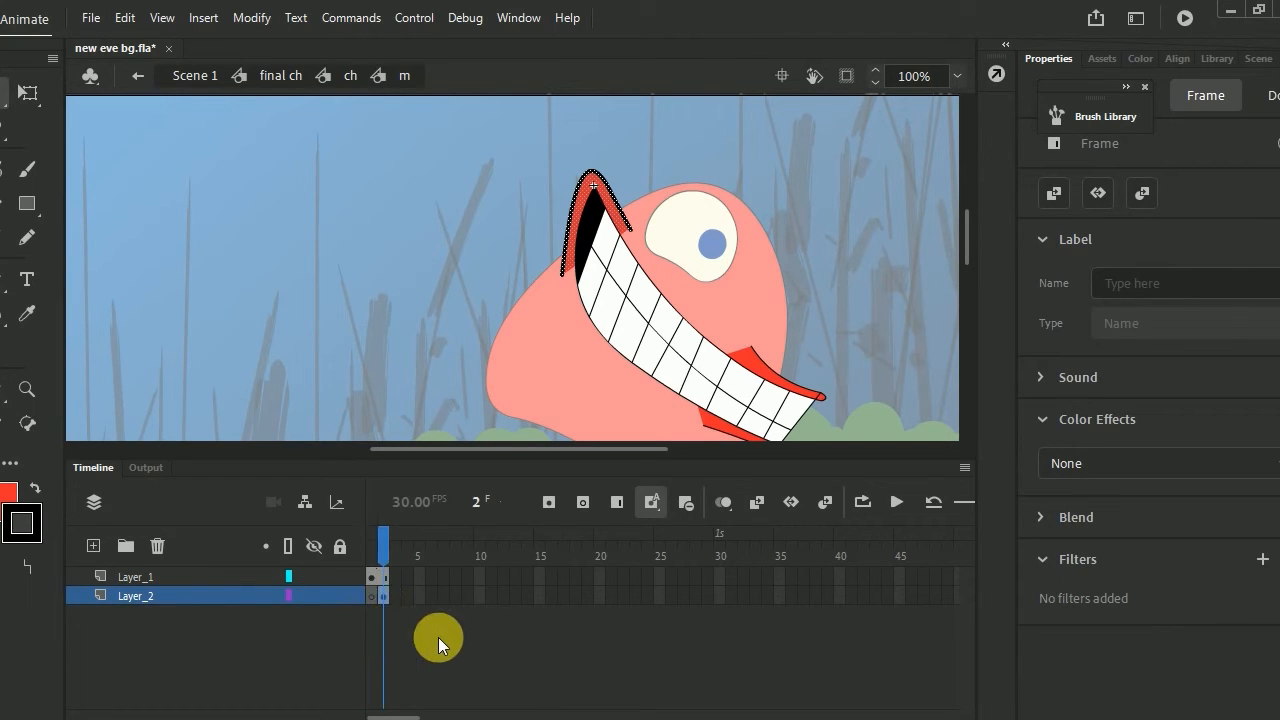
pyautogui.click(371, 545)
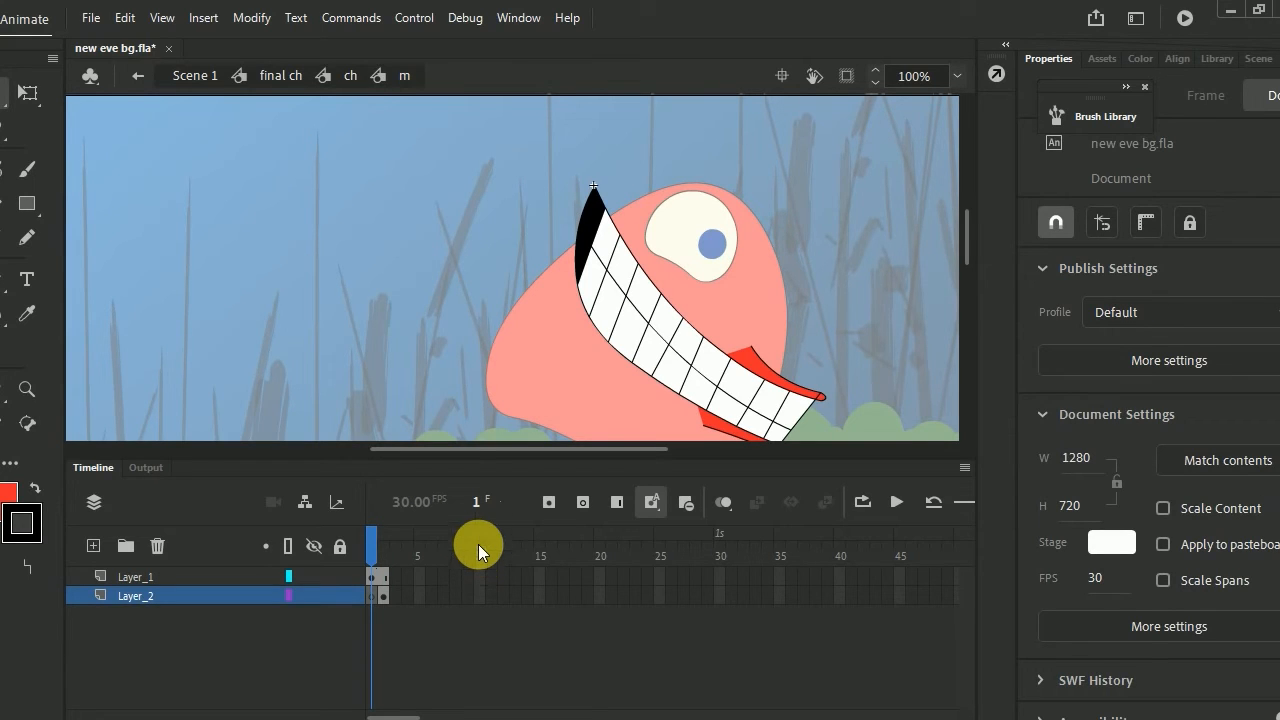
pyautogui.click(352, 79)
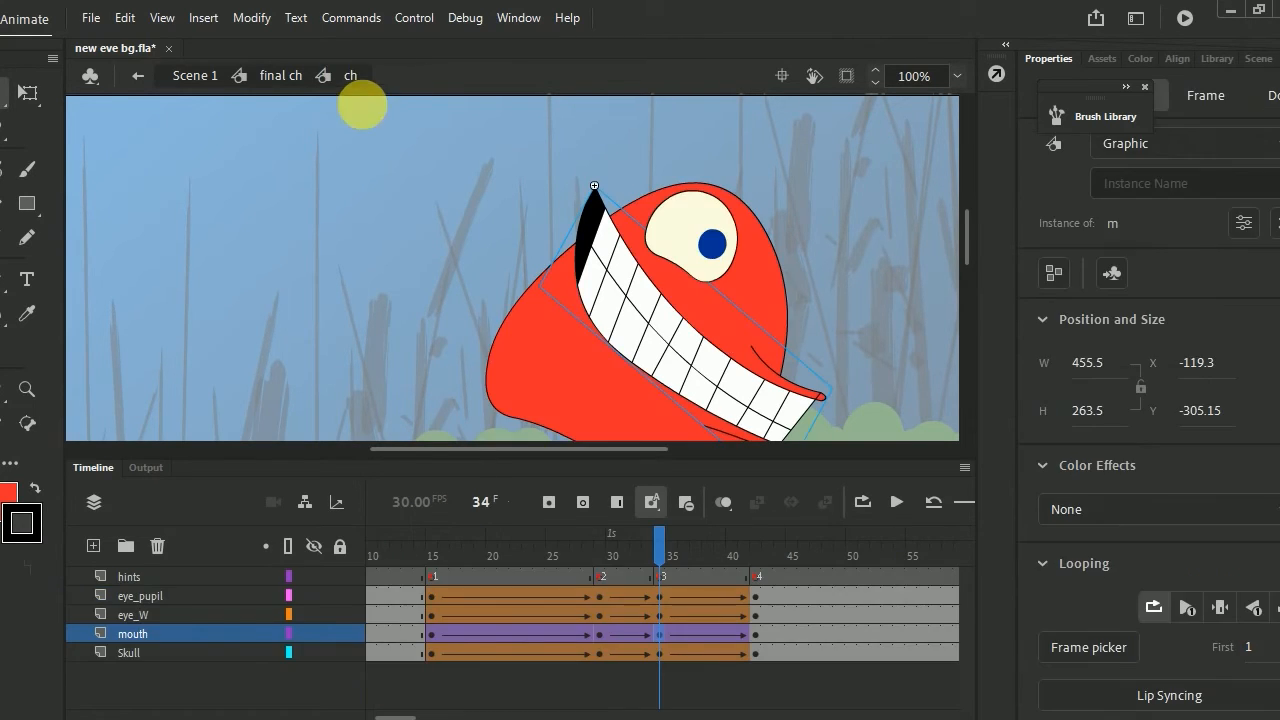
# Check how the mouth symbol appears at frames 34 and 35 of ch.
pyautogui.click(660, 637)
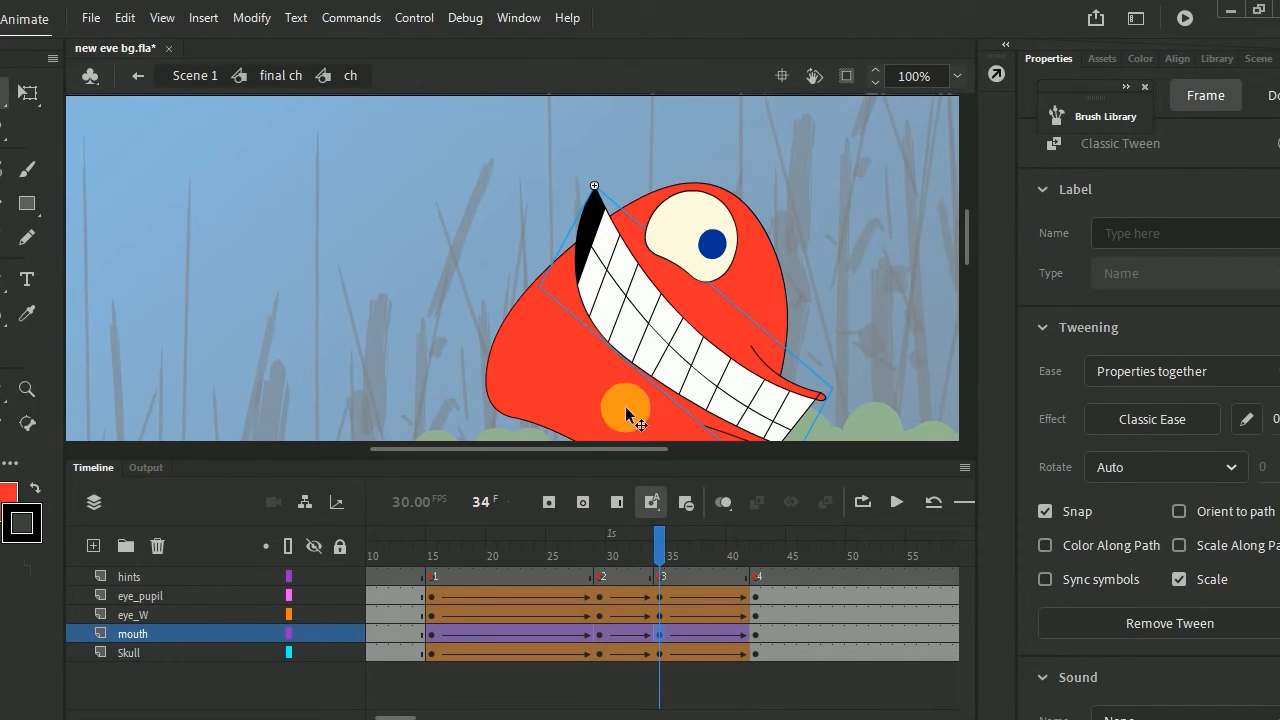
pyautogui.moveTo(665, 547); pyautogui.dragTo(669, 544)
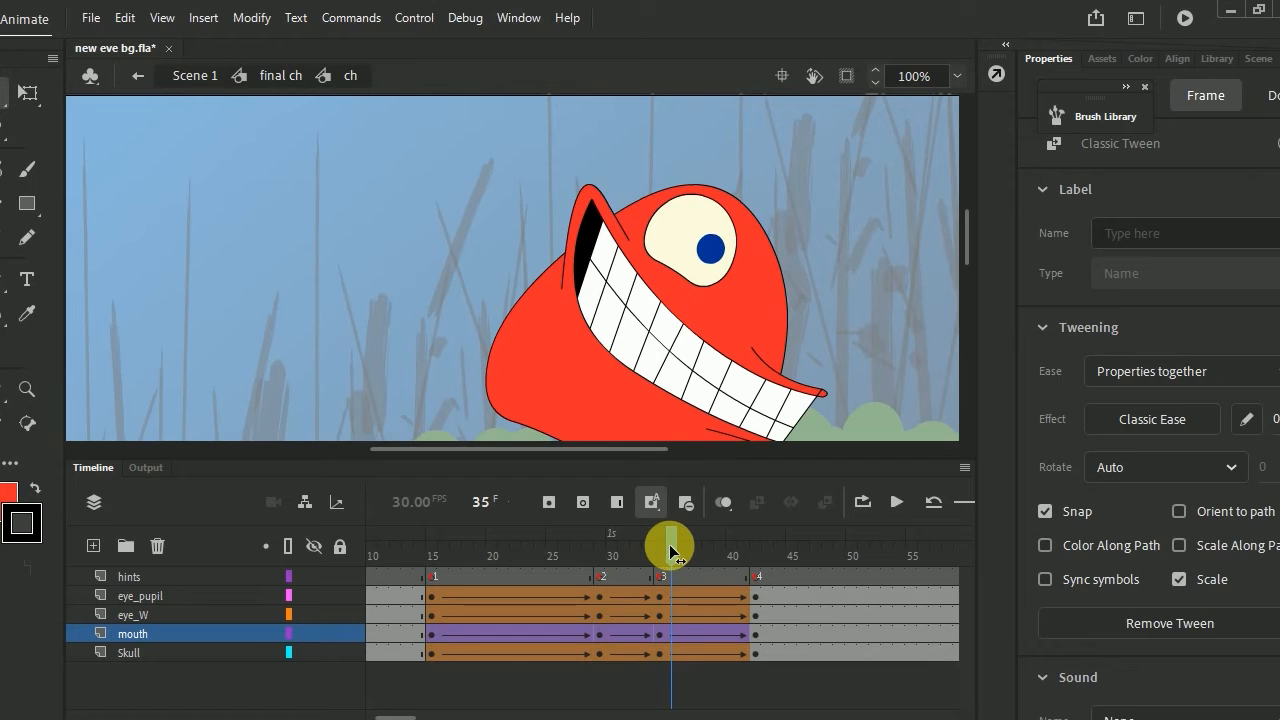
pyautogui.moveTo(669, 544); pyautogui.dragTo(659, 544)
pyautogui.click(587, 263)
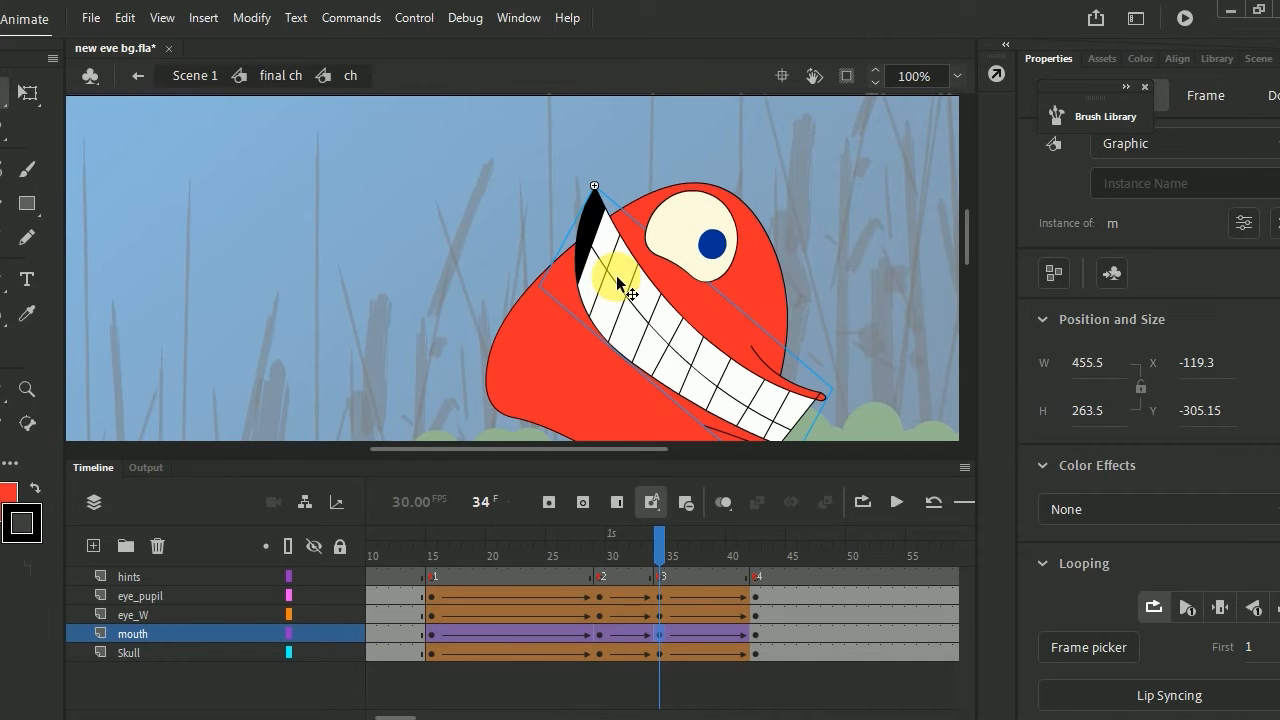
# Set the mouth instance at the frame 15 keyframe to play a single frame.
pyautogui.moveTo(658, 544); pyautogui.dragTo(433, 638)
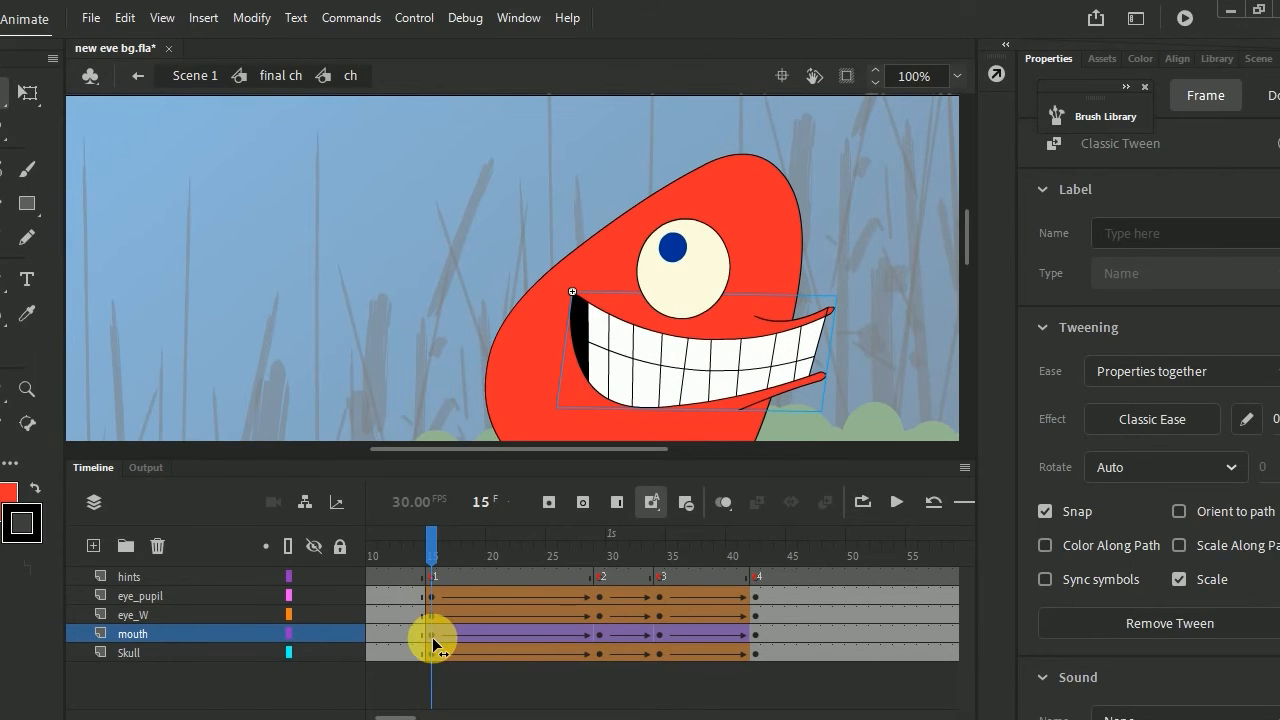
pyautogui.scroll(-3, 580, 337)
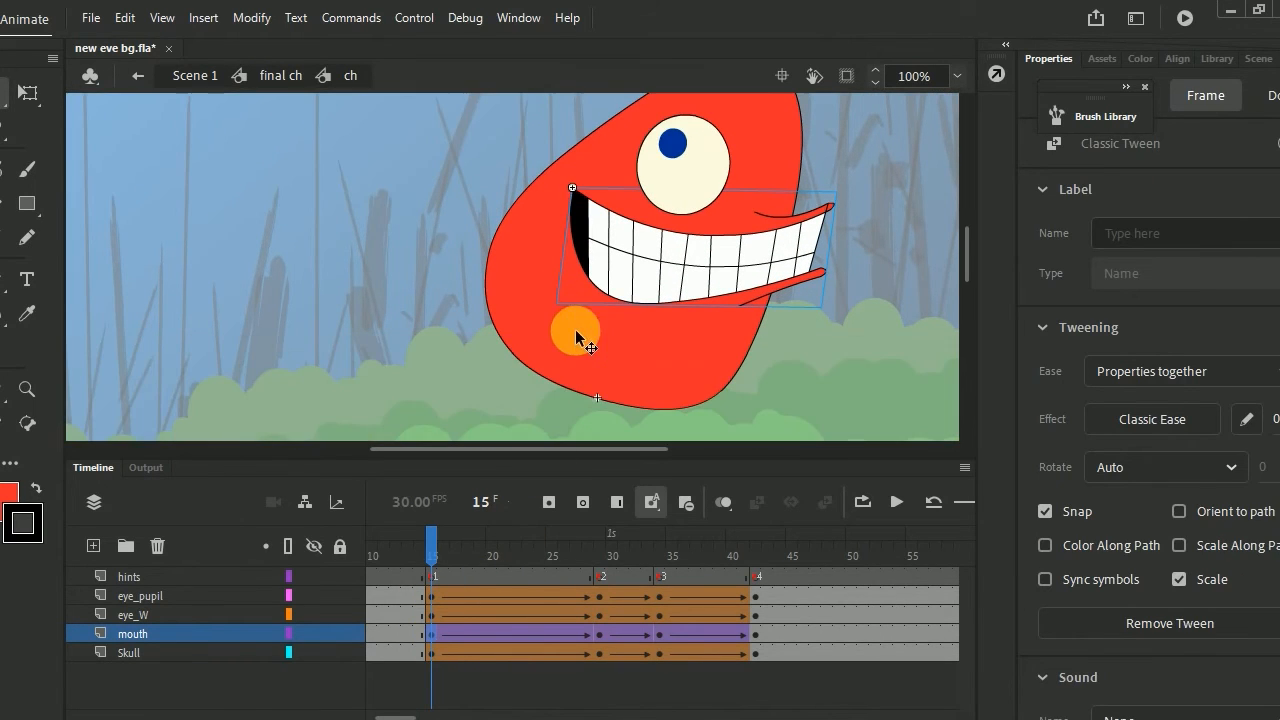
pyautogui.click(620, 274)
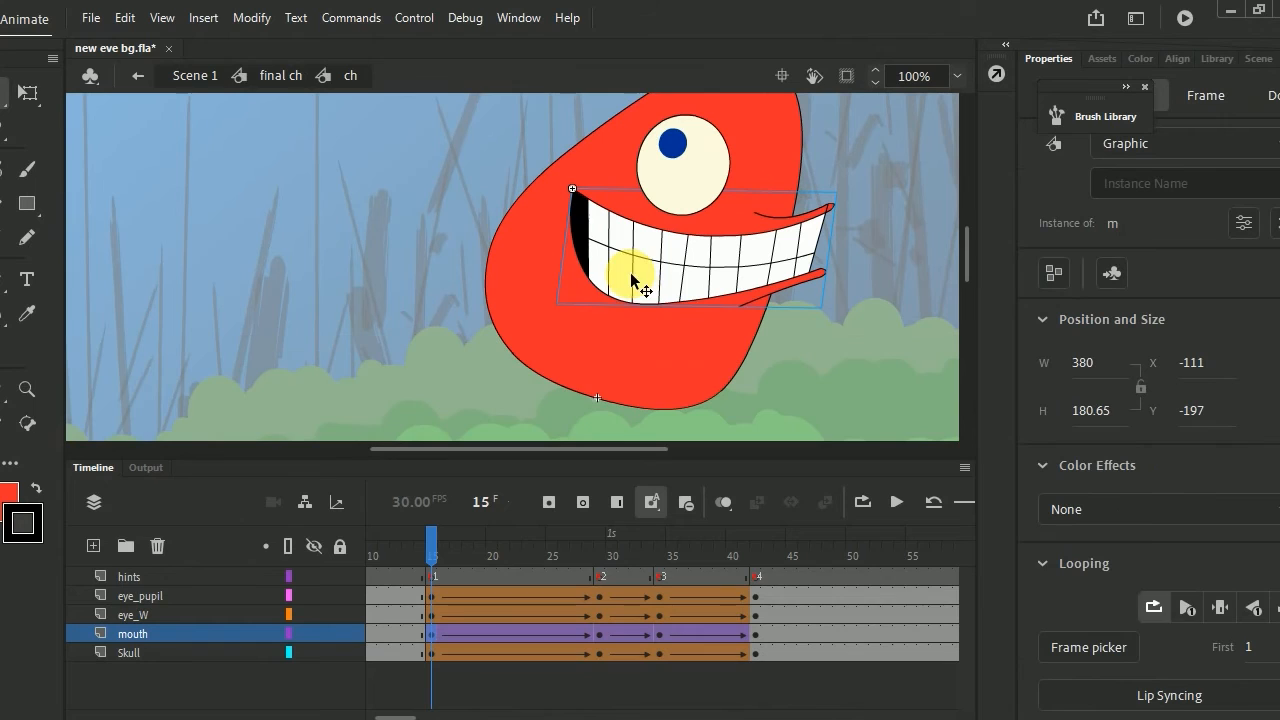
pyautogui.click(1224, 610)
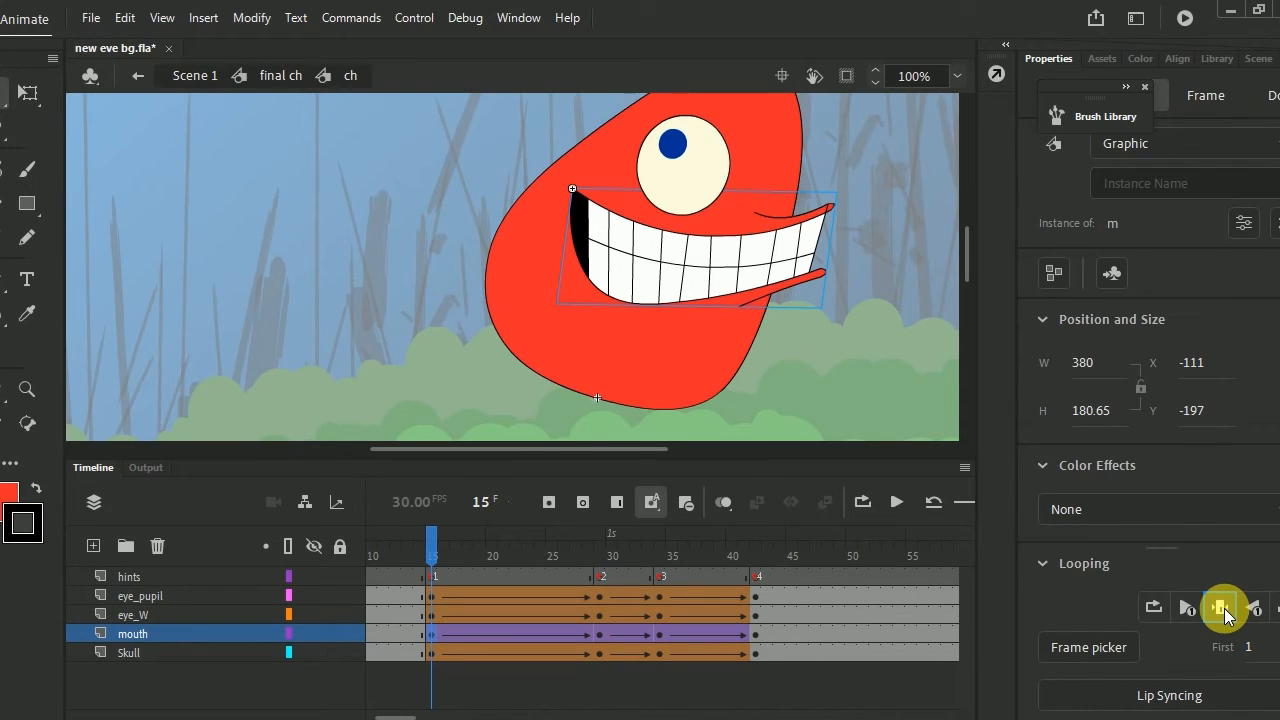
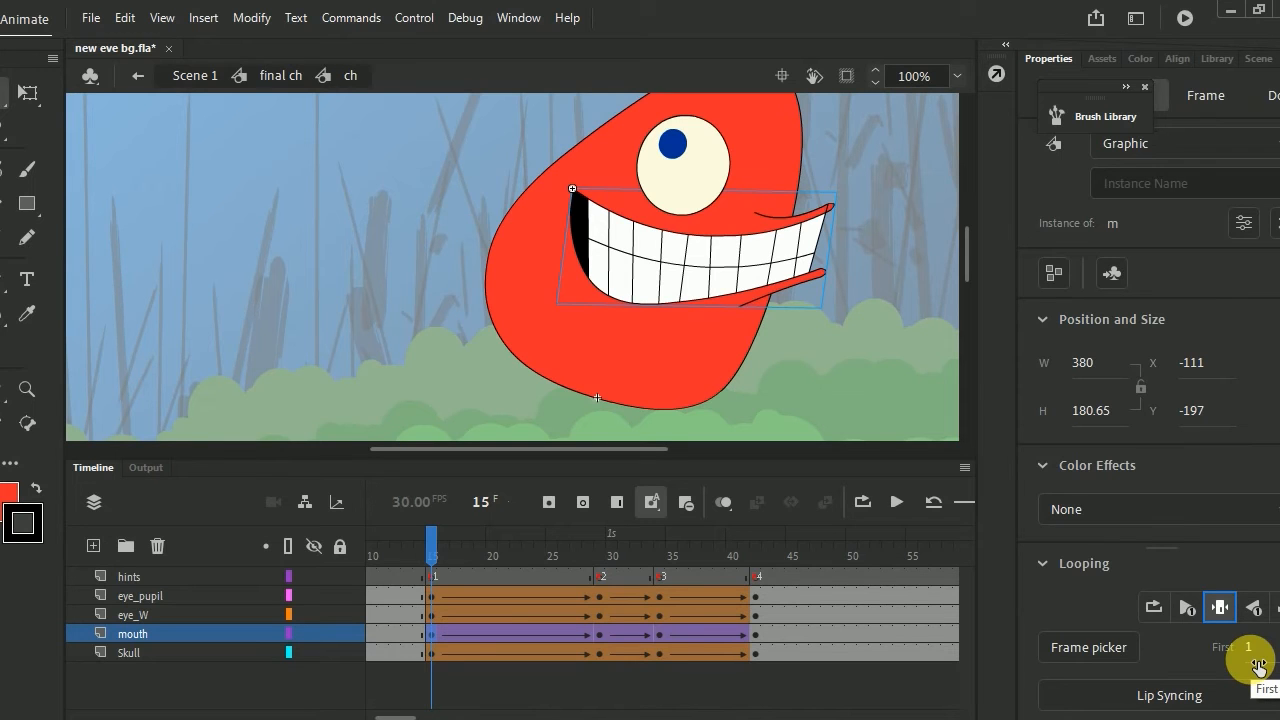
# Set the mouth instance at the frame 29 keyframe to play a single frame.
pyautogui.moveTo(431, 556); pyautogui.dragTo(599, 621)
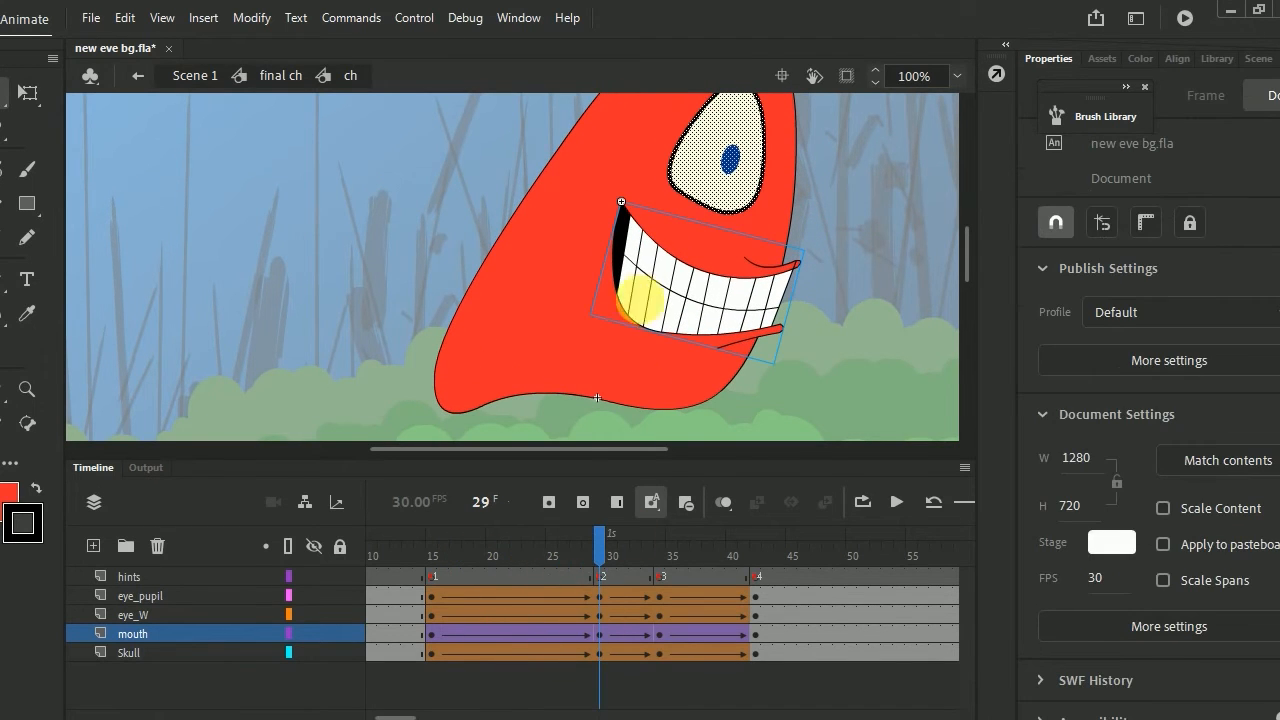
pyautogui.click(600, 634)
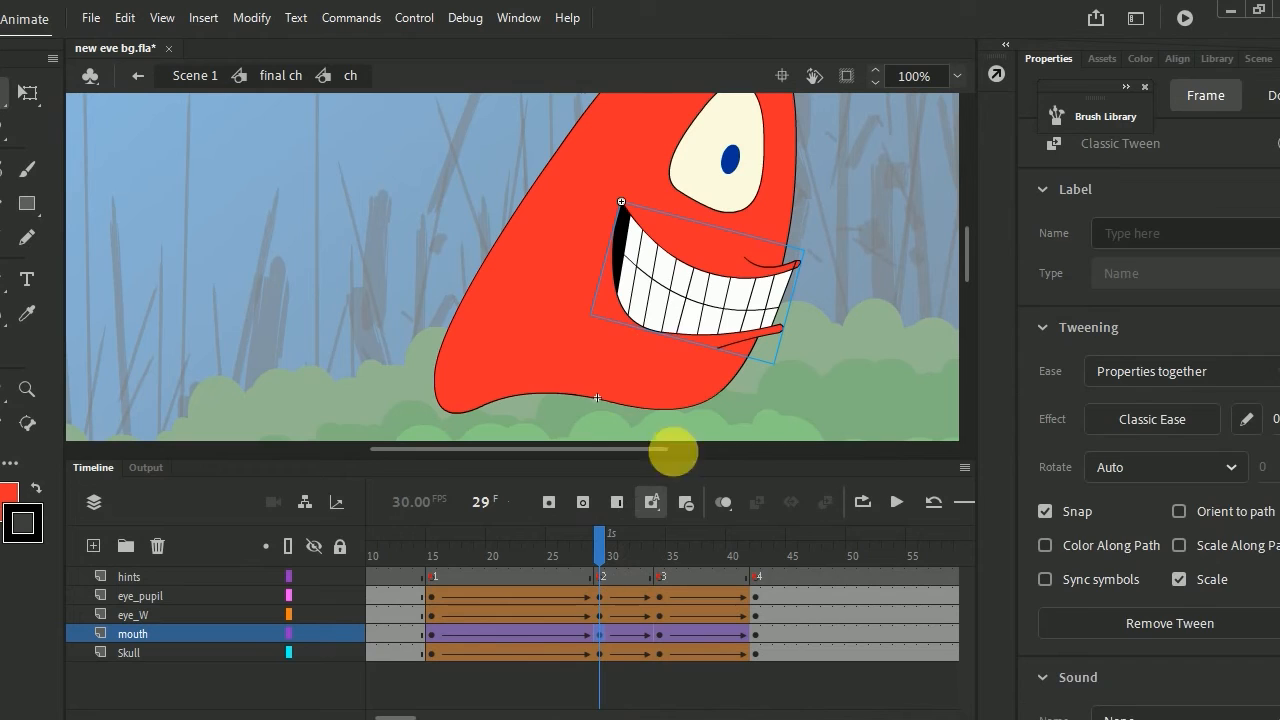
pyautogui.click(691, 300)
pyautogui.click(1218, 610)
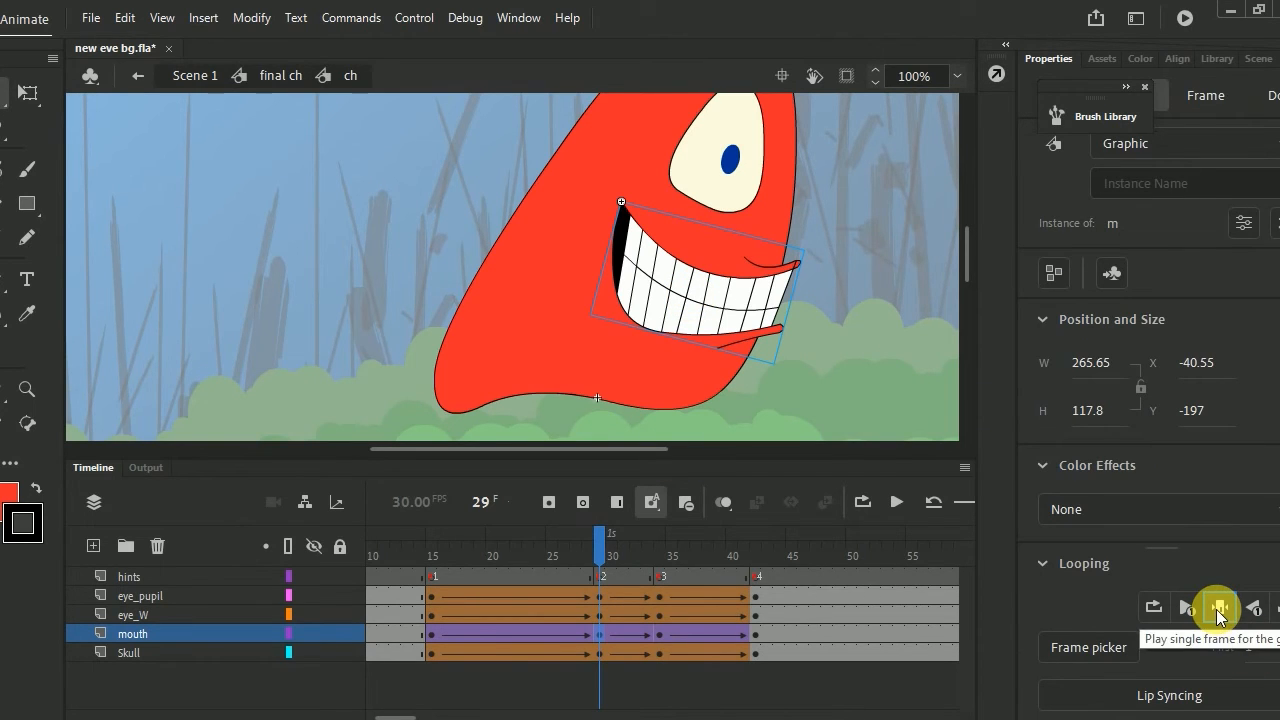
# Set the first frame of the mouth instance at frame 34 to 2 and compare it with frame 33.
pyautogui.click(660, 638)
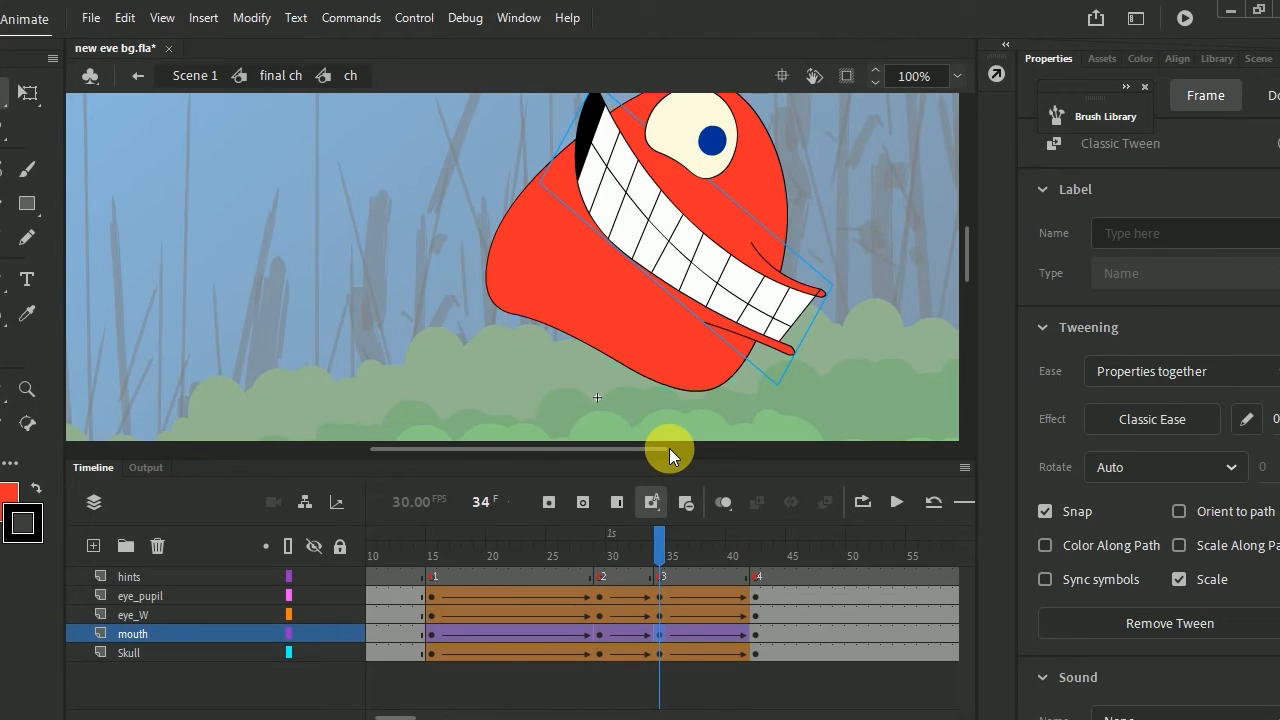
pyautogui.click(714, 300)
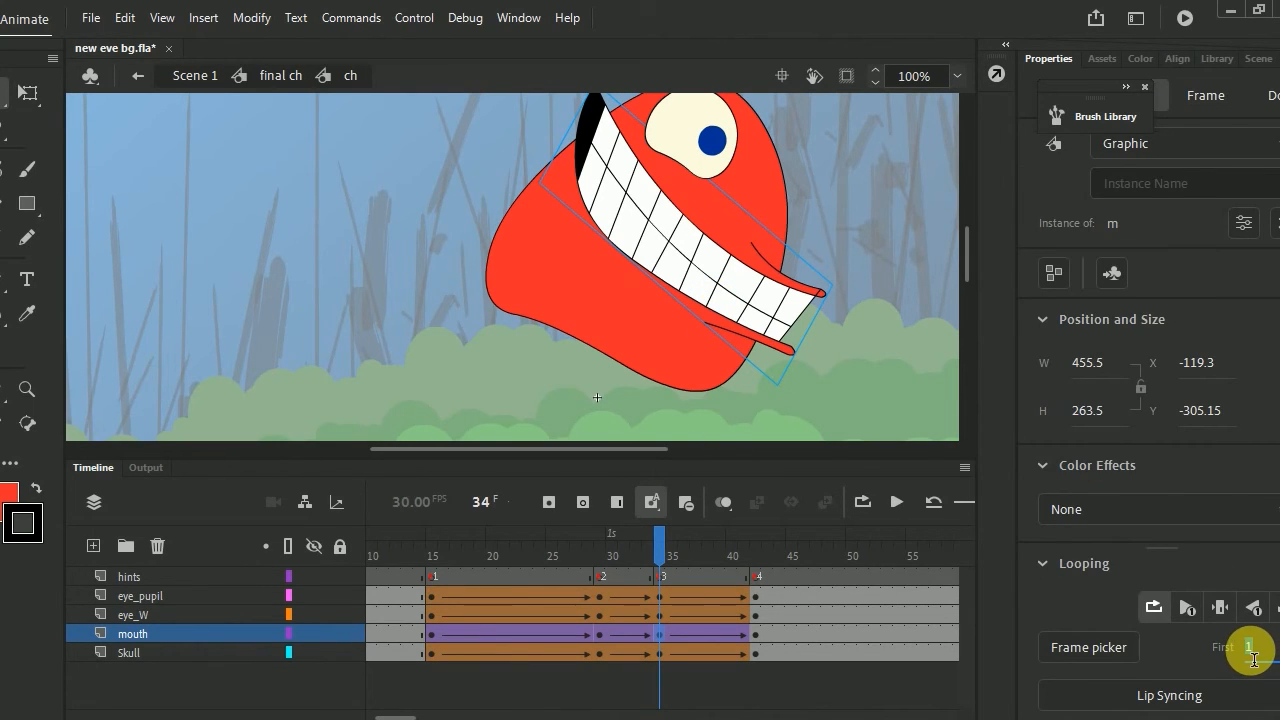
pyautogui.moveTo(1254, 659); pyautogui.dragTo(1258, 655)
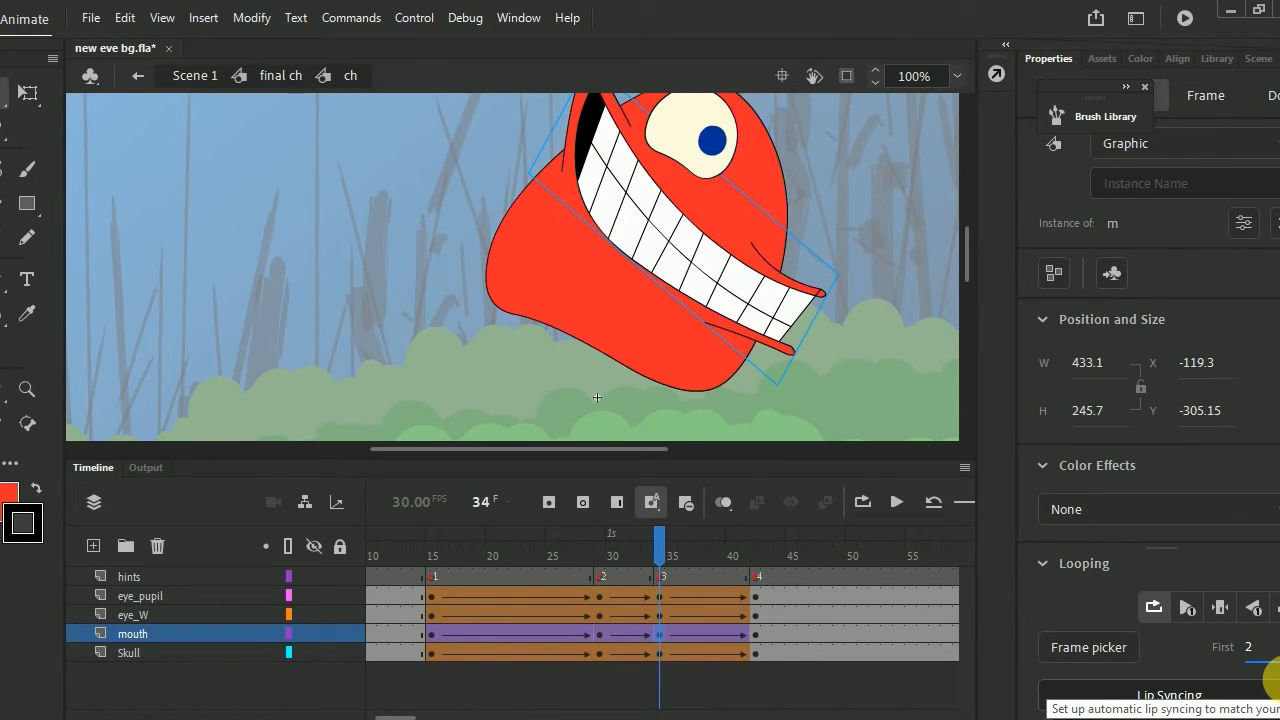
pyautogui.click(657, 539)
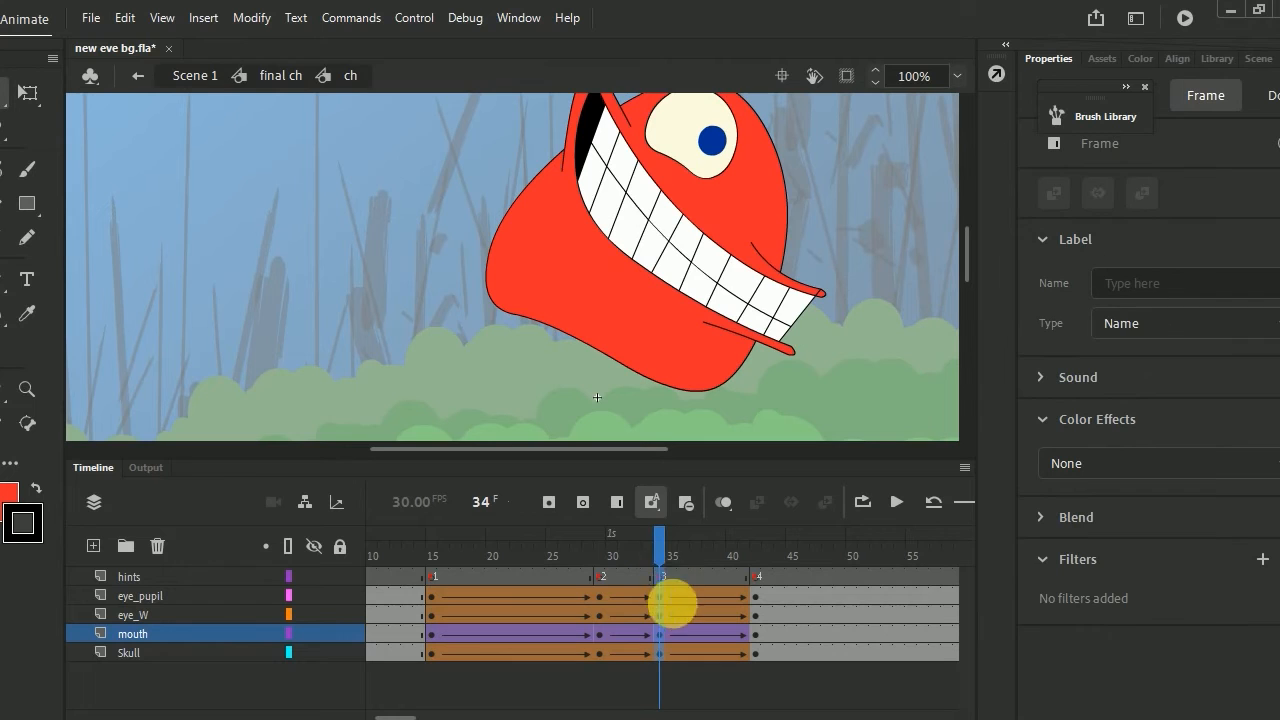
pyautogui.click(647, 543)
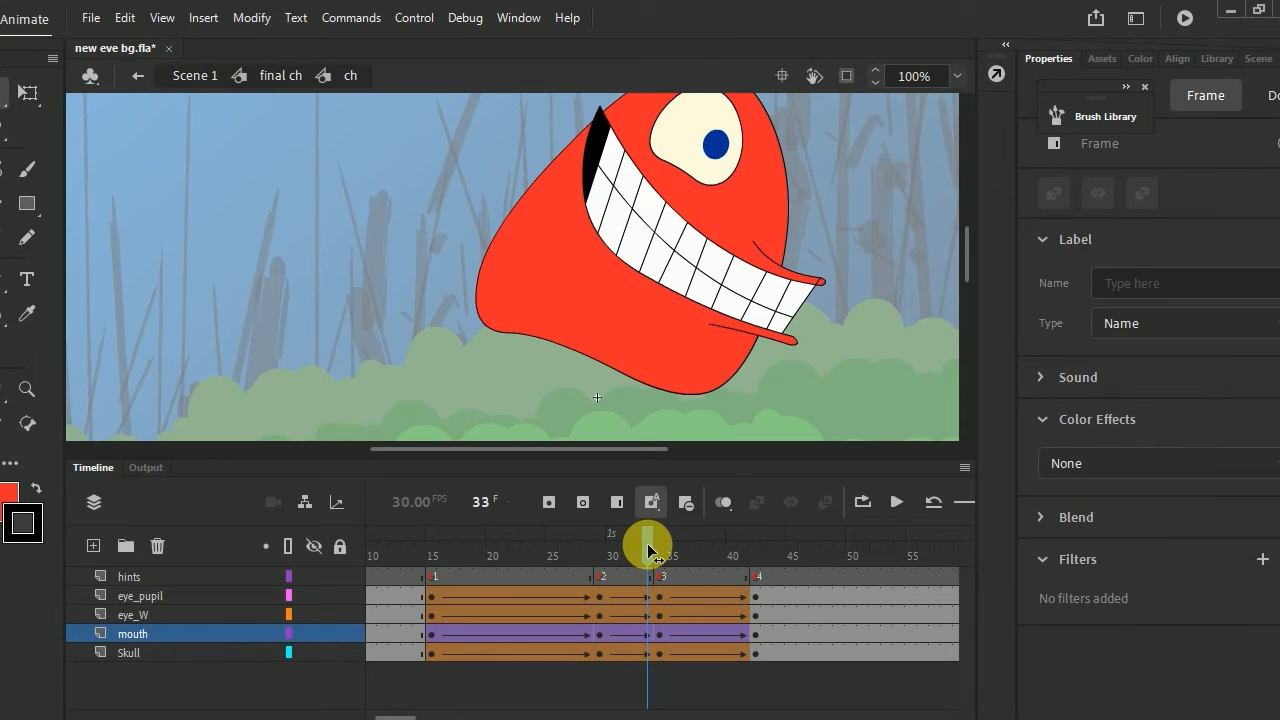
pyautogui.moveTo(647, 543); pyautogui.dragTo(657, 582)
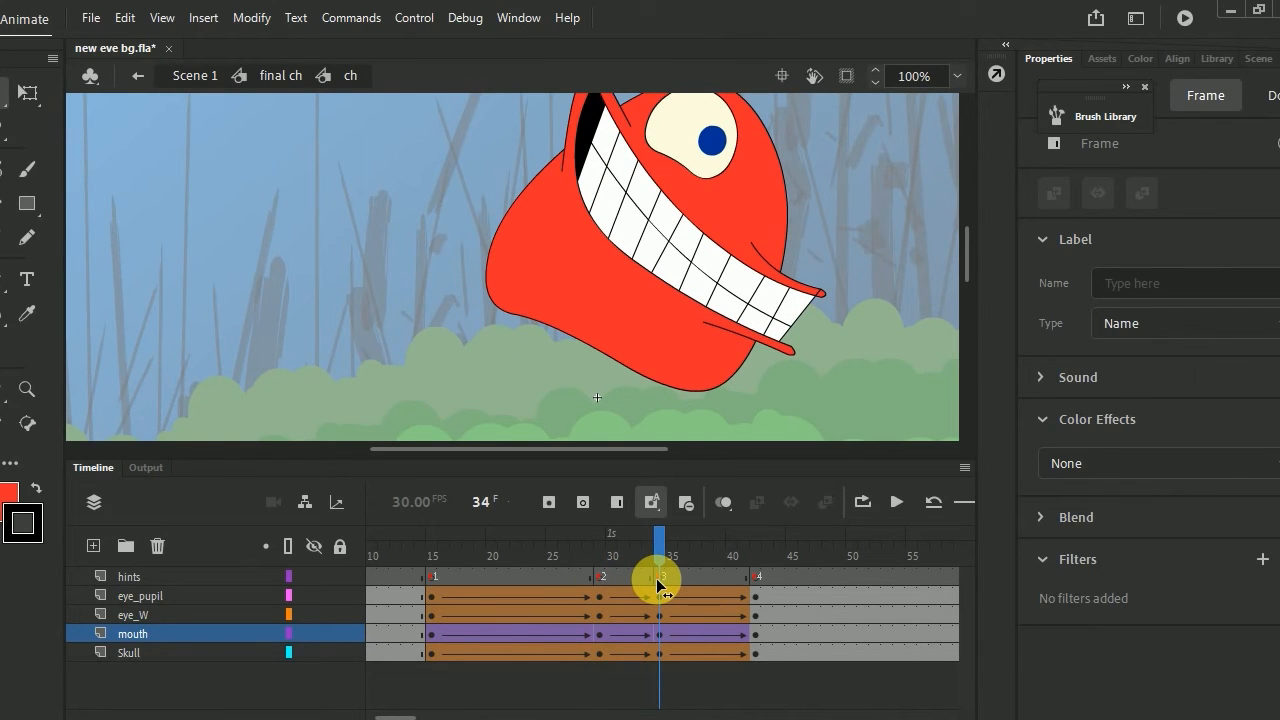
# Set the mouth instance at the frame 42 keyframe to play a single frame.
pyautogui.moveTo(656, 580); pyautogui.dragTo(753, 668)
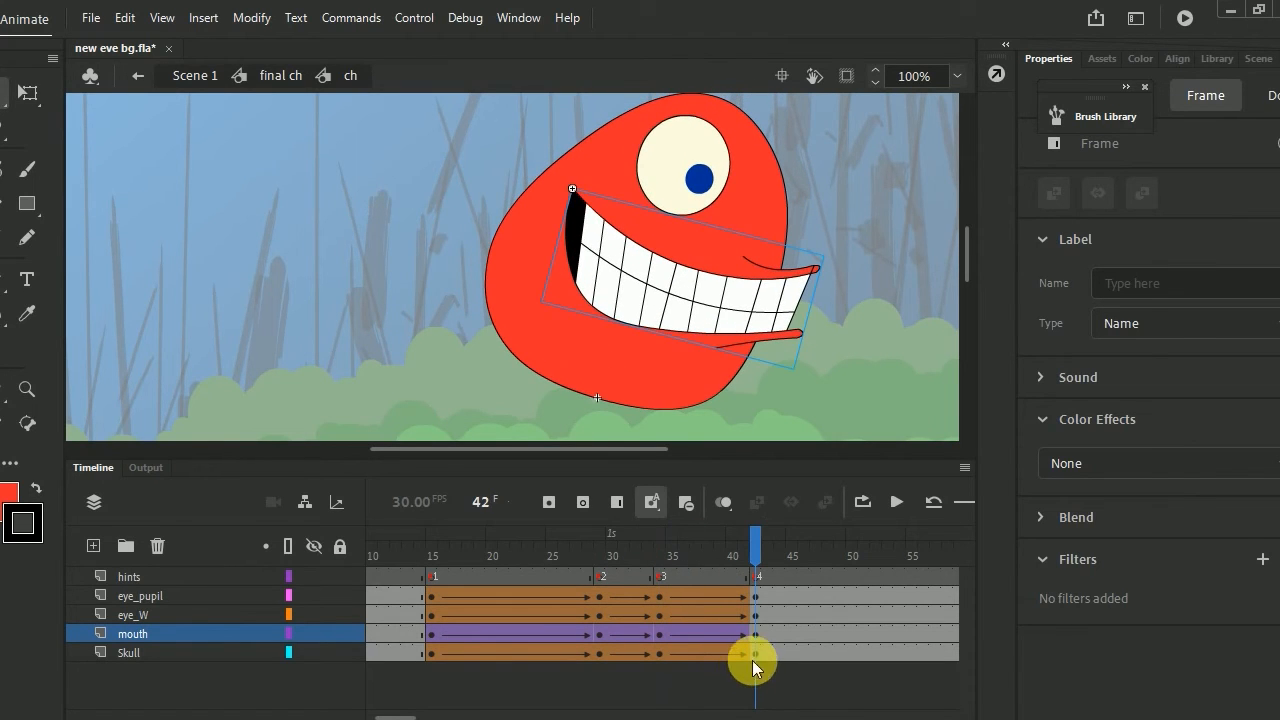
pyautogui.click(758, 636)
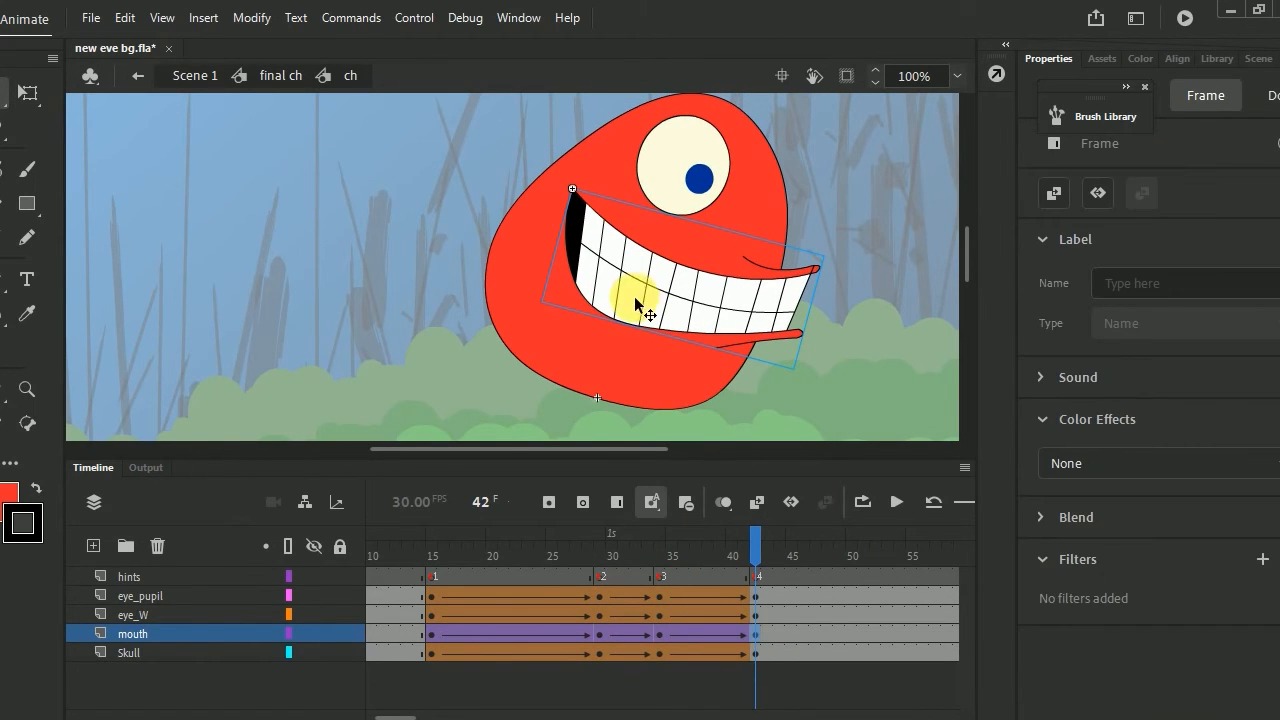
pyautogui.click(691, 255)
pyautogui.click(693, 298)
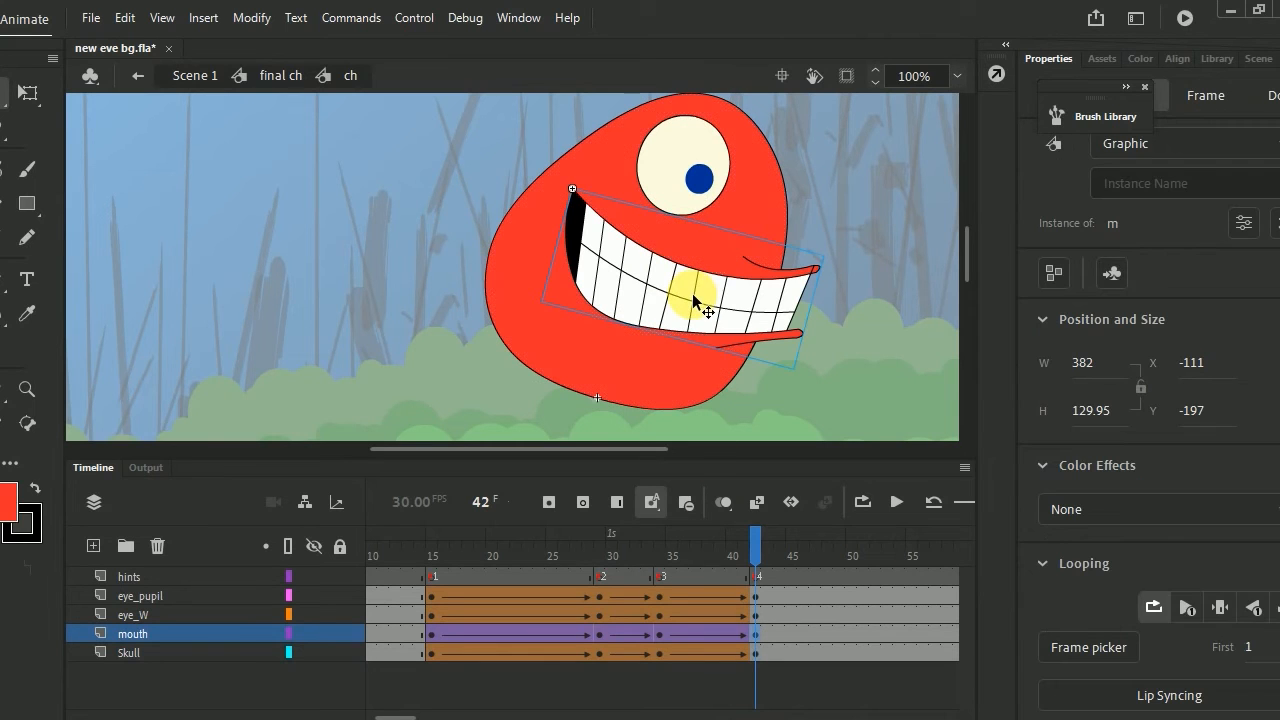
pyautogui.click(1228, 610)
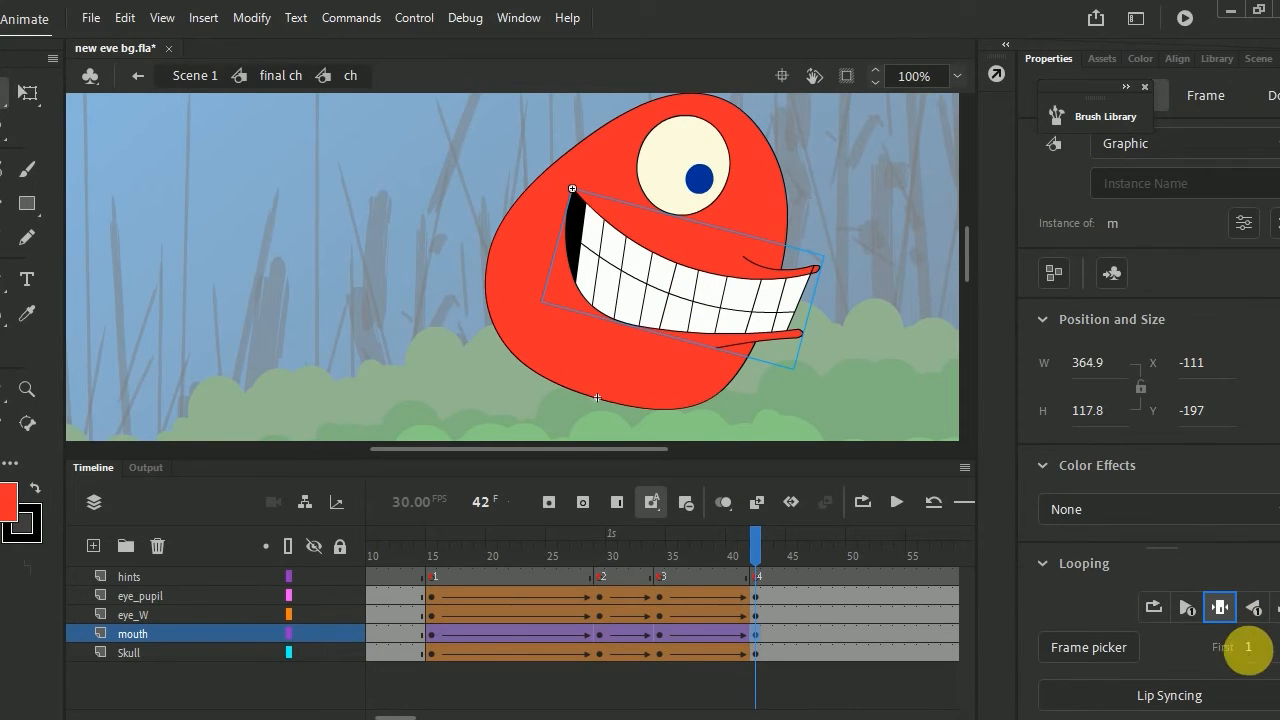
# Set the mouth instance at the frame 34 keyframe to play a single frame and check the frame 42 keyframe.
pyautogui.moveTo(737, 558); pyautogui.dragTo(663, 634)
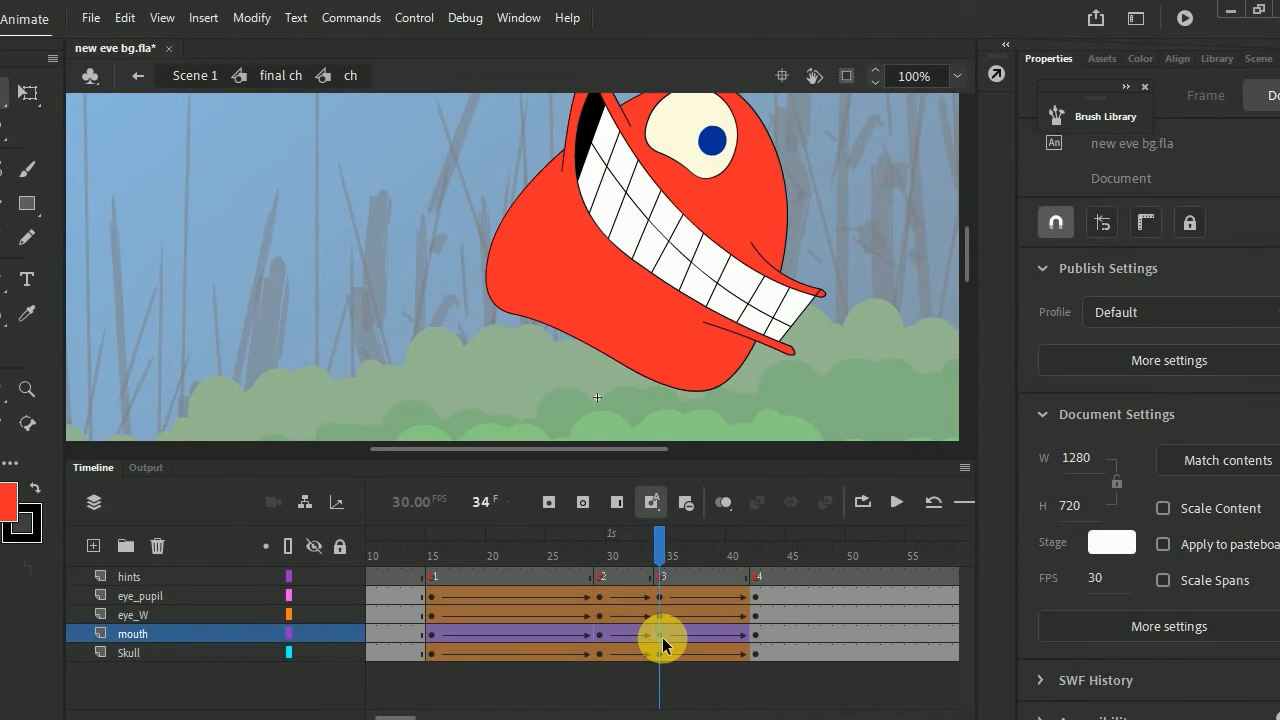
pyautogui.click(625, 225)
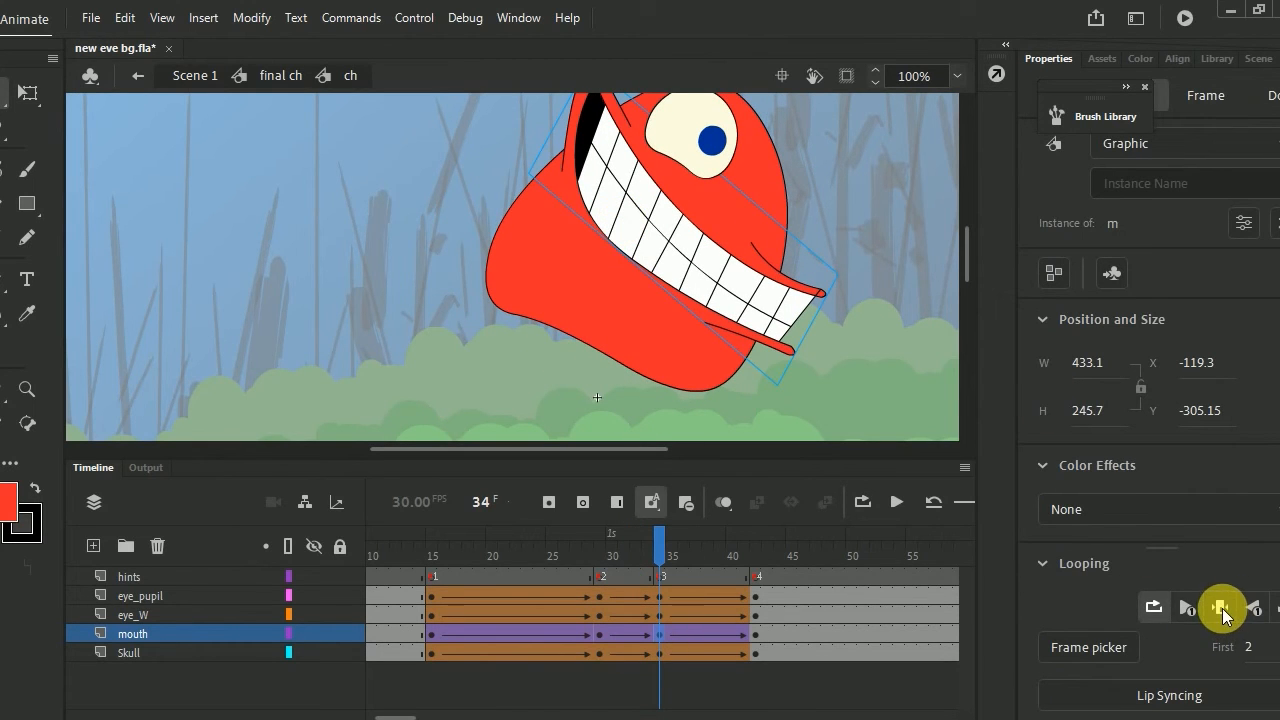
pyautogui.click(1221, 609)
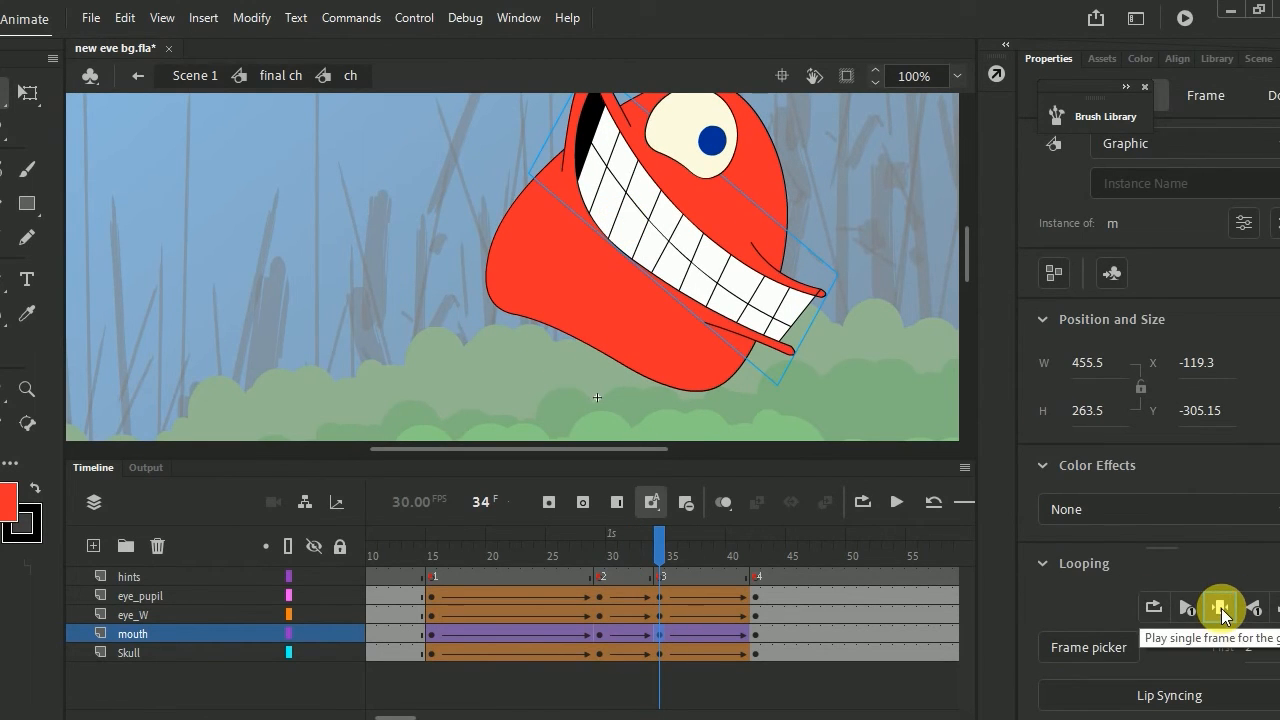
pyautogui.click(757, 641)
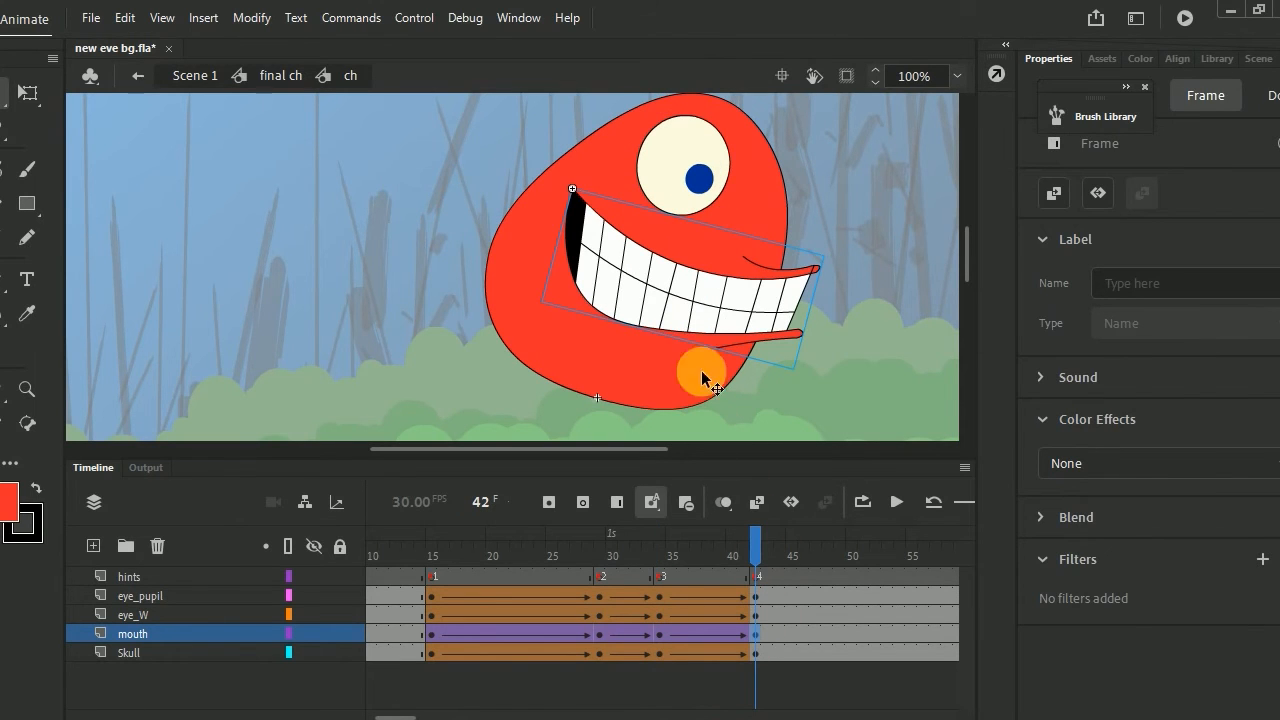
# Return to the final ch symbol and insert keyframes at frames 50 and 59 of the Final_Ch layer.
pyautogui.click(753, 322)
pyautogui.moveTo(771, 543); pyautogui.dragTo(706, 562)
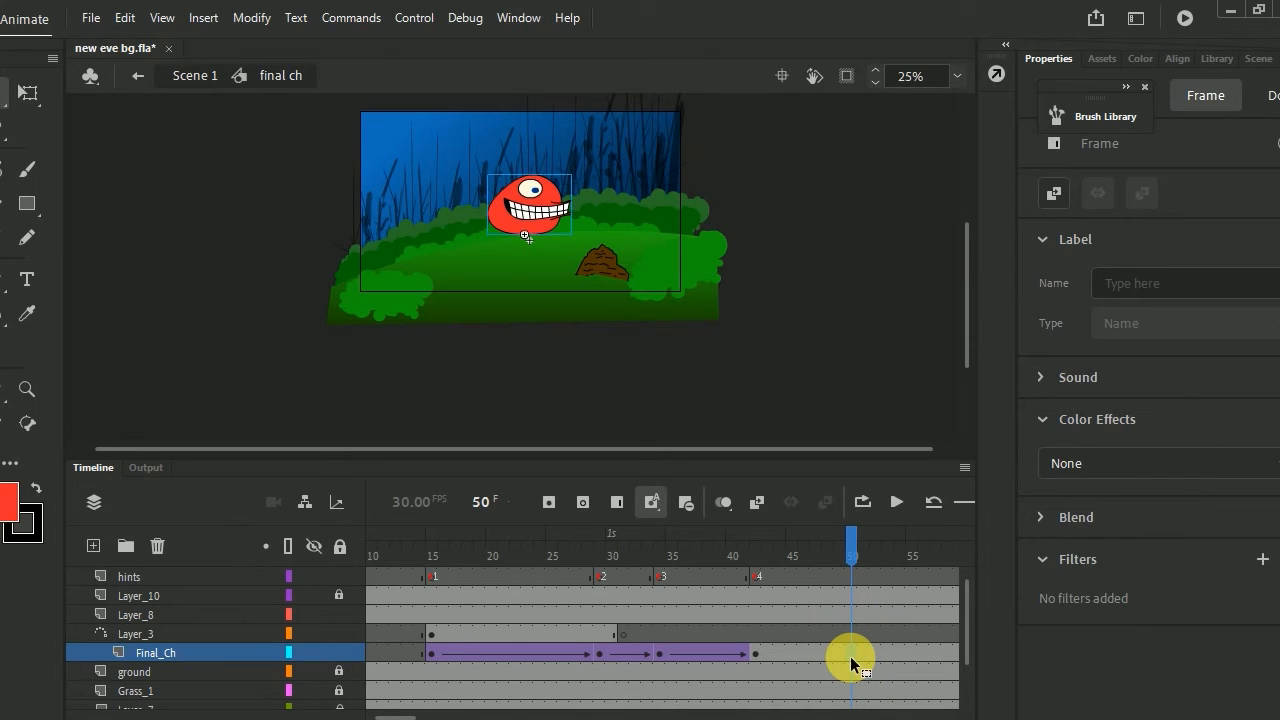
pyautogui.moveTo(850, 656); pyautogui.dragTo(540, 662)
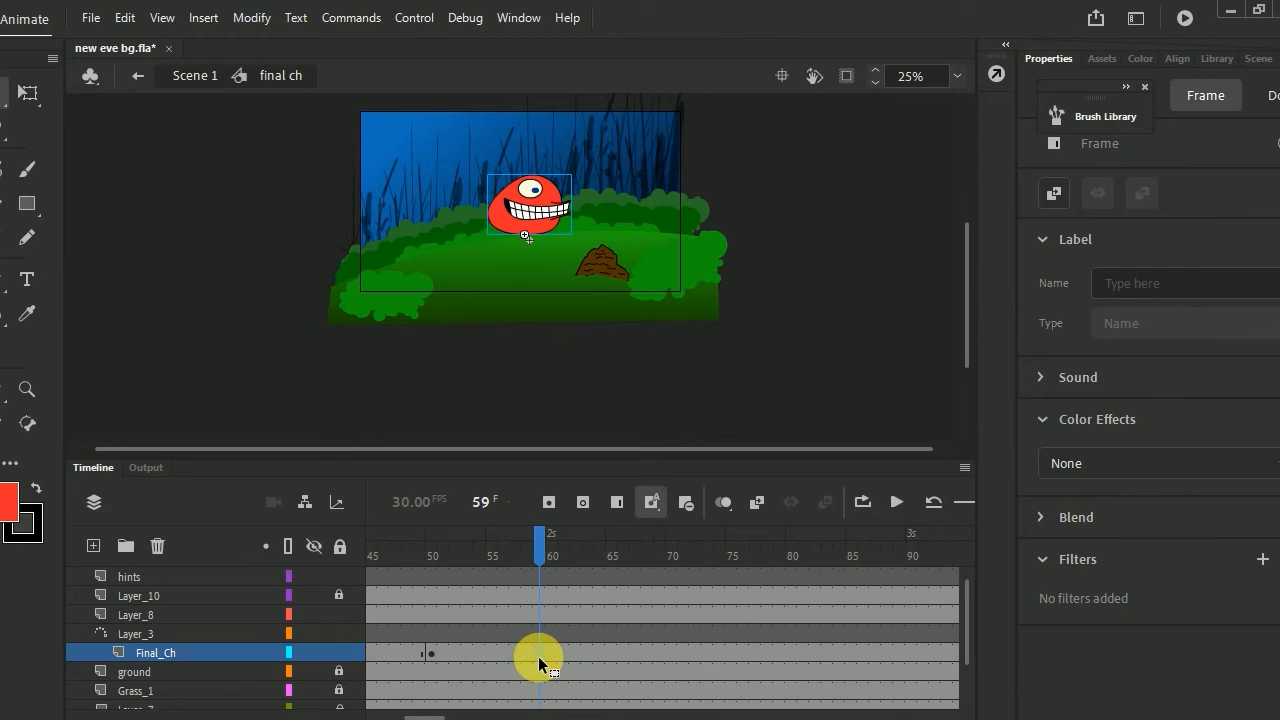
pyautogui.moveTo(429, 714); pyautogui.dragTo(418, 712)
# Raise the character straight up at frame 50 and create classic tweens on both Final_Ch spans between frames 42 and 59.
pyautogui.click(537, 196)
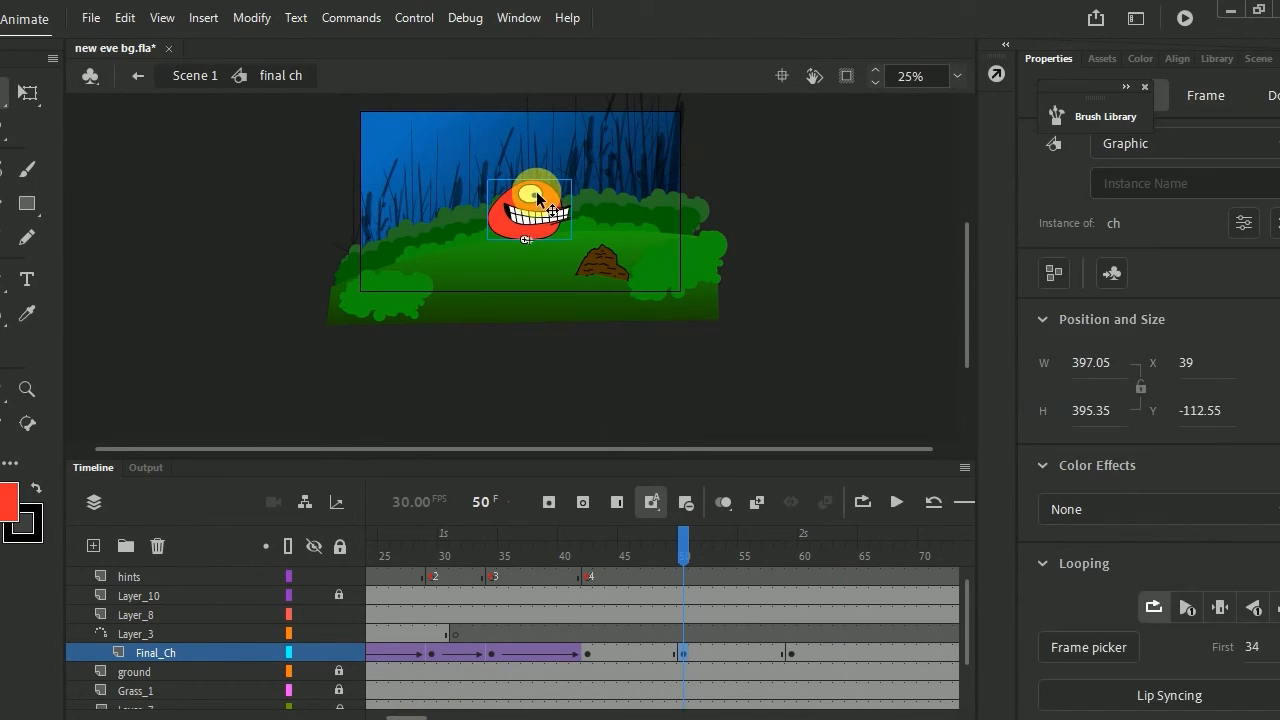
pyautogui.moveTo(548, 213); pyautogui.dragTo(548, 183)
pyautogui.click(665, 655)
pyautogui.rightClick(698, 652)
pyautogui.click(760, 63)
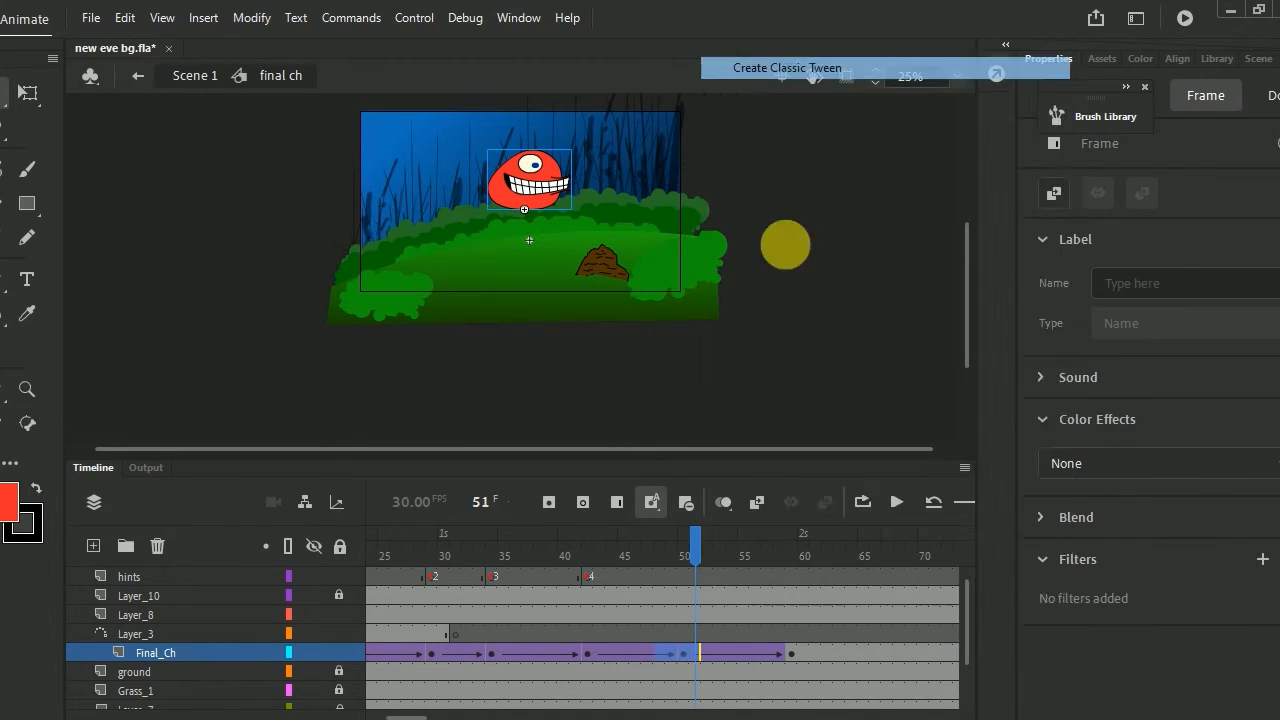
# Play the character's new jump from frame 42.
pyautogui.moveTo(672, 554); pyautogui.dragTo(586, 560)
pyautogui.click(632, 238)
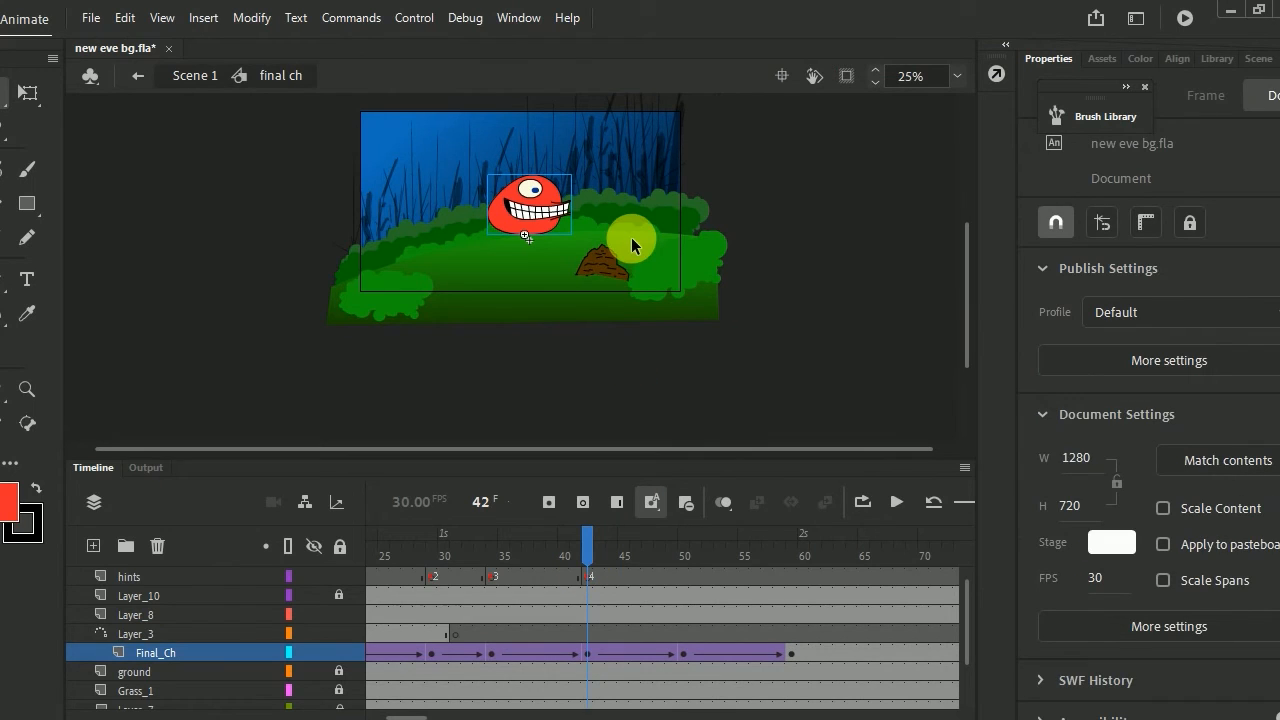
pyautogui.click(895, 508)
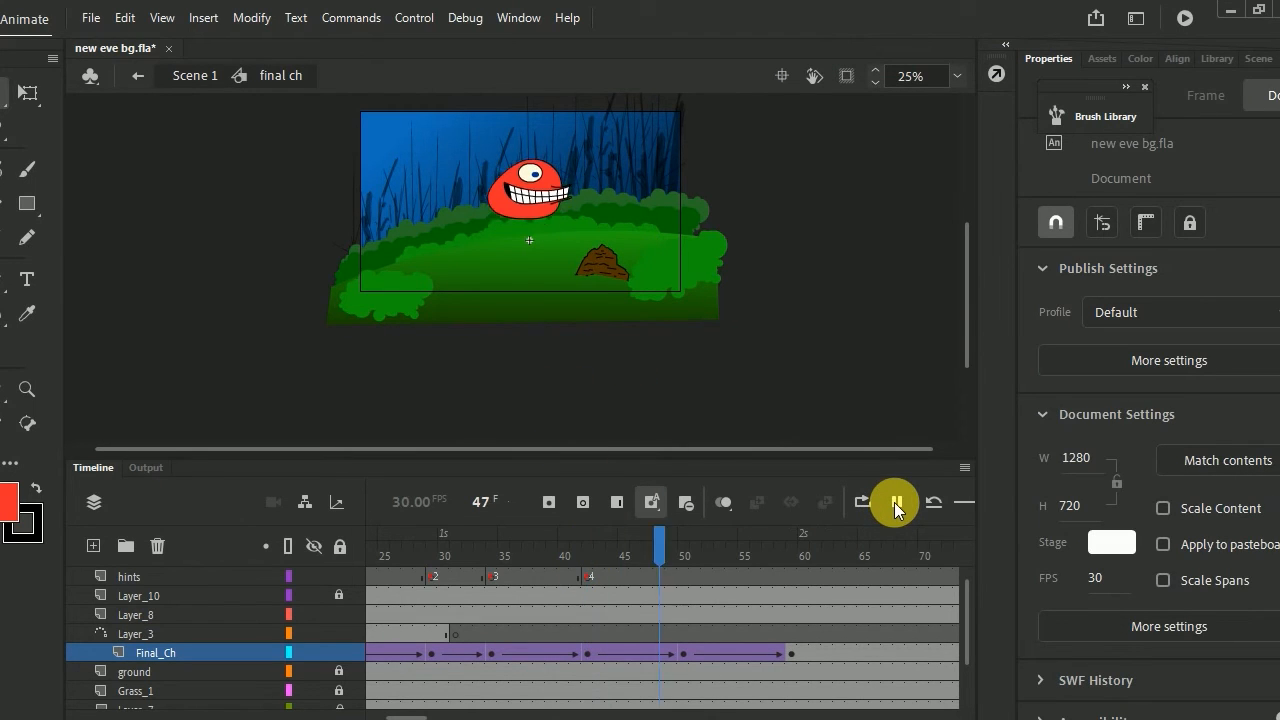
# Move the Final_Ch keyframes at frames 50 and 59 to frames 58 and 74, and play the slower jump.
pyautogui.moveTo(645, 578); pyautogui.dragTo(672, 590)
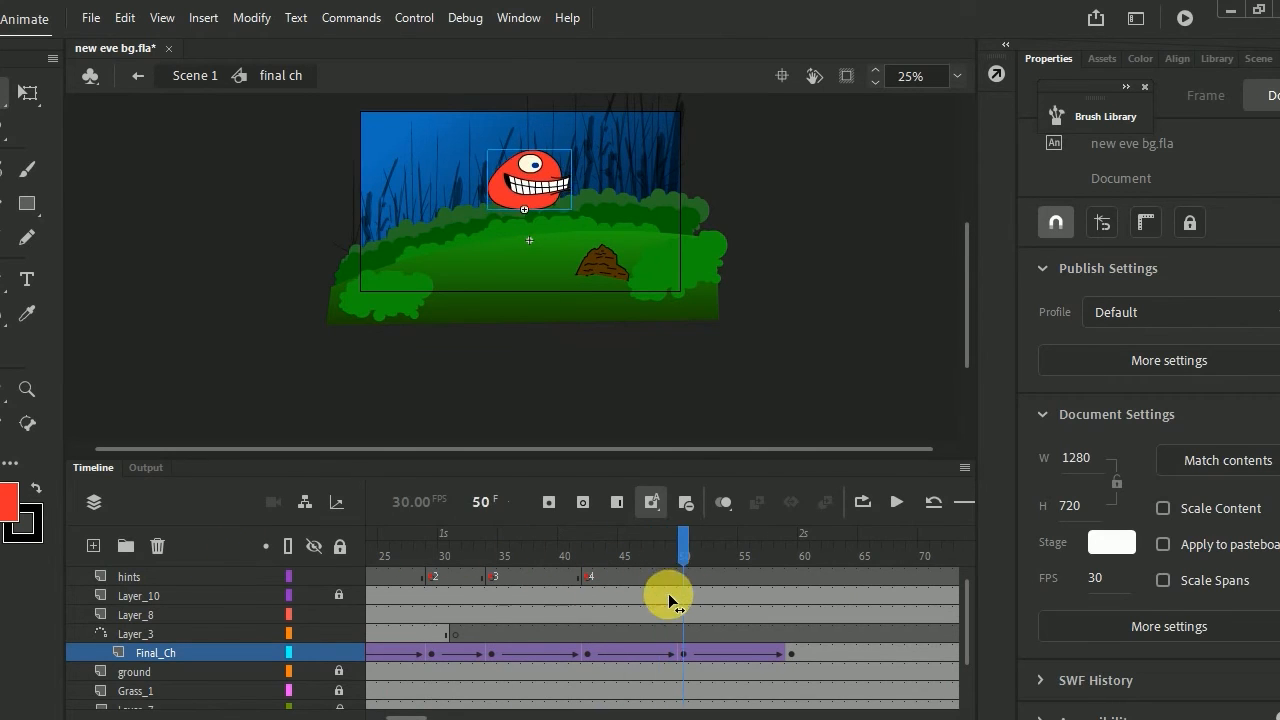
pyautogui.click(832, 655)
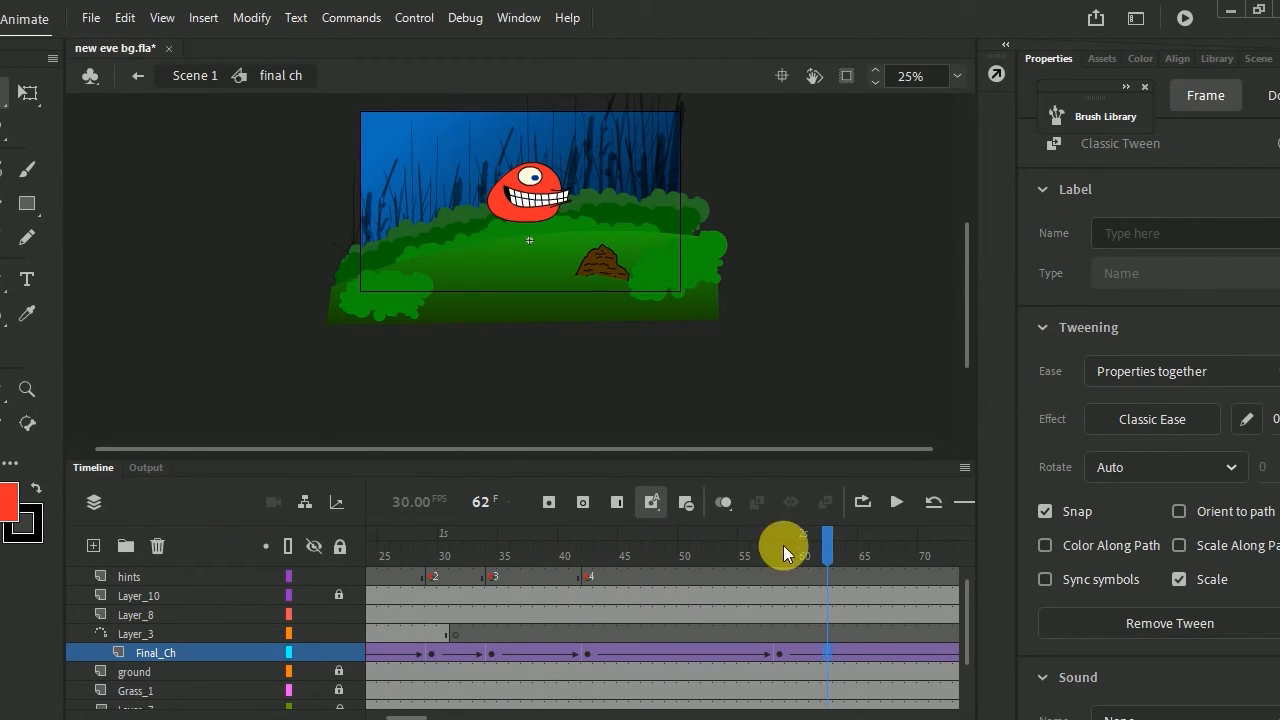
pyautogui.click(528, 549)
pyautogui.click(894, 502)
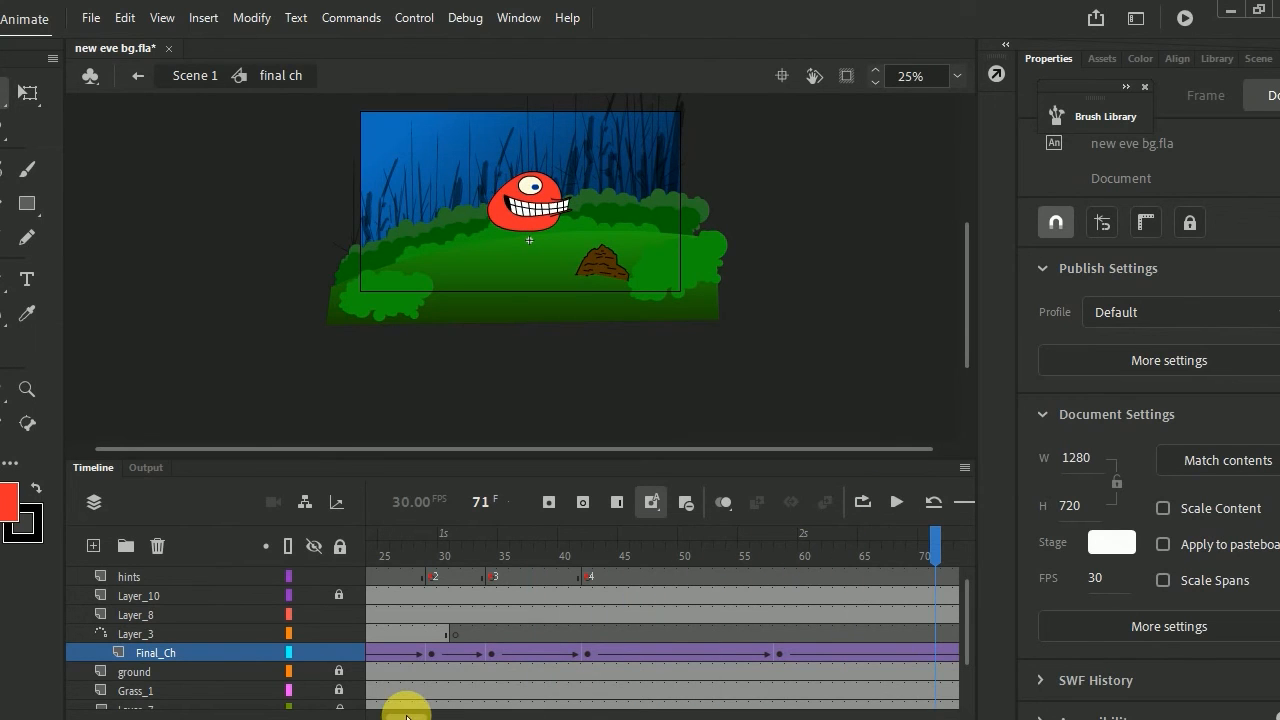
# Check the ch instance's first frame at frame 42 and update that value at the frame 58 keyframe to match the timeline.
pyautogui.moveTo(407, 717); pyautogui.dragTo(421, 717)
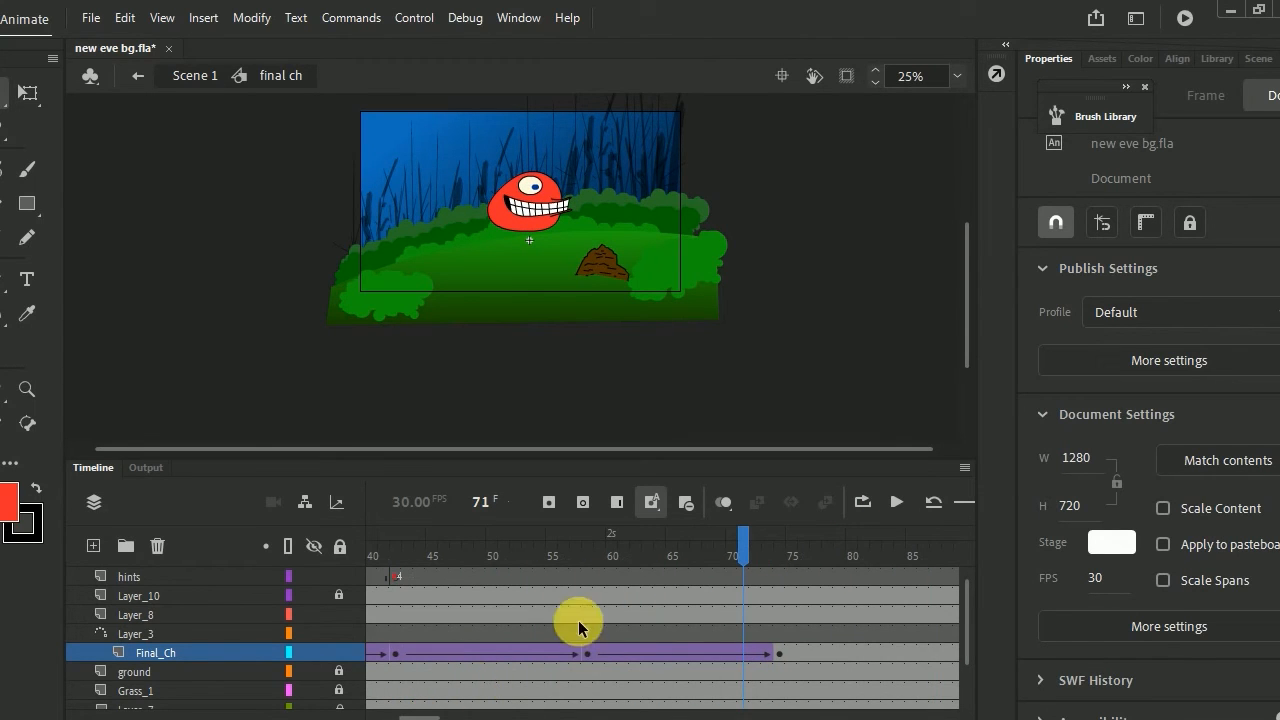
pyautogui.hotkey('ctrl', '-')
pyautogui.click(402, 657)
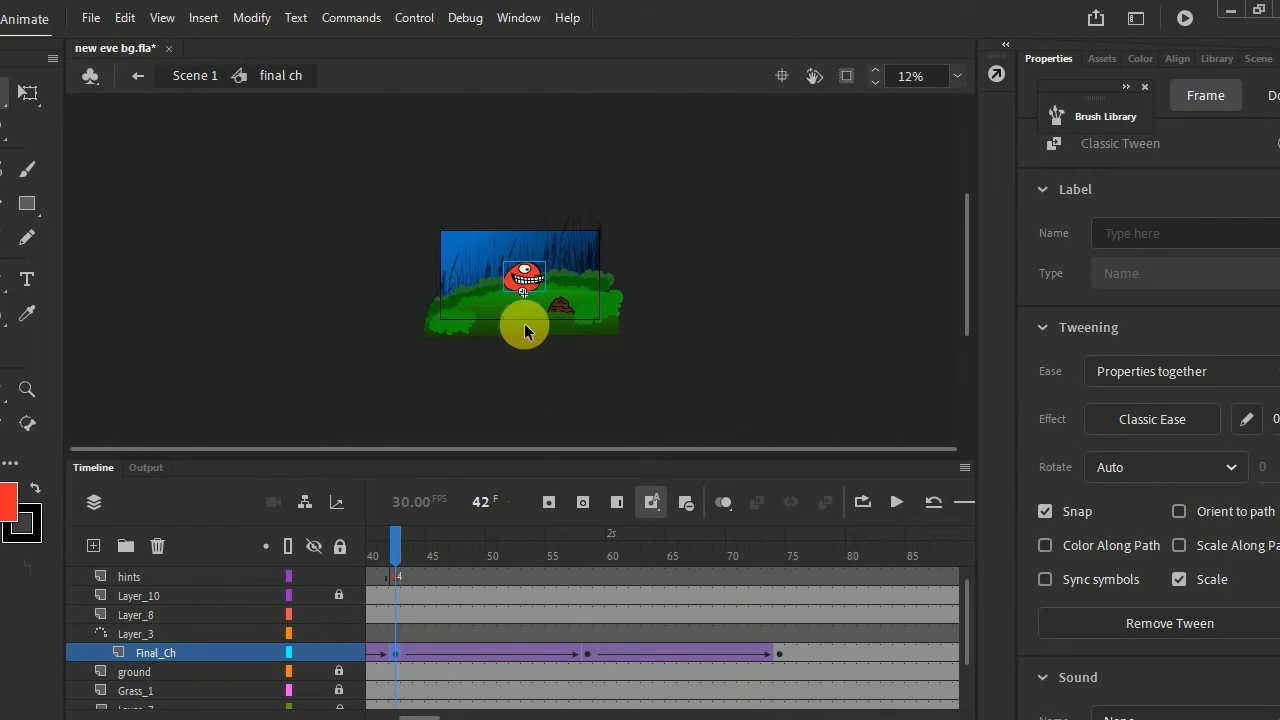
pyautogui.click(524, 278)
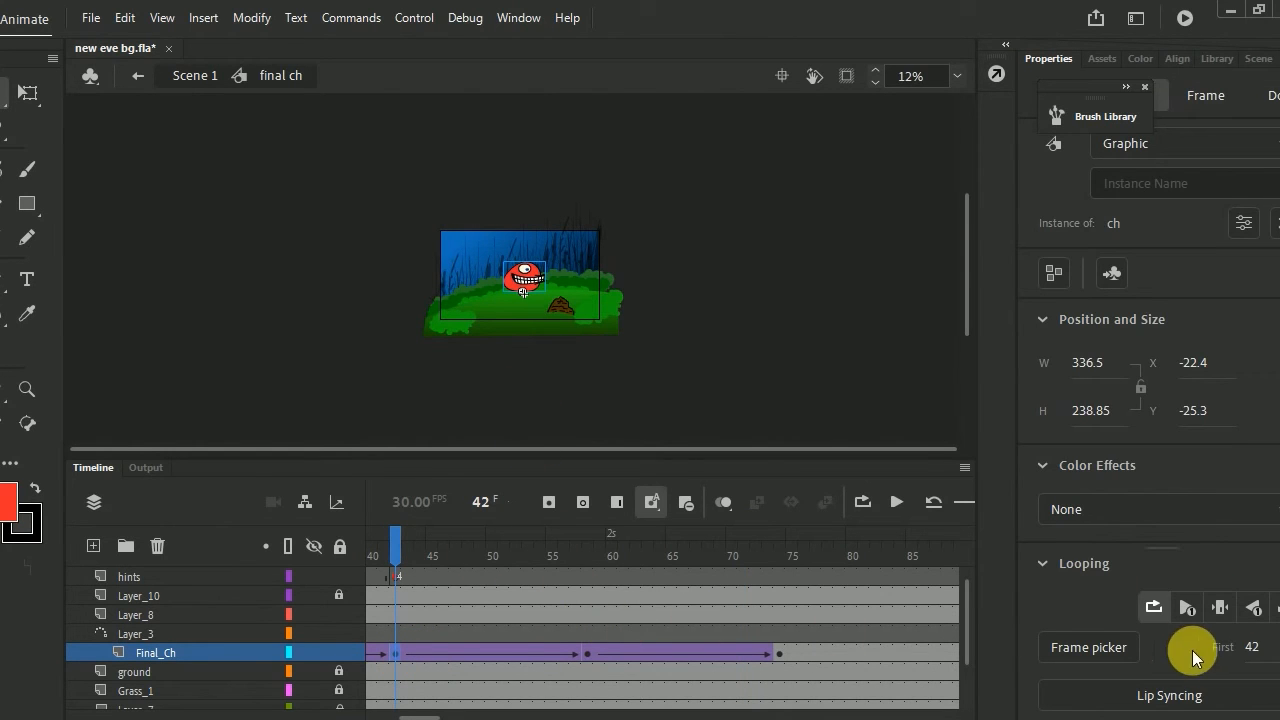
pyautogui.click(583, 656)
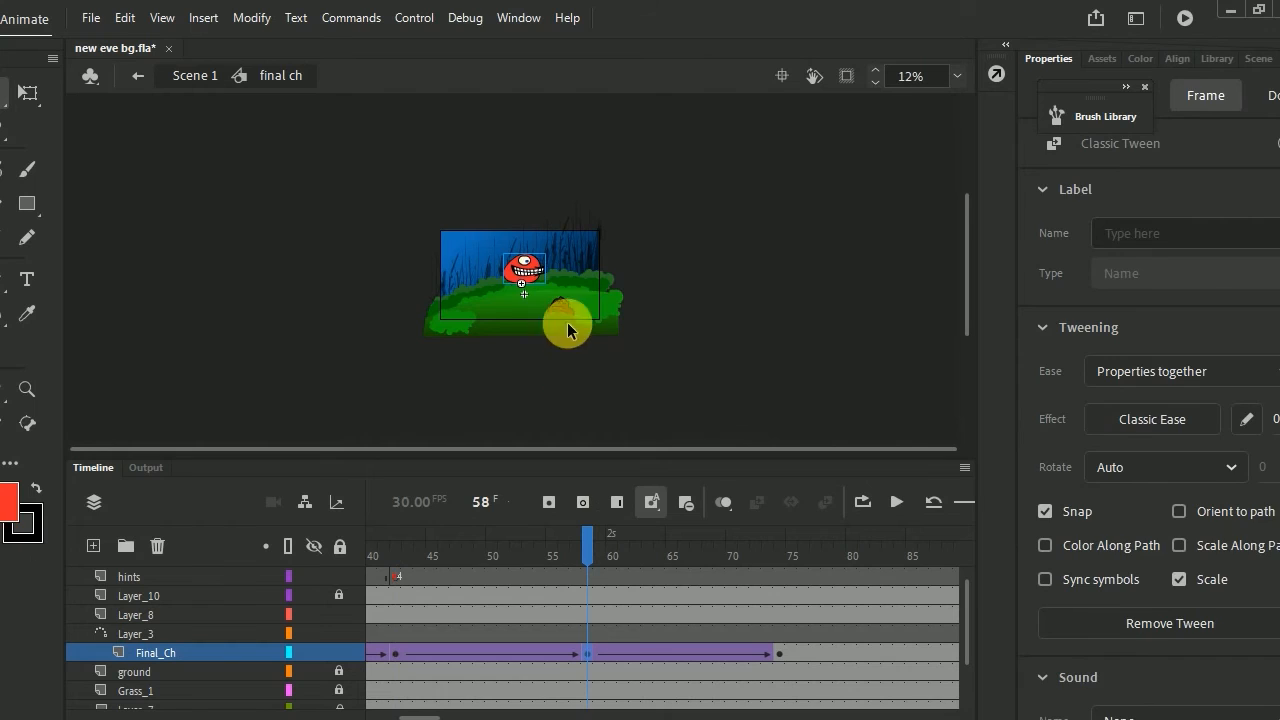
pyautogui.click(529, 287)
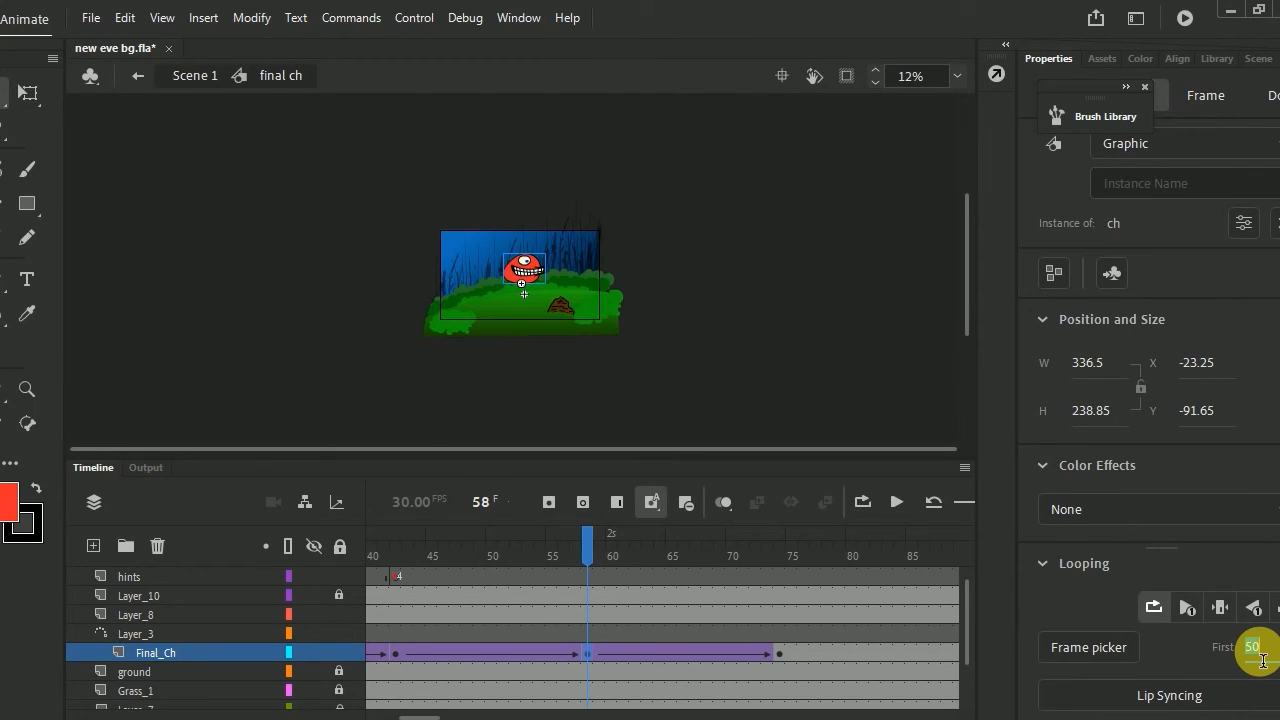
pyautogui.write('5')
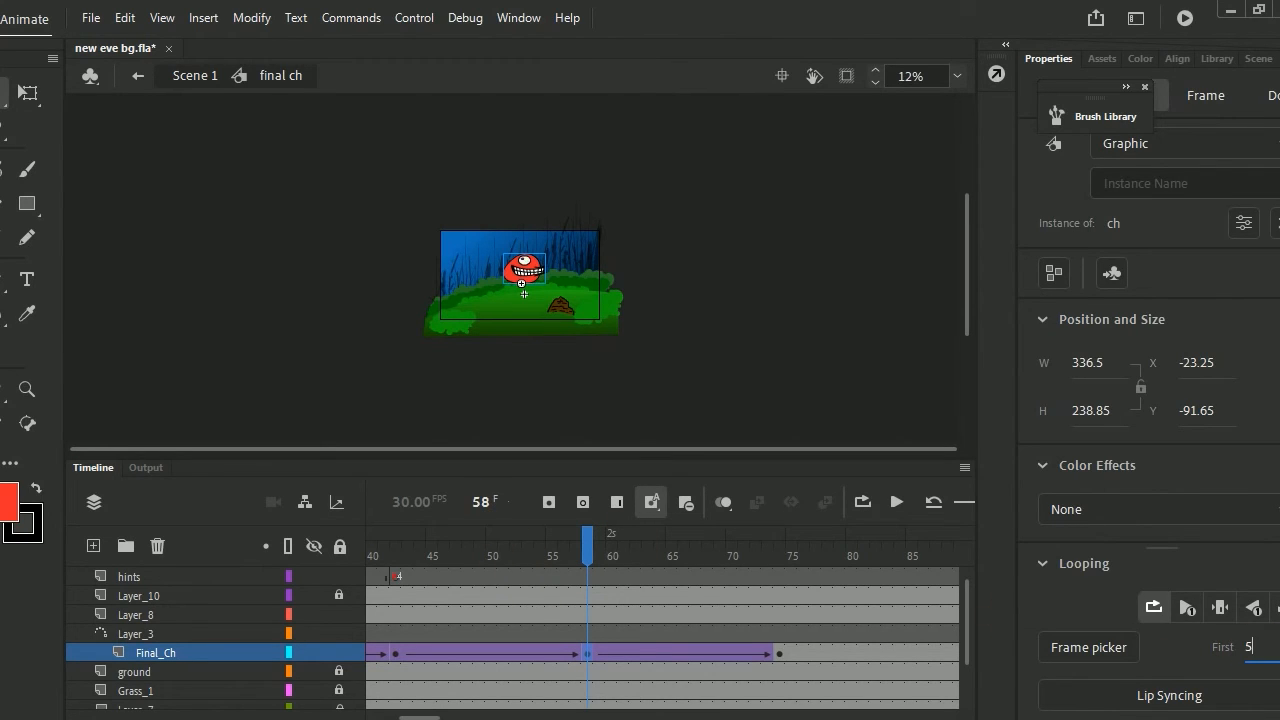
# Set the first frame of the ch instance at the frame 74 keyframe to 74 and scrub back to frame 42.
pyautogui.click(778, 654)
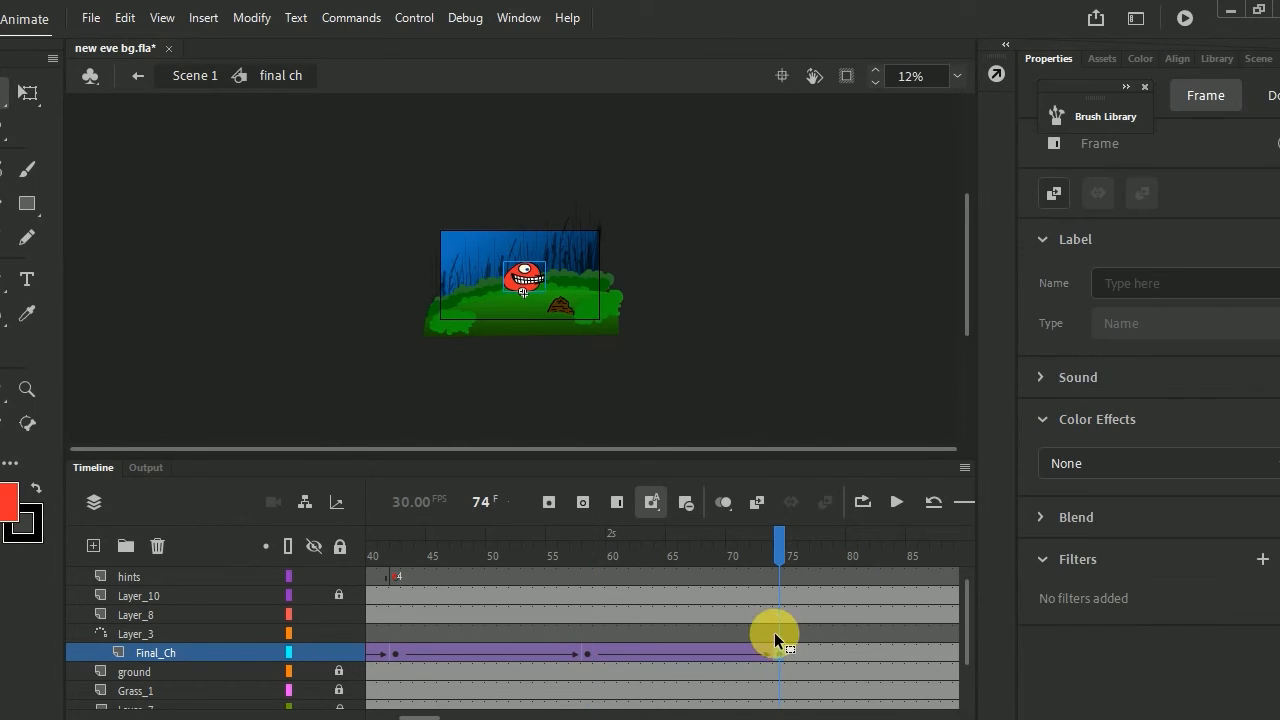
pyautogui.click(520, 287)
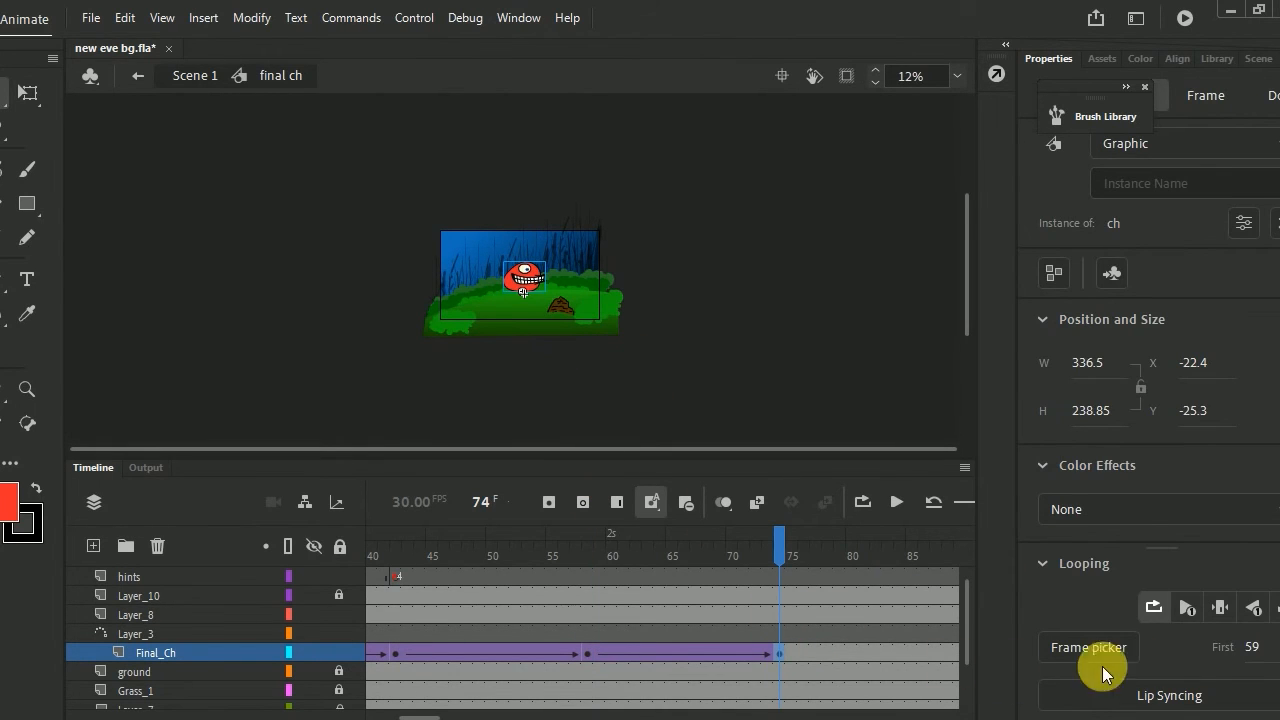
pyautogui.write('74')
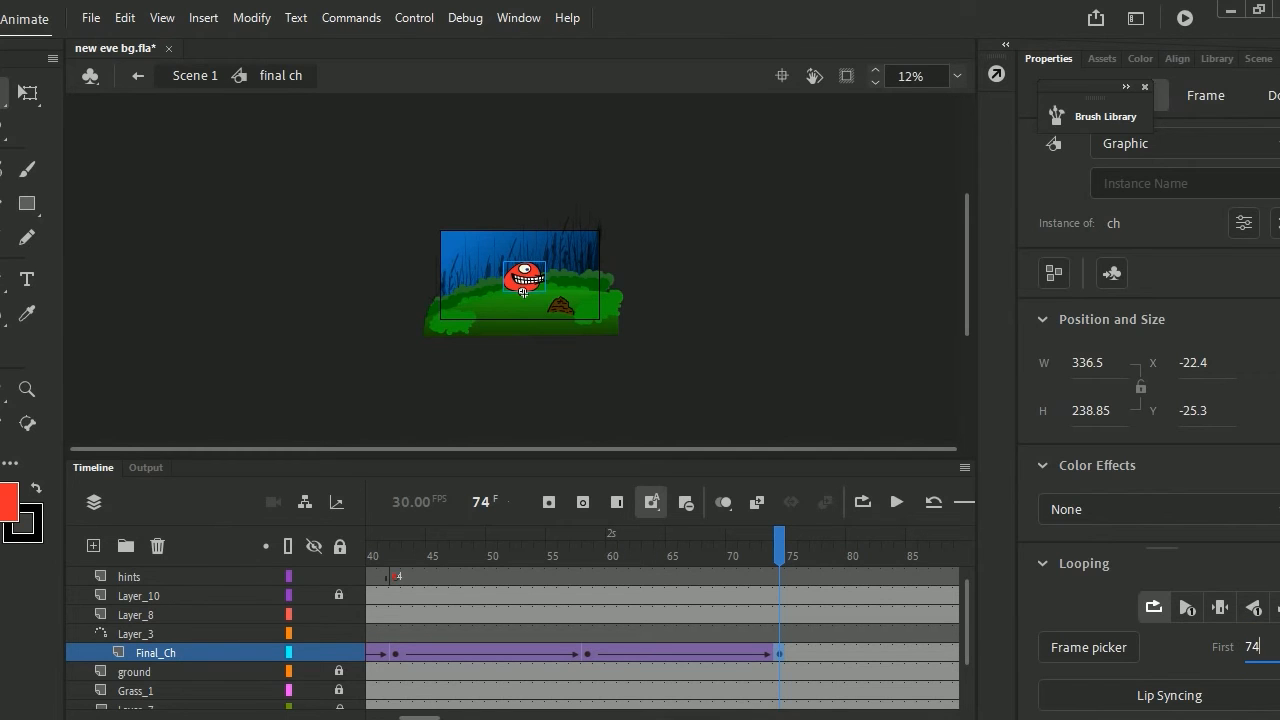
pyautogui.moveTo(708, 543); pyautogui.dragTo(404, 570)
# Insert a Final_Ch keyframe at frame 85, rotate the character counterclockwise and raise it to about X -74.45, Y -93.5.
pyautogui.click(907, 655)
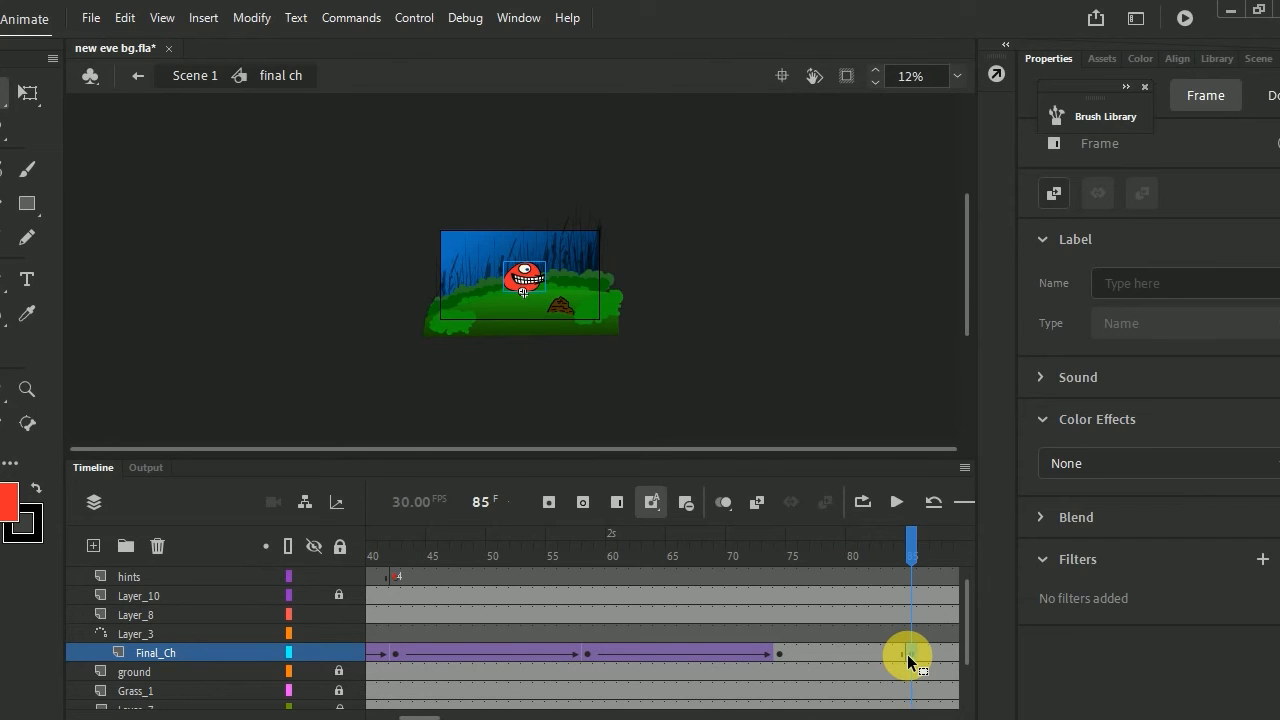
pyautogui.moveTo(557, 313); pyautogui.dragTo(538, 306)
pyautogui.click(492, 275)
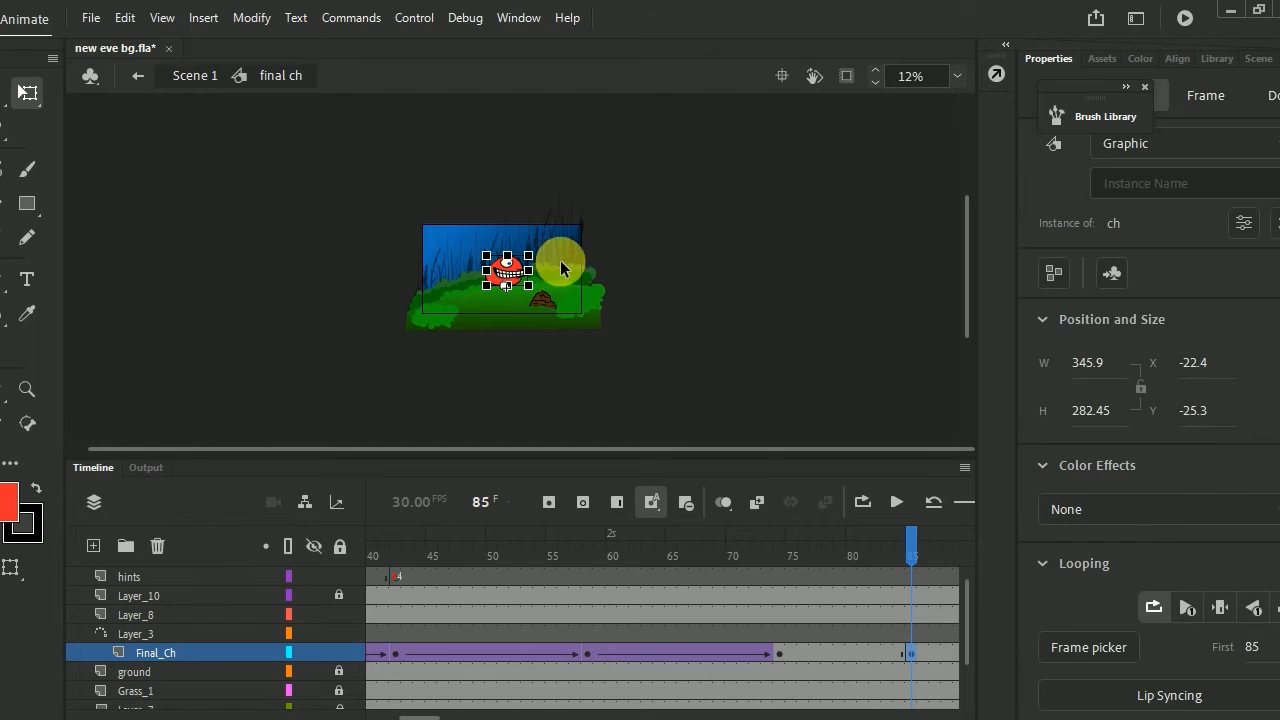
pyautogui.moveTo(537, 246); pyautogui.dragTo(529, 250)
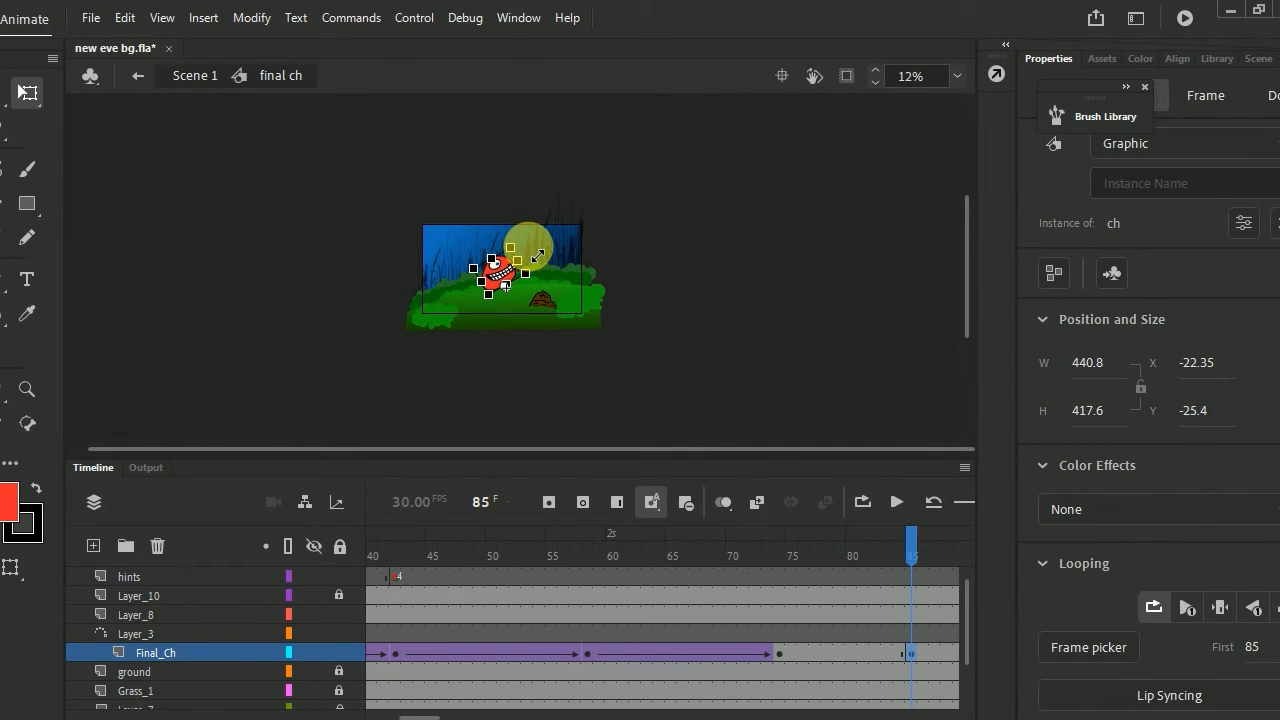
pyautogui.scroll(4, 538, 256)
pyautogui.moveTo(540, 265); pyautogui.dragTo(514, 231)
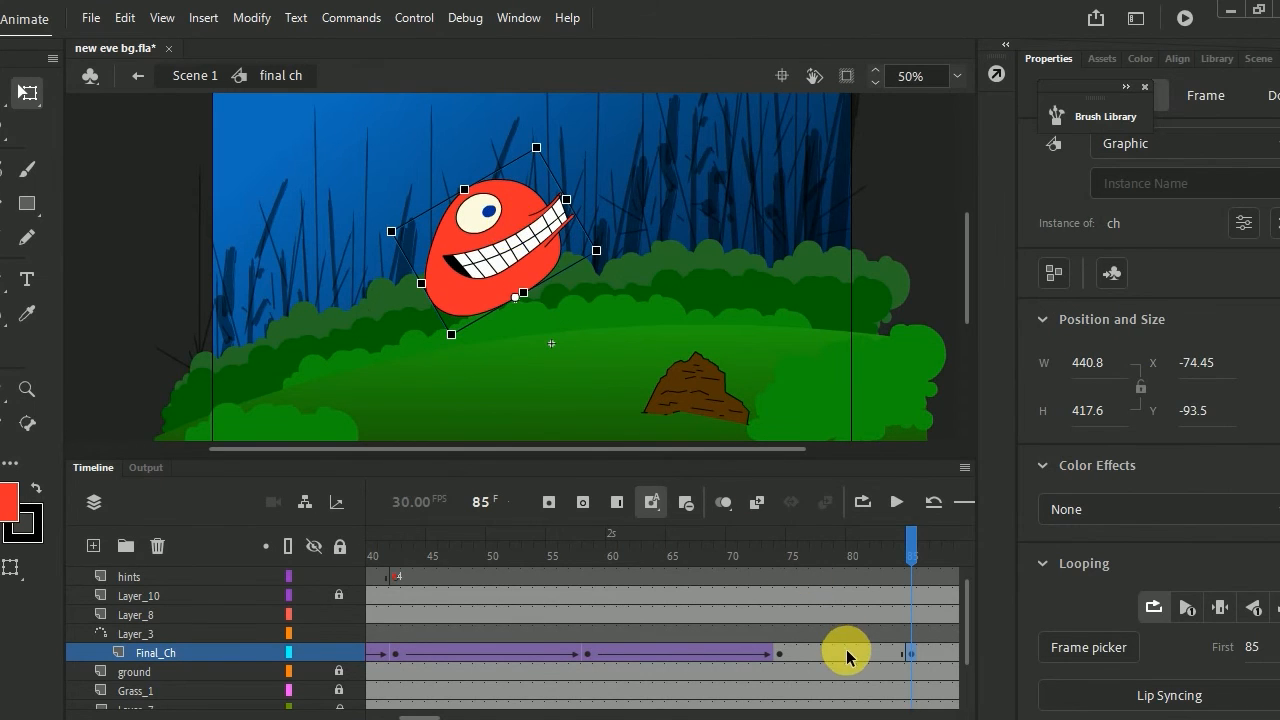
# Create a classic tween on Final_Ch between frames 74 and 85 and scrub through it.
pyautogui.rightClick(847, 657)
pyautogui.click(932, 70)
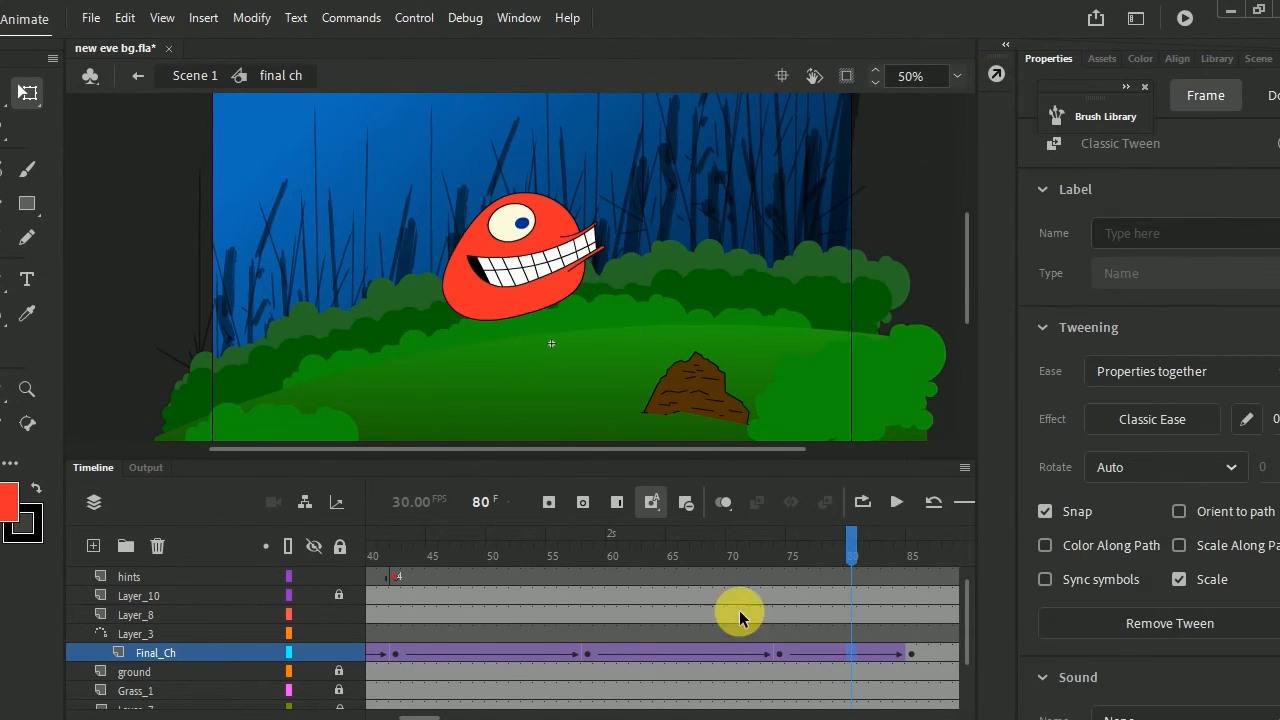
pyautogui.moveTo(846, 545); pyautogui.dragTo(790, 567)
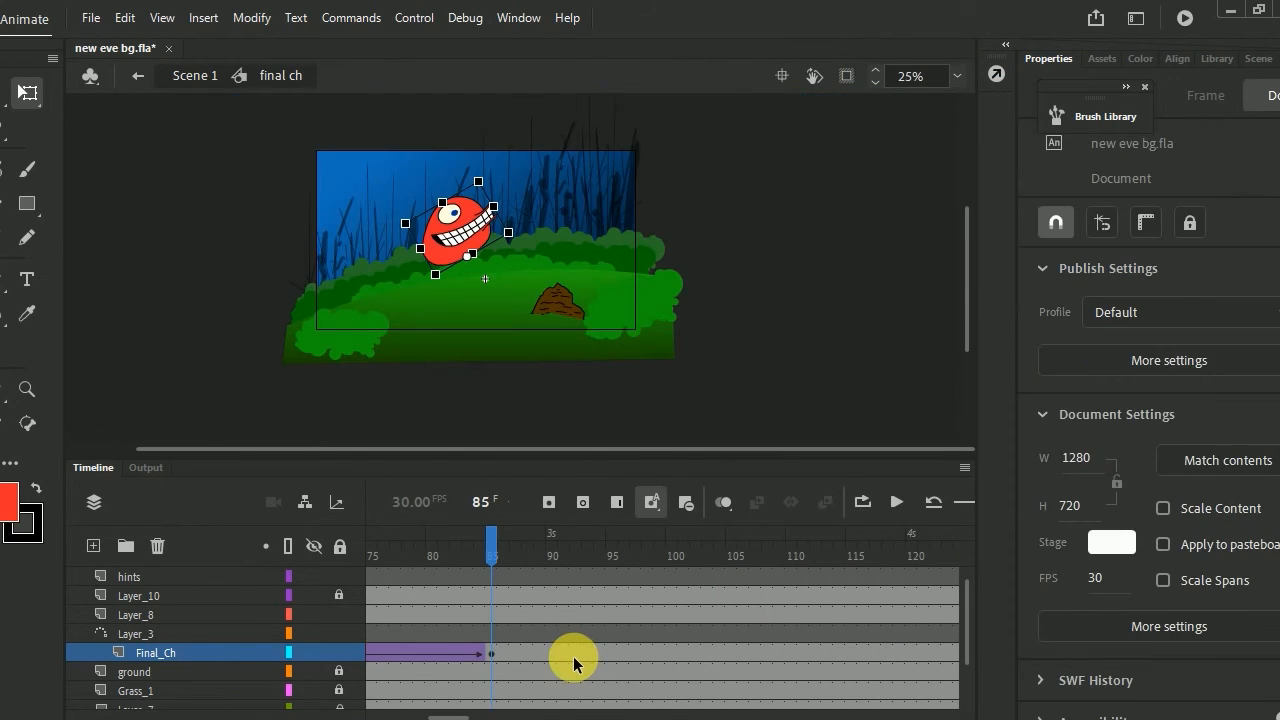
# Insert a Final_Ch keyframe at frame 93 and create a classic tween from frame 85 to it.
pyautogui.click(586, 658)
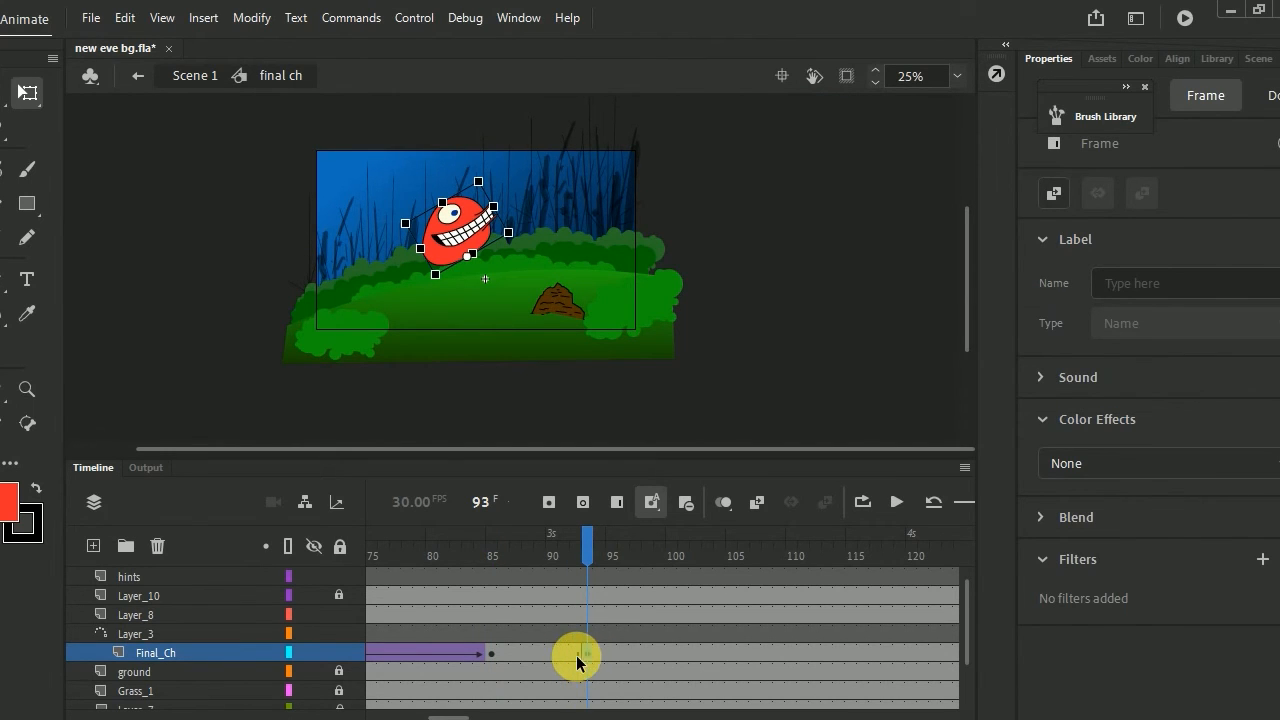
pyautogui.rightClick(590, 656)
pyautogui.click(748, 70)
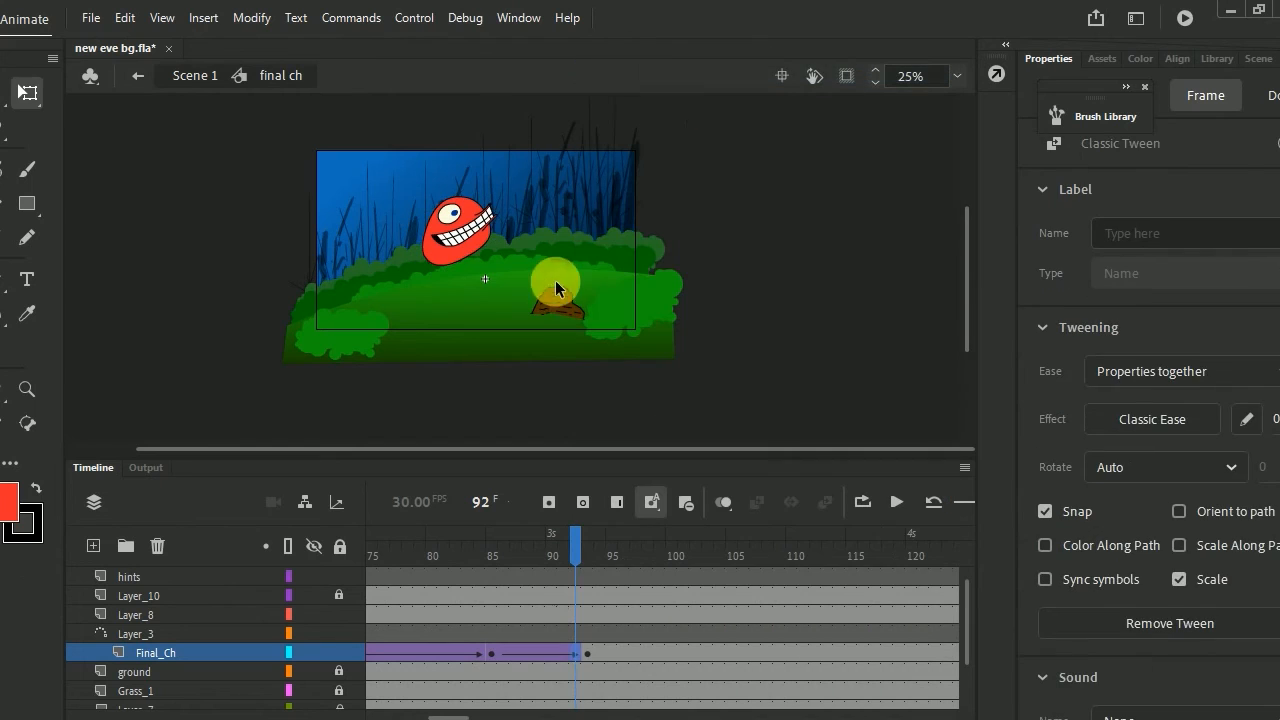
# Rotate the character clockwise at frame 93, lower it to about X -74.1, Y 22.65, and preview the animation.
pyautogui.click(588, 655)
pyautogui.moveTo(515, 276); pyautogui.dragTo(512, 292)
pyautogui.moveTo(579, 233); pyautogui.dragTo(581, 260)
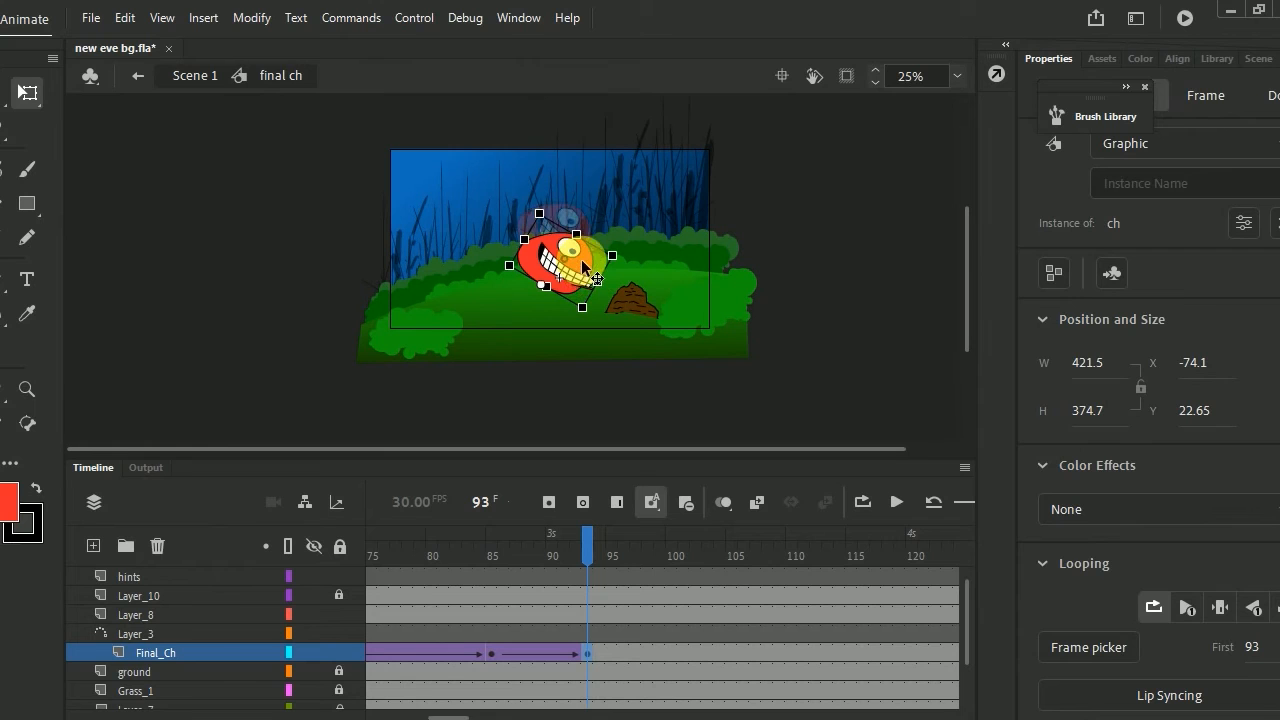
pyautogui.moveTo(590, 563); pyautogui.dragTo(895, 660)
pyautogui.hotkey('ctrl', 'Return')
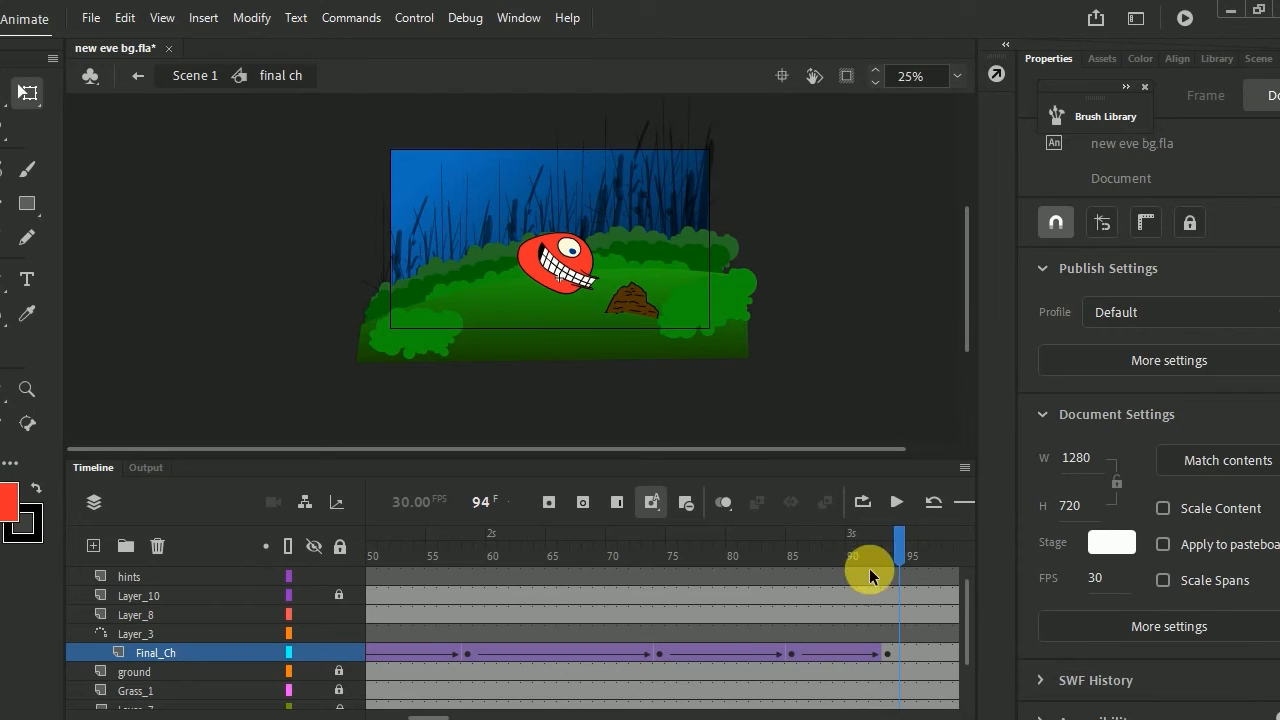
# Insert blank keyframes in the hints layer at frames 58, 74 and 85.
pyautogui.moveTo(868, 564); pyautogui.dragTo(591, 655)
pyautogui.click(586, 578)
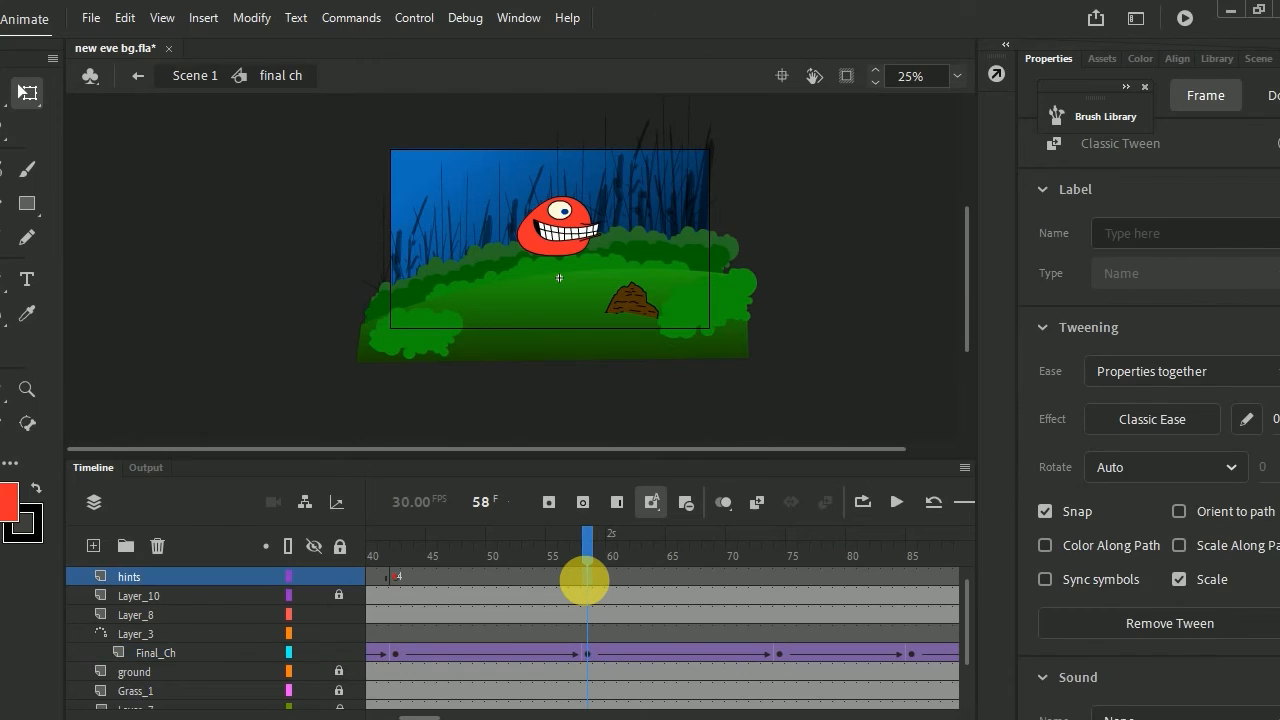
pyautogui.press('F7')
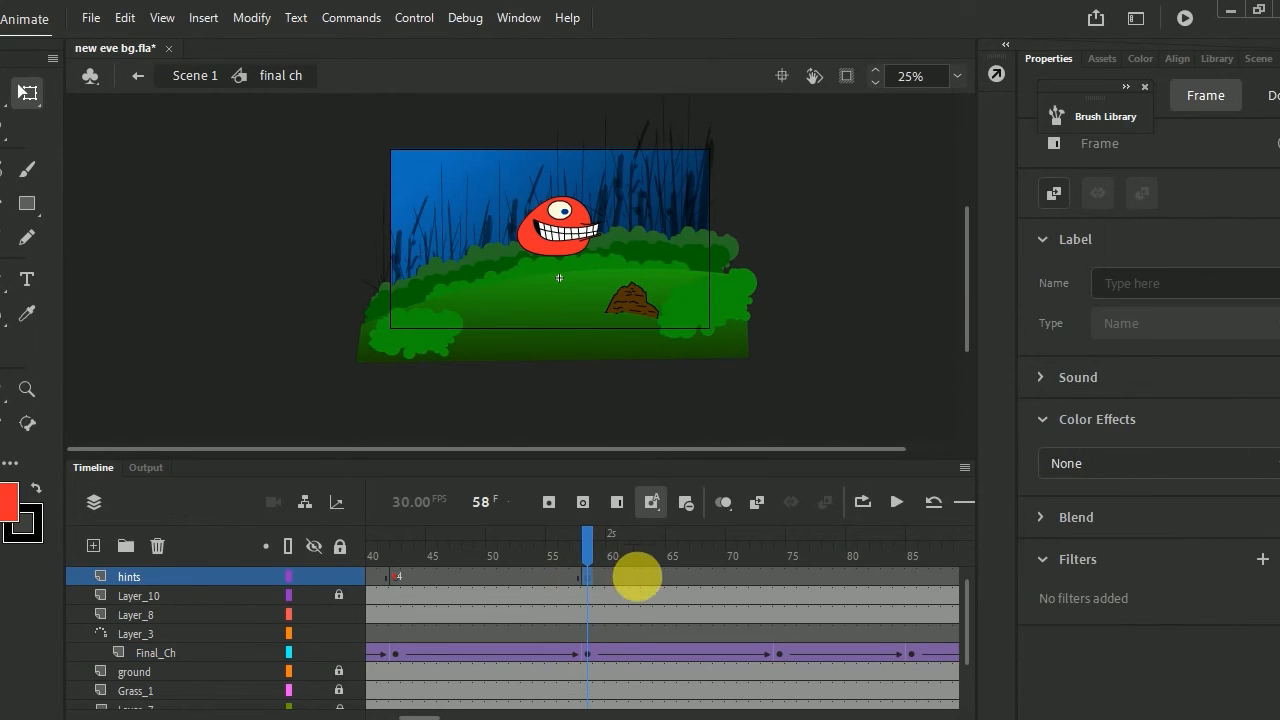
pyautogui.click(779, 577)
pyautogui.press('F7')
pyautogui.click(908, 577)
pyautogui.press('F7')
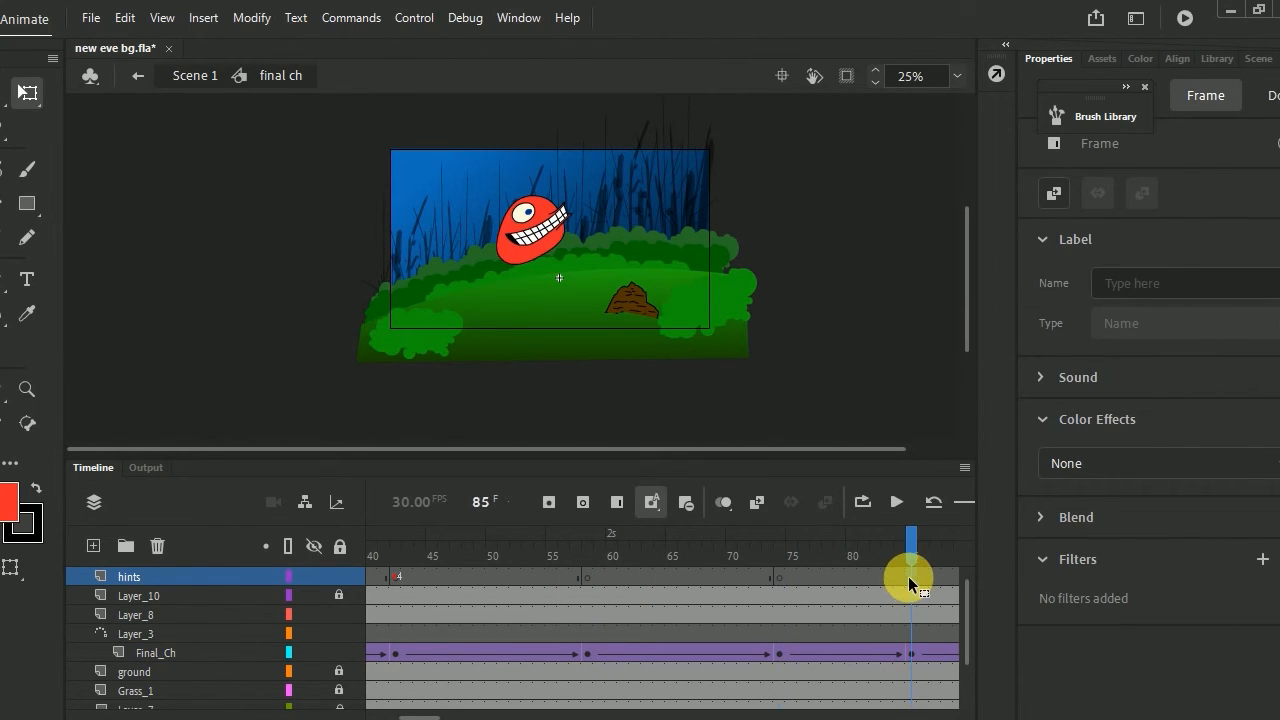
# Insert a blank keyframe in the hints layer at frame 93 and label it "mouth change".
pyautogui.moveTo(432, 712); pyautogui.dragTo(443, 712)
pyautogui.click(794, 580)
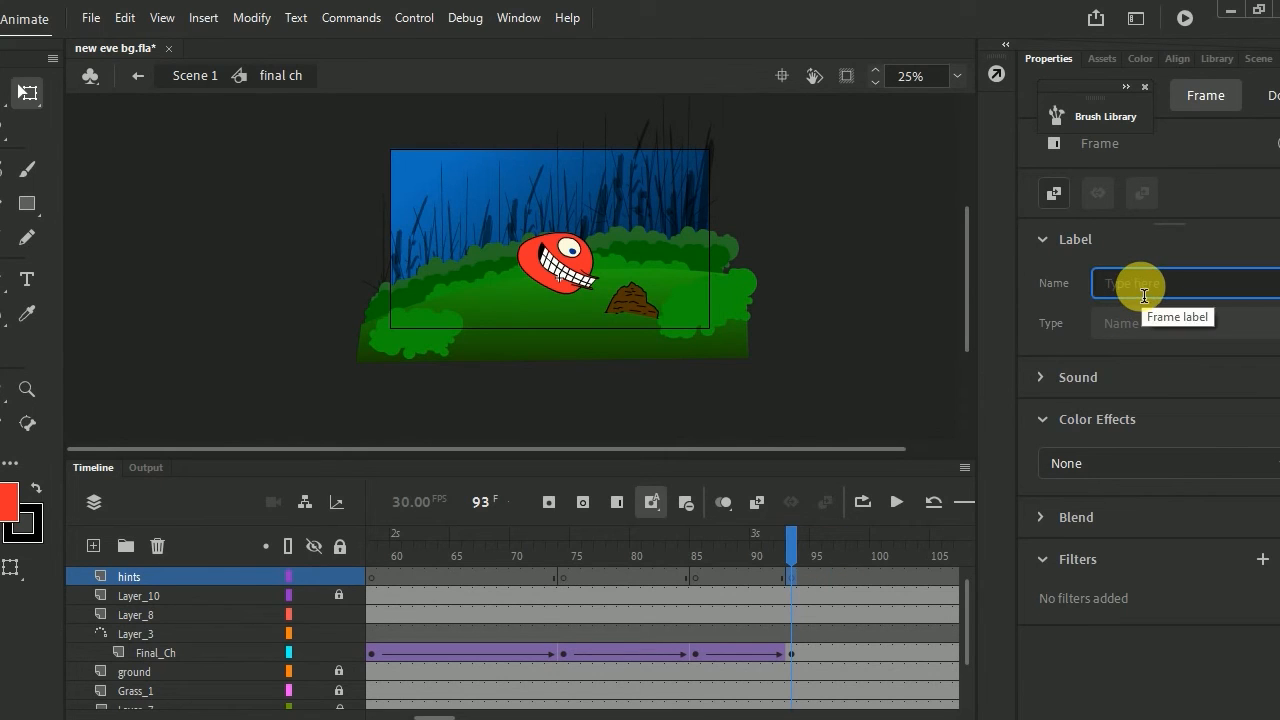
pyautogui.write('mouth change')
pyautogui.press('Return')
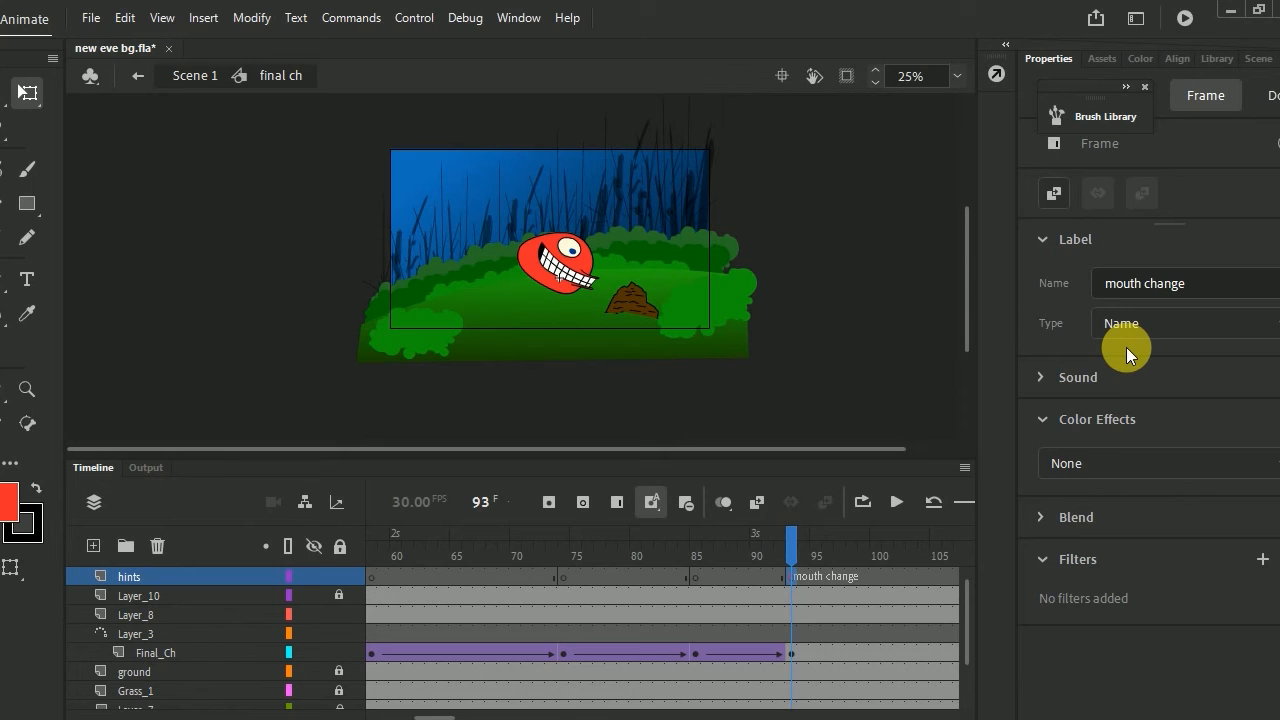
# Label the hints keyframe at frame 58 as 5.
pyautogui.click(695, 580)
pyautogui.moveTo(667, 556); pyautogui.dragTo(587, 567)
pyautogui.click(671, 579)
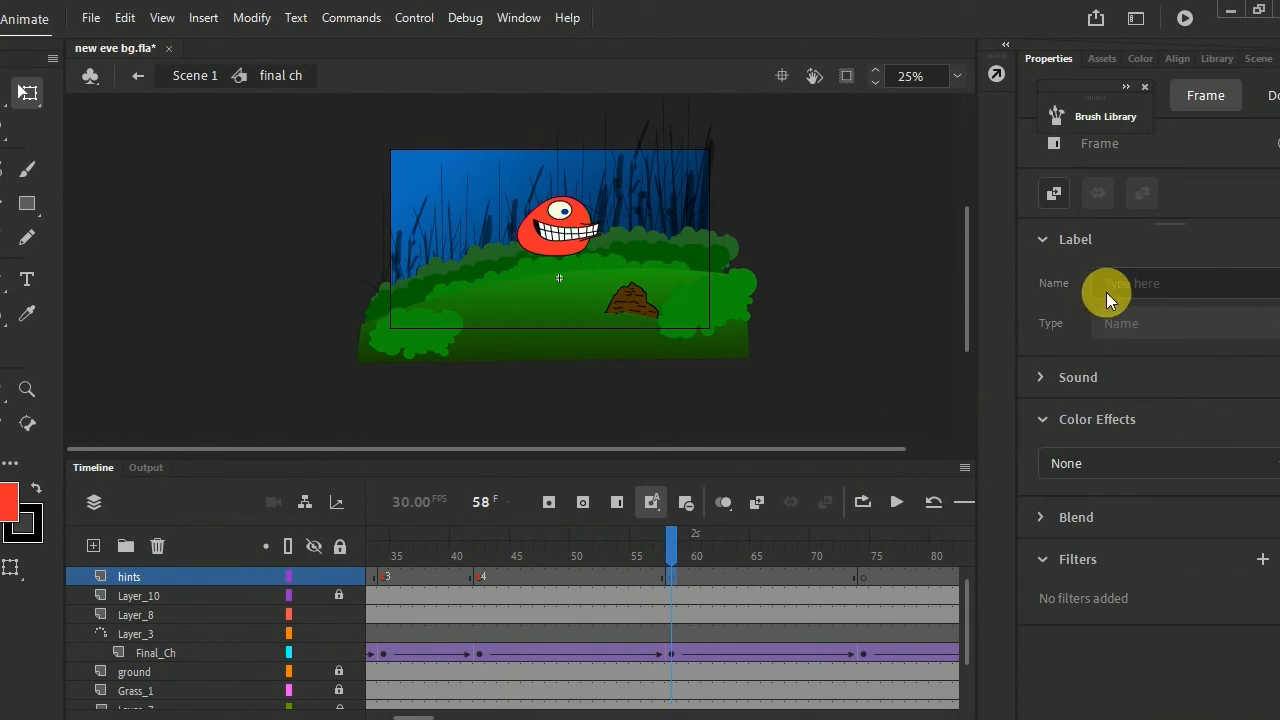
pyautogui.write('5')
pyautogui.press('Return')
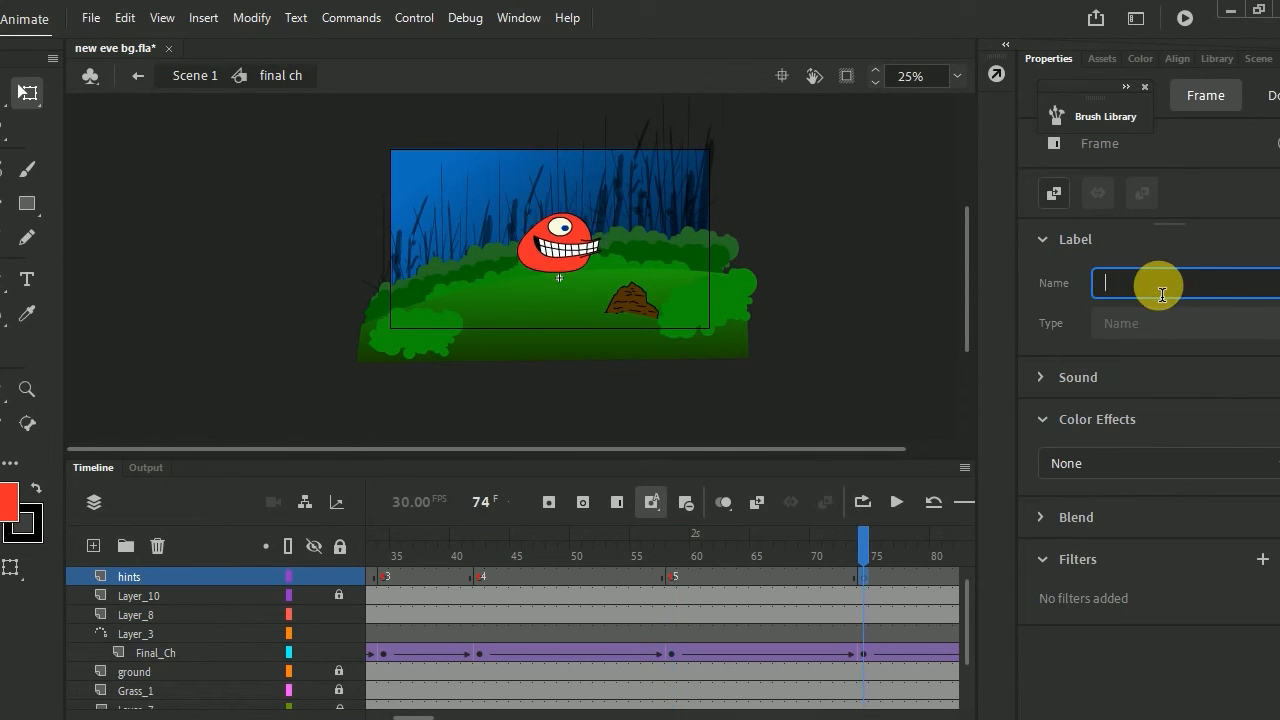
# Label the hints keyframes at frame 74 as 6 and at frame 85 as 7.
pyautogui.write('6')
pyautogui.moveTo(400, 716); pyautogui.dragTo(423, 716)
pyautogui.click(745, 578)
pyautogui.click(1194, 286)
pyautogui.write('7')
pyautogui.moveTo(763, 542); pyautogui.dragTo(908, 686)
pyautogui.click(705, 305)
pyautogui.moveTo(787, 333); pyautogui.dragTo(543, 320)
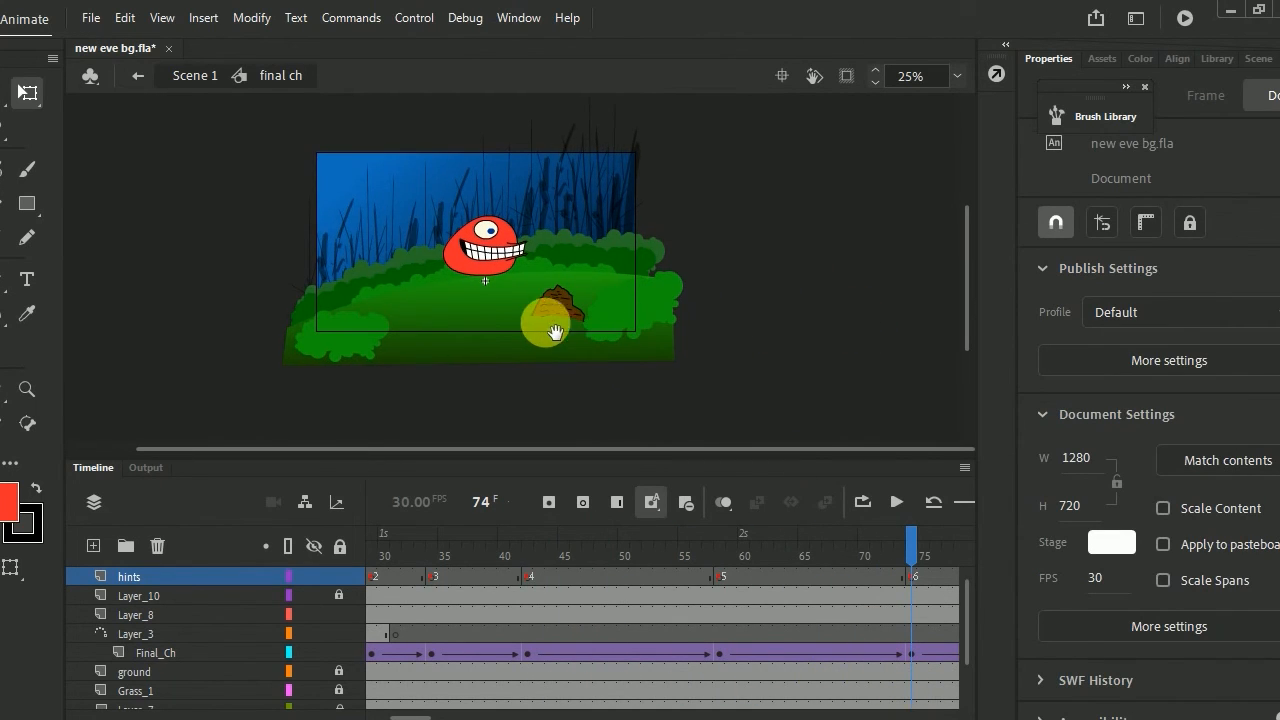
# Copy the labelled hints layer from the final ch timeline.
pyautogui.moveTo(418, 712); pyautogui.dragTo(432, 712)
pyautogui.moveTo(580, 549); pyautogui.dragTo(697, 582)
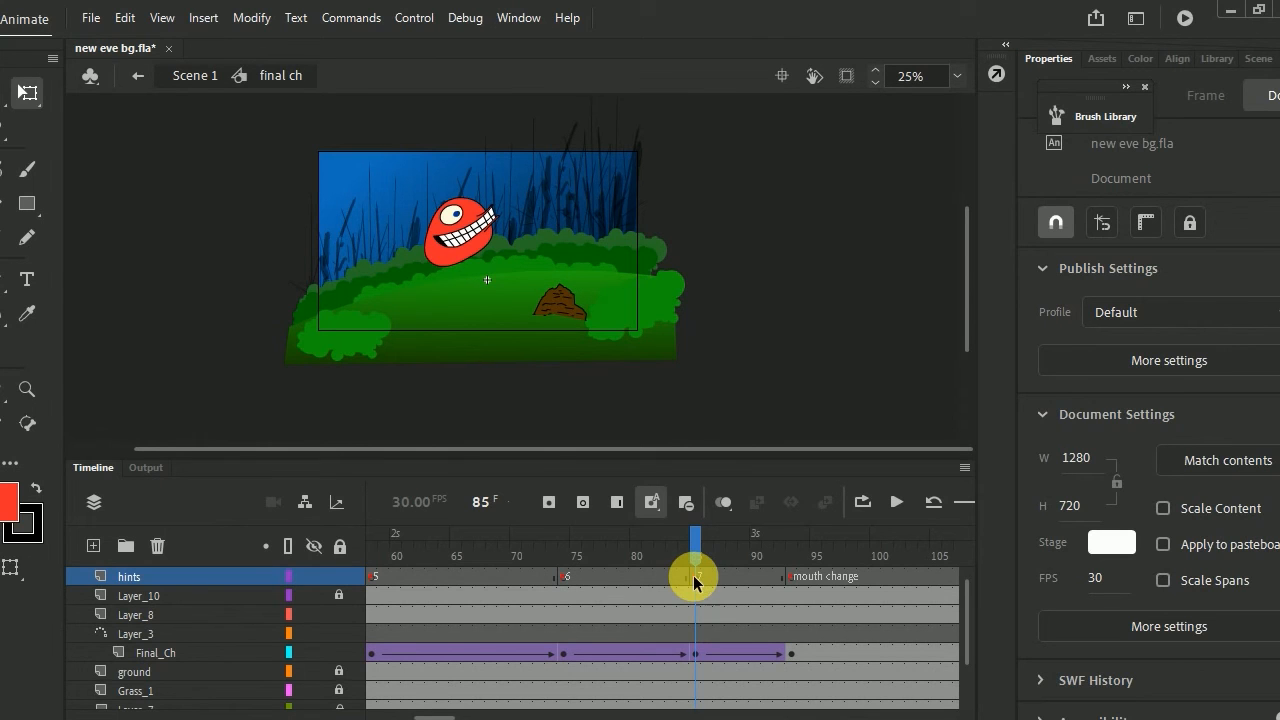
pyautogui.click(700, 651)
pyautogui.doubleClick(470, 221)
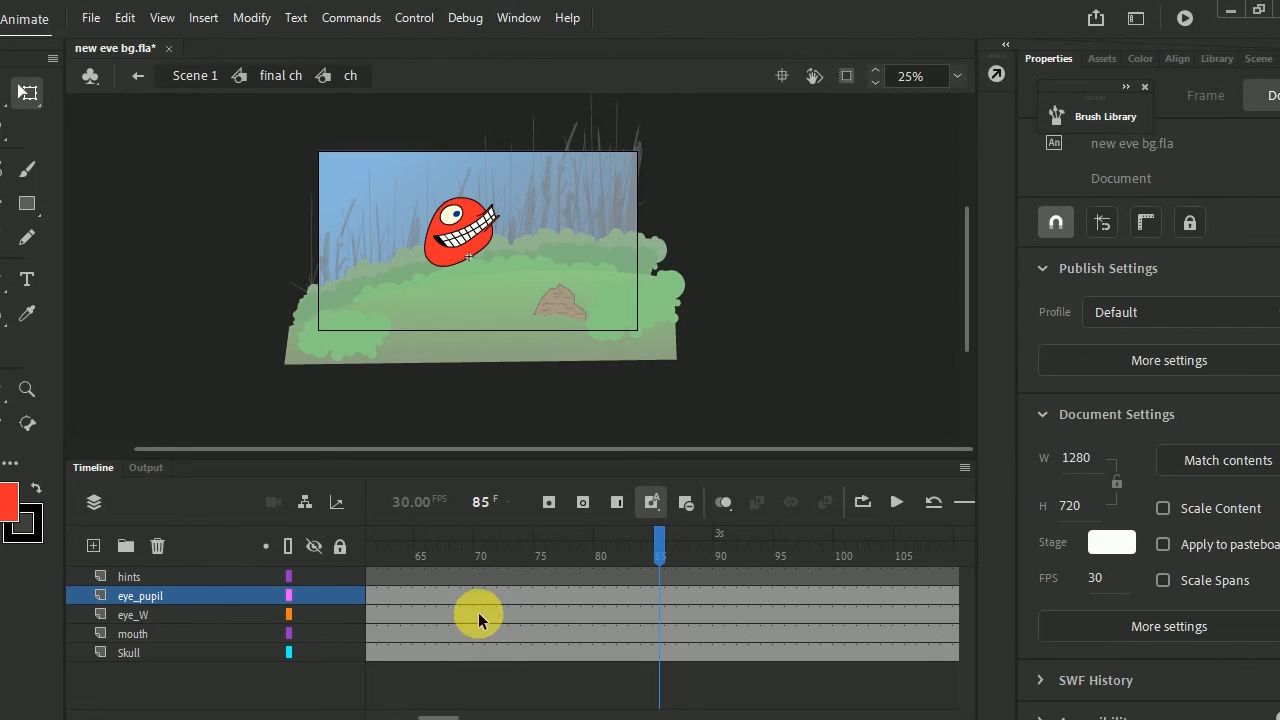
pyautogui.hotkey('ctrl', 'e')
pyautogui.click(184, 579)
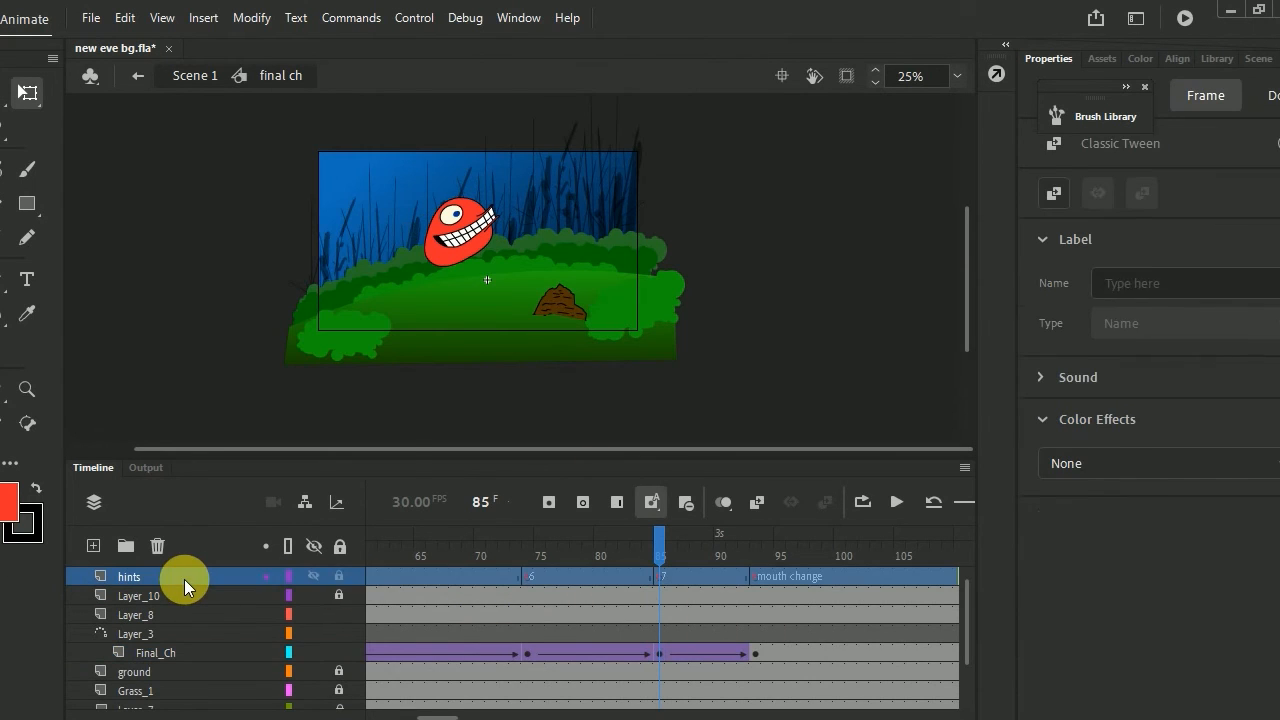
pyautogui.rightClick(184, 579)
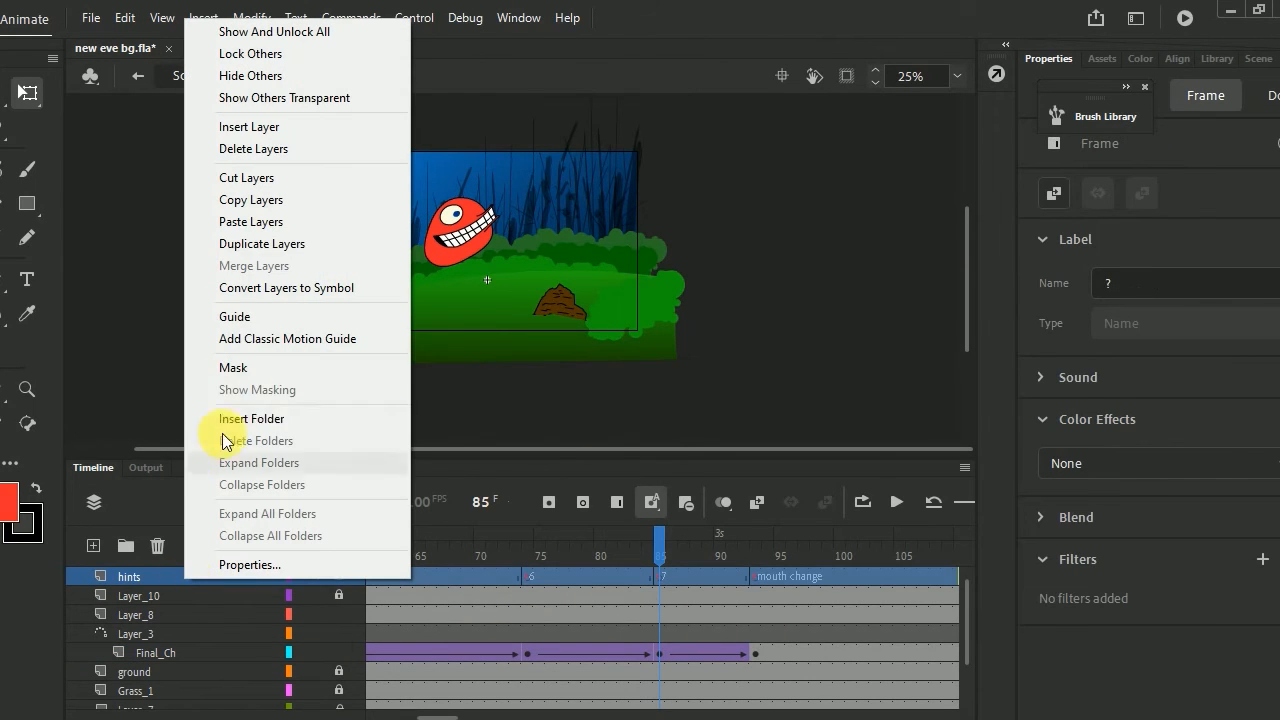
pyautogui.click(266, 200)
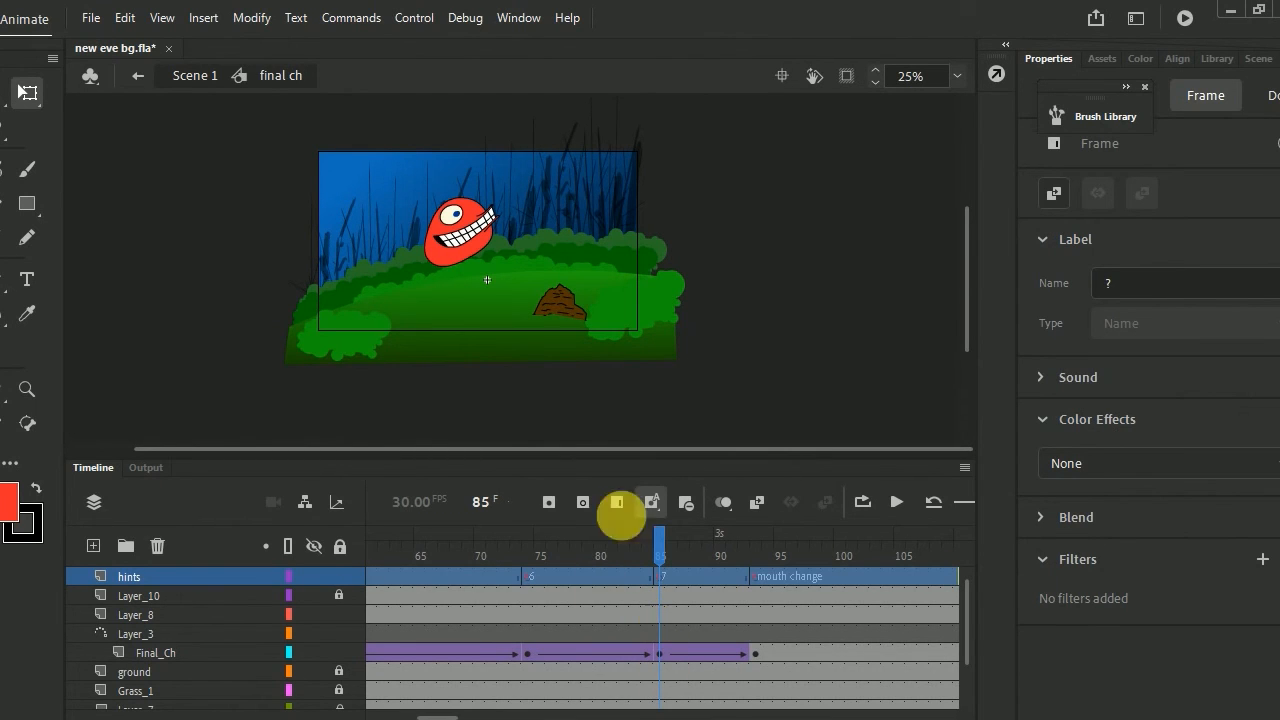
# Paste the copied hints layer into the ch symbol and delete the symbol's old hints layer.
pyautogui.doubleClick(458, 232)
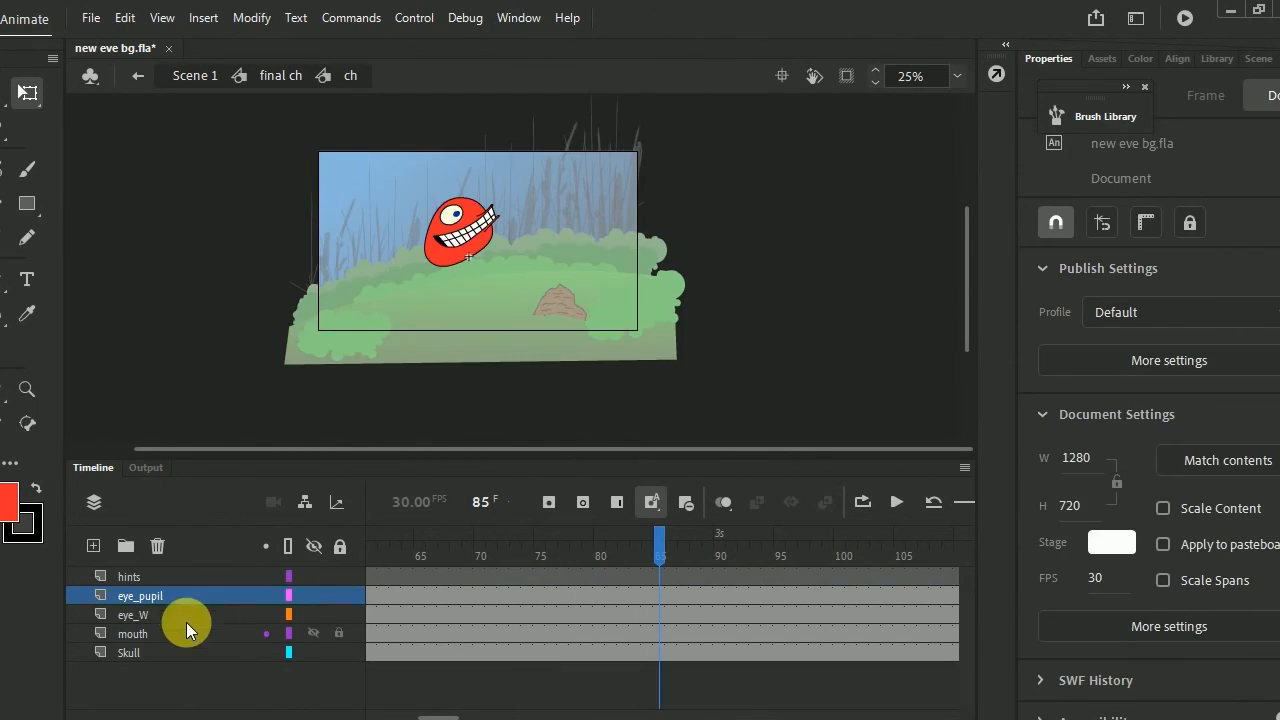
pyautogui.rightClick(158, 578)
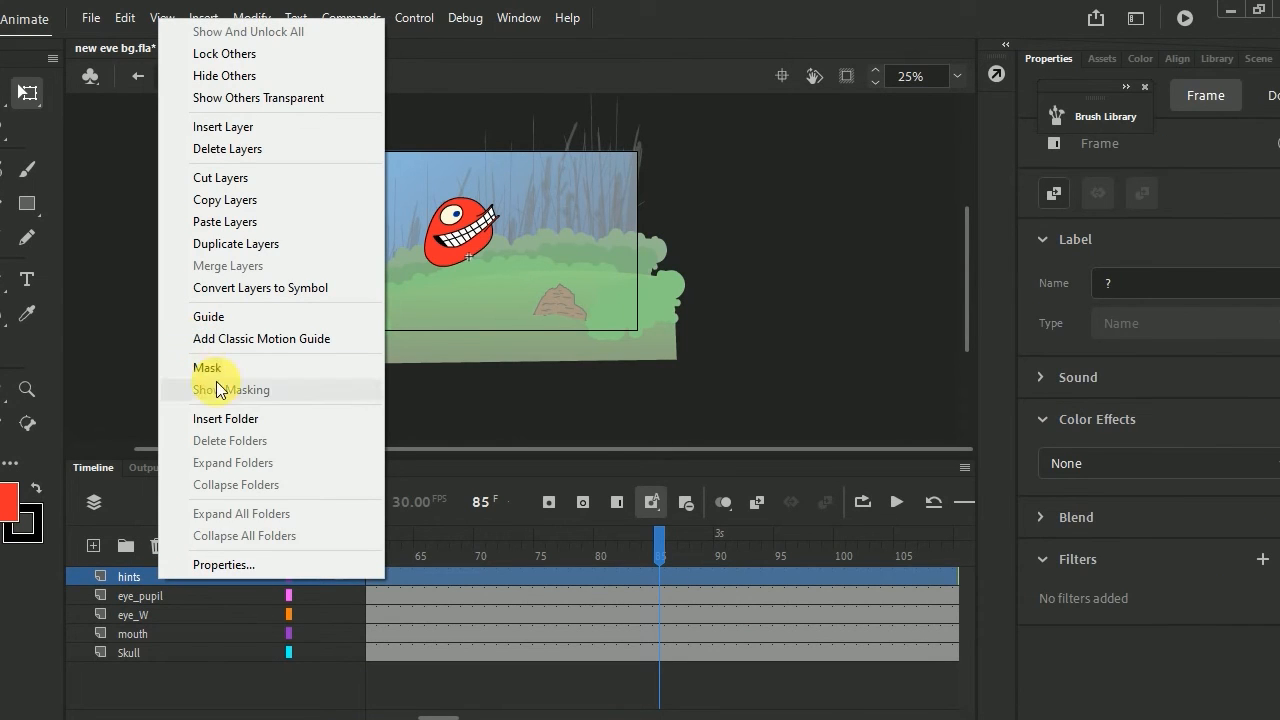
pyautogui.click(248, 224)
pyautogui.click(157, 596)
pyautogui.click(160, 548)
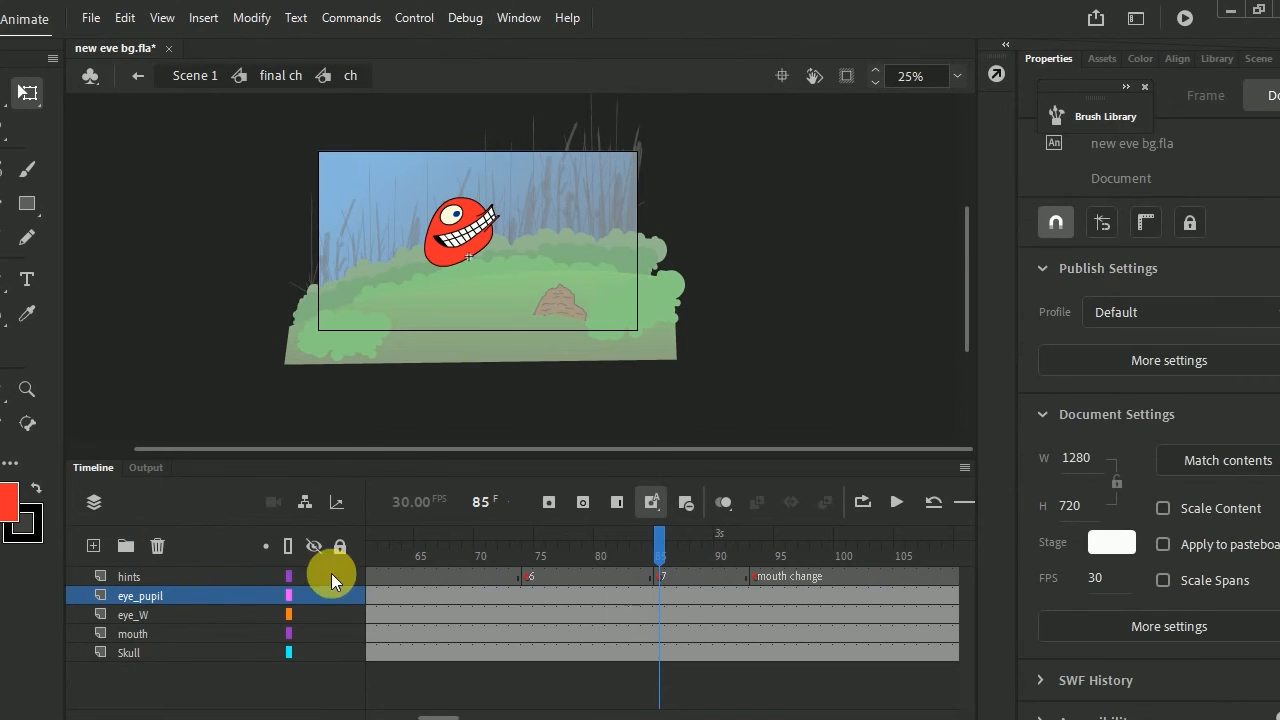
# Insert keyframes on the eye_pupil, eye_W, mouth and Skull layers at frames 58, 74, 85 and 93.
pyautogui.moveTo(670, 545); pyautogui.dragTo(687, 673)
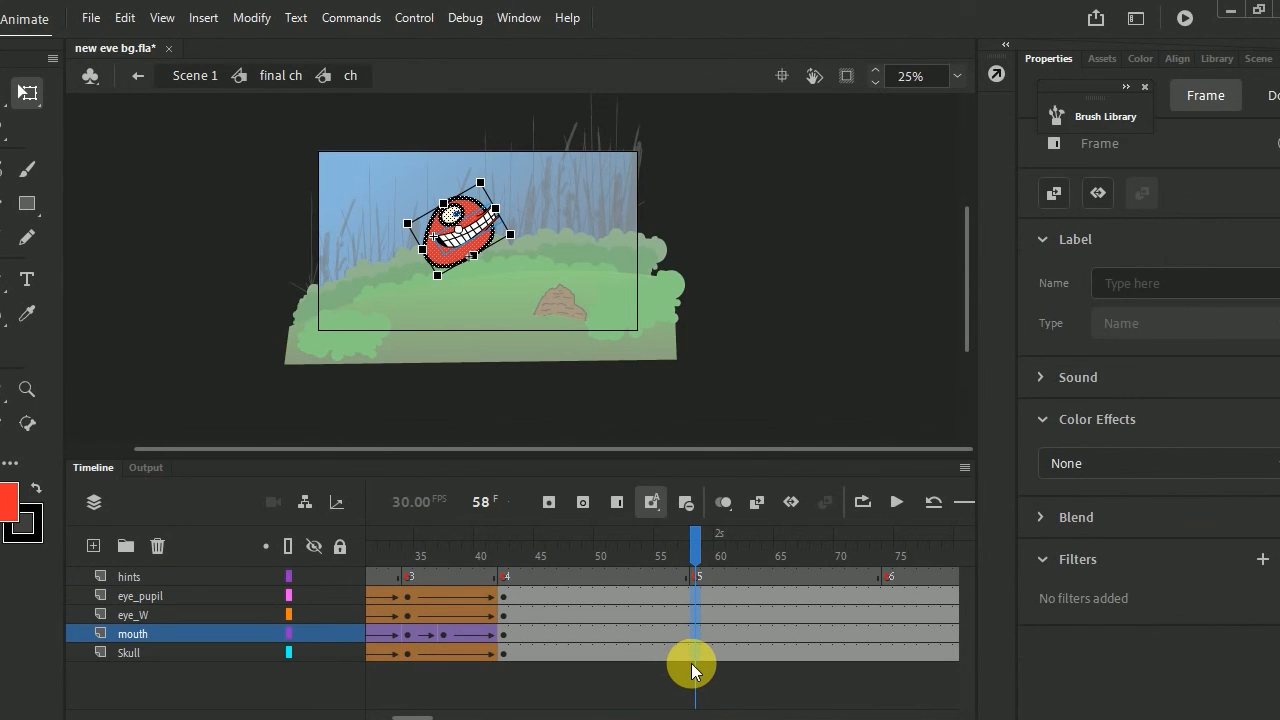
pyautogui.press('F6')
pyautogui.moveTo(883, 594); pyautogui.dragTo(881, 661)
pyautogui.press('F6')
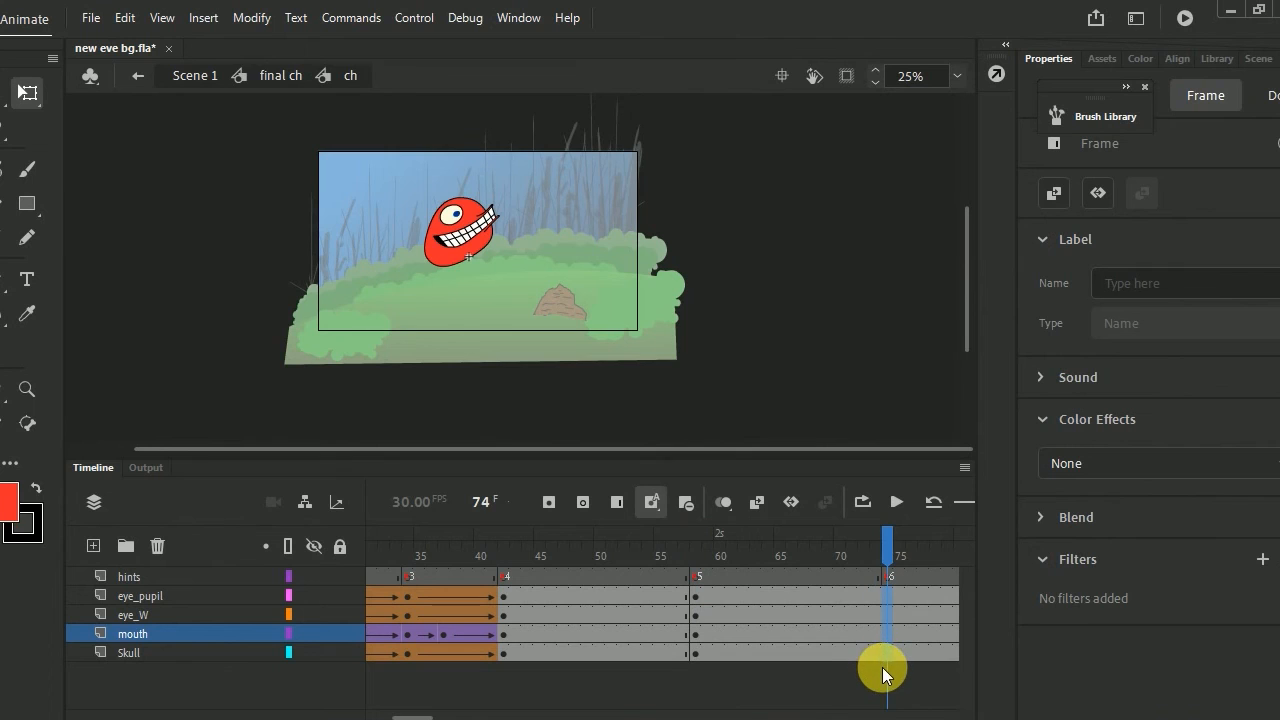
pyautogui.moveTo(423, 713); pyautogui.dragTo(452, 712)
pyautogui.moveTo(549, 597); pyautogui.dragTo(551, 654)
pyautogui.press('F6')
pyautogui.moveTo(638, 595); pyautogui.dragTo(643, 660)
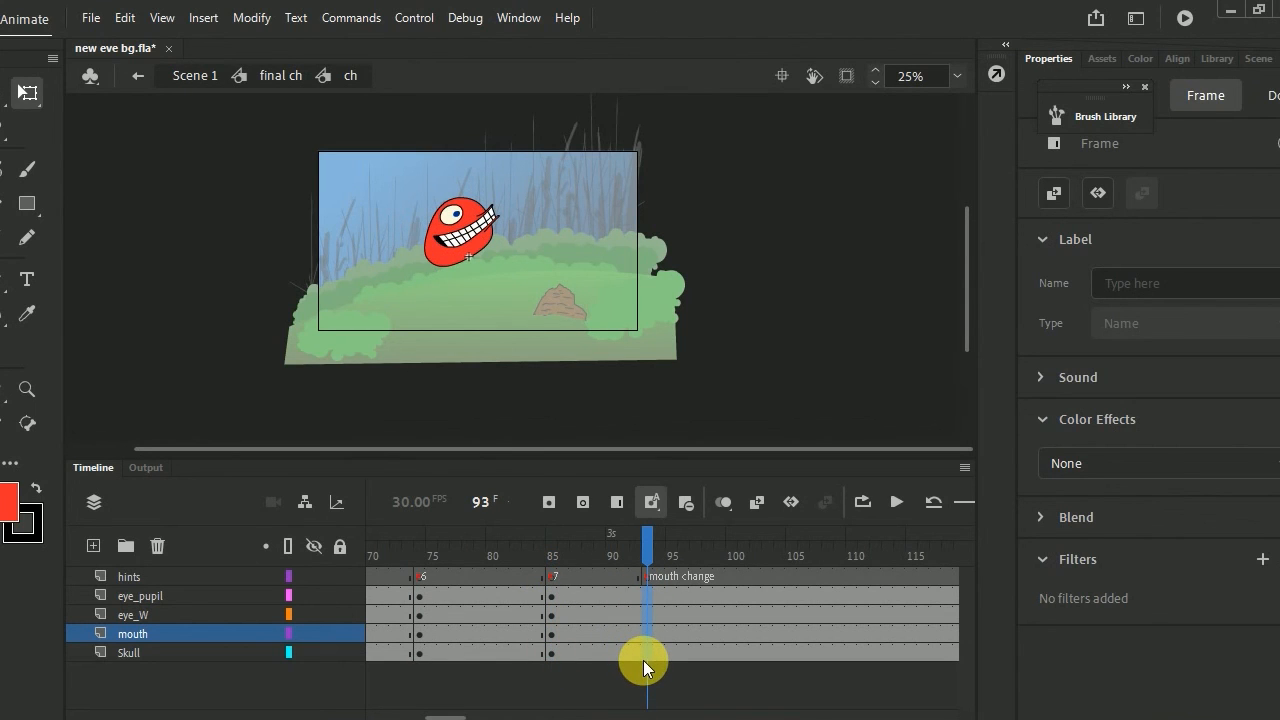
pyautogui.press('F6')
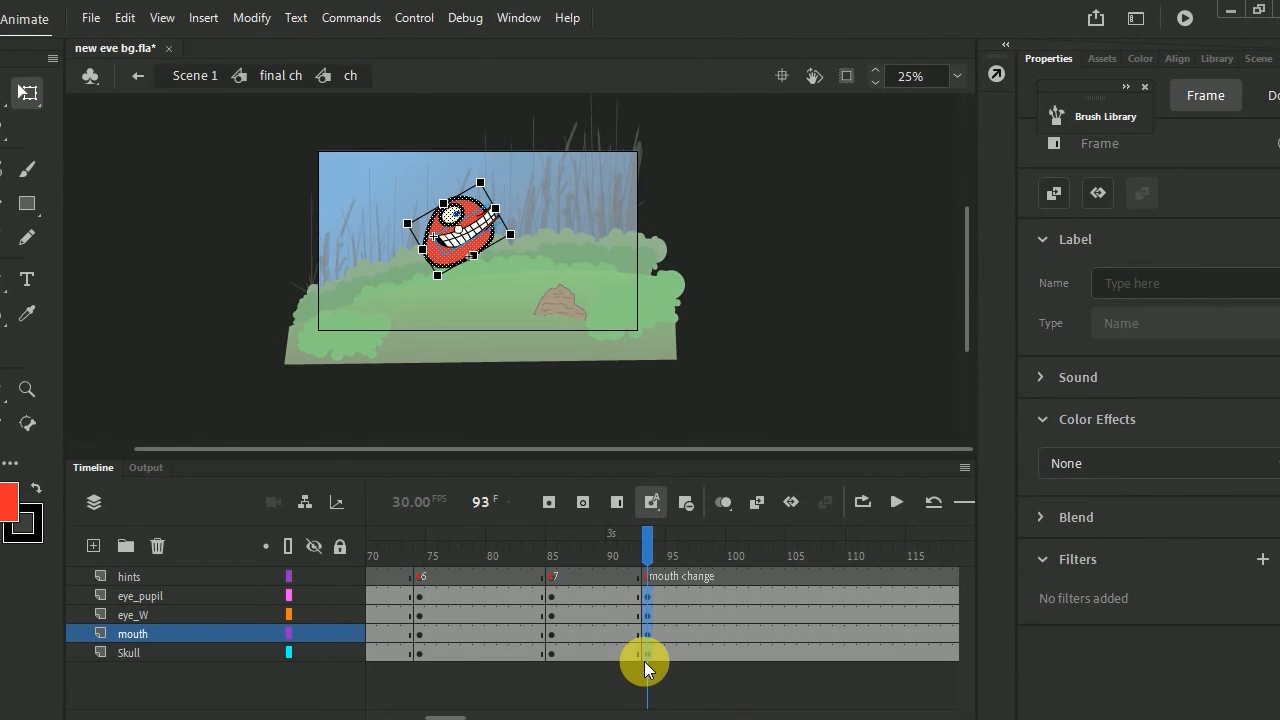
# Review the character's poses around hints 6 and 7 in both the final ch and ch timelines.
pyautogui.click(290, 76)
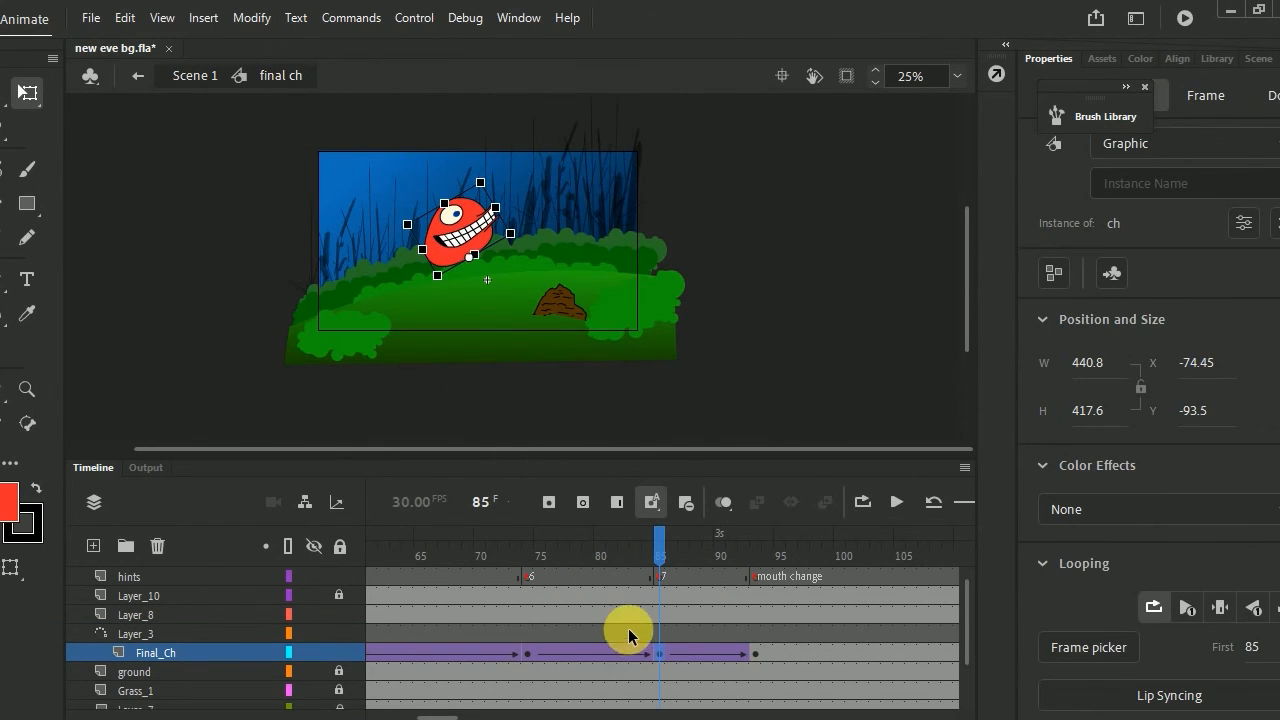
pyautogui.click(633, 657)
pyautogui.moveTo(620, 550); pyautogui.dragTo(660, 609)
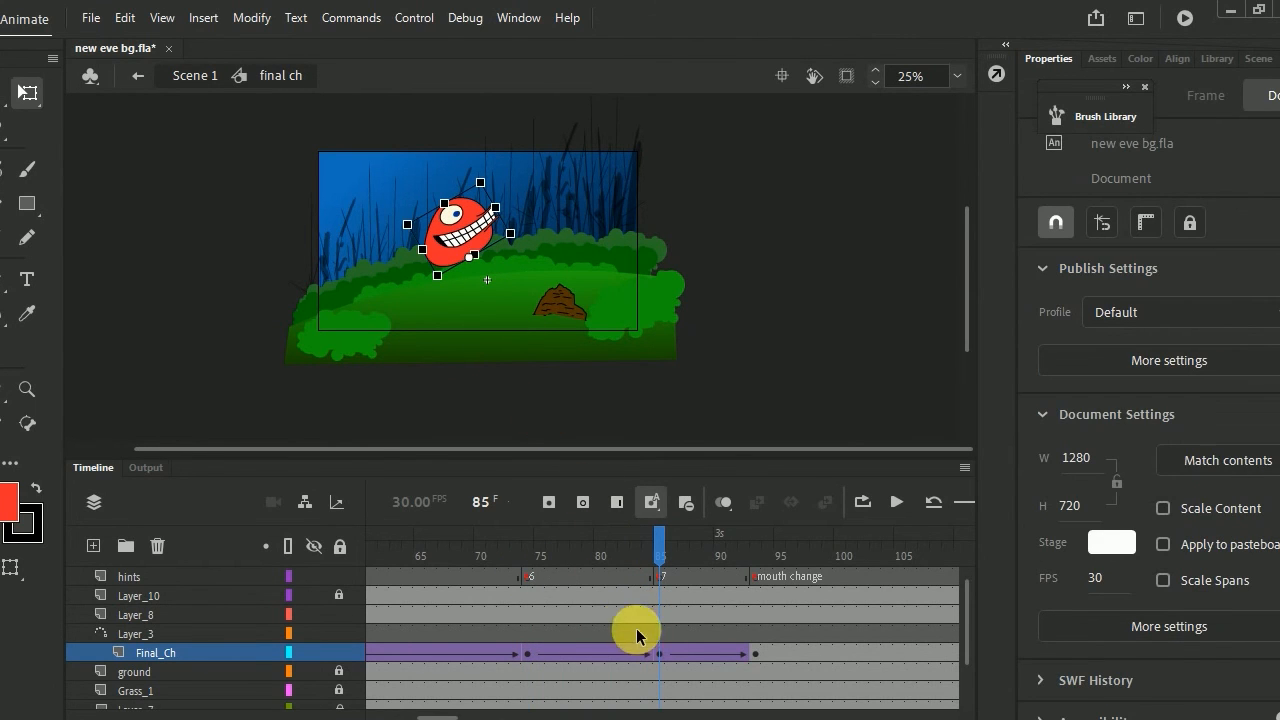
pyautogui.click(662, 654)
pyautogui.doubleClick(482, 212)
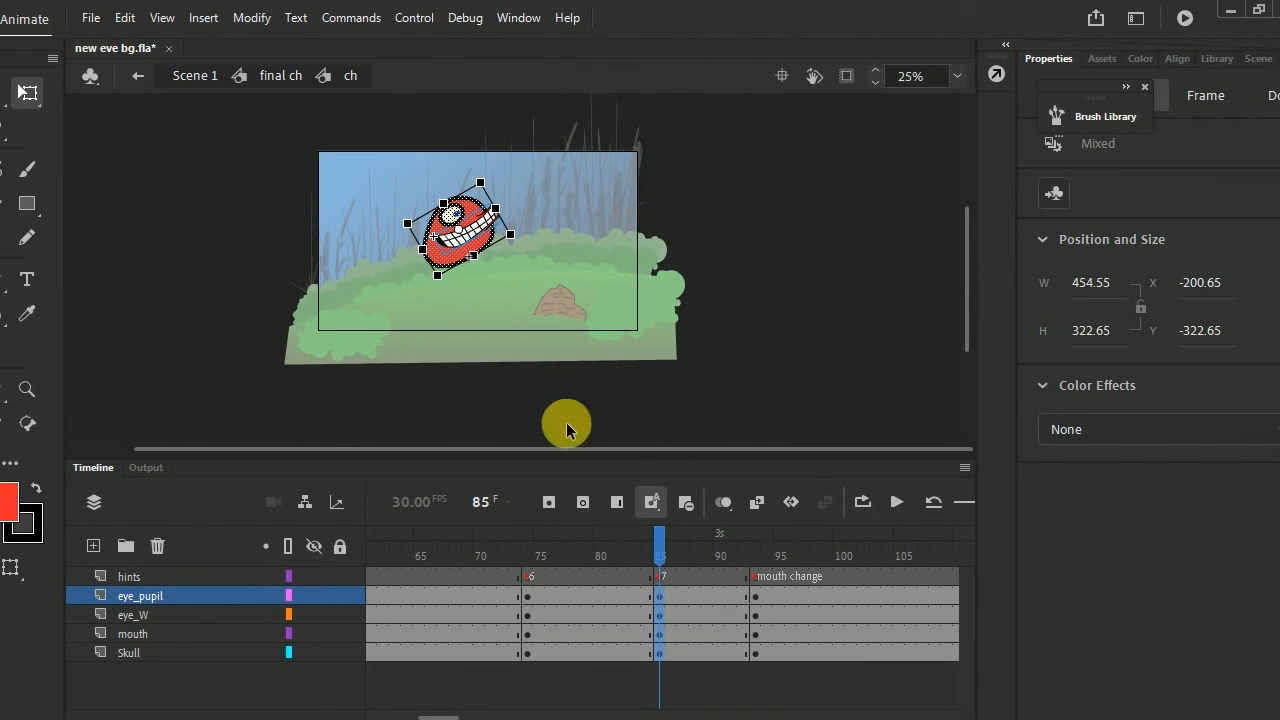
pyautogui.moveTo(452, 716)
pyautogui.mouseDown()
pyautogui.moveTo(394, 716)
pyautogui.moveTo(436, 717)
pyautogui.mouseUp()
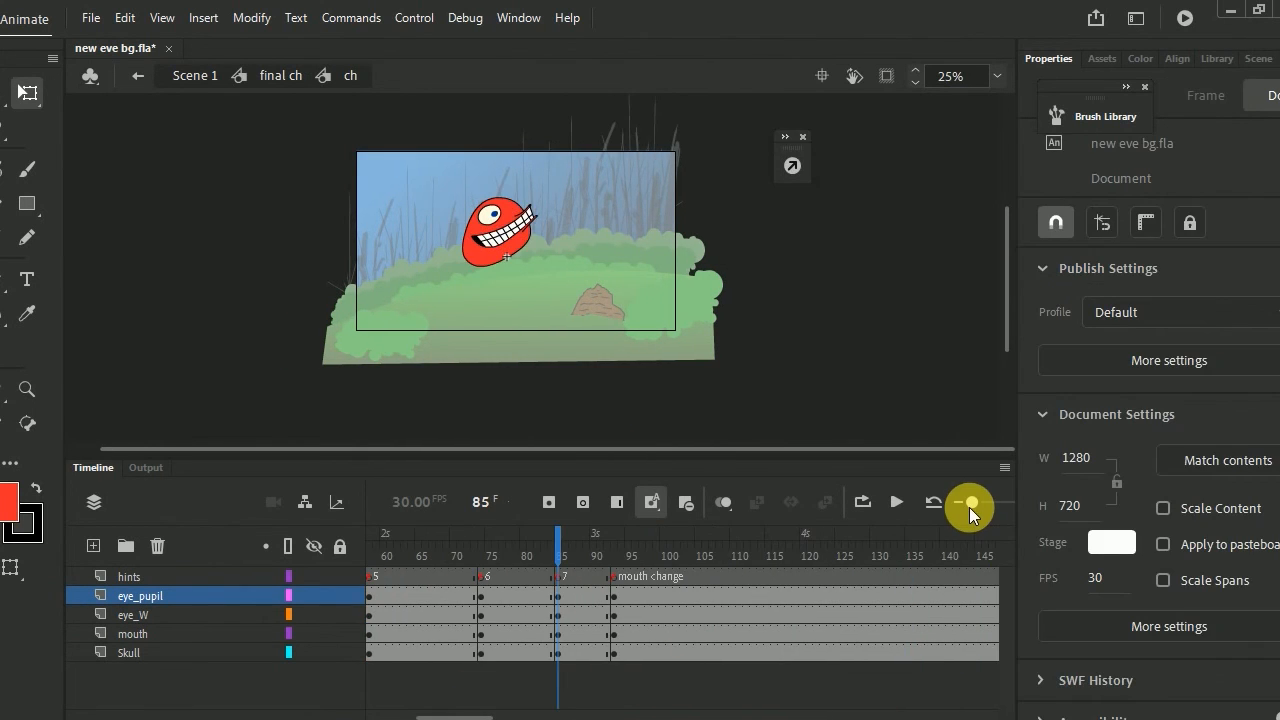
pyautogui.moveTo(969, 507); pyautogui.dragTo(966, 512)
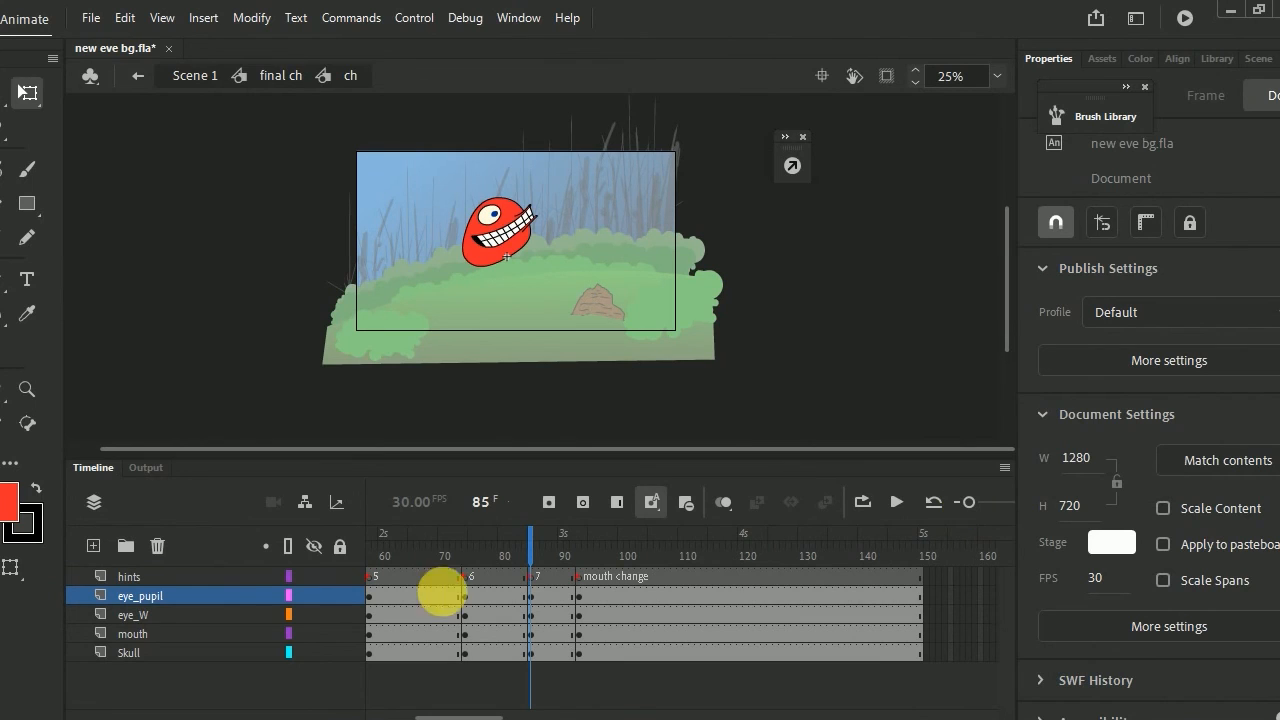
pyautogui.moveTo(514, 548); pyautogui.dragTo(647, 595)
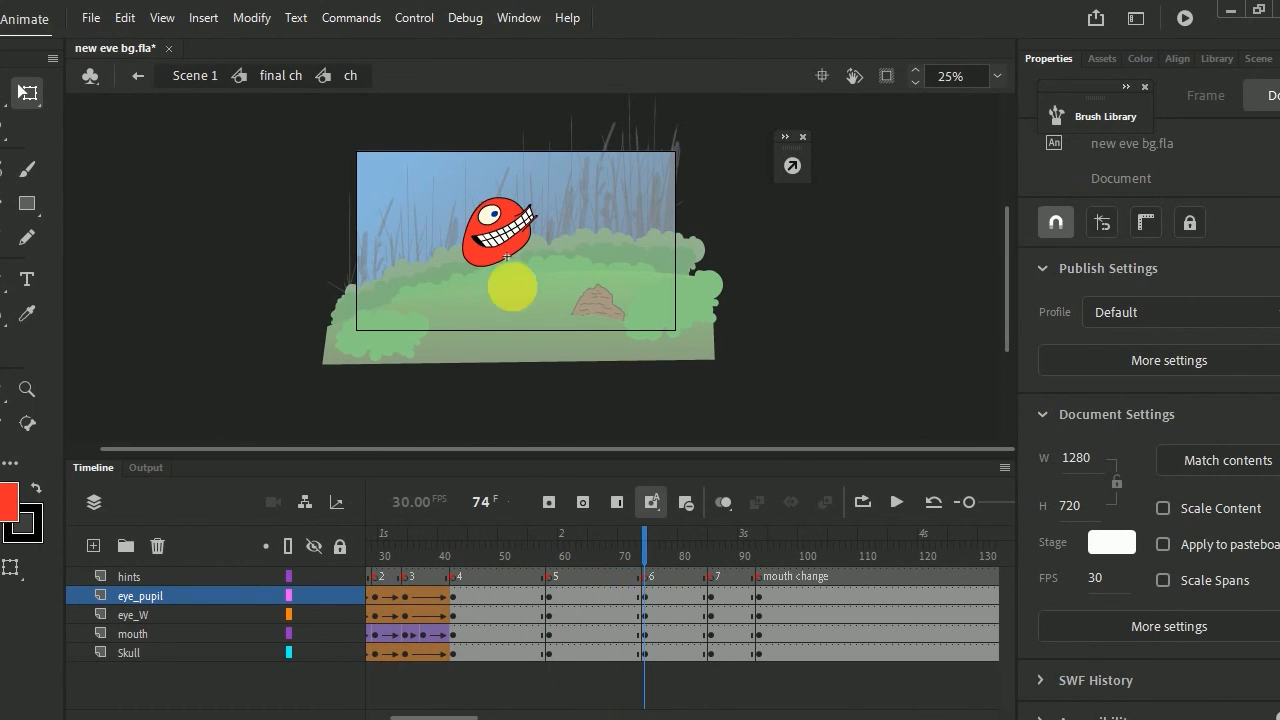
pyautogui.click(272, 76)
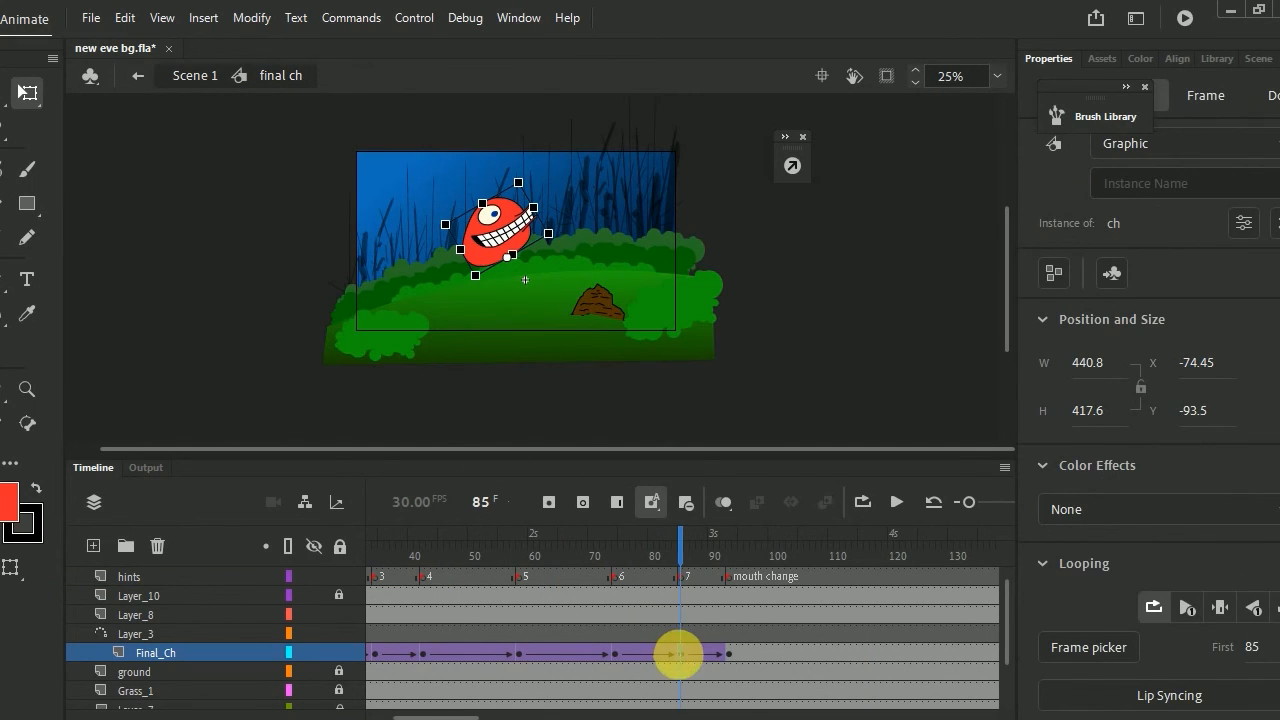
# Inside ch, copy the frame 34 keyframes of eye_pupil, eye_W, mouth and Skull to frame 85.
pyautogui.click(677, 654)
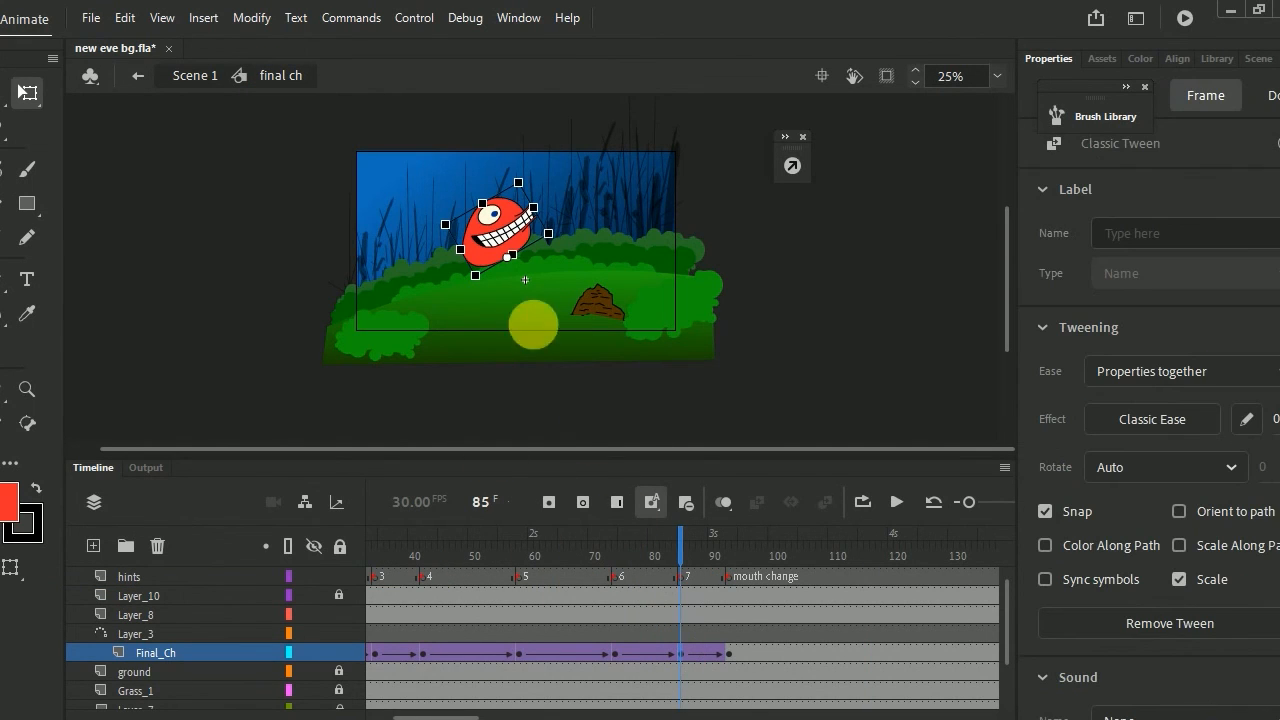
pyautogui.doubleClick(507, 222)
pyautogui.click(680, 663)
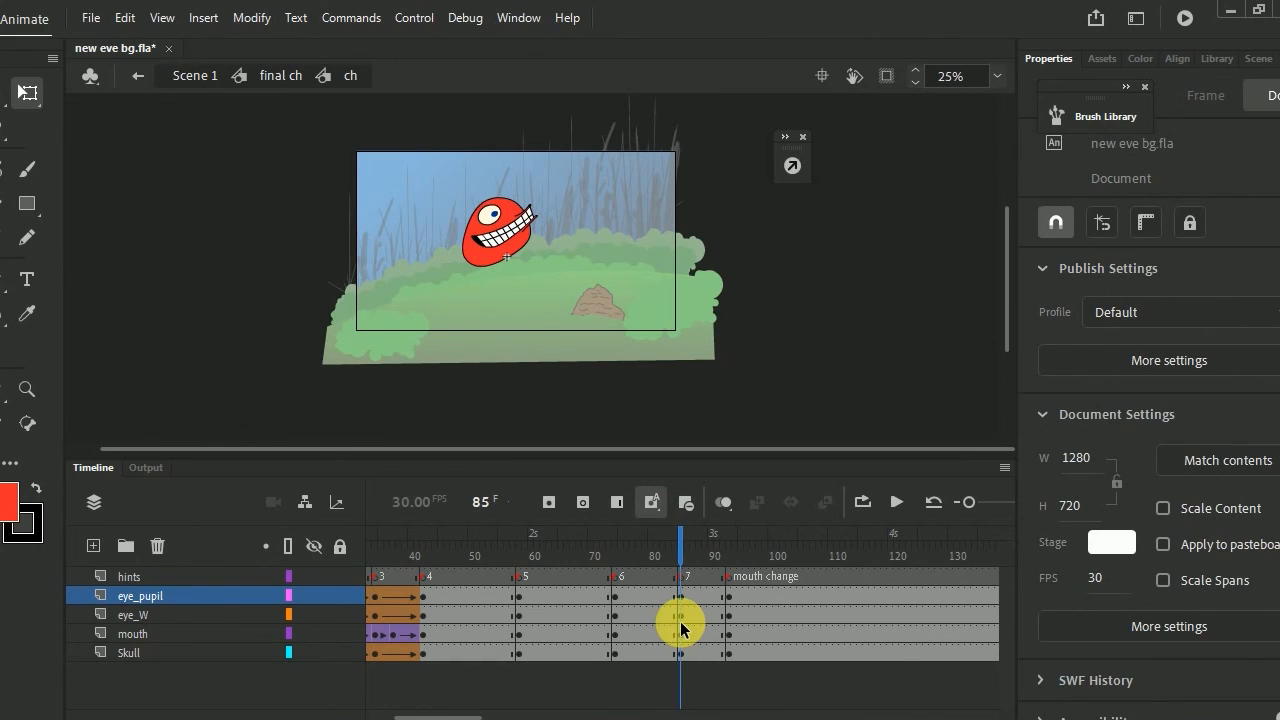
pyautogui.moveTo(471, 551); pyautogui.dragTo(381, 575)
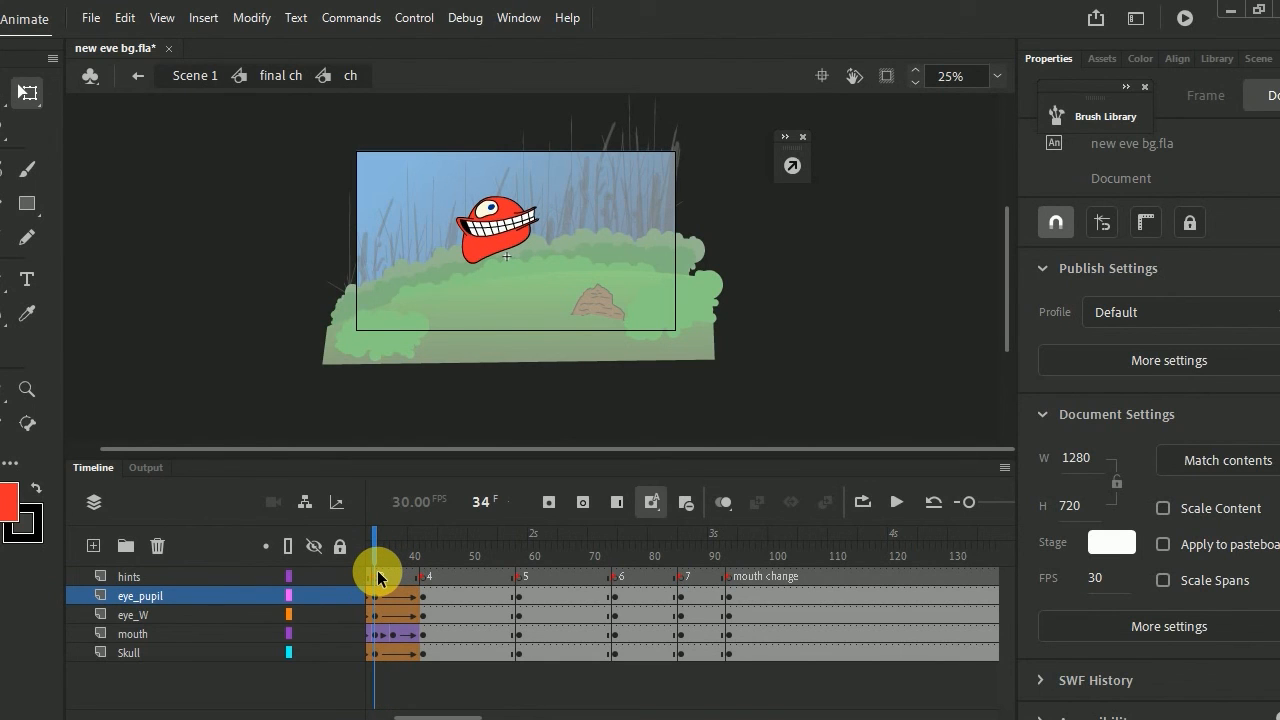
pyautogui.moveTo(459, 717); pyautogui.dragTo(452, 714)
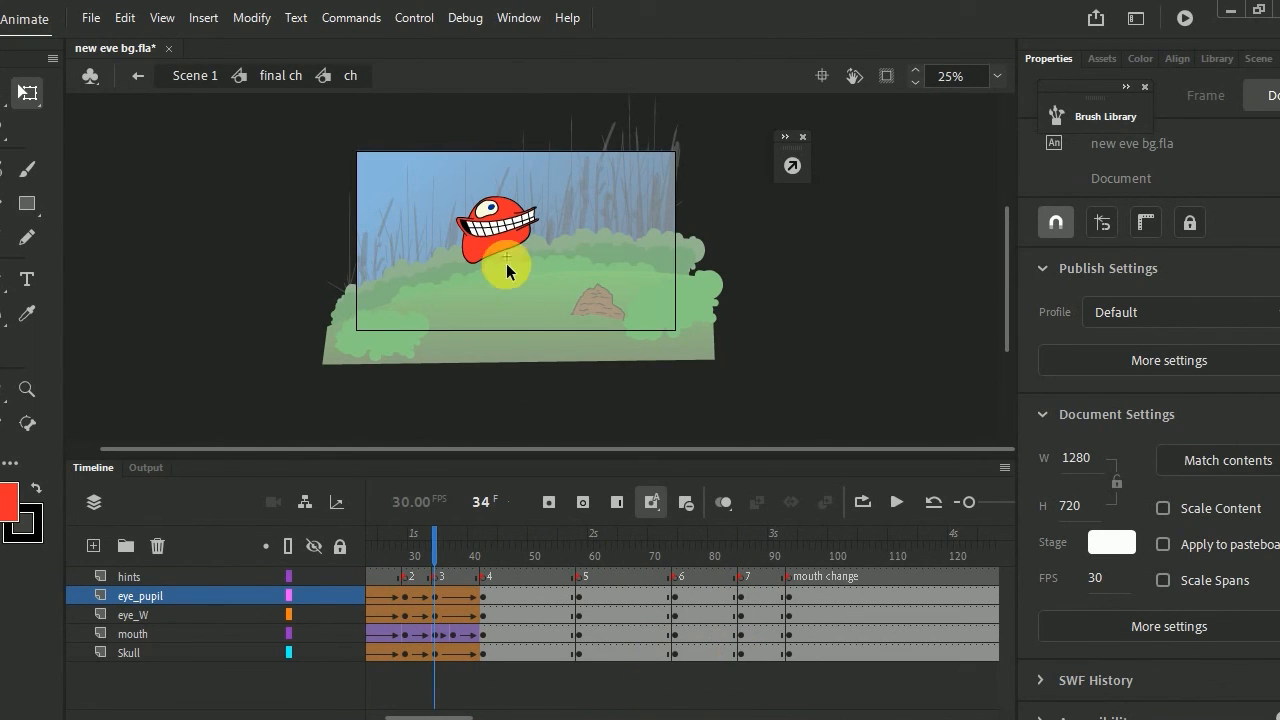
pyautogui.click(437, 636)
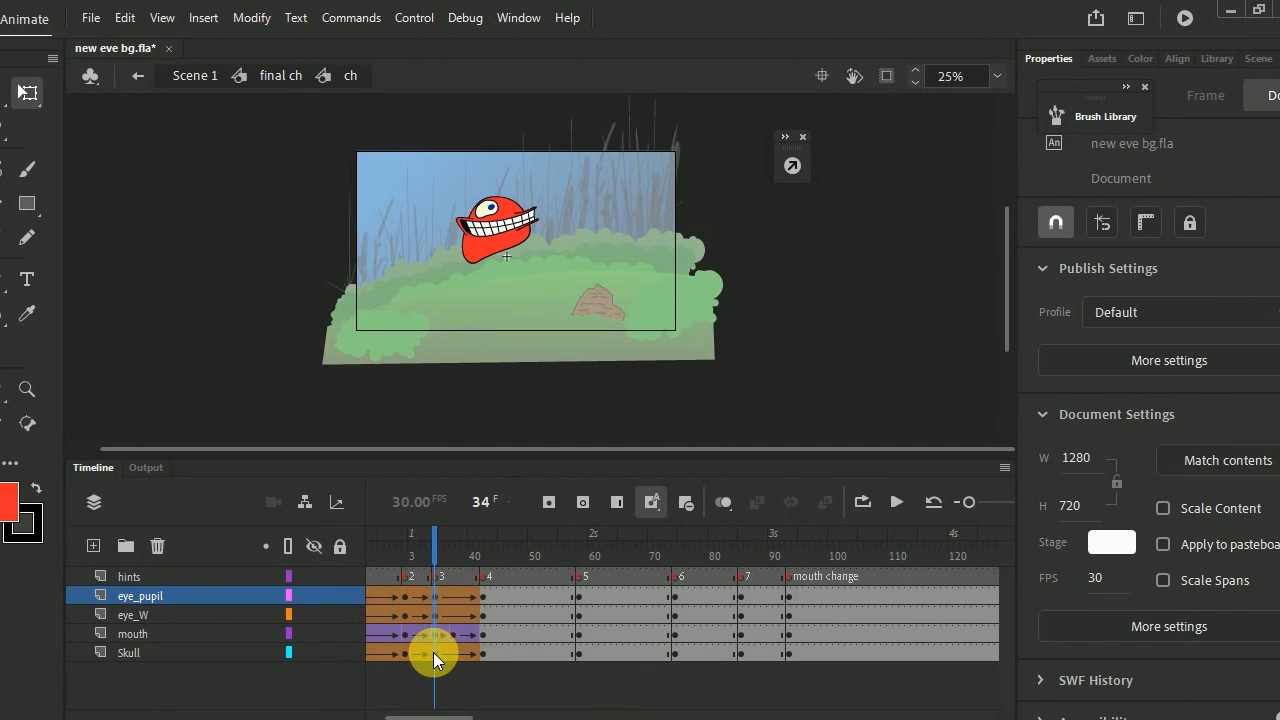
pyautogui.click(434, 663)
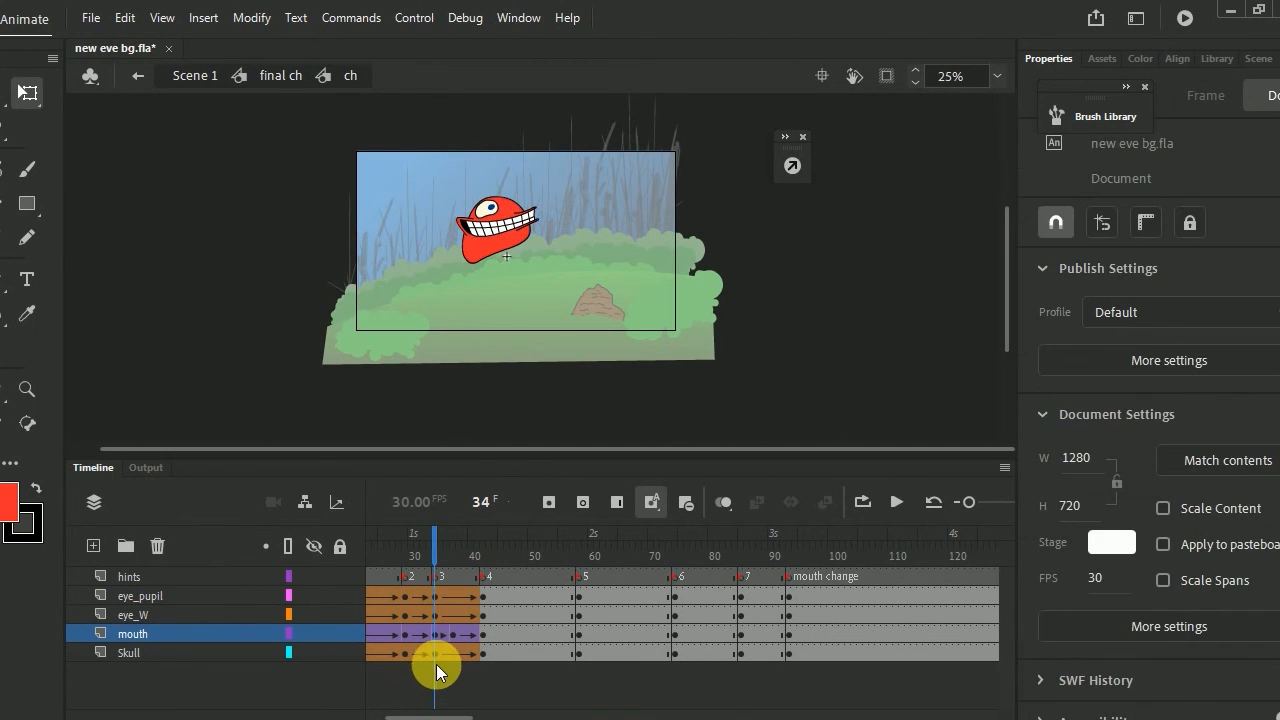
pyautogui.moveTo(434, 592); pyautogui.dragTo(514, 652)
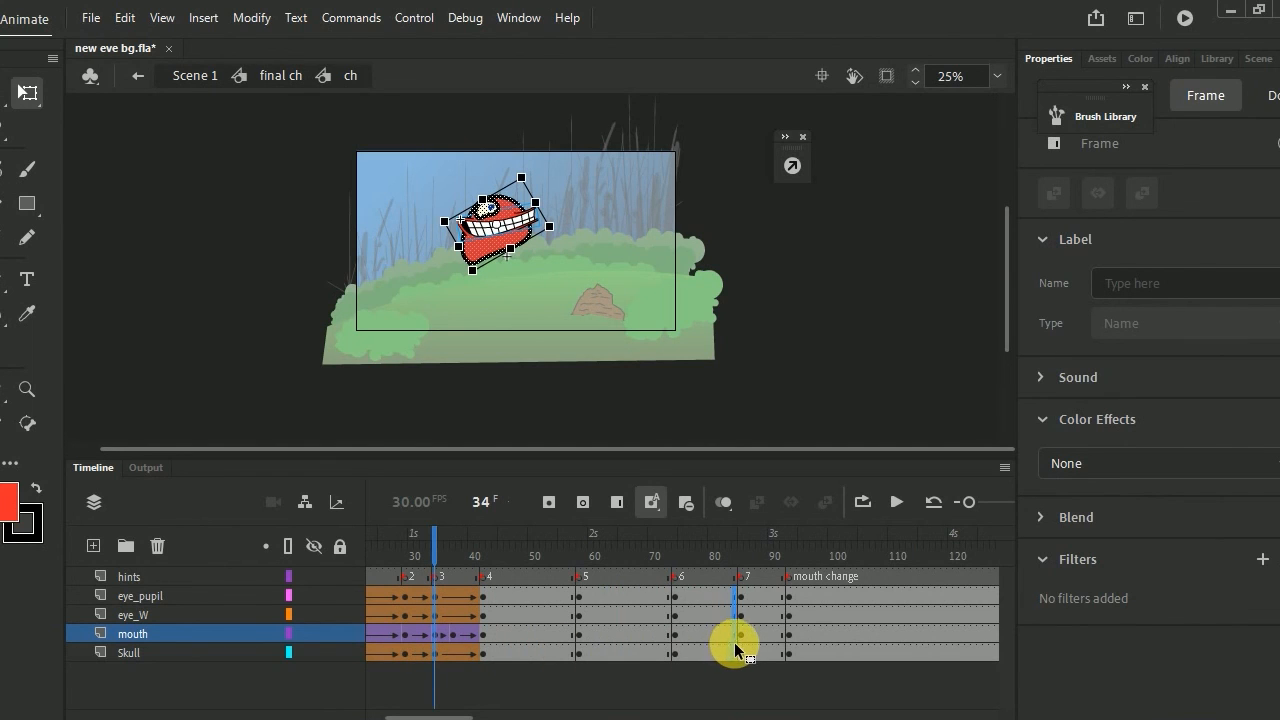
pyautogui.moveTo(741, 650); pyautogui.dragTo(742, 652)
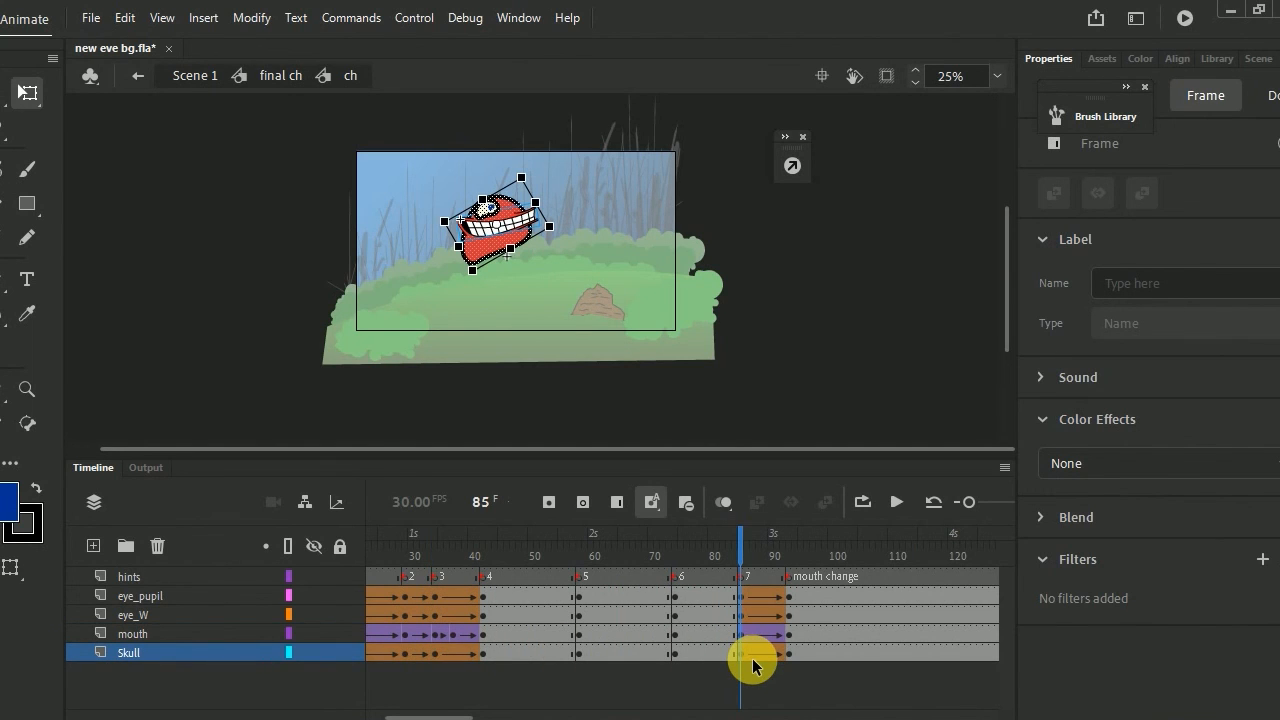
# Between frames 74 and 85, create shape tweens on eye_pupil, eye_W and Skull and a classic tween on mouth.
pyautogui.click(700, 594)
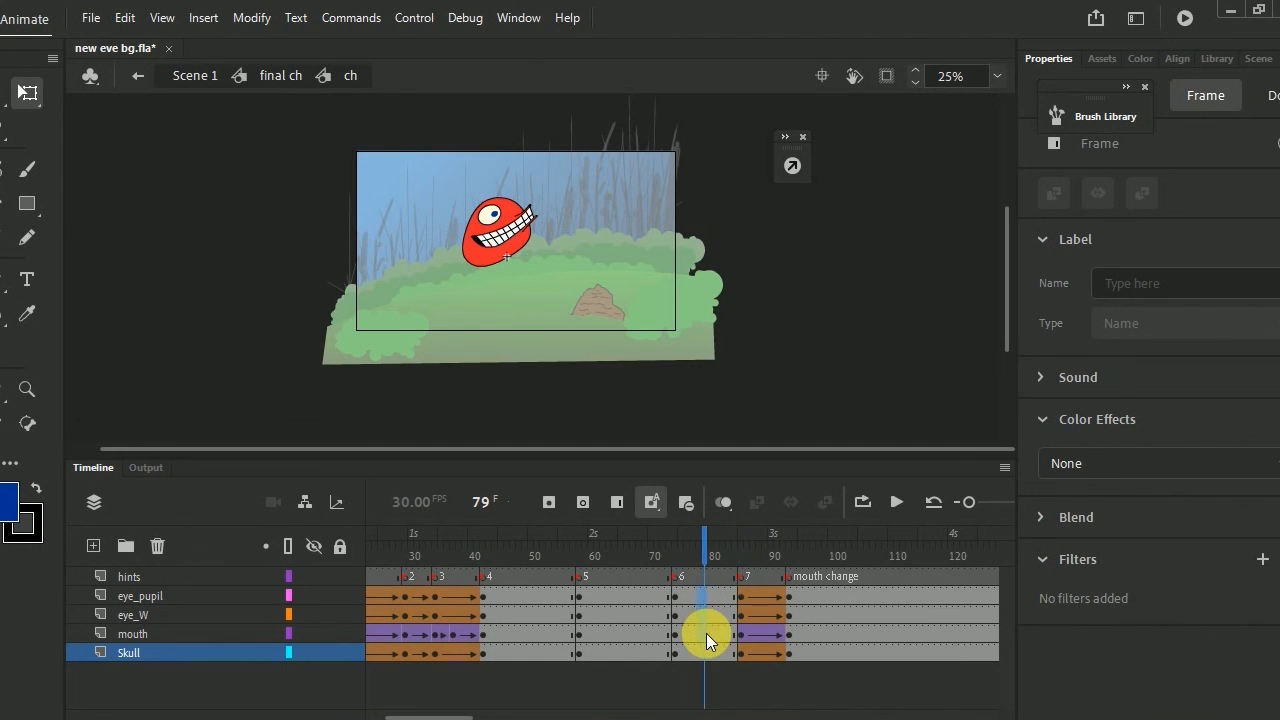
pyautogui.rightClick(708, 619)
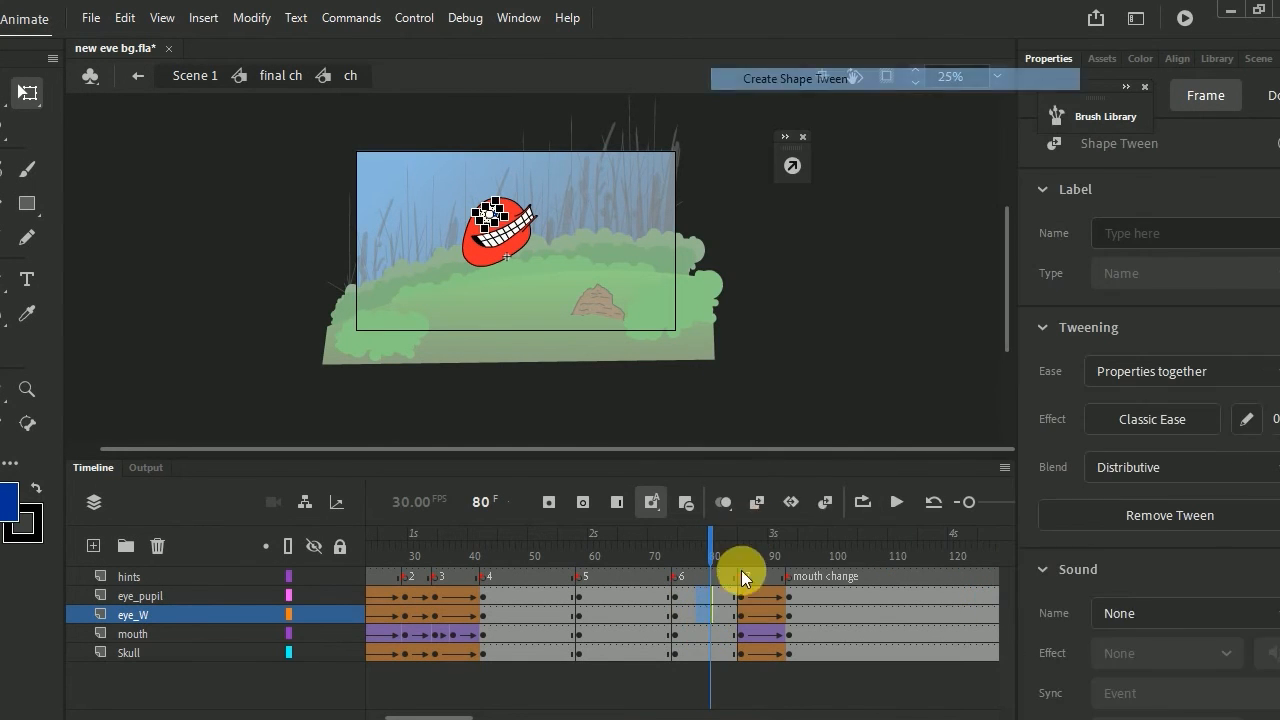
pyautogui.click(815, 74)
pyautogui.rightClick(708, 633)
pyautogui.click(790, 40)
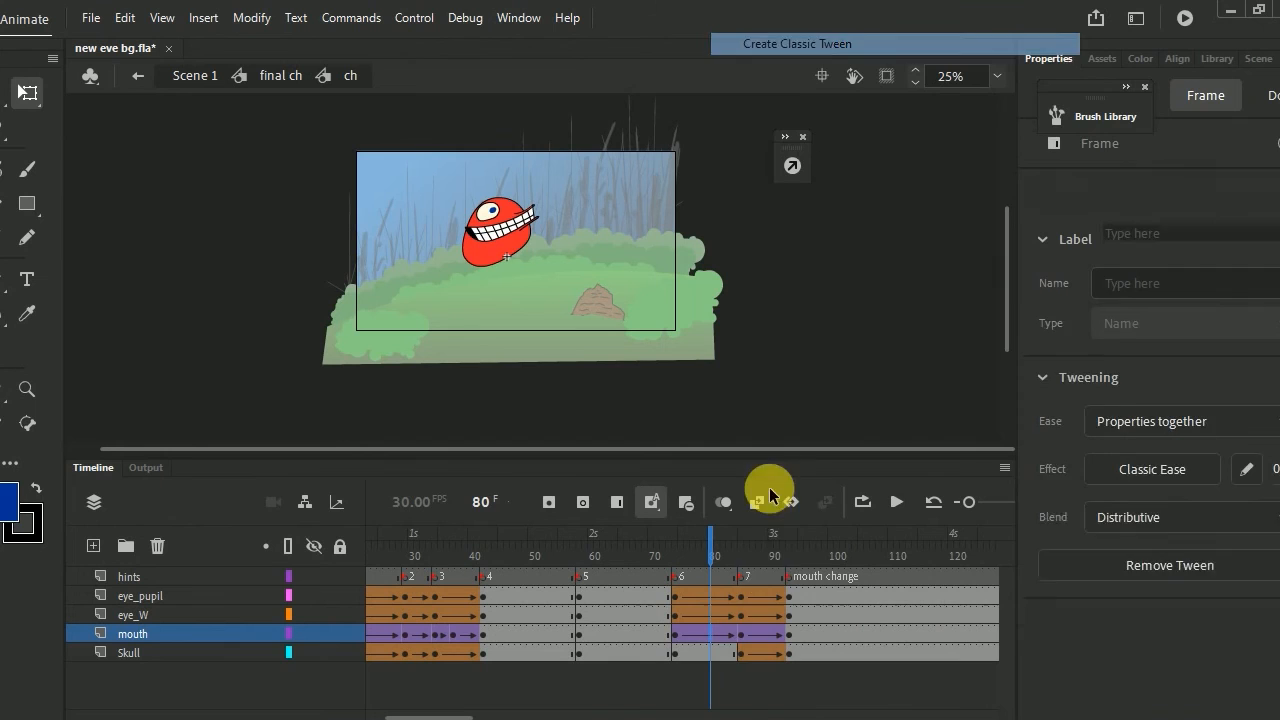
pyautogui.rightClick(705, 654)
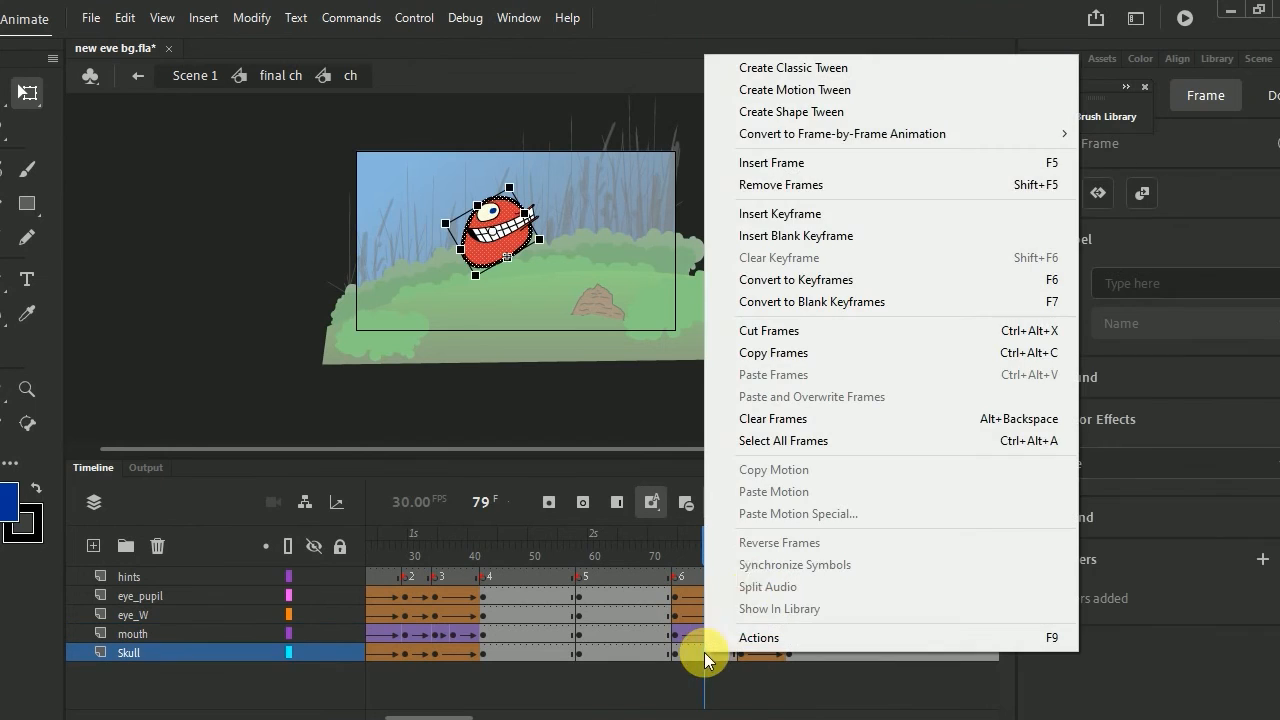
pyautogui.click(826, 112)
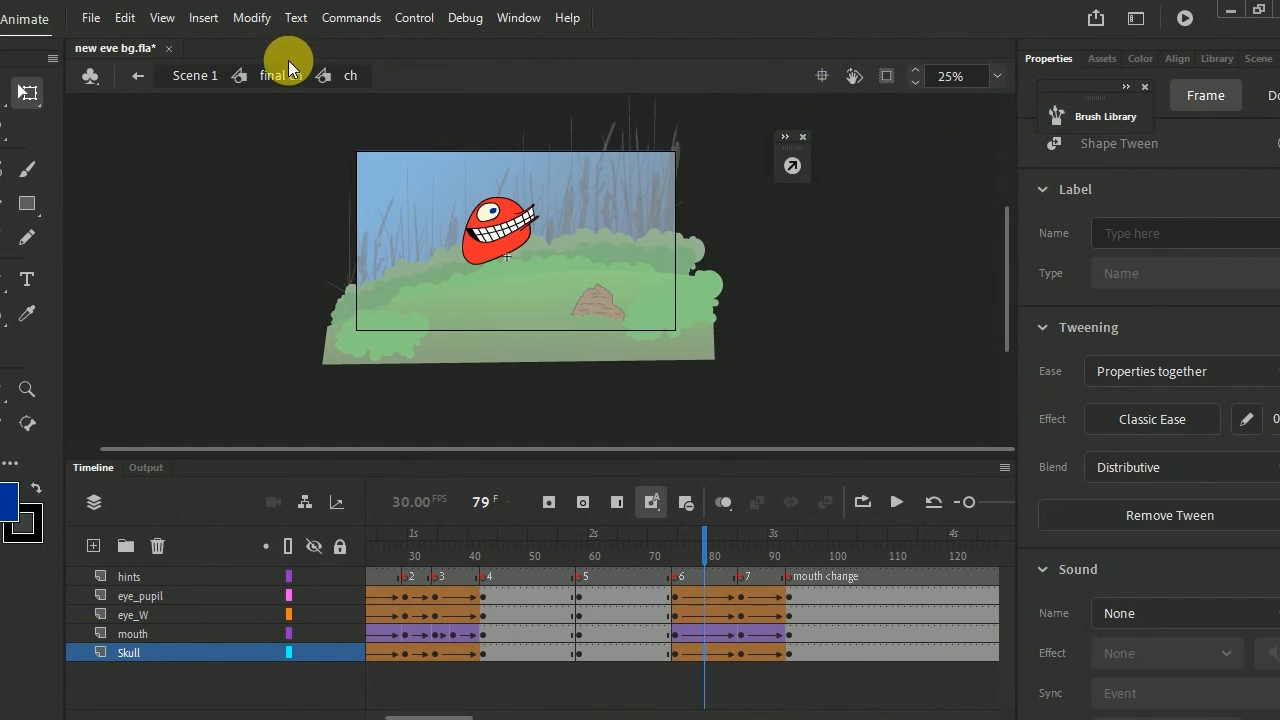
# Go to frame 93 in final ch and, inside ch, open the mouth symbol m for editing.
pyautogui.click(284, 75)
pyautogui.moveTo(680, 556); pyautogui.dragTo(729, 616)
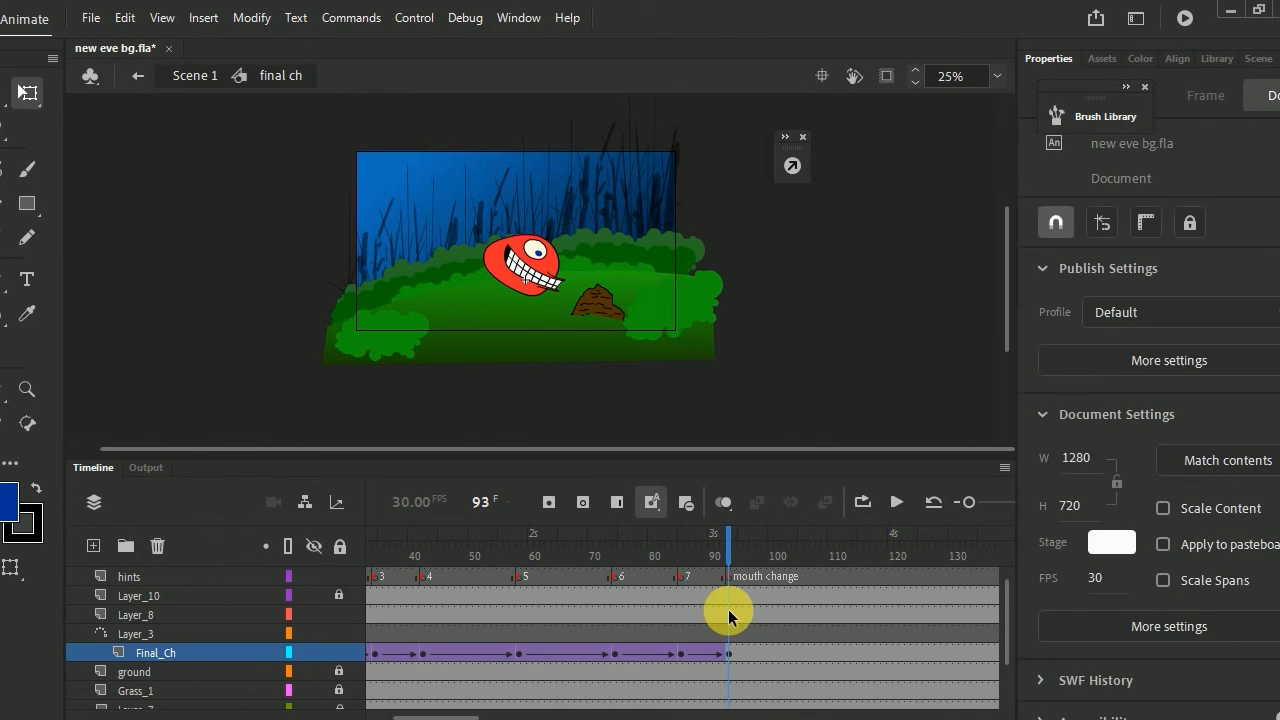
pyautogui.click(680, 636)
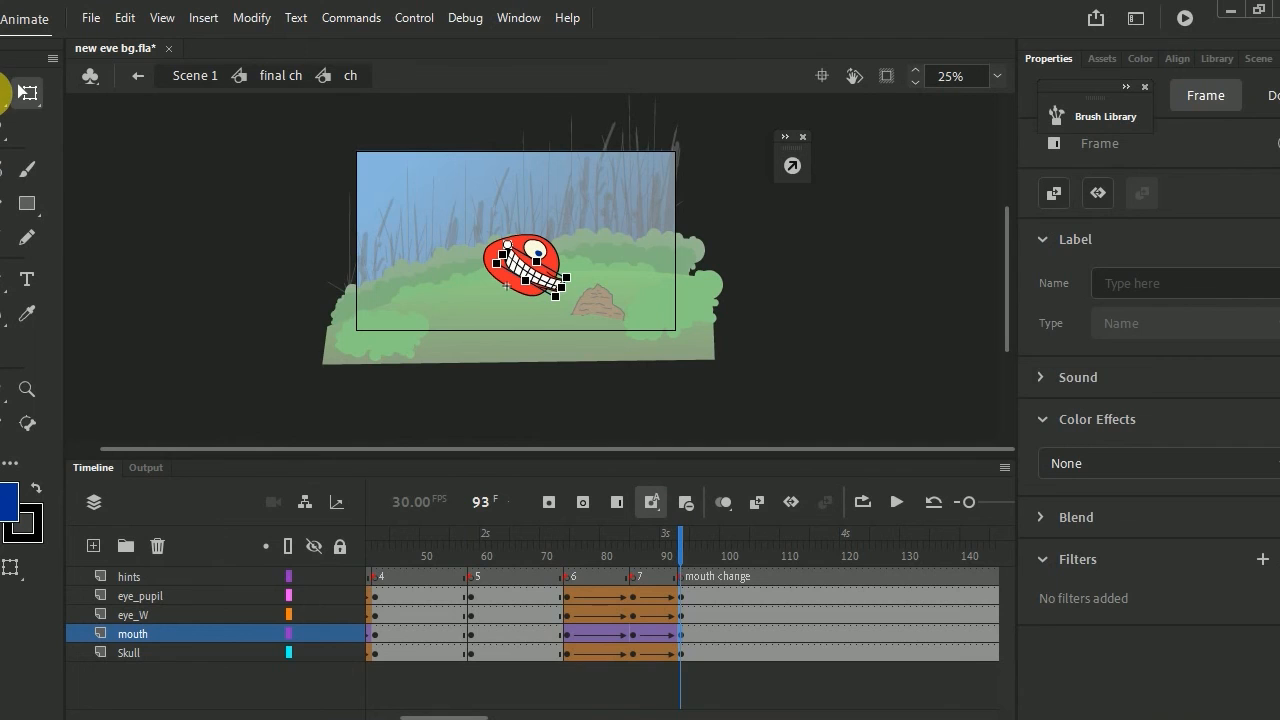
pyautogui.click(3, 93)
pyautogui.doubleClick(526, 276)
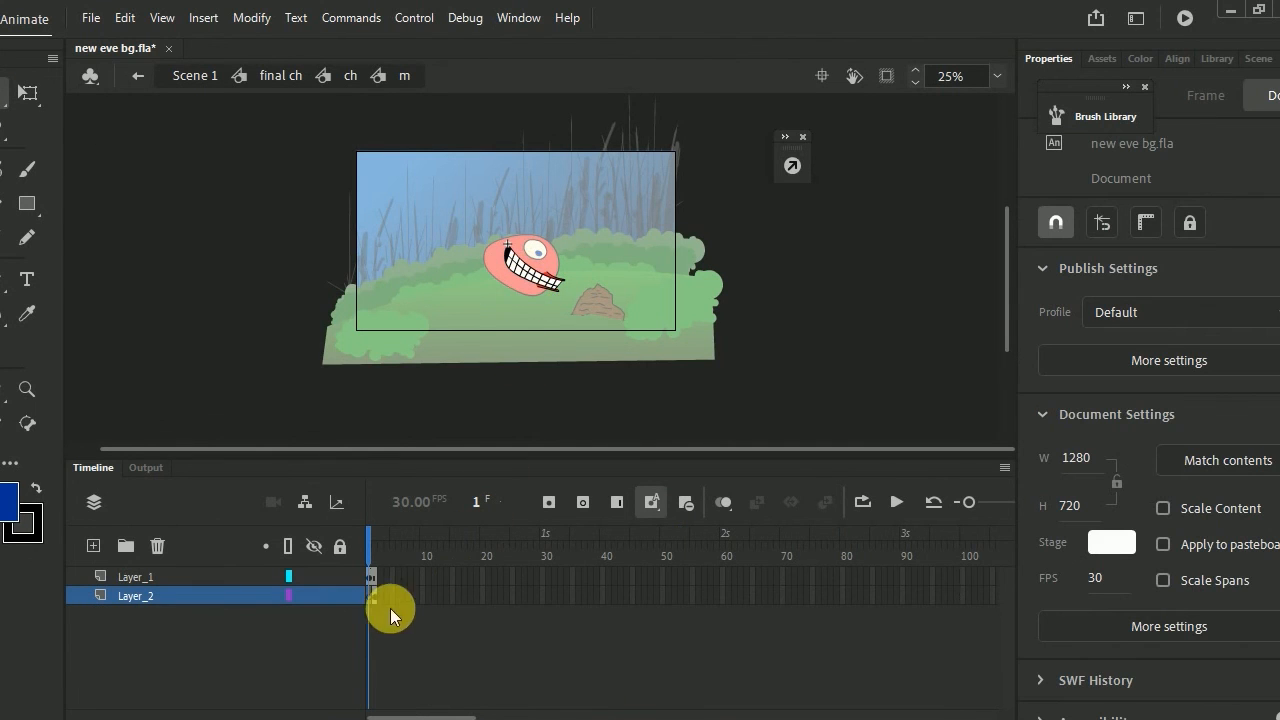
pyautogui.moveTo(968, 502); pyautogui.dragTo(991, 508)
pyautogui.click(405, 575)
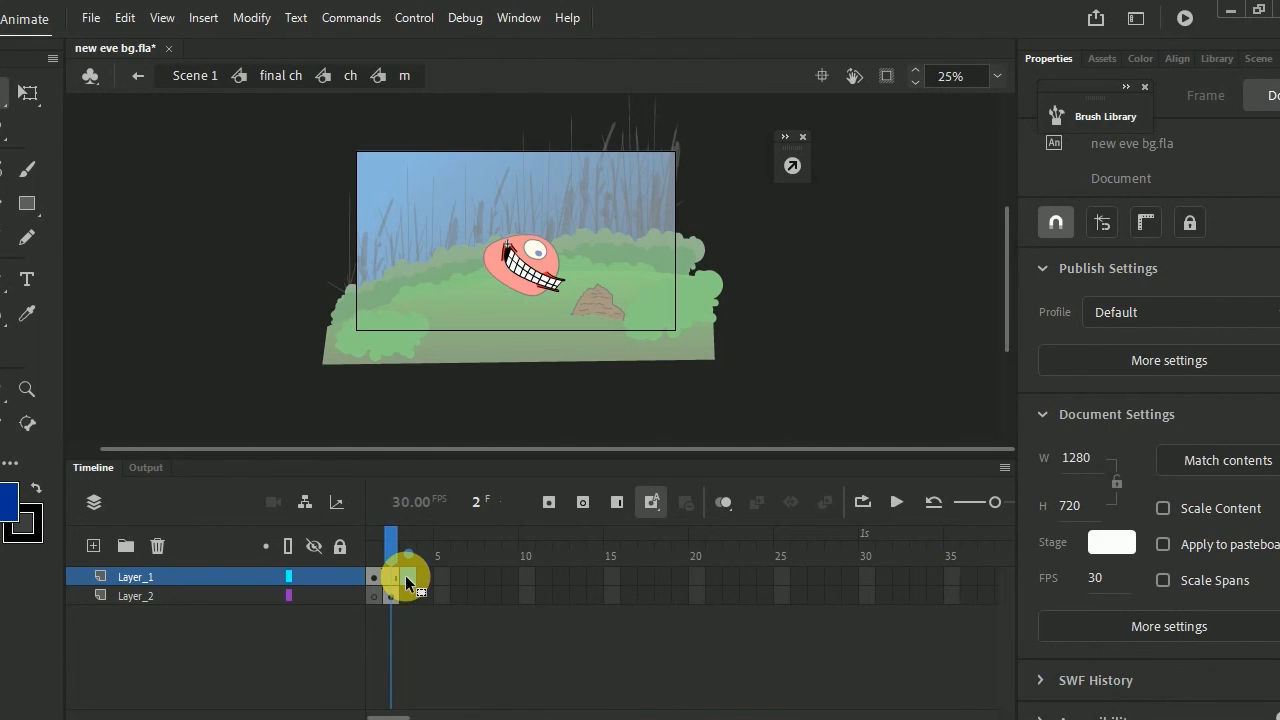
pyautogui.click(409, 597)
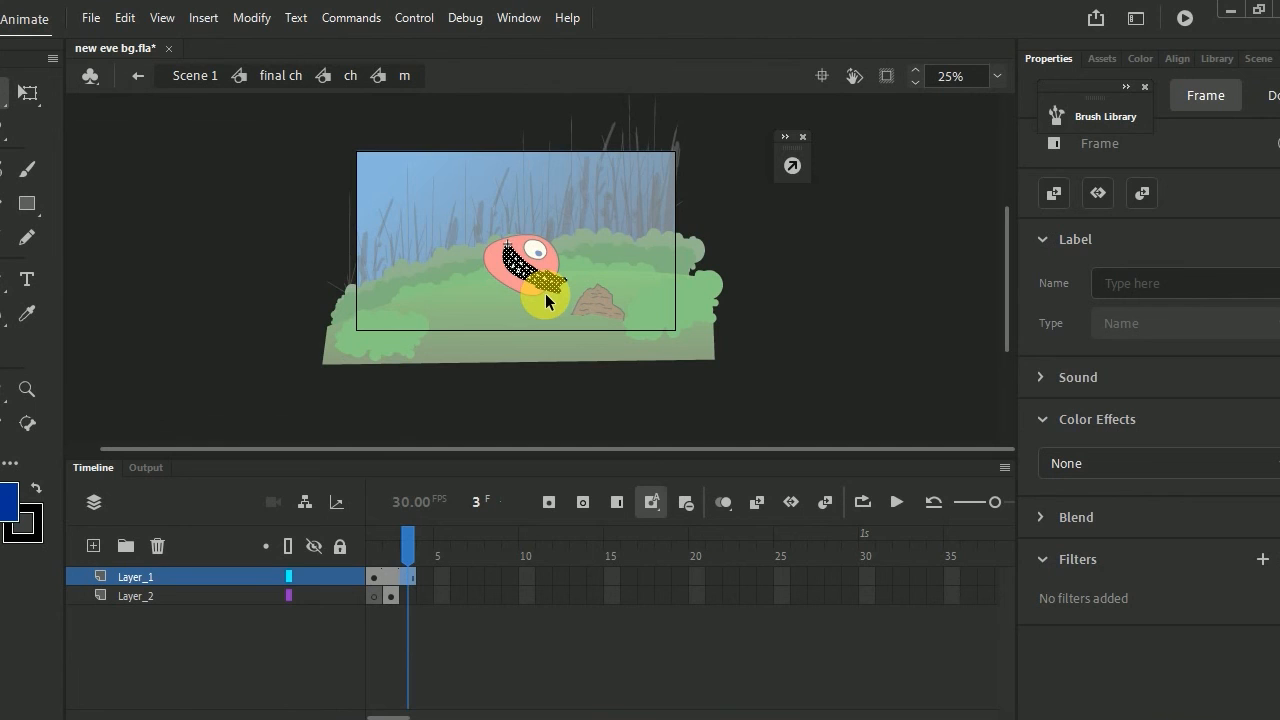
pyautogui.hotkey('ctrl', '=')
pyautogui.rightClick(409, 576)
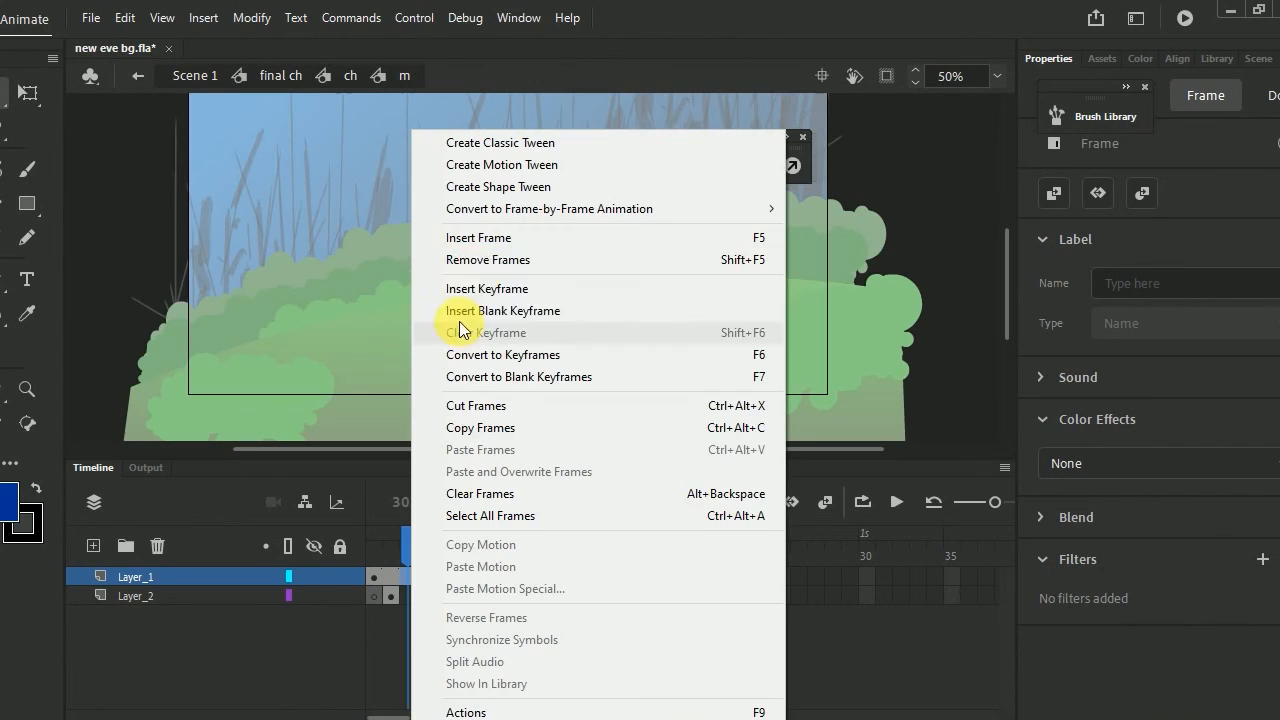
pyautogui.click(457, 257)
# Insert a keyframe at frame 3 of Layer_2 in m and delete its copied mouth artwork.
pyautogui.click(408, 597)
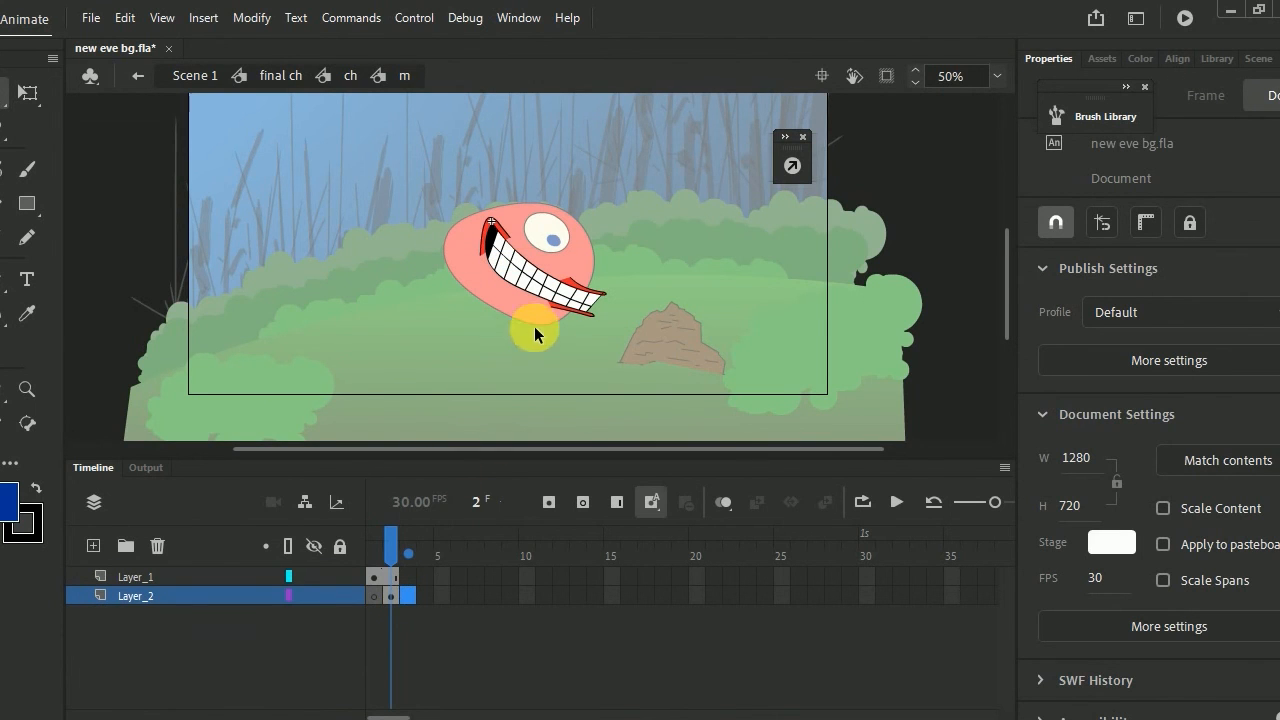
pyautogui.click(410, 593)
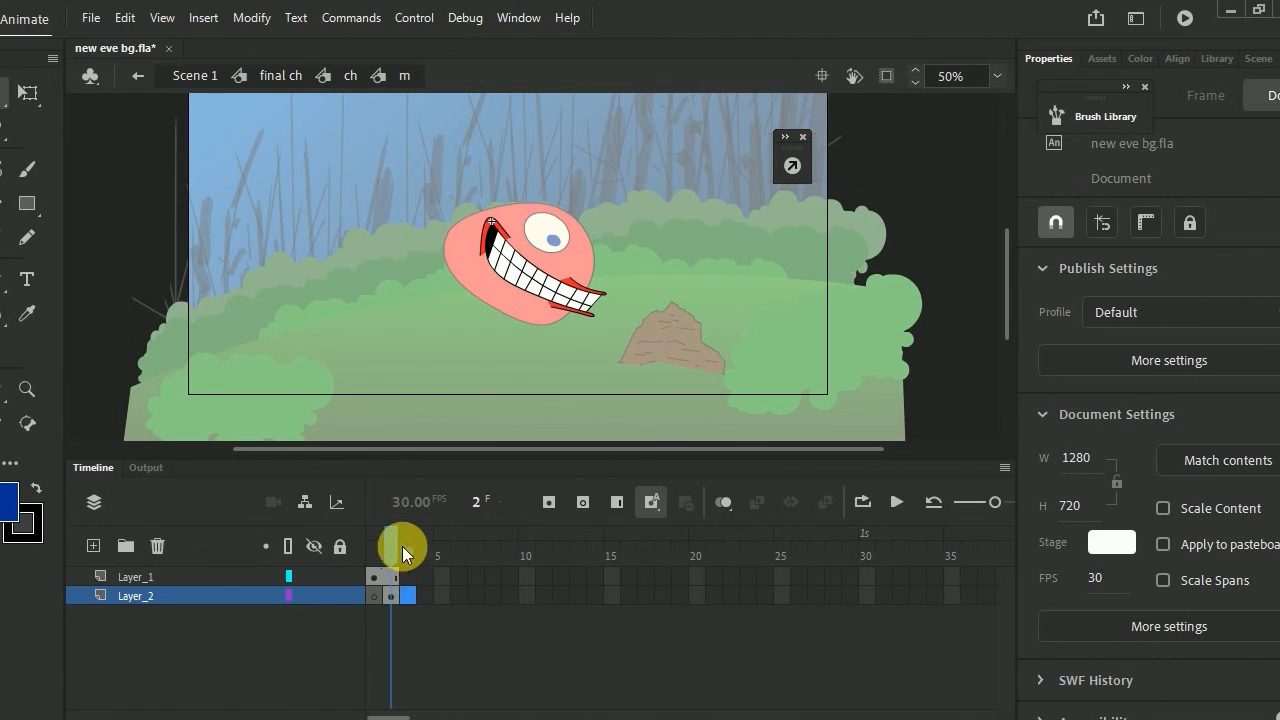
pyautogui.click(409, 598)
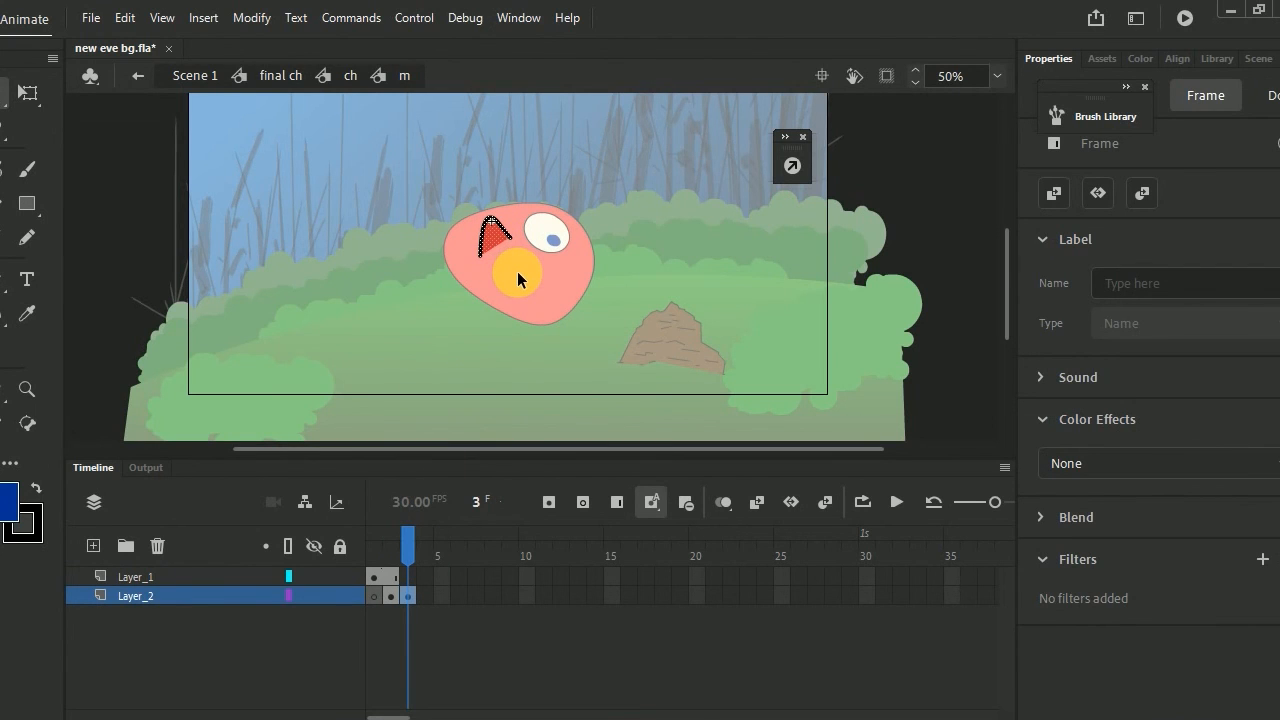
pyautogui.press('Delete')
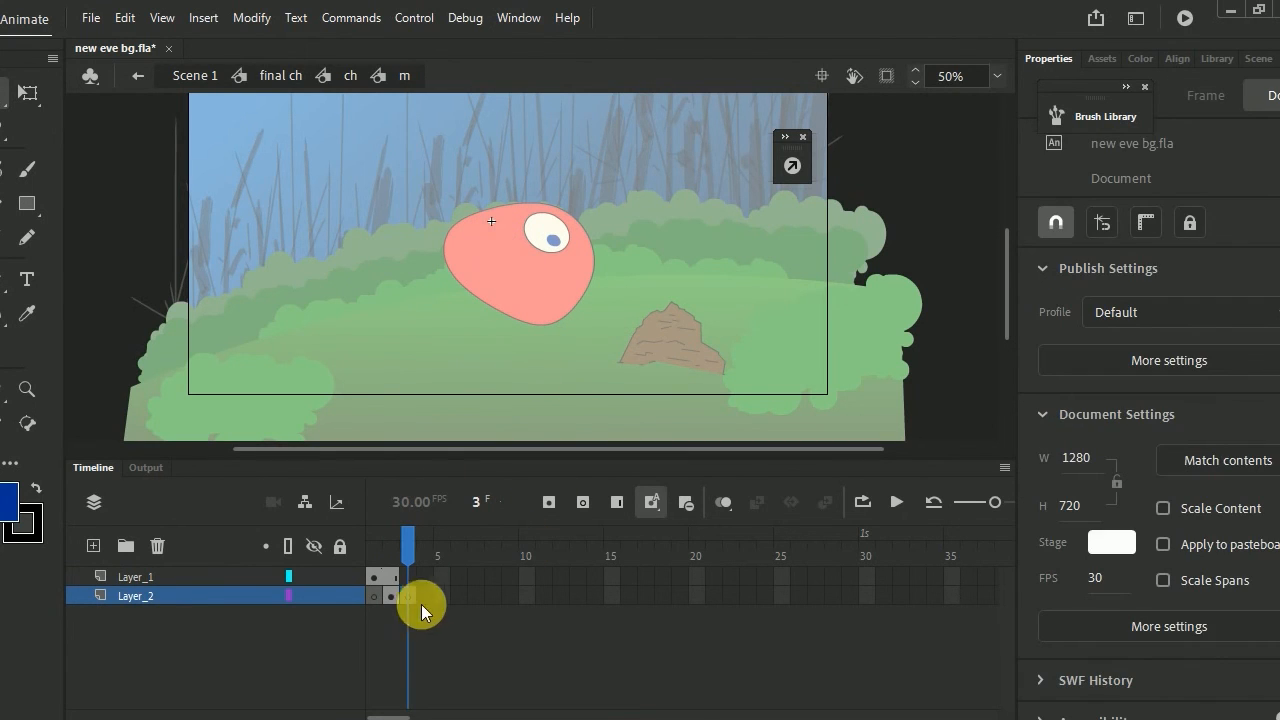
pyautogui.click(408, 598)
# Using the Line tool, outline a protruding snout over the face's lower front with two parallel slanted sides and a notched tip.
pyautogui.click(3, 243)
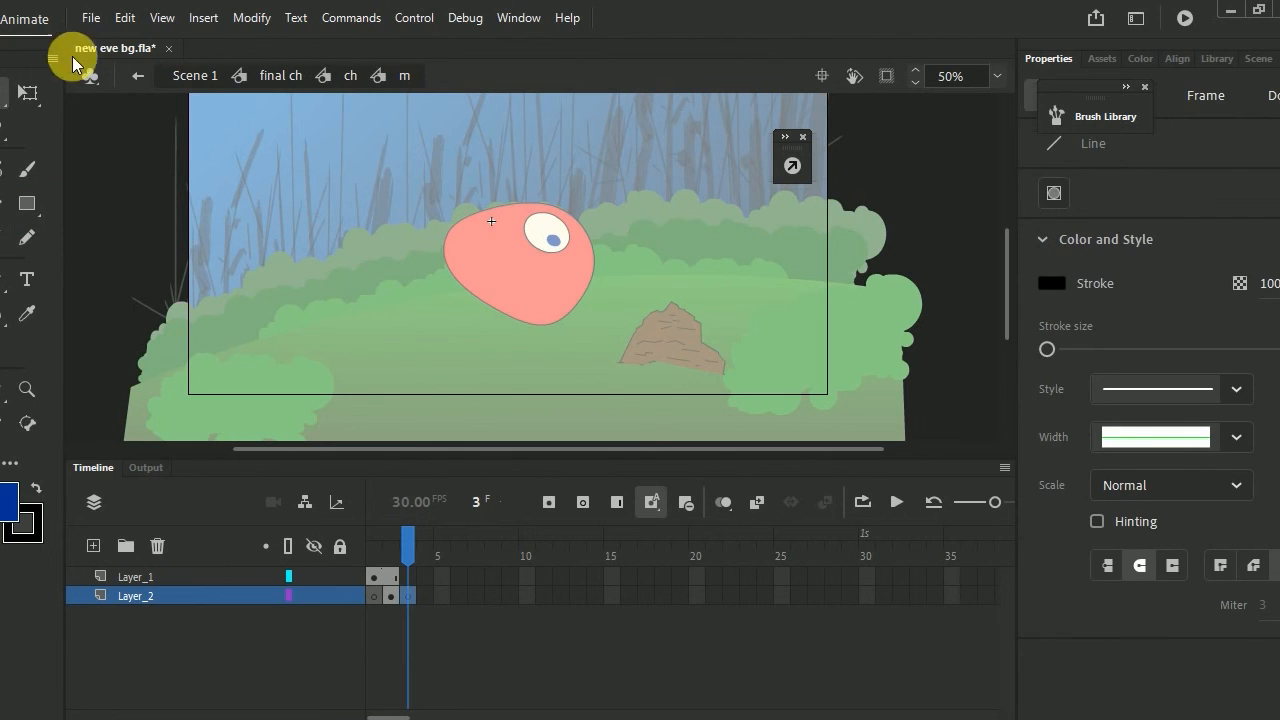
pyautogui.click(164, 27)
pyautogui.moveTo(352, 242)
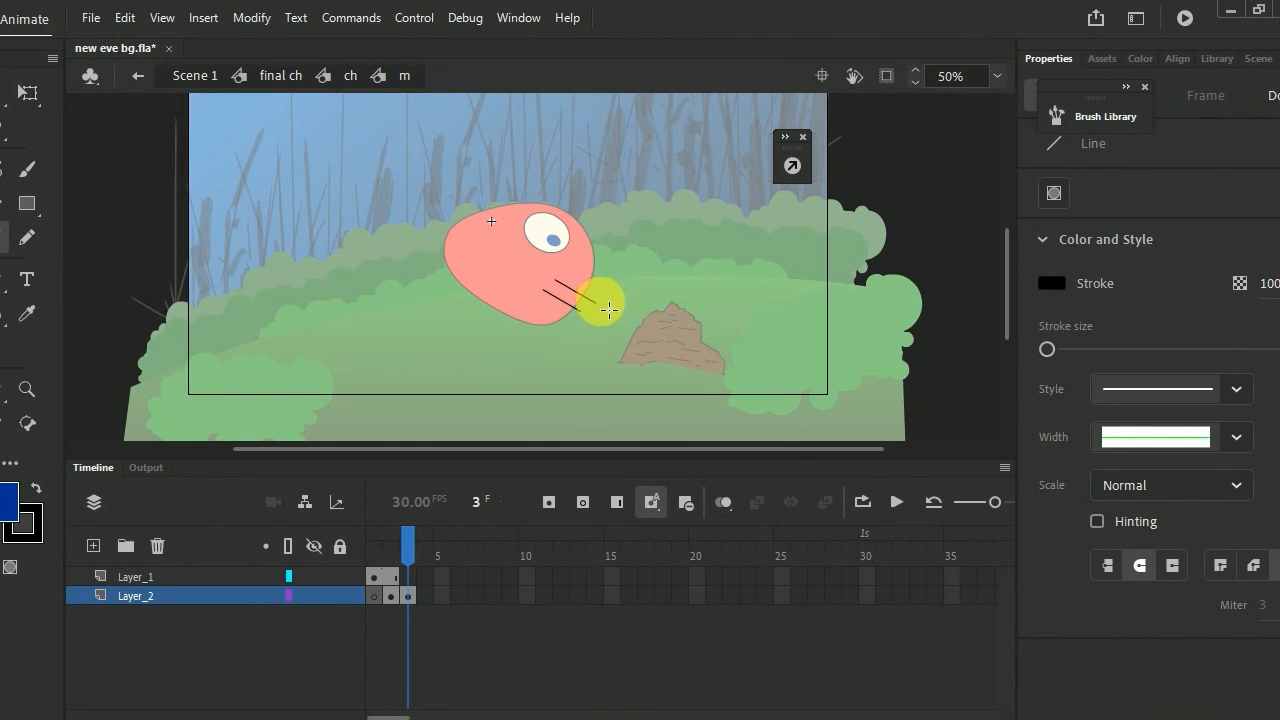
pyautogui.hotkey('ctrl', '=')
pyautogui.hotkey('ctrl', '=')
pyautogui.moveTo(560, 211); pyautogui.dragTo(328, 56)
pyautogui.moveTo(657, 226); pyautogui.dragTo(605, 226)
pyautogui.moveTo(605, 226); pyautogui.dragTo(596, 257)
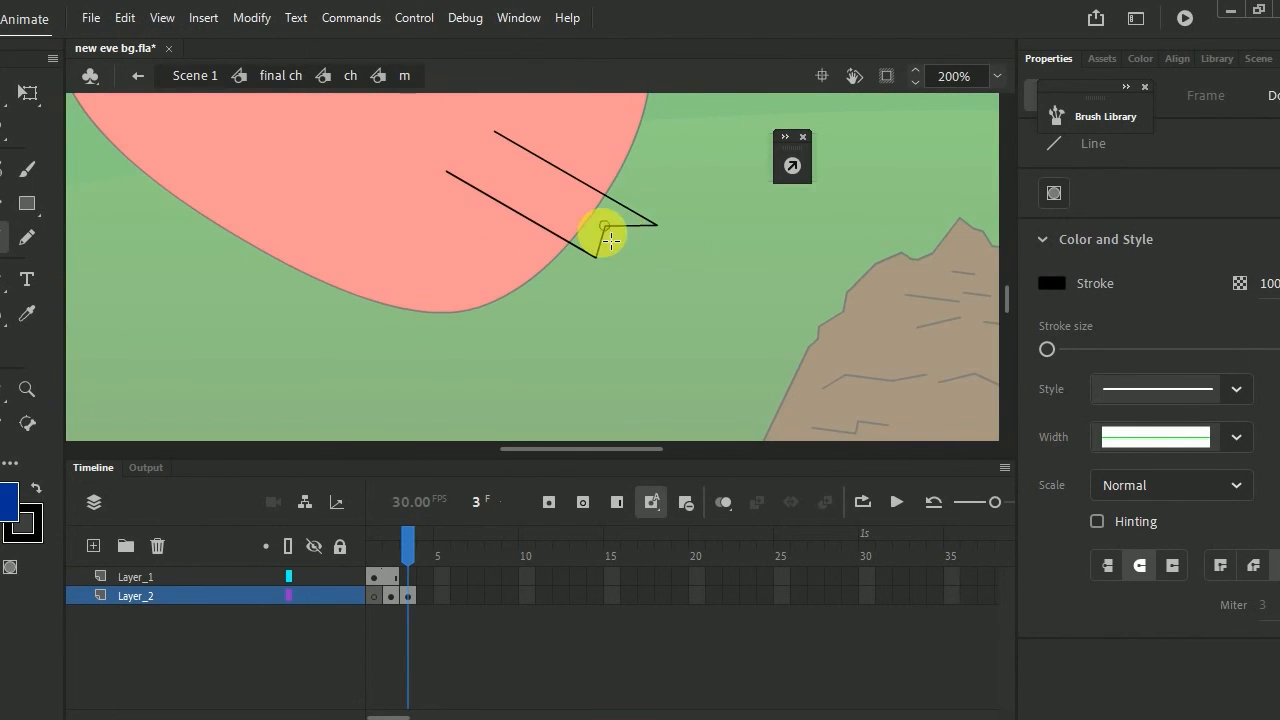
# Extend the open ends of the snout outline and bend its sides and notched tip into curved lips.
pyautogui.press('v')
pyautogui.moveTo(446, 171); pyautogui.dragTo(416, 201)
pyautogui.moveTo(491, 131); pyautogui.dragTo(510, 115)
pyautogui.moveTo(432, 187); pyautogui.dragTo(443, 289)
pyautogui.moveTo(597, 266); pyautogui.dragTo(656, 333)
pyautogui.click(643, 333)
pyautogui.moveTo(440, 289); pyautogui.dragTo(470, 289)
pyautogui.moveTo(618, 362); pyautogui.dragTo(622, 368)
pyautogui.moveTo(655, 333); pyautogui.dragTo(659, 338)
# Draw a small rectangle inside the snout tip as the base of the mouth opening.
pyautogui.press('n')
pyautogui.press('r')
pyautogui.moveTo(593, 315); pyautogui.dragTo(627, 341)
pyautogui.press('v')
pyautogui.hotkey('ctrl', 'z')
pyautogui.press('r')
pyautogui.press('v')
# Reshape the small rectangle into a rounded, notched mouth opening about 23 by 23 with a white fill.
pyautogui.hotkey('ctrl', '=')
pyautogui.hotkey('ctrl', '=')
pyautogui.moveTo(709, 358); pyautogui.dragTo(431, 130)
pyautogui.moveTo(611, 223); pyautogui.dragTo(630, 229)
pyautogui.moveTo(554, 306); pyautogui.dragTo(567, 323)
pyautogui.moveTo(609, 265); pyautogui.dragTo(622, 272)
pyautogui.moveTo(567, 225); pyautogui.dragTo(603, 203)
pyautogui.click(565, 262)
pyautogui.click(2, 531)
pyautogui.moveTo(429, 275); pyautogui.dragTo(670, 382)
pyautogui.moveTo(532, 197); pyautogui.dragTo(527, 282)
pyautogui.hotkey('ctrl', '-')
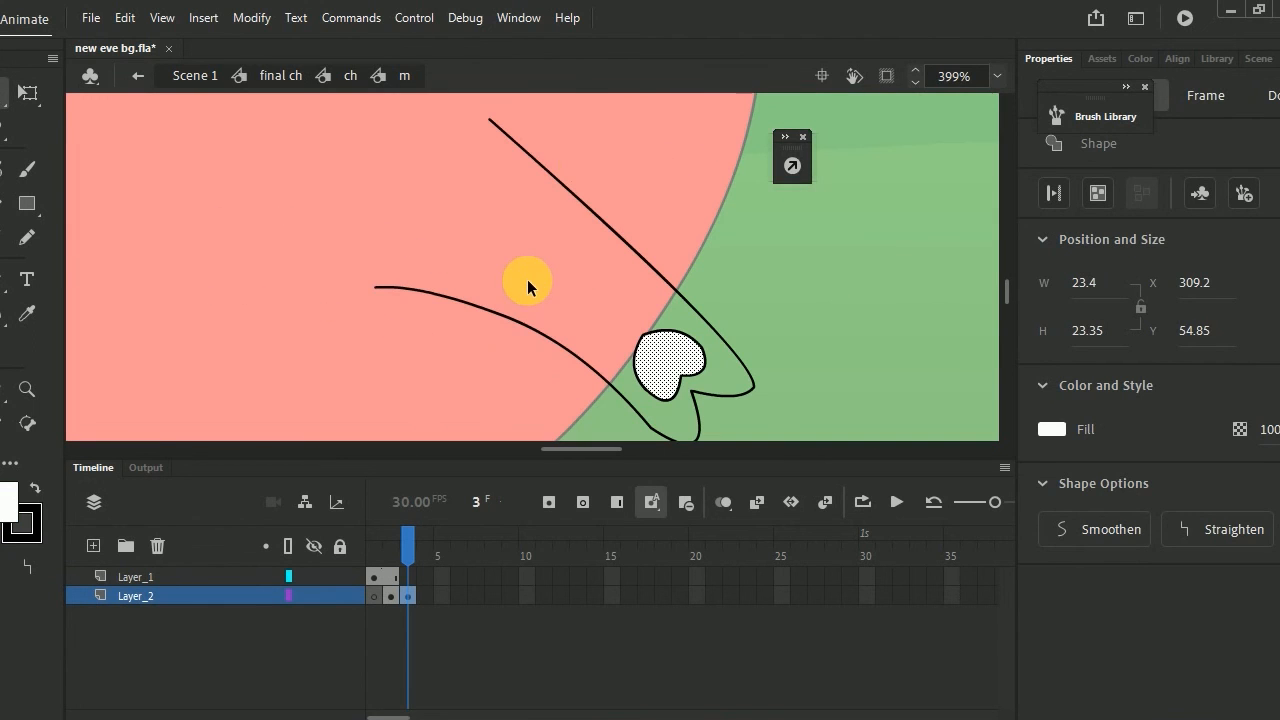
# Close the snout's open end with a straight line across both sides and fill the snout with red.
pyautogui.click(4, 253)
pyautogui.moveTo(526, 109); pyautogui.dragTo(391, 370)
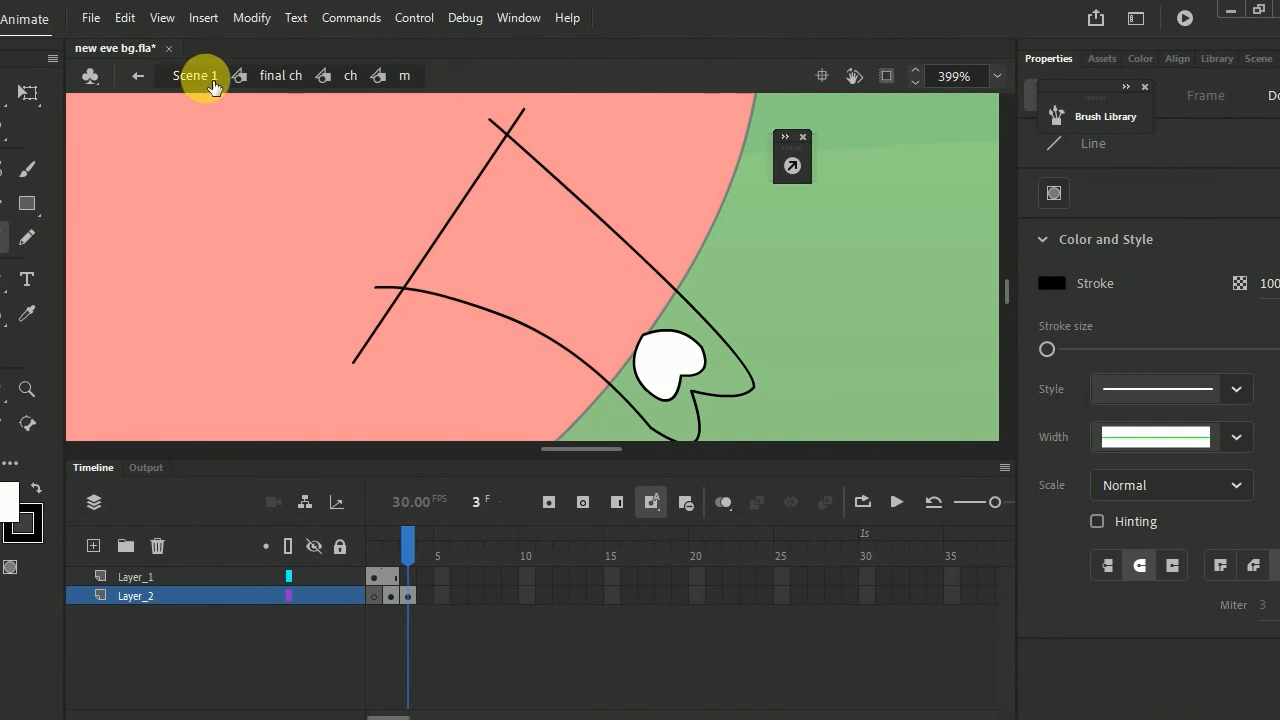
pyautogui.click(12, 310)
pyautogui.click(526, 271)
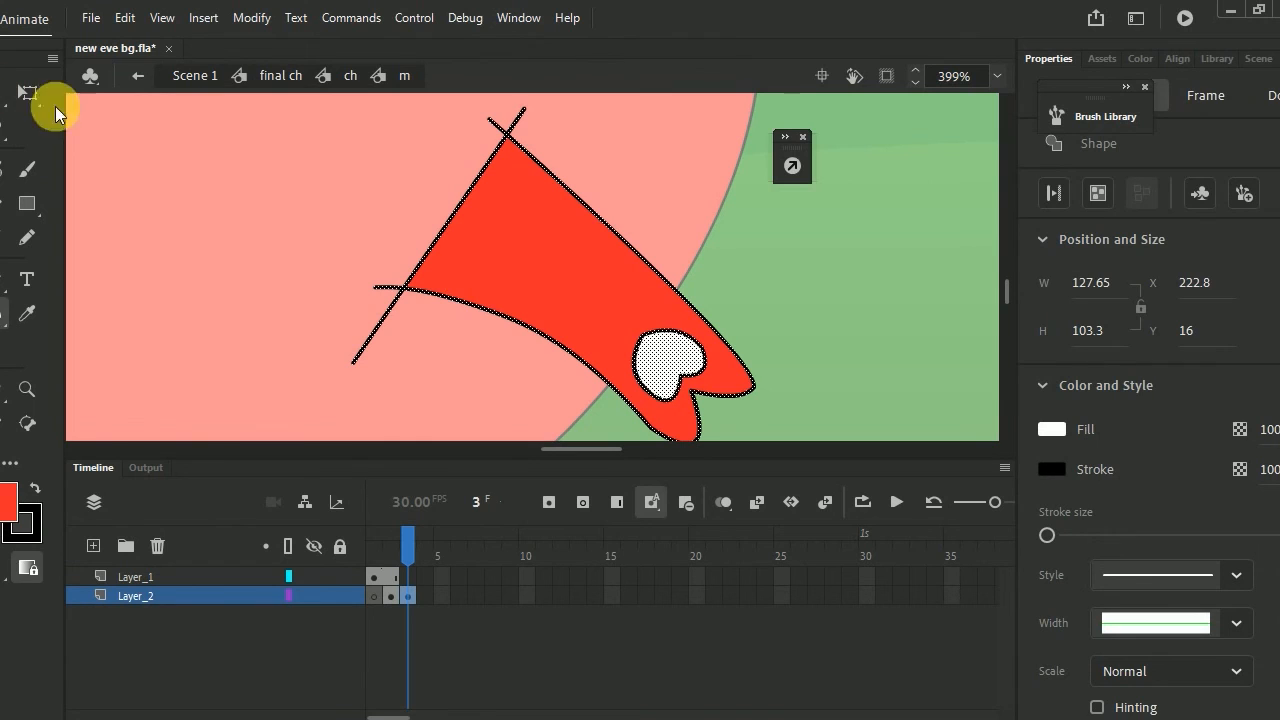
# Delete the straight closing line and the stray line ends at the snout's wide end, keeping the red fill.
pyautogui.click(425, 208)
pyautogui.doubleClick(451, 228)
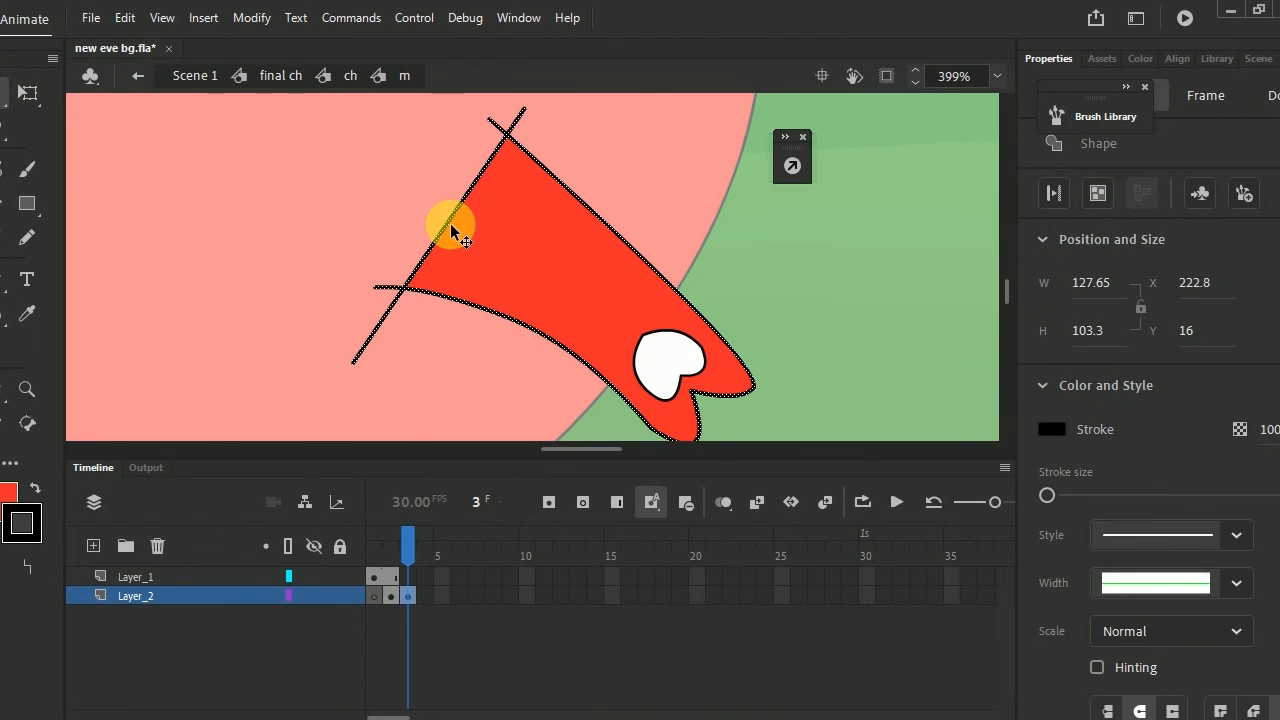
pyautogui.click(383, 265)
pyautogui.click(384, 290)
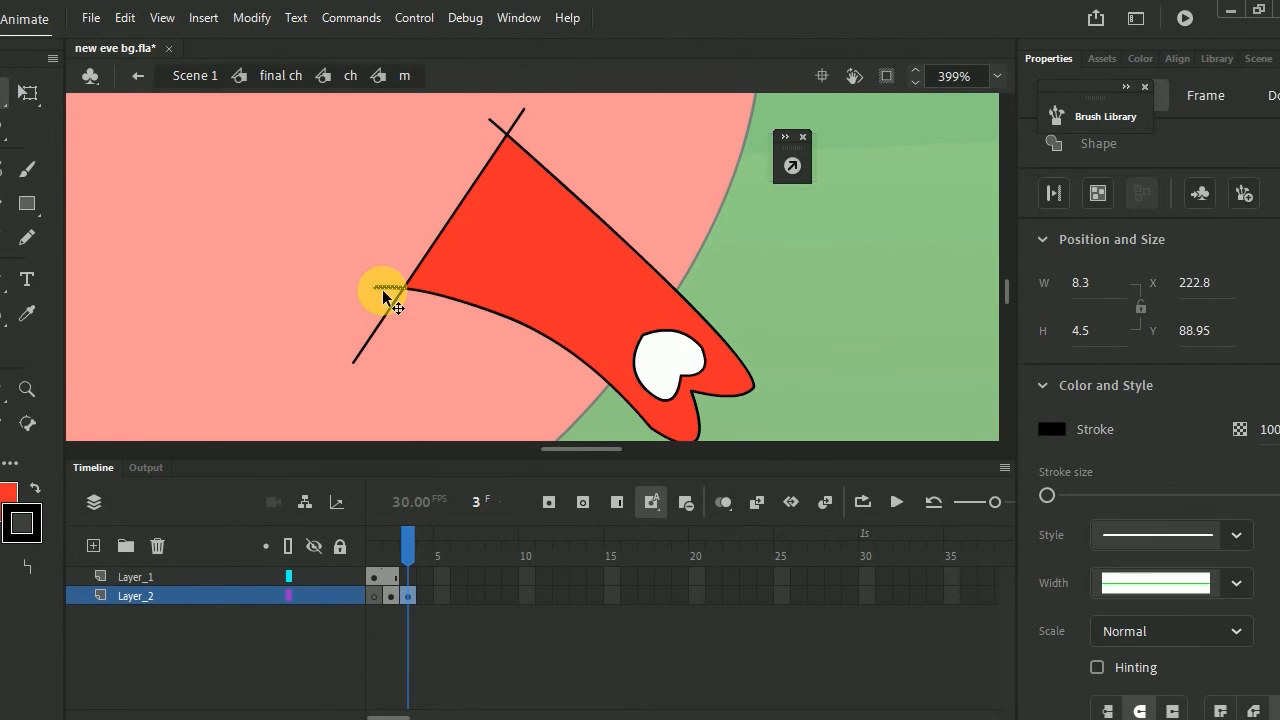
pyautogui.press('Delete')
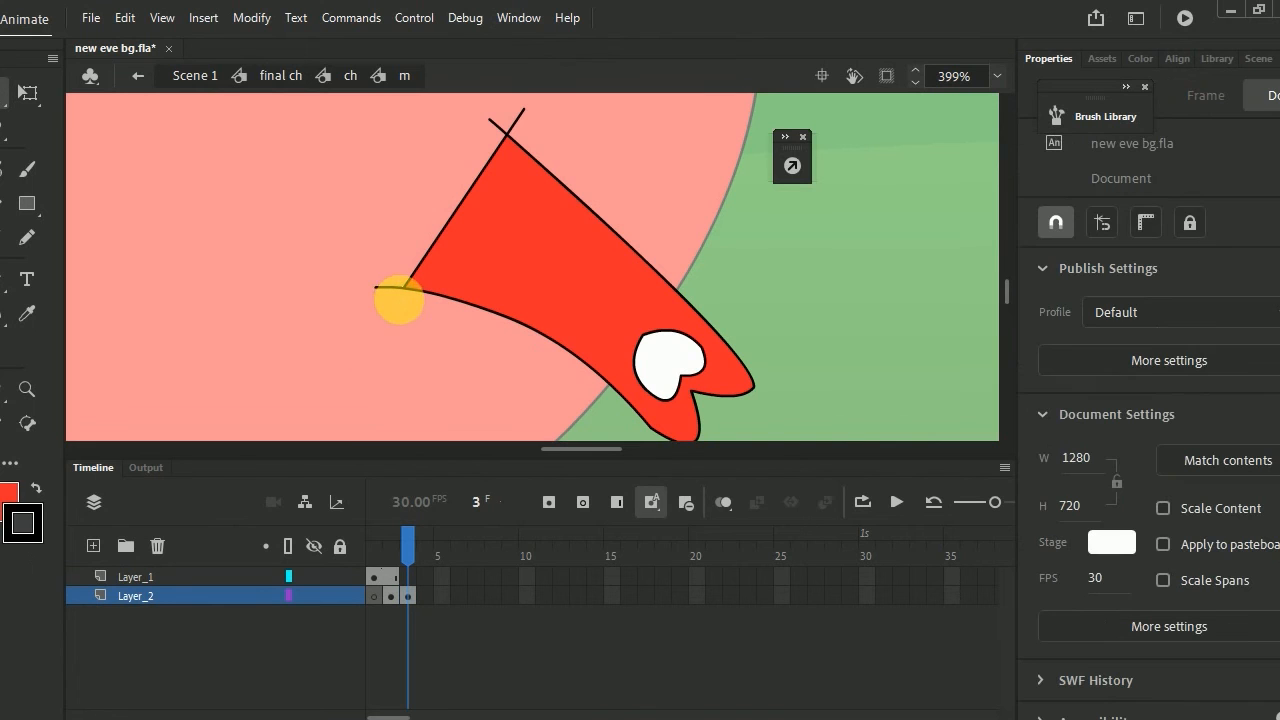
pyautogui.click(394, 289)
pyautogui.press('Delete')
pyautogui.click(412, 271)
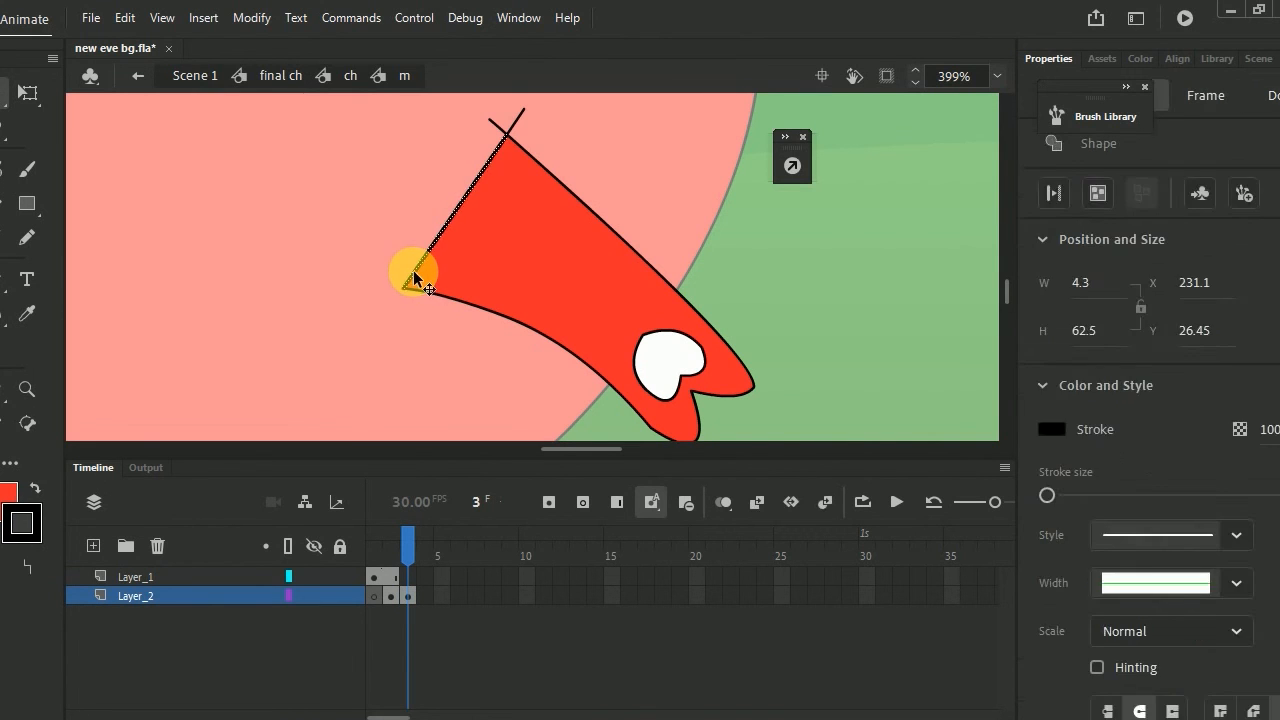
pyautogui.press('Delete')
pyautogui.click(499, 127)
pyautogui.press('Delete')
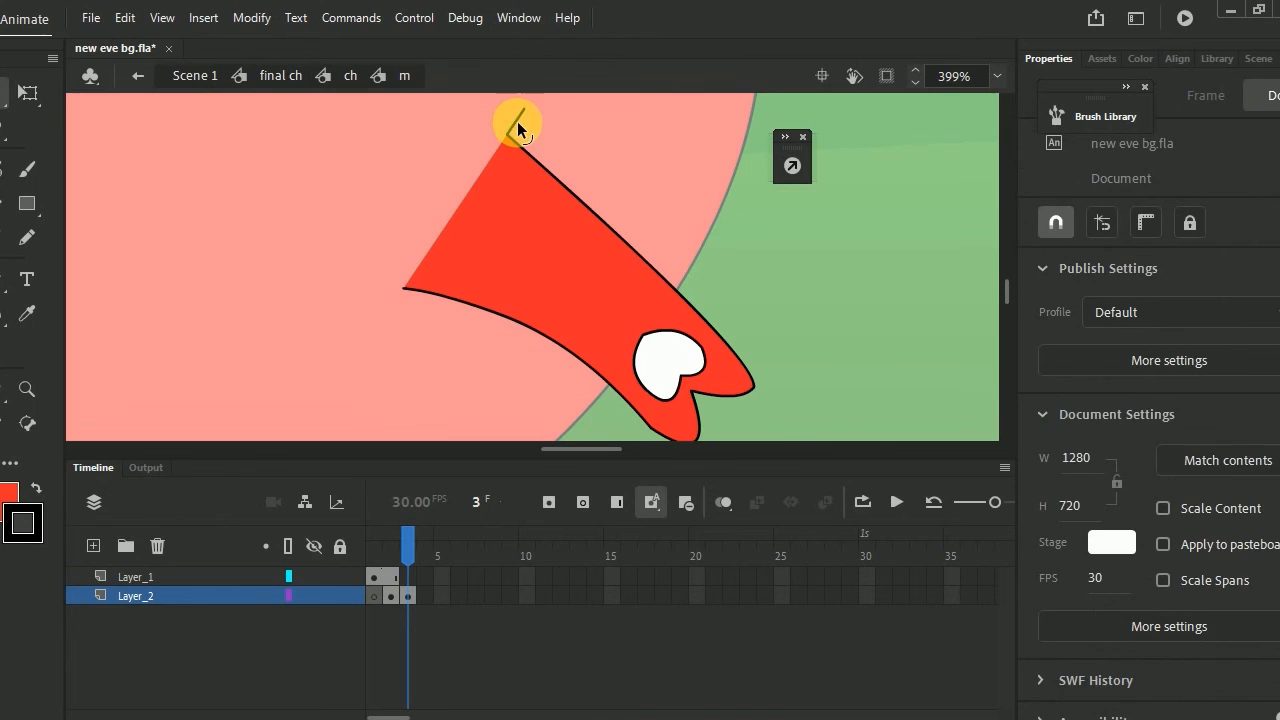
# In ch, set the mouth instance's first frame to 3 at frame 93.
pyautogui.click(472, 641)
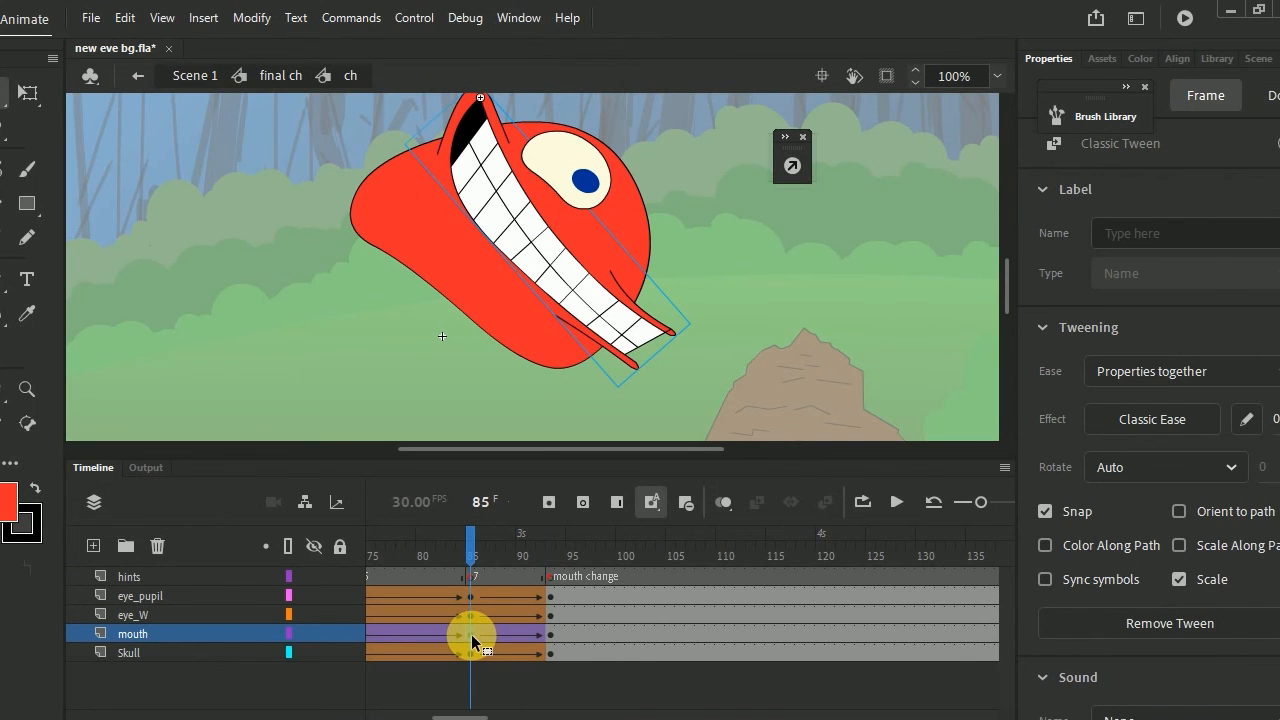
pyautogui.moveTo(472, 545); pyautogui.dragTo(556, 592)
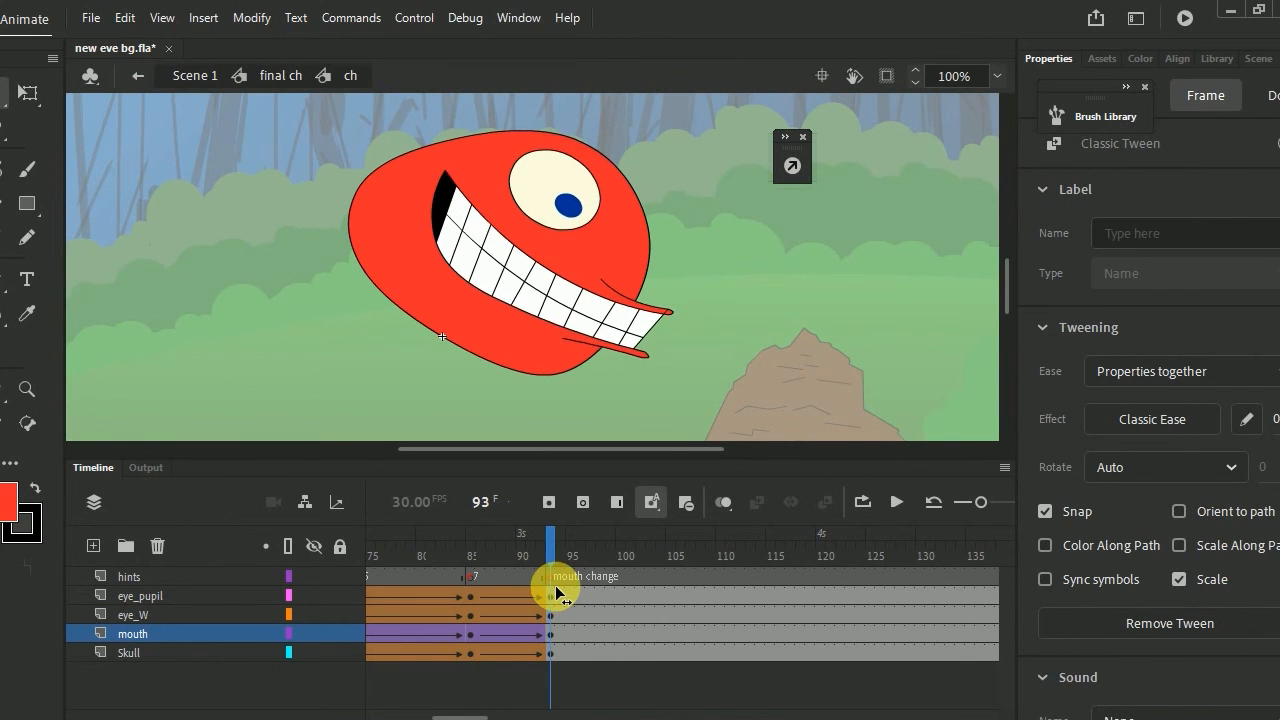
pyautogui.click(551, 636)
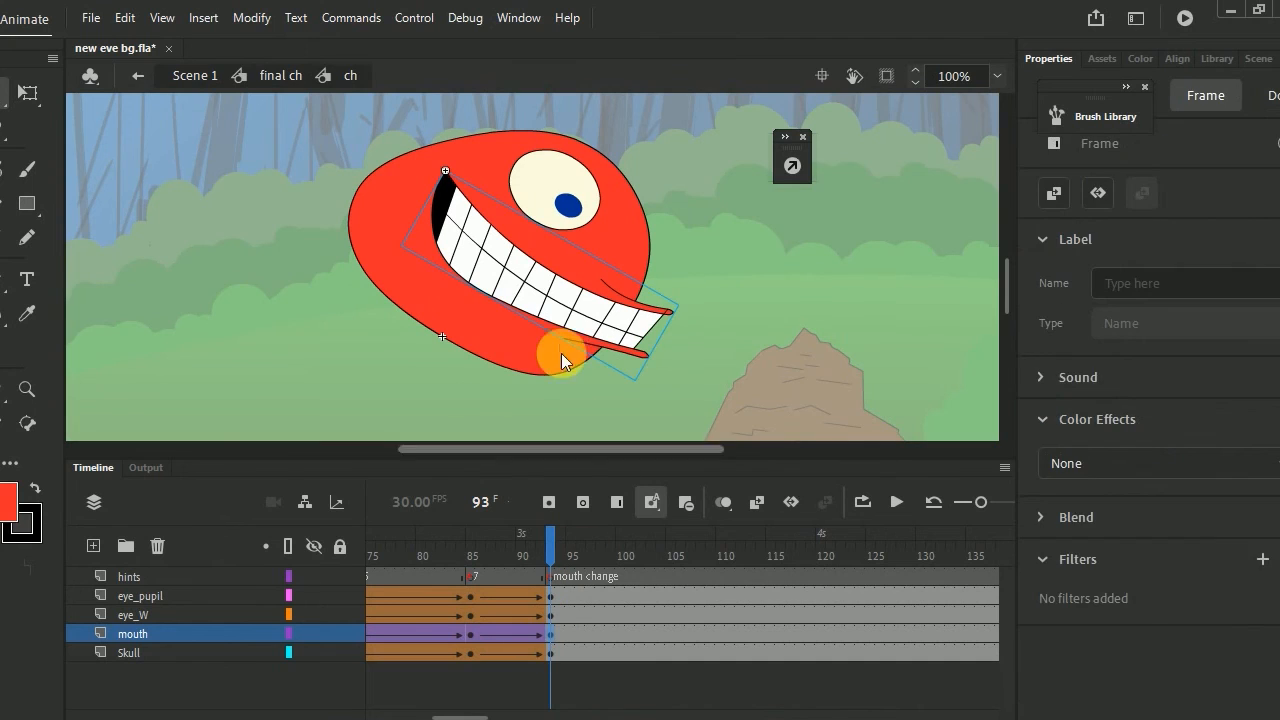
pyautogui.click(561, 302)
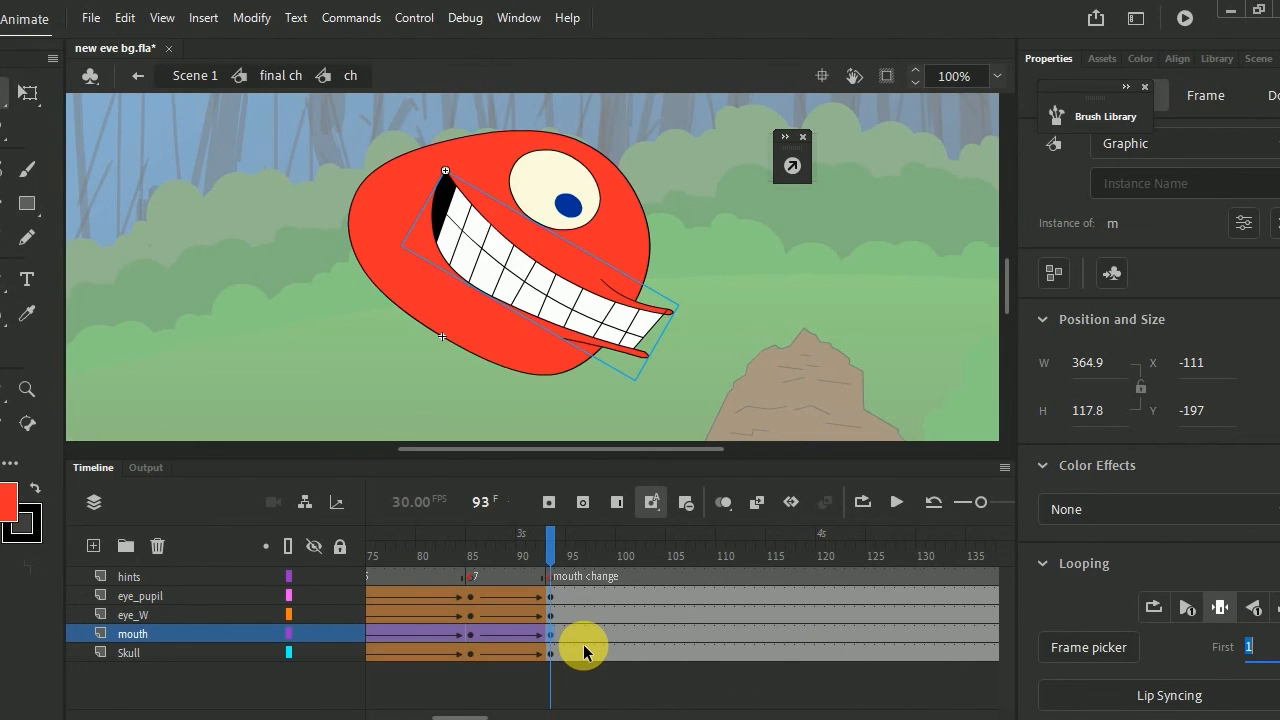
pyautogui.write('3')
pyautogui.press('Return')
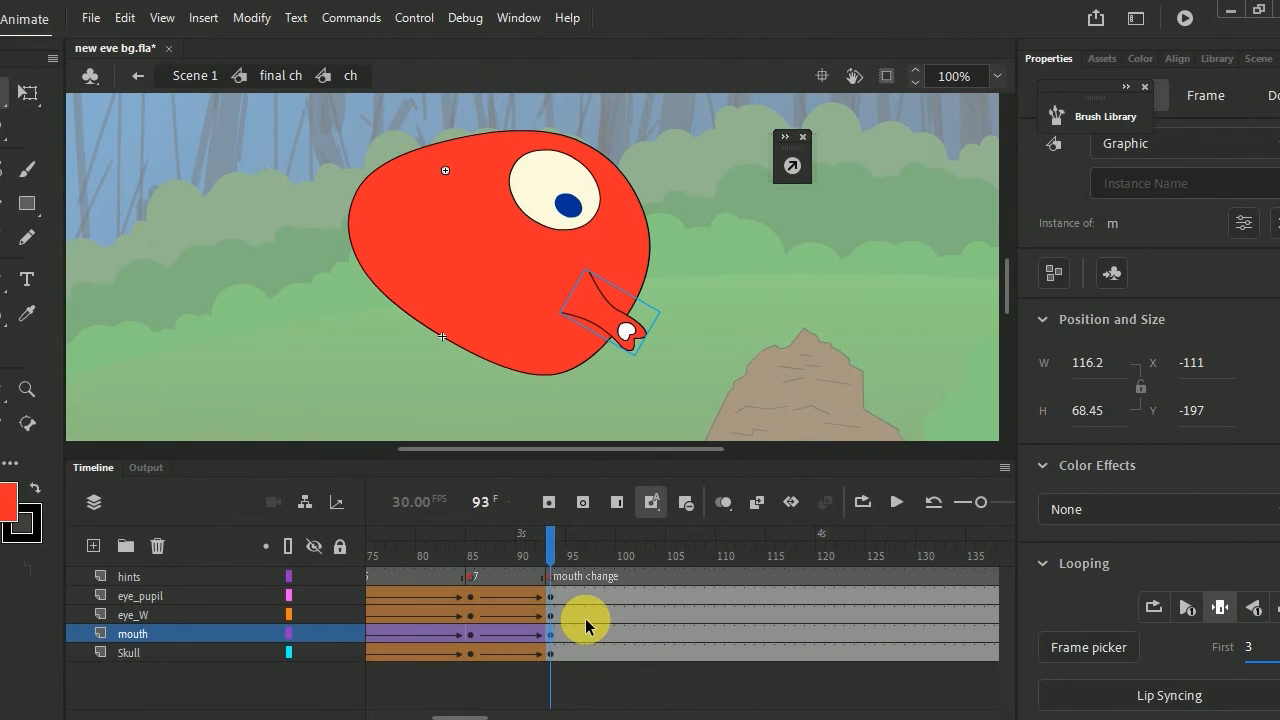
# Reopen symbol m, enlarge the whole snout on frame 3 to about 196 by 115, and return to ch.
pyautogui.moveTo(551, 537)
pyautogui.mouseDown()
pyautogui.moveTo(463, 550)
pyautogui.moveTo(566, 576)
pyautogui.moveTo(551, 586)
pyautogui.mouseUp()
pyautogui.click(552, 636)
pyautogui.doubleClick(620, 324)
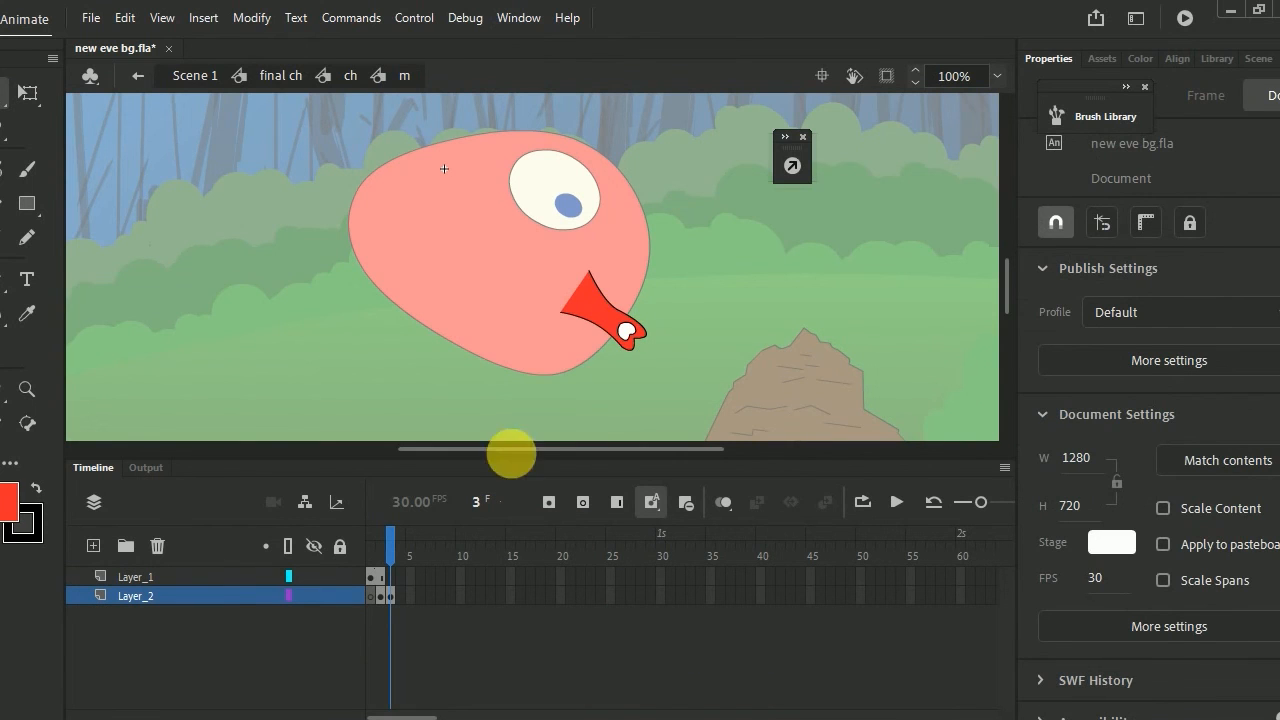
pyautogui.click(600, 314)
pyautogui.click(38, 97)
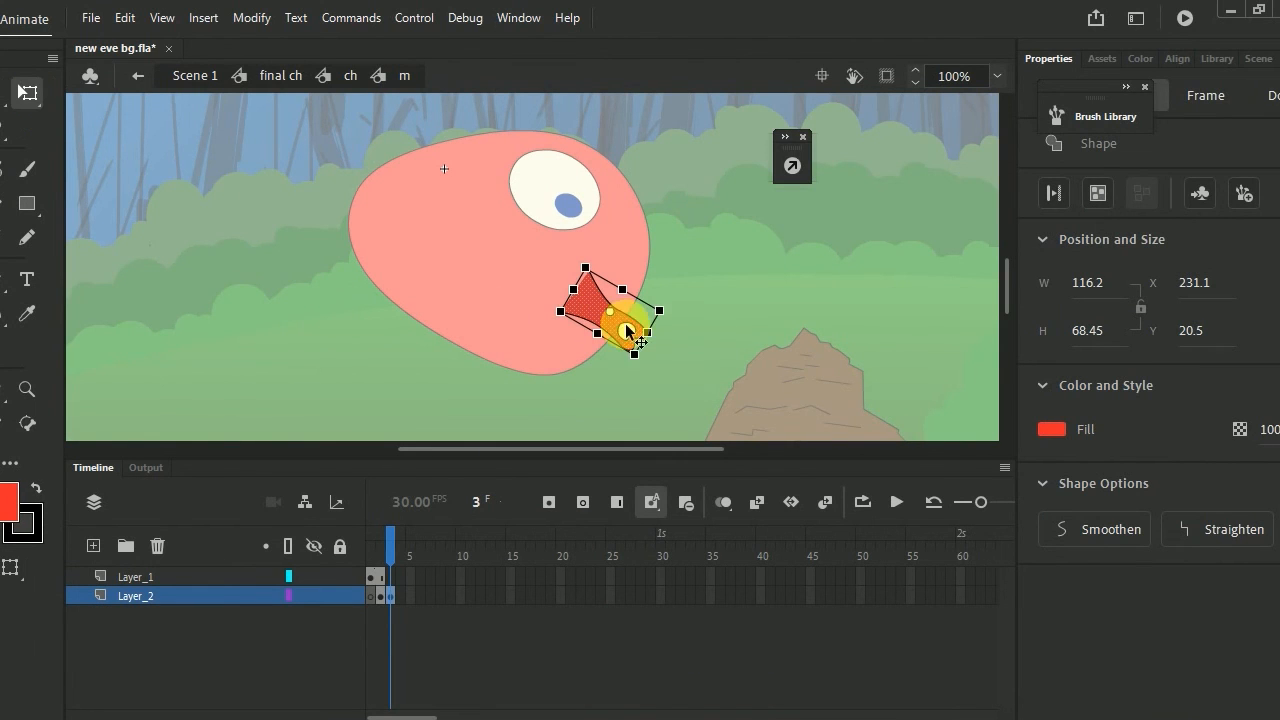
pyautogui.doubleClick(620, 333)
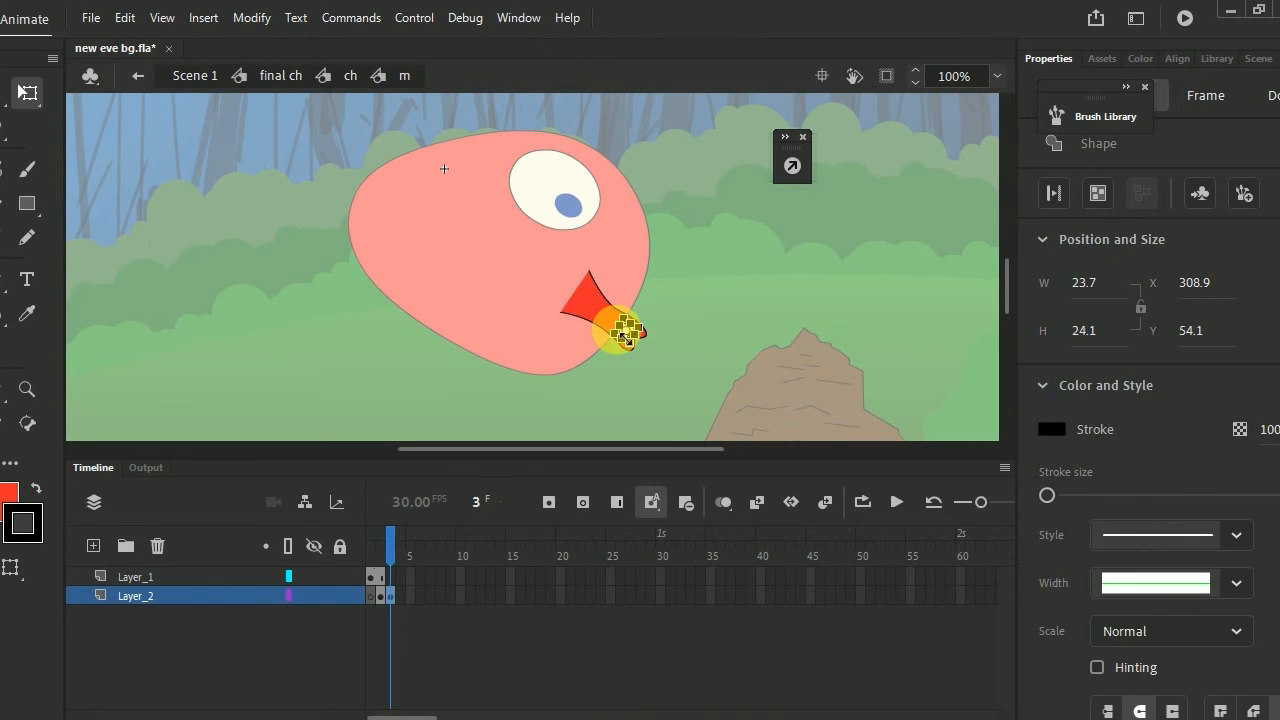
pyautogui.click(390, 595)
pyautogui.moveTo(674, 322); pyautogui.dragTo(718, 308)
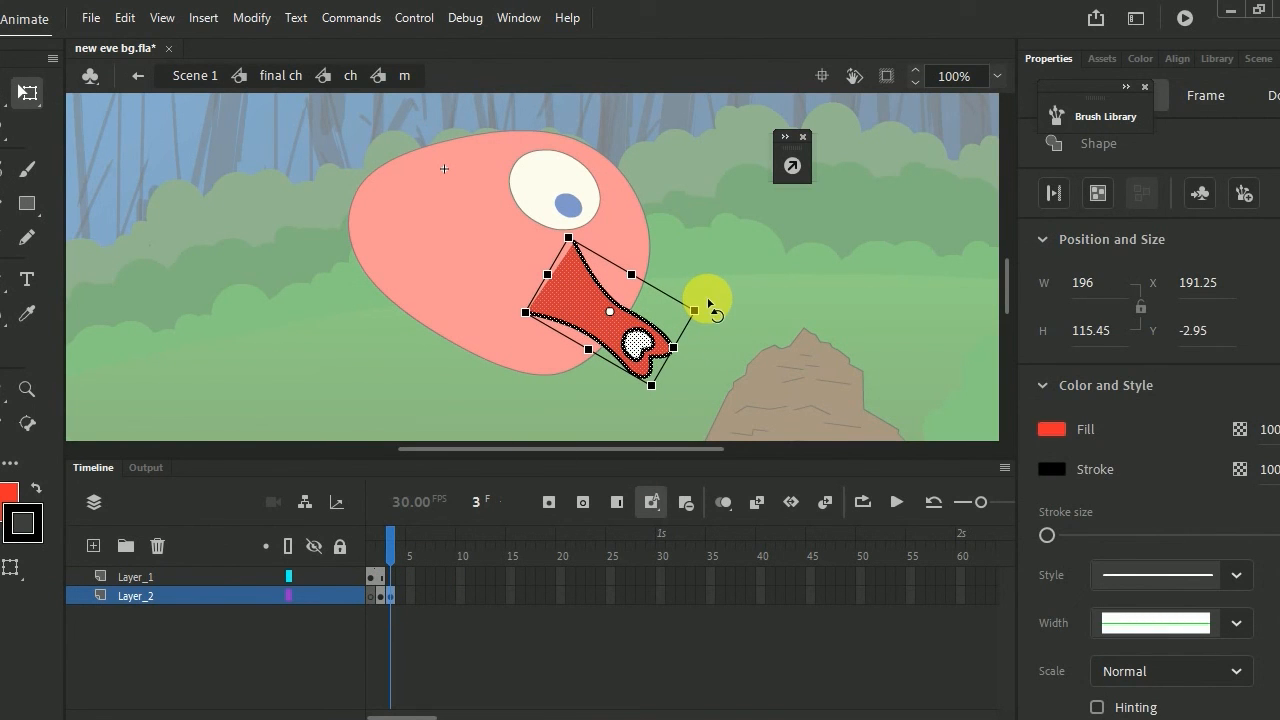
pyautogui.click(352, 75)
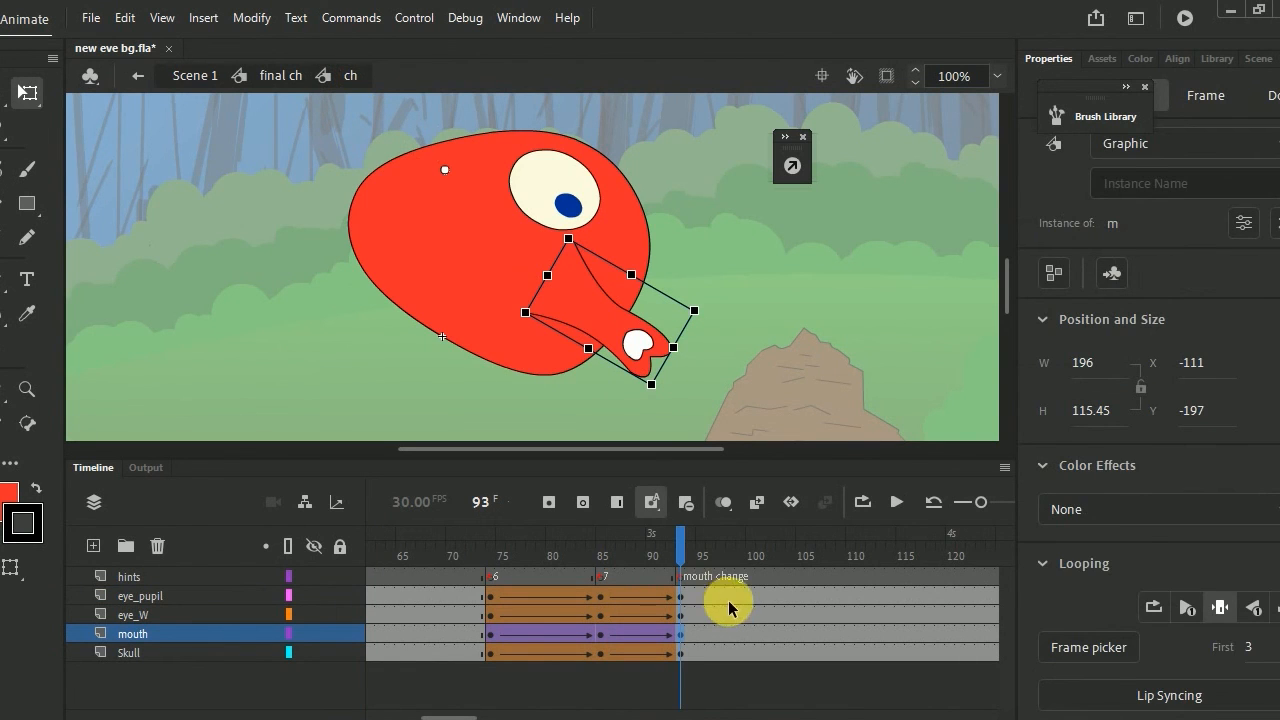
# Check the mouth change around frame 93 in ch and final ch, and test the movie.
pyautogui.moveTo(703, 578); pyautogui.dragTo(688, 612)
pyautogui.click(281, 75)
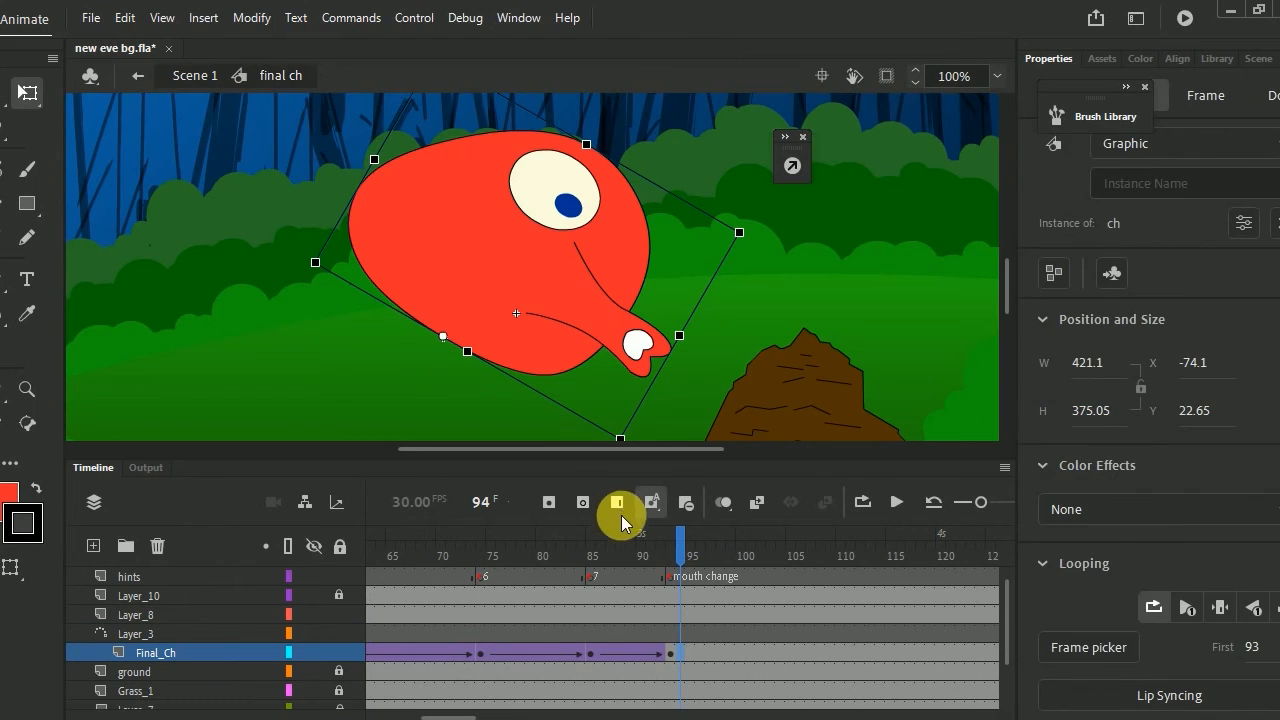
pyautogui.hotkey('ctrl', '-')
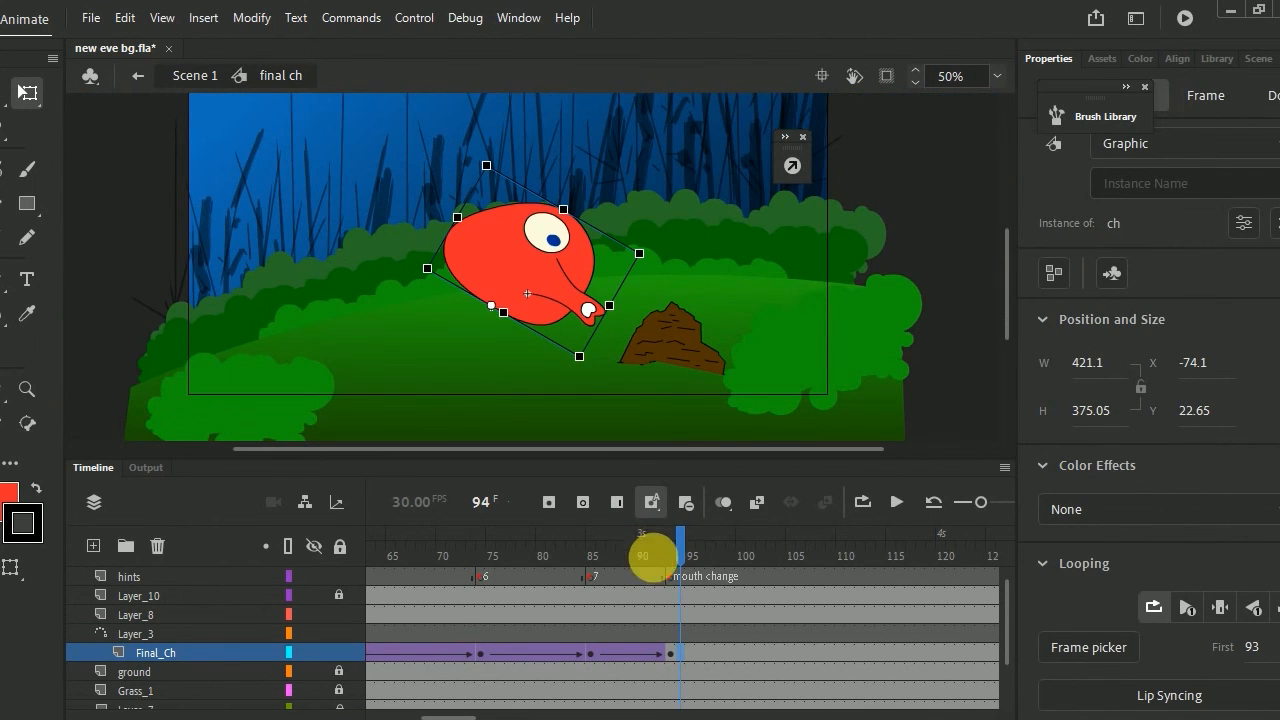
pyautogui.moveTo(686, 545); pyautogui.dragTo(697, 655)
pyautogui.hotkey('ctrl', 'Return')
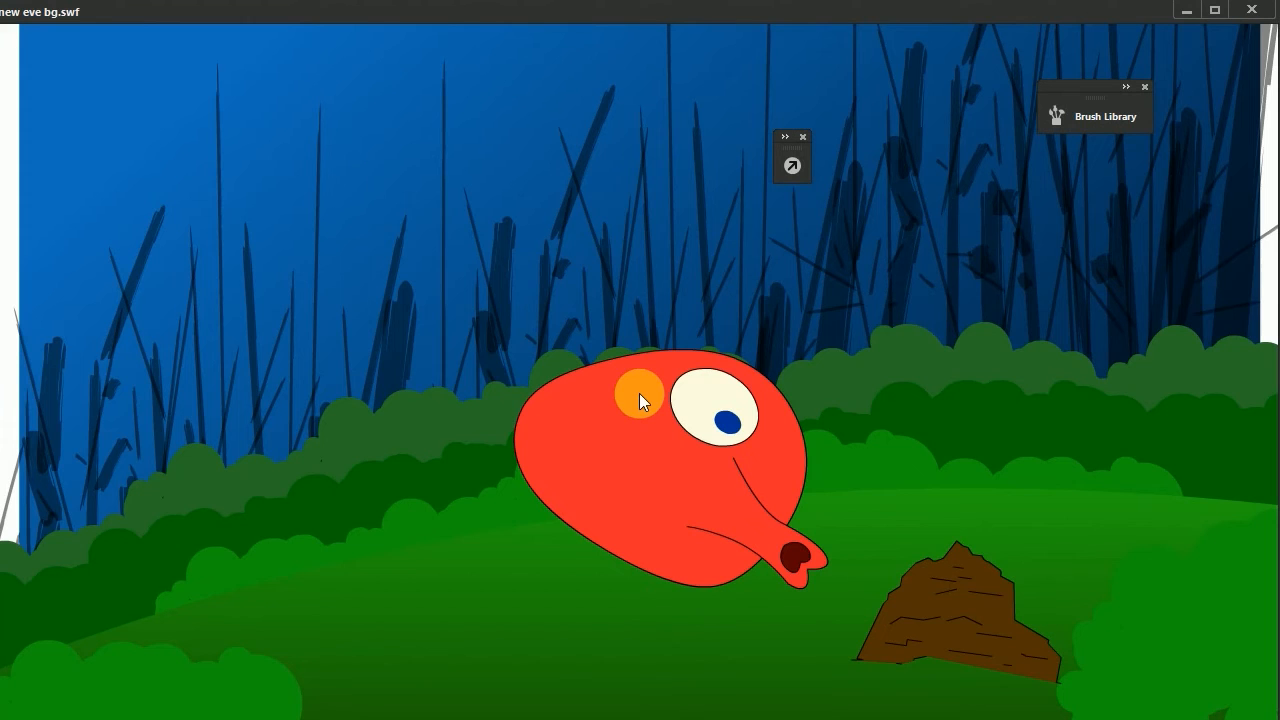